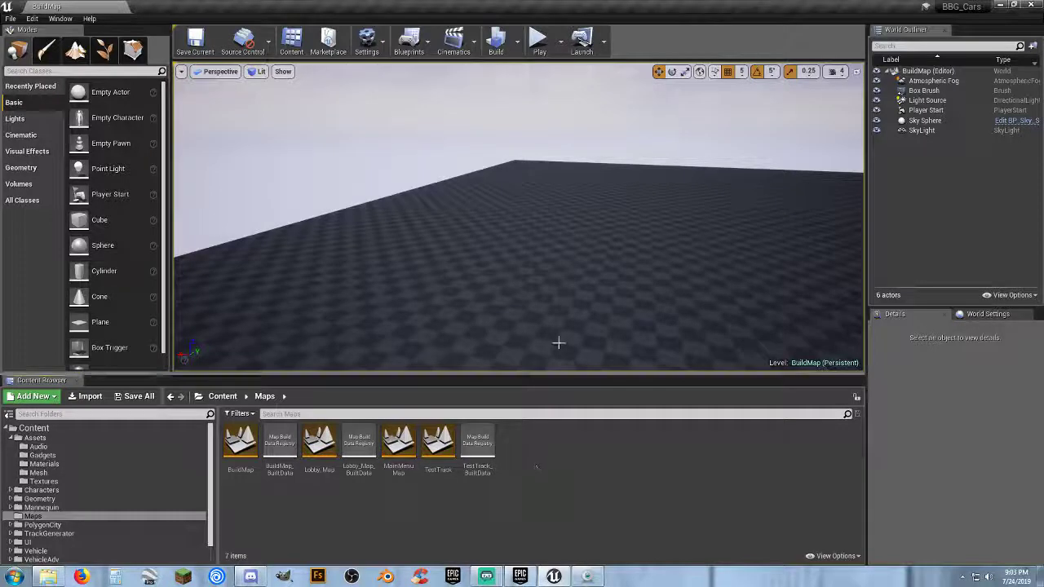
# Step: Playtest the BuildMap level by running the mannequin character forward and back across the floor, and end the session
pyautogui.moveTo(518, 217); pyautogui.dragTo(547, 285, button='right')
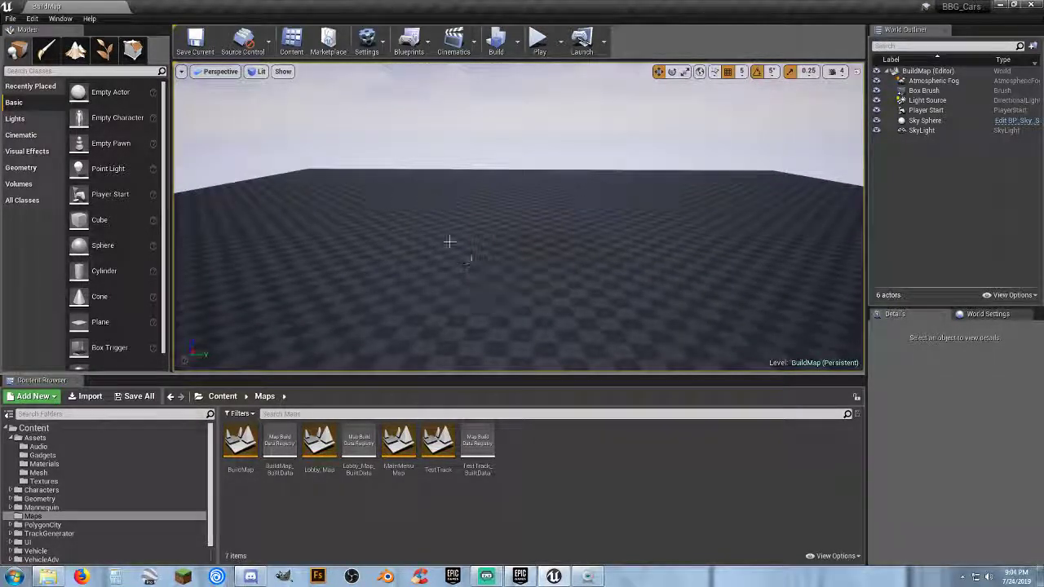
pyautogui.click(538, 38)
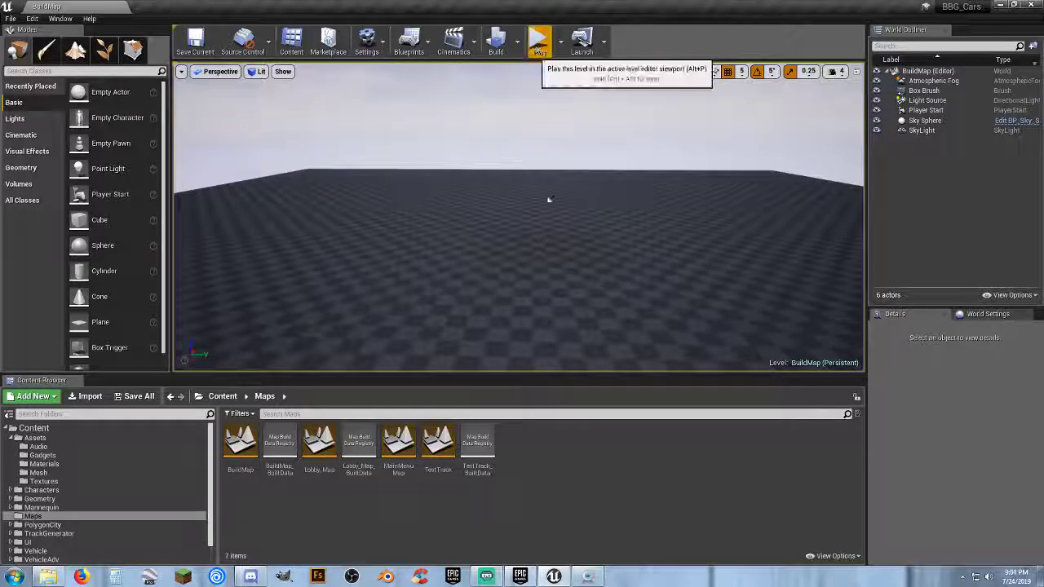
pyautogui.press('w')
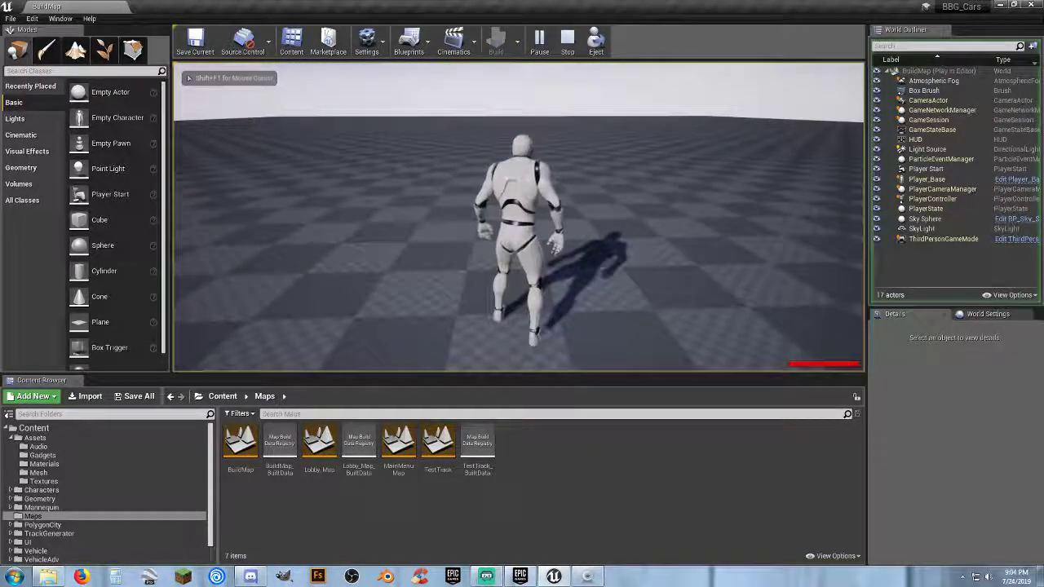
pyautogui.press('w')
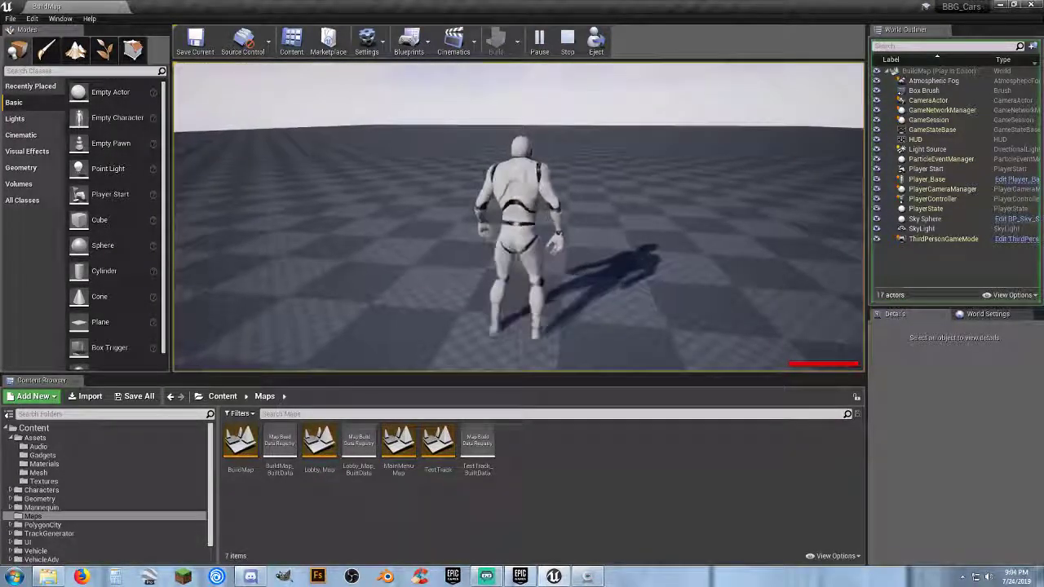
pyautogui.press('w')
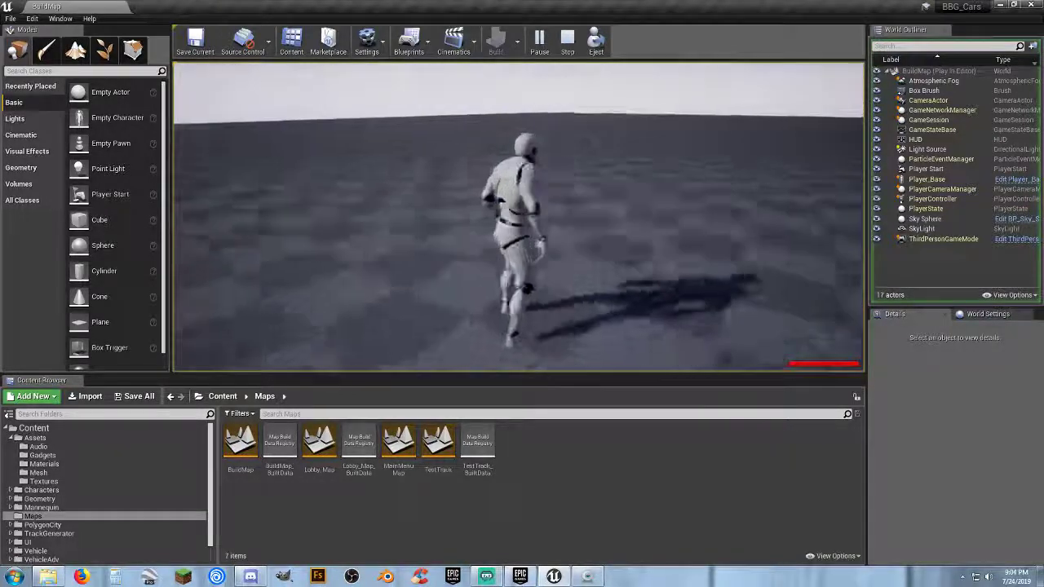
pyautogui.press('w')
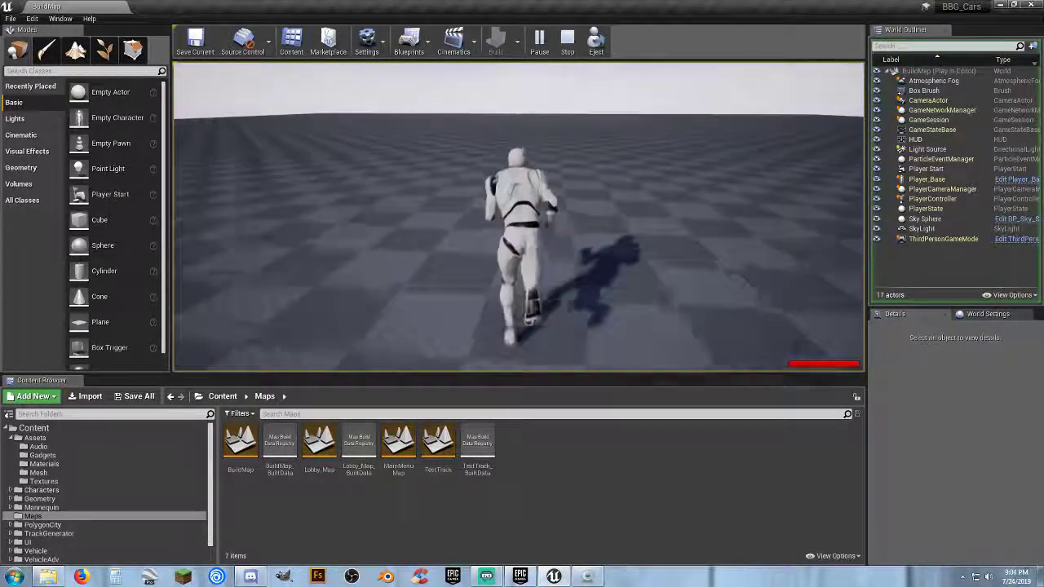
pyautogui.press('s')
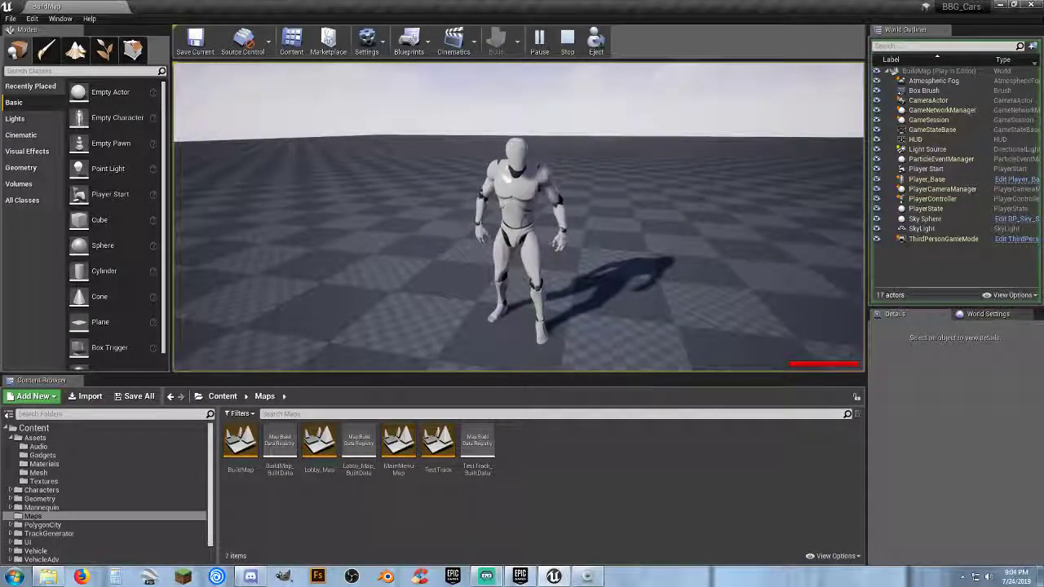
pyautogui.press('w')
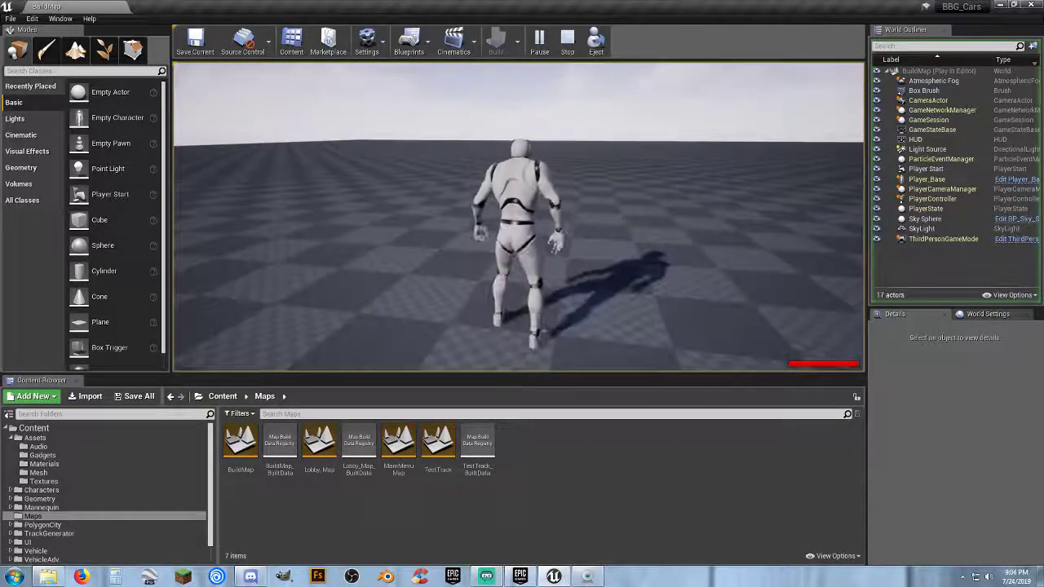
pyautogui.press('Escape')
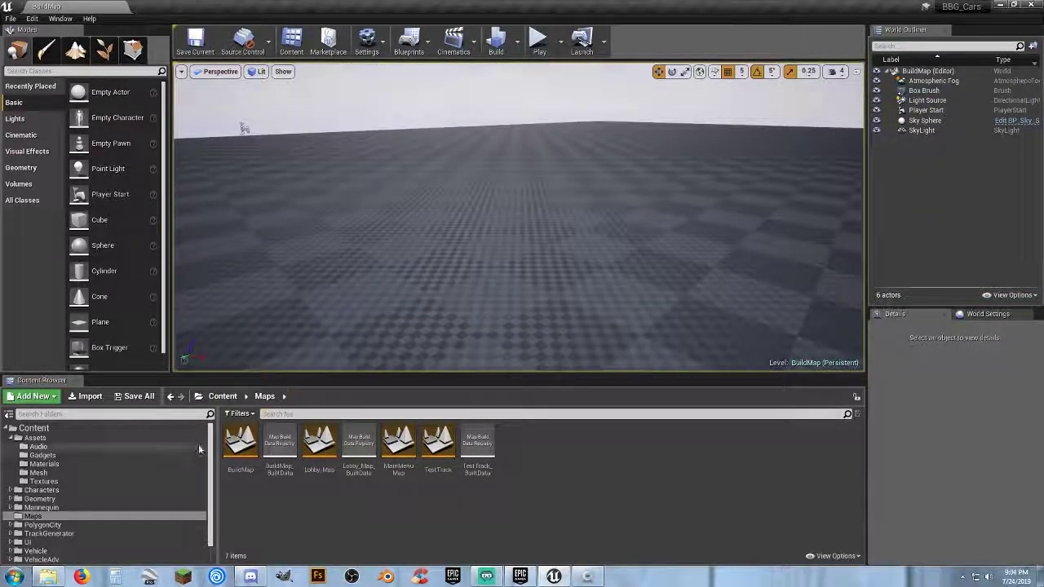
# Step: Check the Gadgets folder, save all assets, and open the TestTrack level from the Maps folder
pyautogui.click(49, 457)
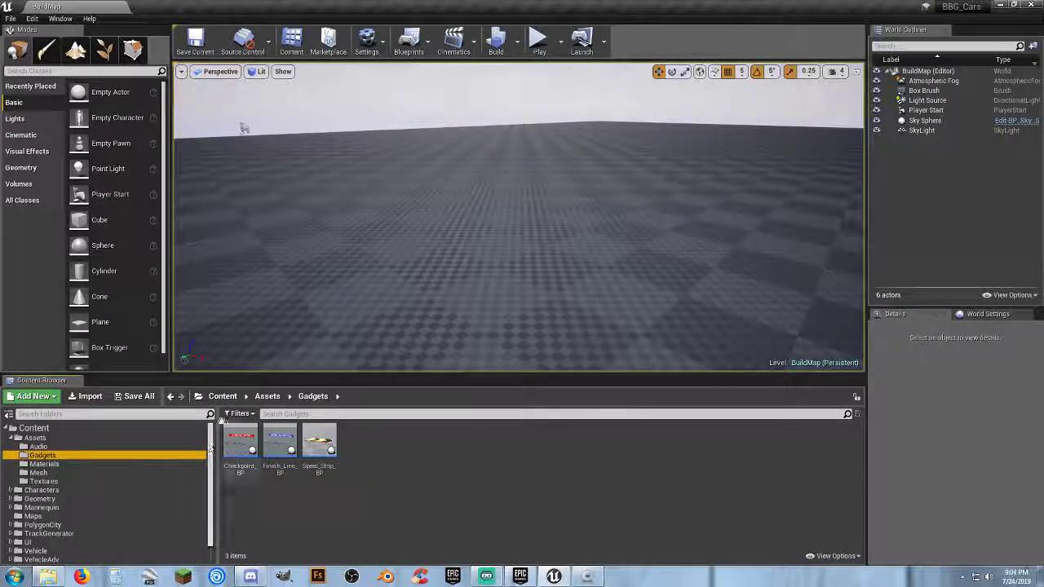
pyautogui.click(138, 396)
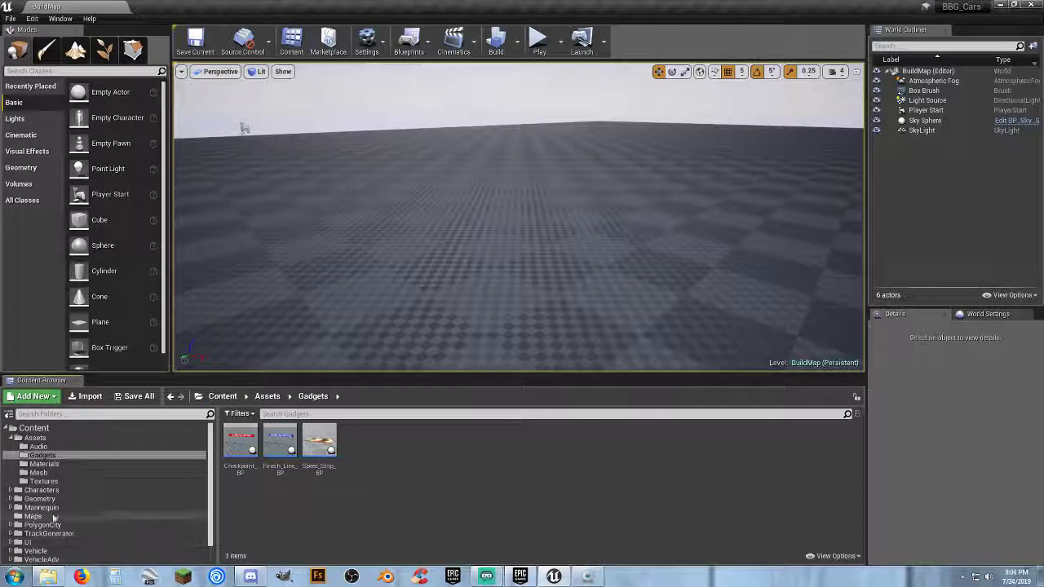
pyautogui.click(33, 516)
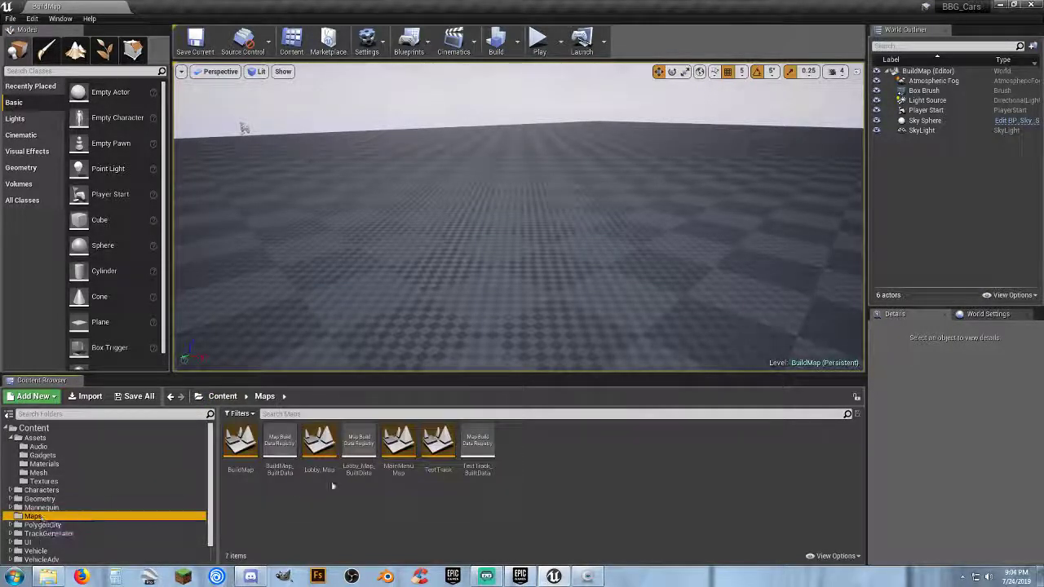
pyautogui.doubleClick(437, 461)
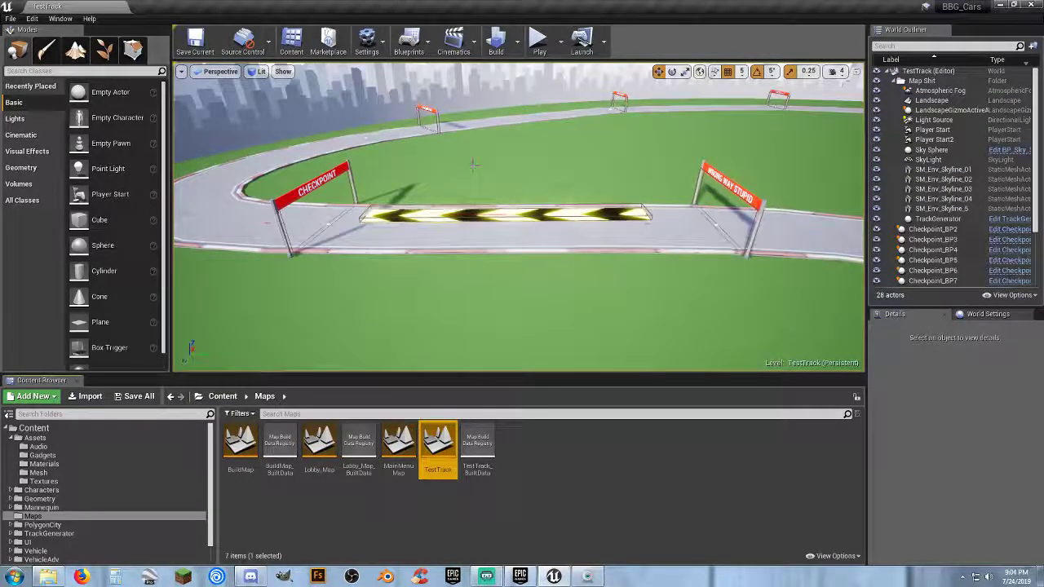
# Step: Playtest the TestTrack level and drive the car through the START - FINISH gate, braking before the first checkpoint
pyautogui.click(542, 52)
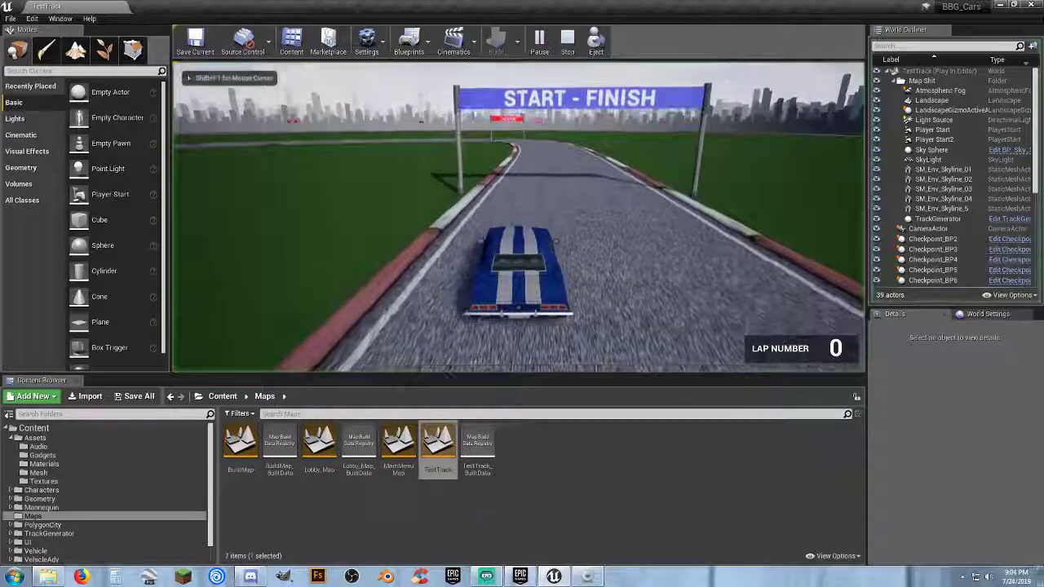
pyautogui.press('w')
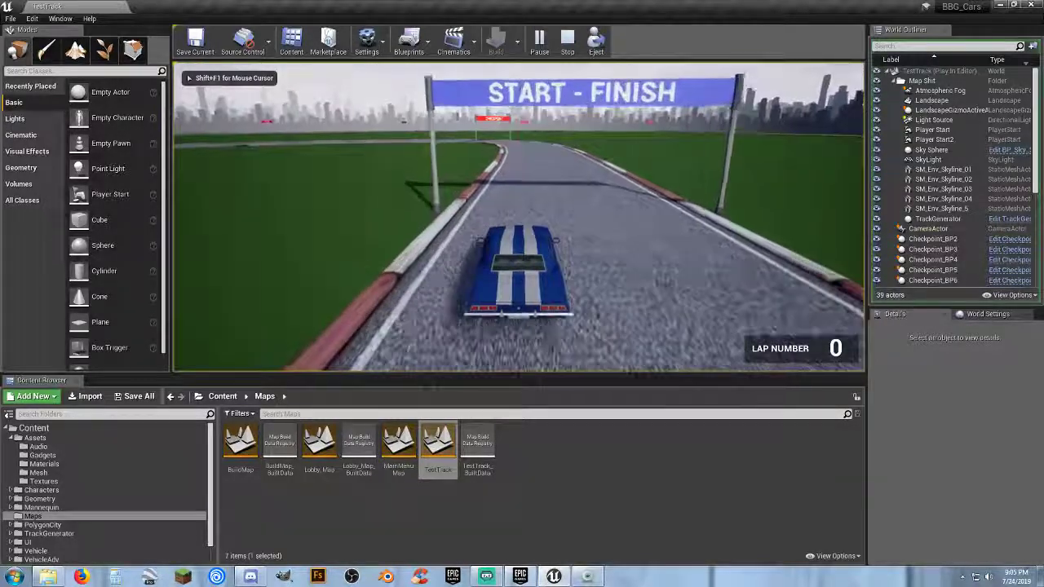
pyautogui.press('w')
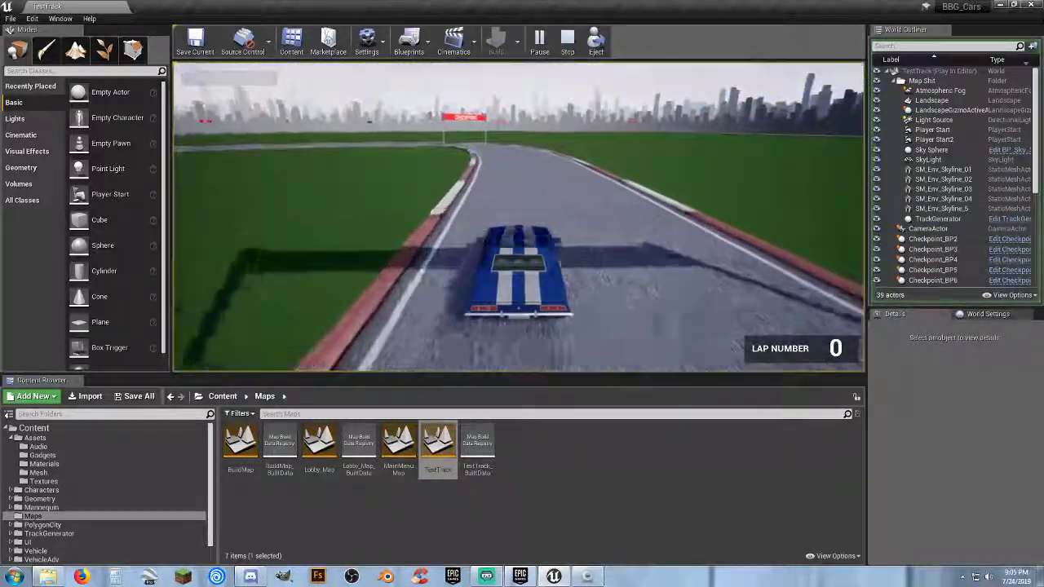
pyautogui.press('s')
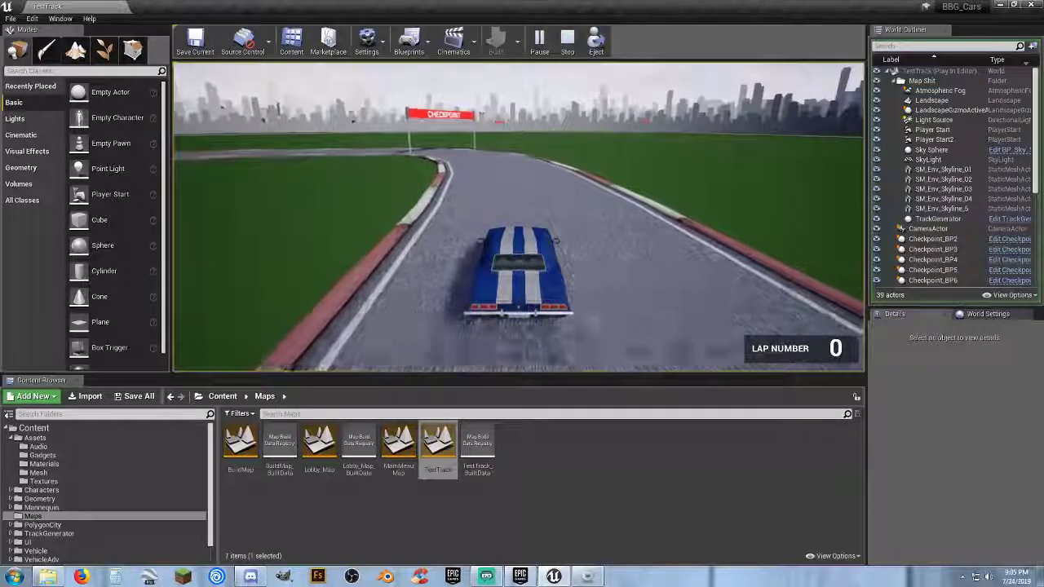
pyautogui.press('s')
pyautogui.press('w')
pyautogui.press('s')
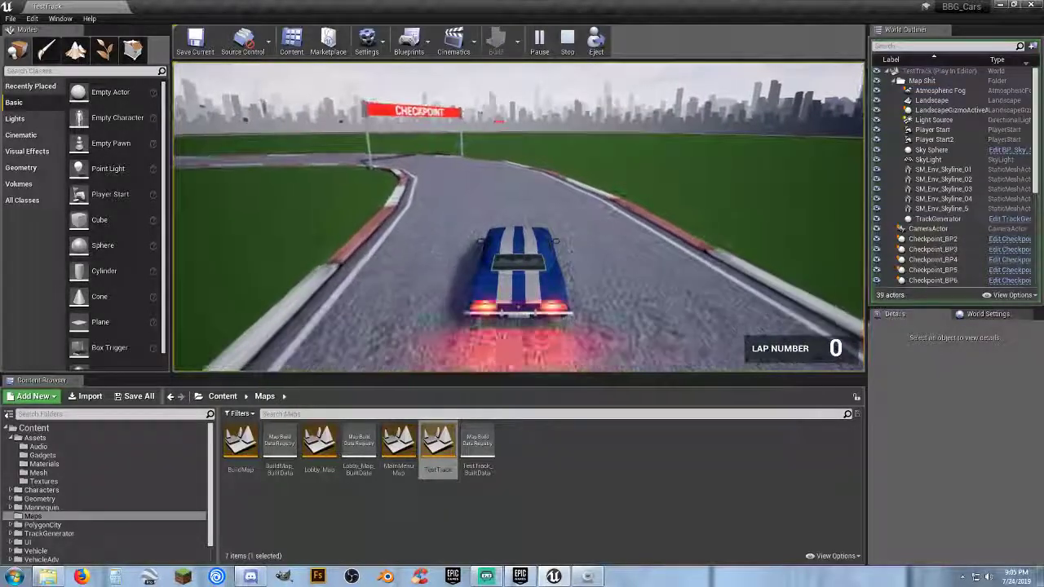
# Step: Drive the car around the left bend through the checkpoint gates and onto the yellow and black speed strip
pyautogui.press('a')
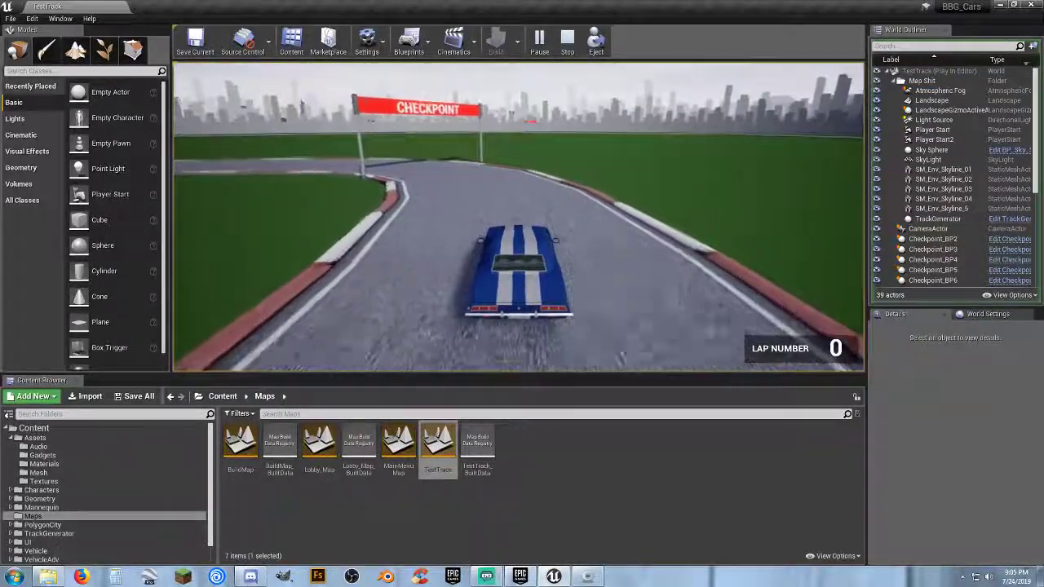
pyautogui.press('a')
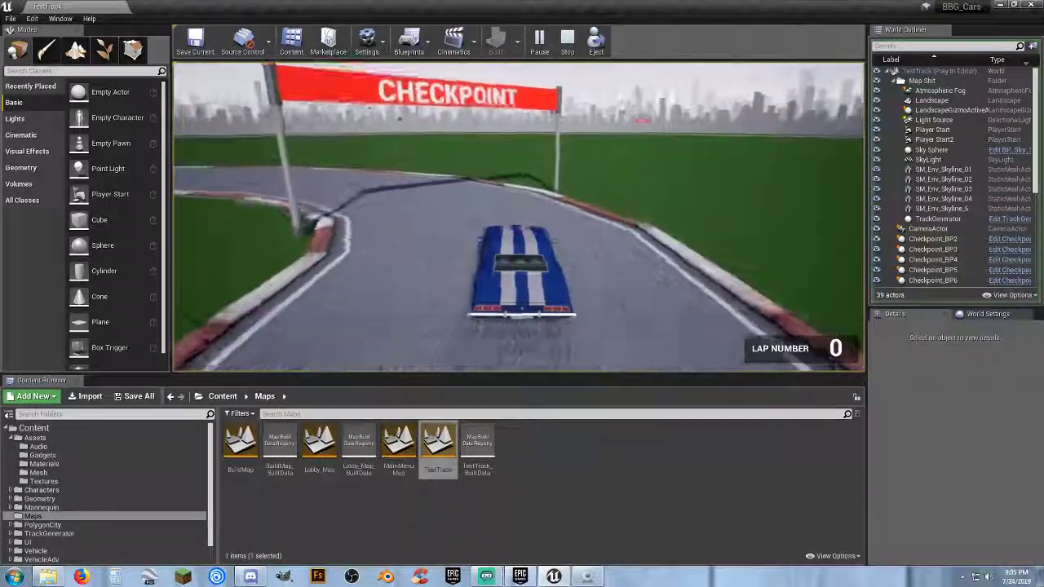
pyautogui.press('a')
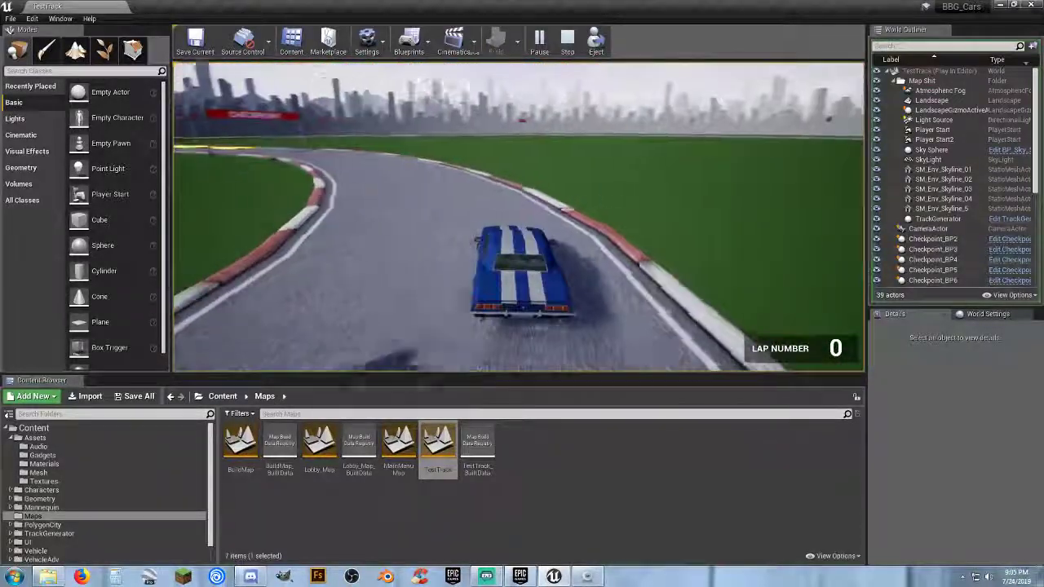
pyautogui.press('a')
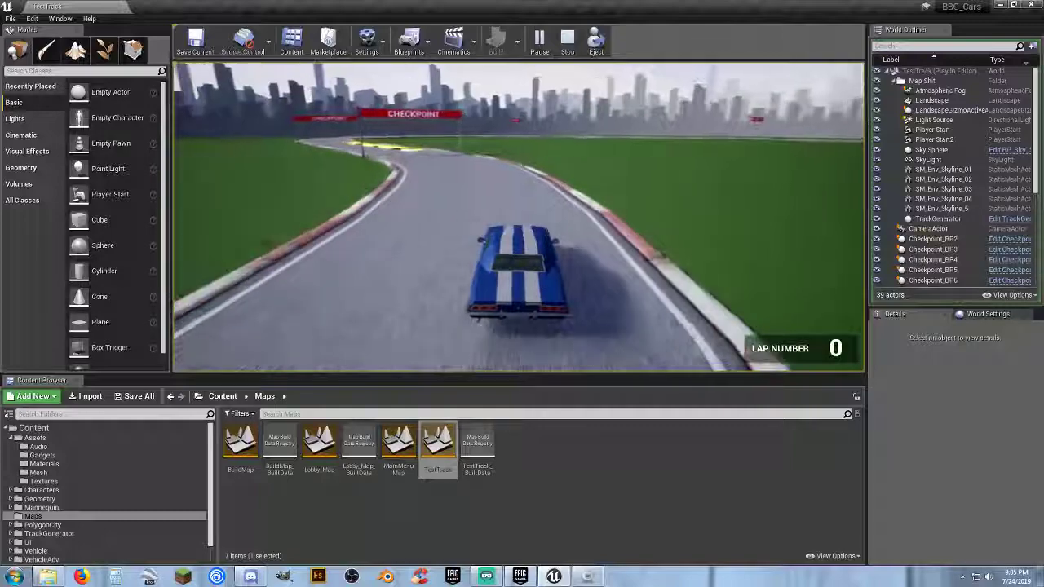
pyautogui.press('a')
pyautogui.press('a')
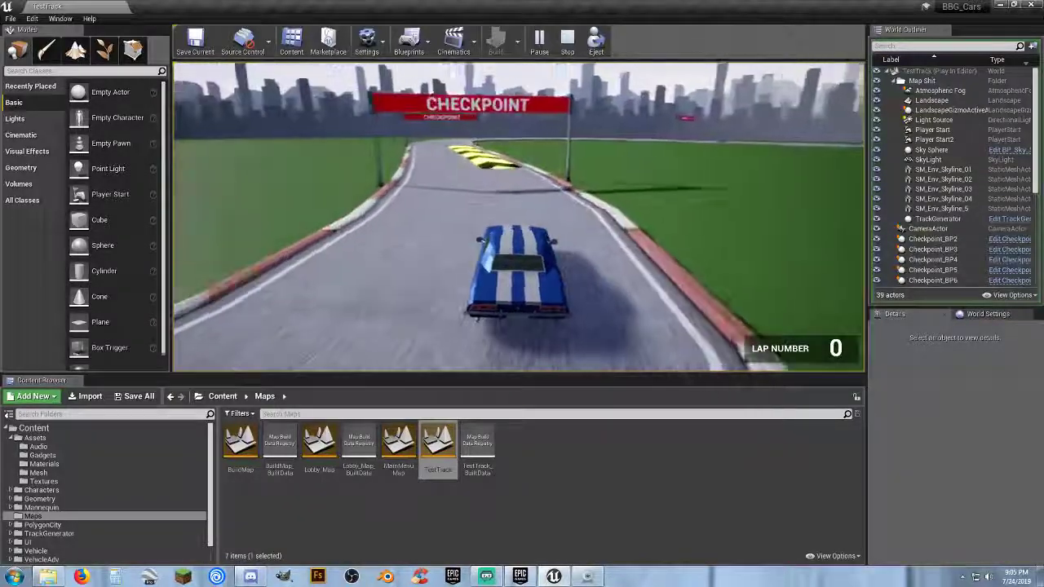
pyautogui.press('a')
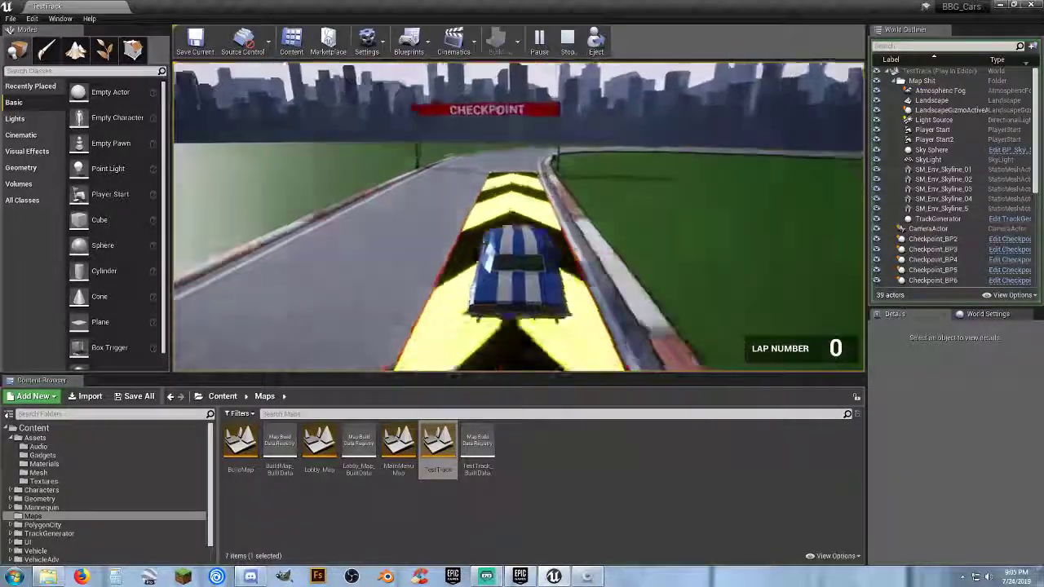
# Step: Turn the car around in the bend past the speed strip and drive back to the WRONG WAY STUPID gate
pyautogui.press('s')
pyautogui.press('d')
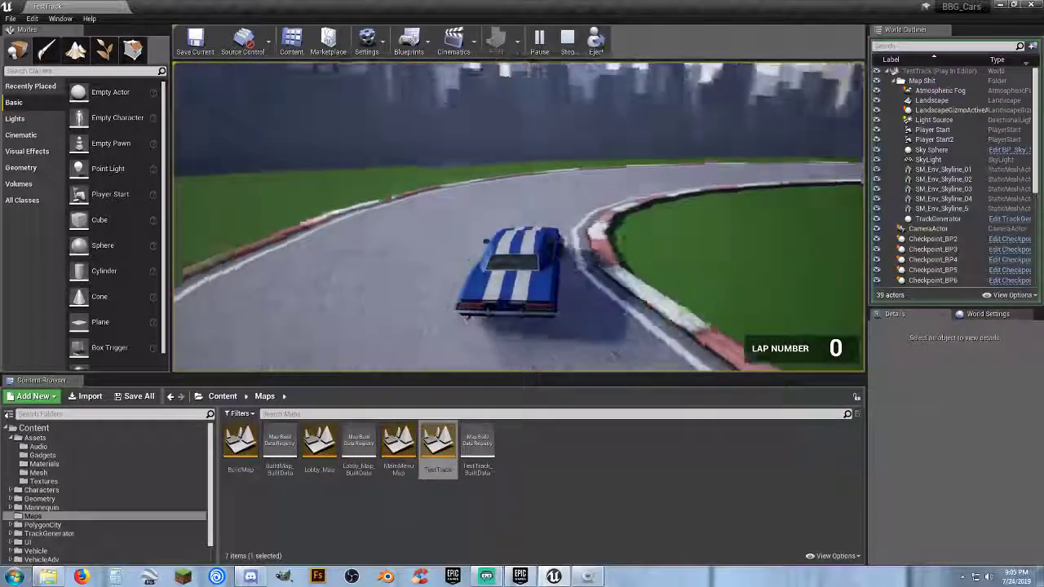
pyautogui.press('d')
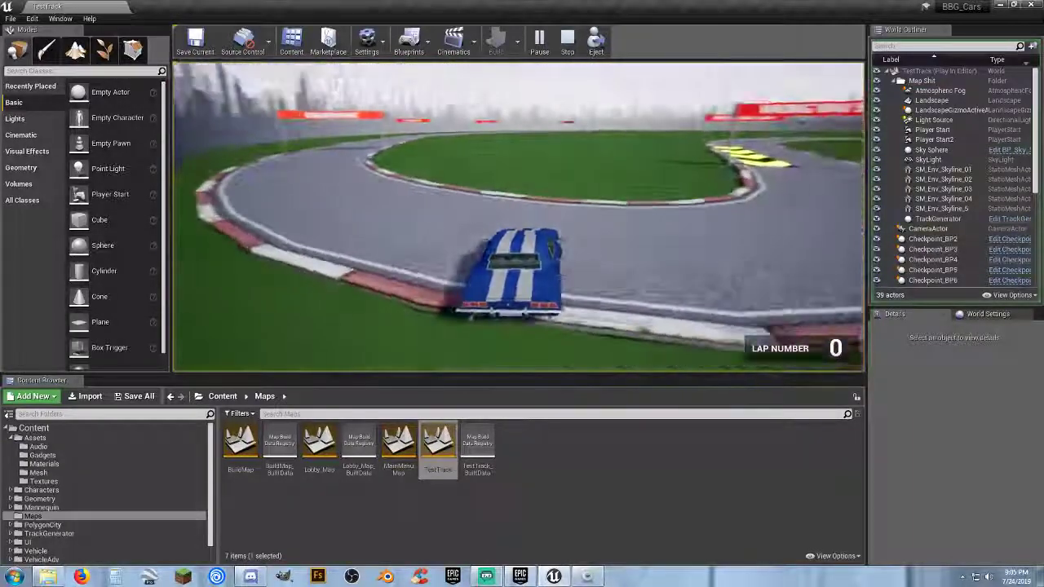
pyautogui.press('d')
pyautogui.press('d')
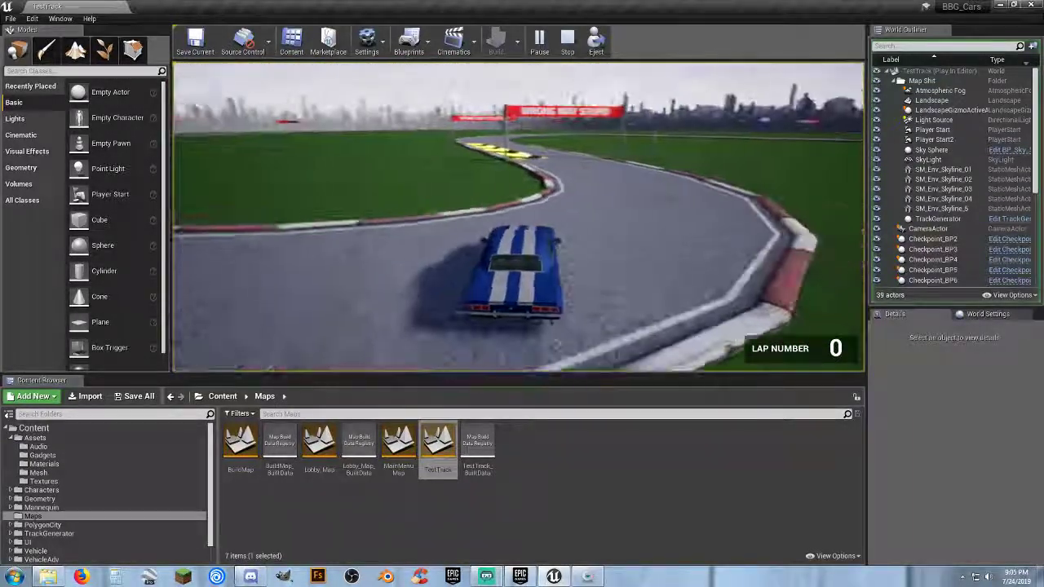
pyautogui.press('w')
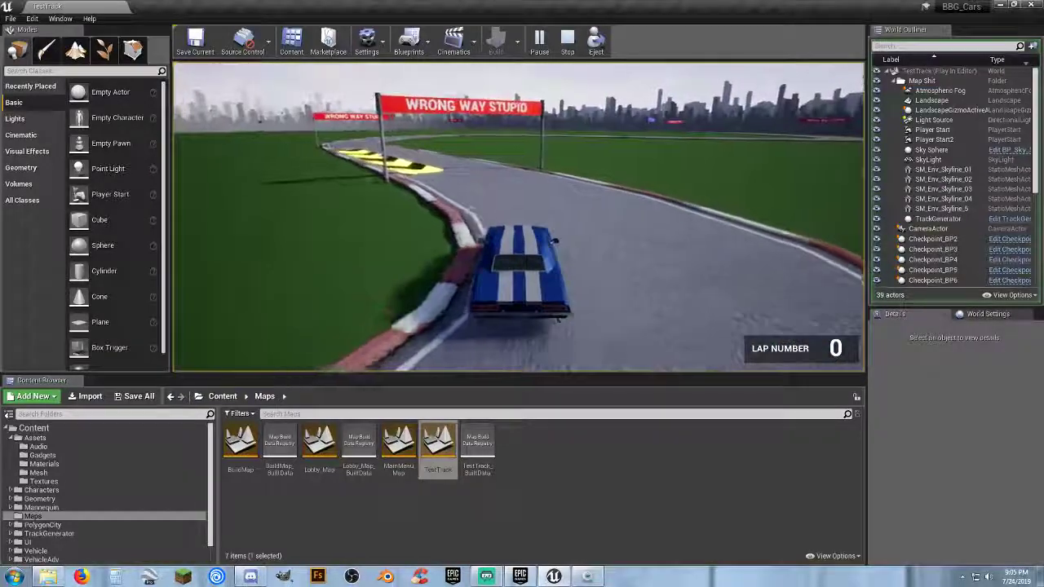
pyautogui.press('a')
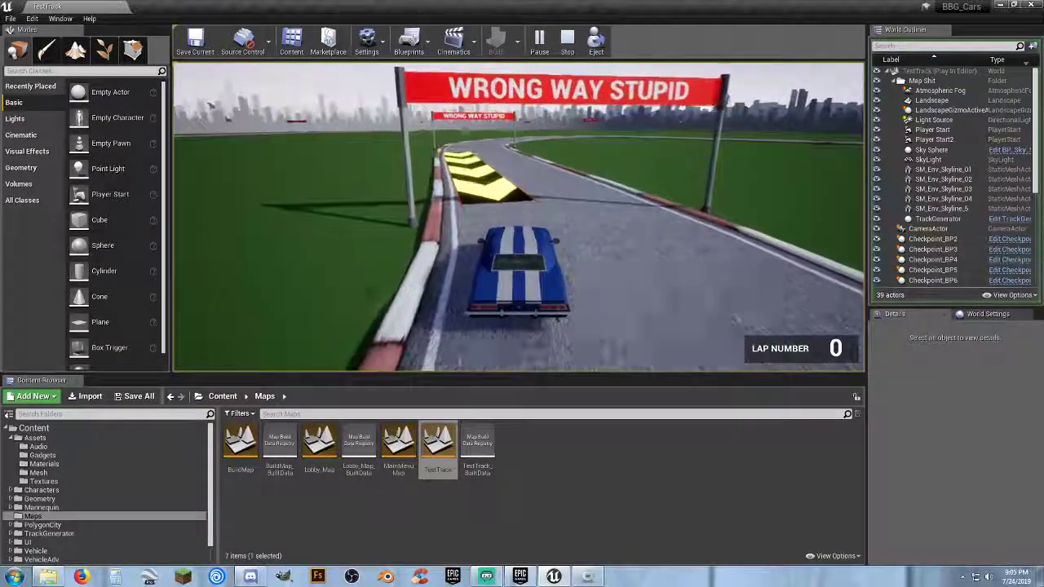
pyautogui.press('a')
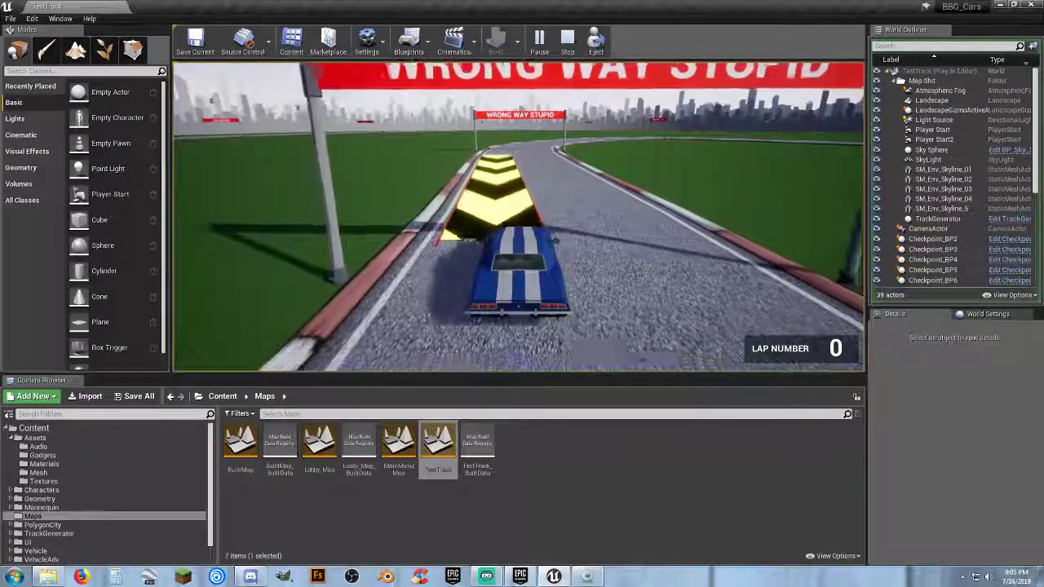
# Step: Reposition the car at the WRONG WAY STUPID gate and drive it the wrong way beside the speed strip, leaving the track onto the grass
pyautogui.press('s')
pyautogui.press('a')
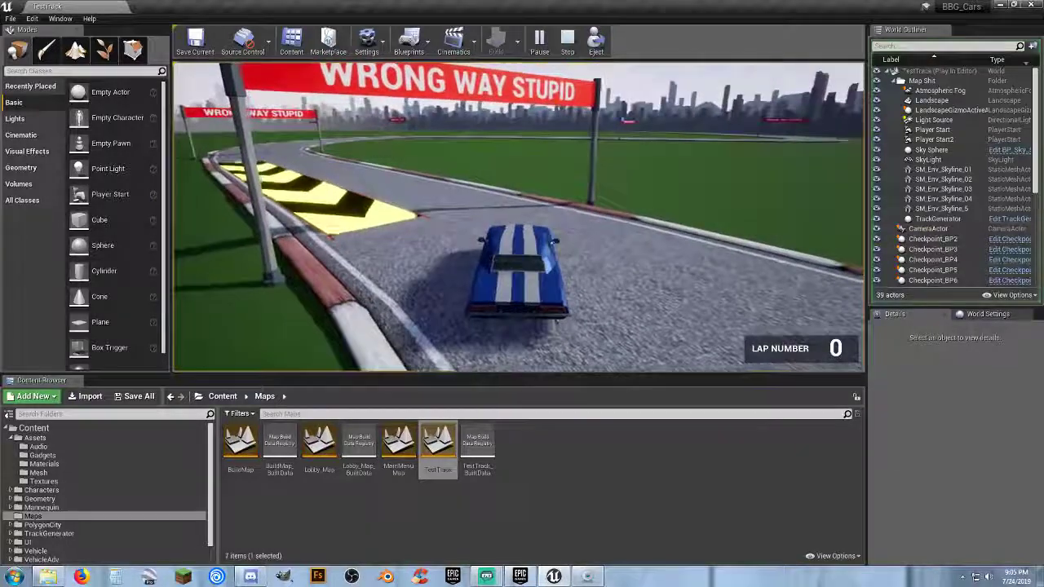
pyautogui.press('w')
pyautogui.press('a')
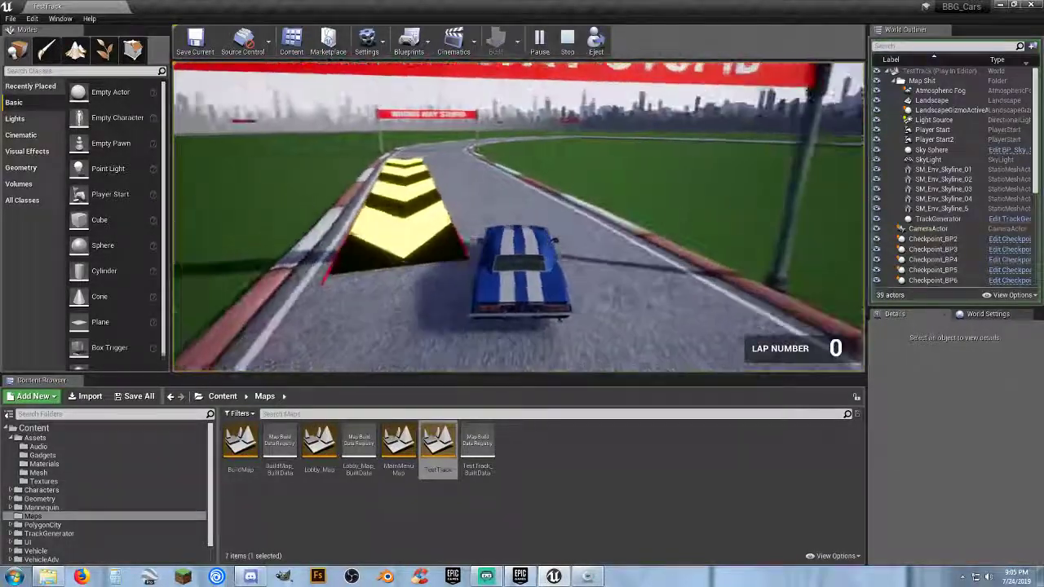
pyautogui.press('w')
pyautogui.press('a')
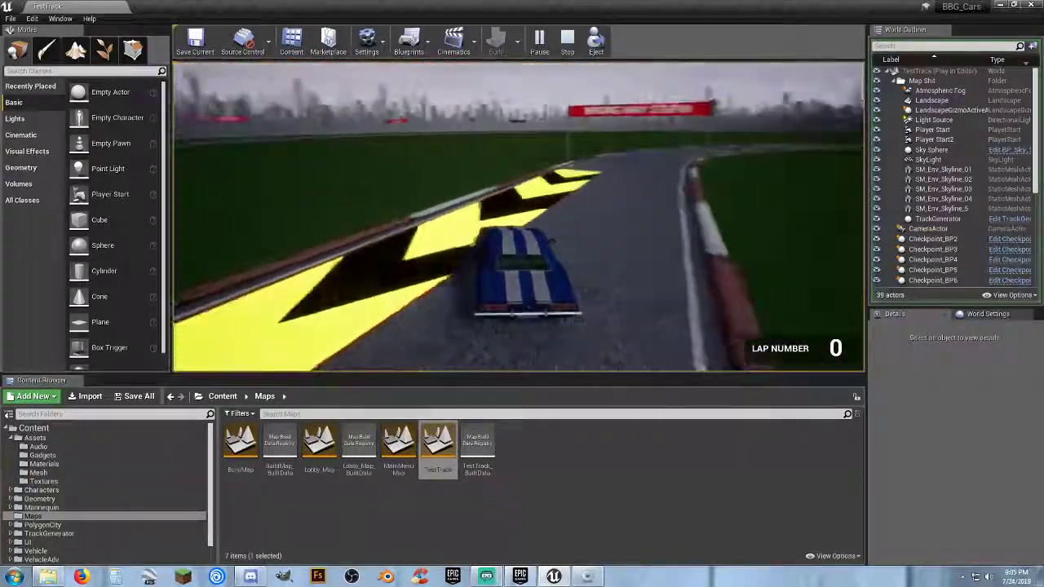
pyautogui.press('w')
pyautogui.press('a')
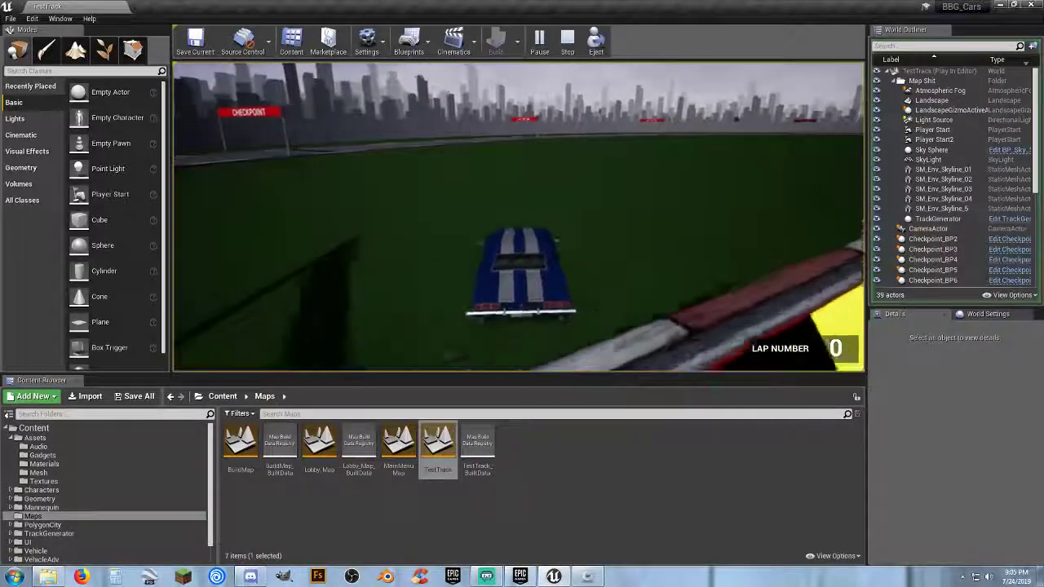
# Step: Drive the car across the grass back onto the track and turn it around to face the CHECKPOINT gate before the speed strip
pyautogui.press('w')
pyautogui.press('d')
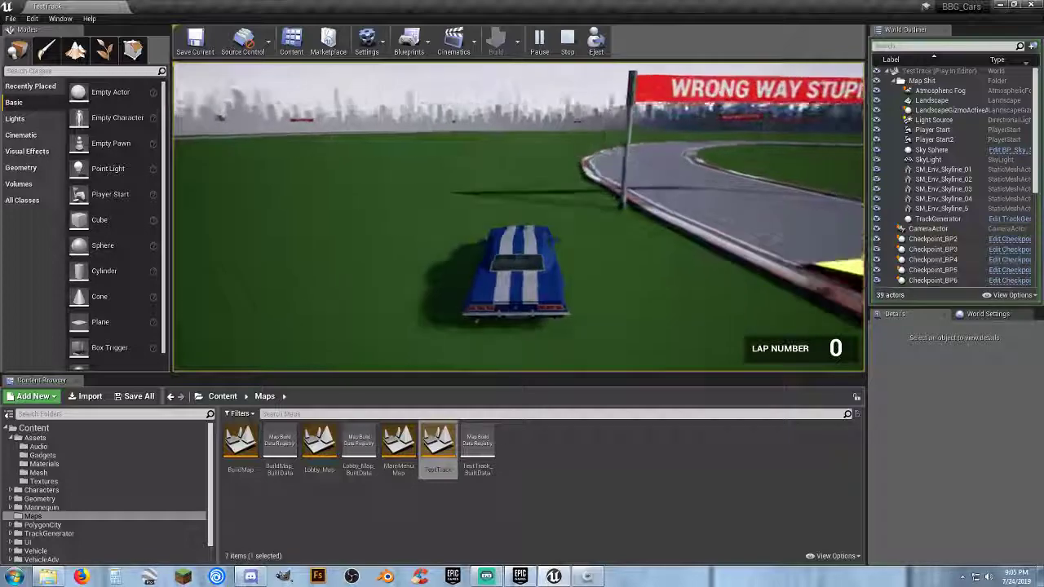
pyautogui.press('w')
pyautogui.press('d')
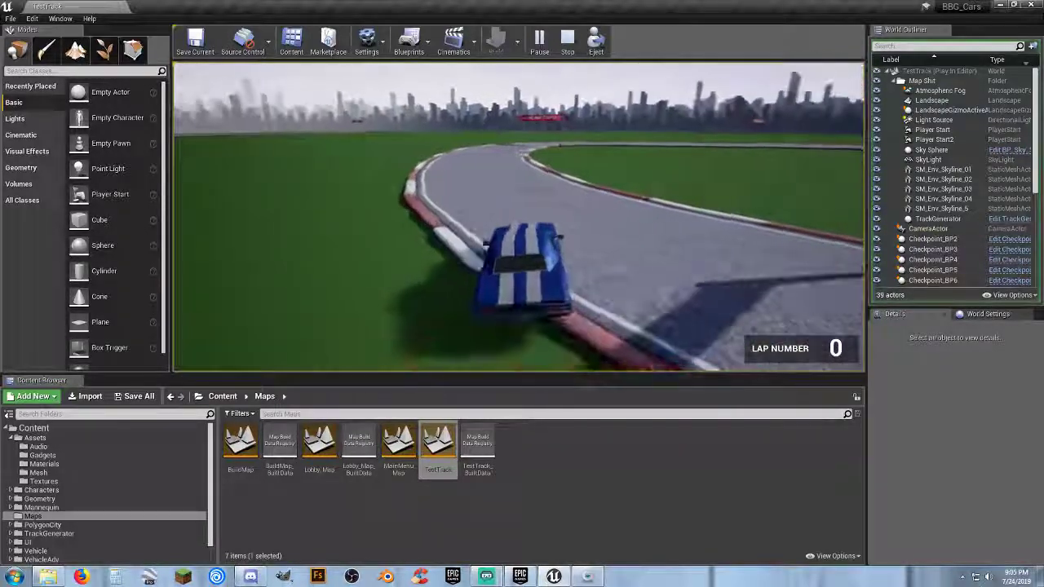
pyautogui.press('w')
pyautogui.press('d')
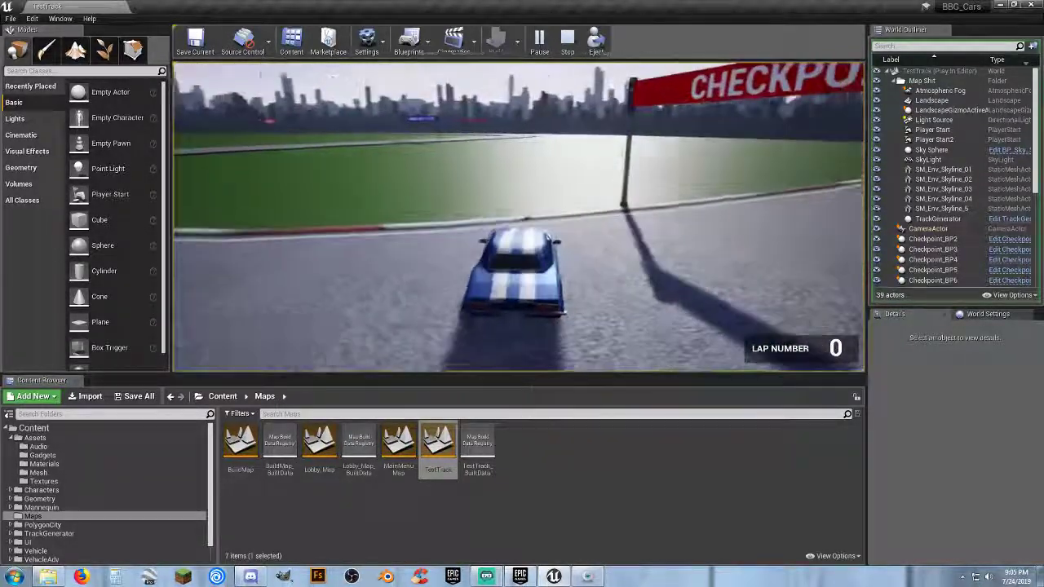
pyautogui.press('w')
pyautogui.press('d')
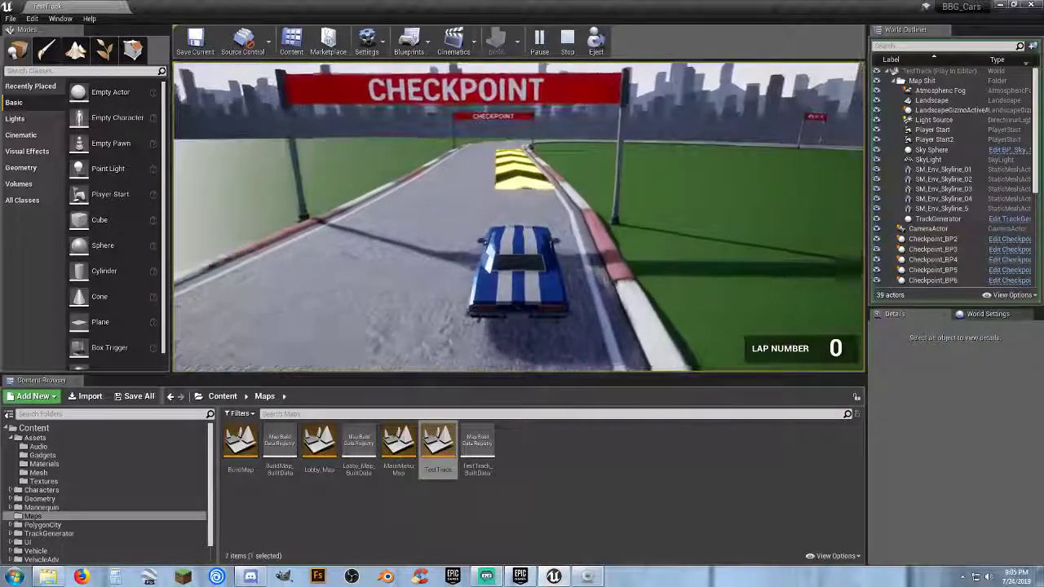
# Step: Drive the car through the CHECKPOINT gate and over the yellow and black speed strip toward the next checkpoints
pyautogui.press('w')
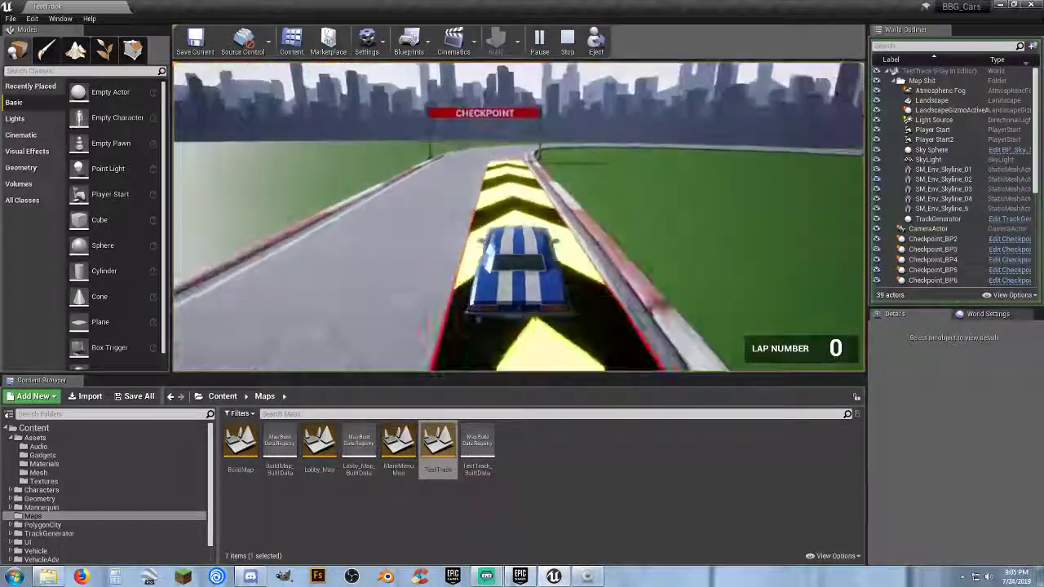
pyautogui.press('w')
pyautogui.press('d')
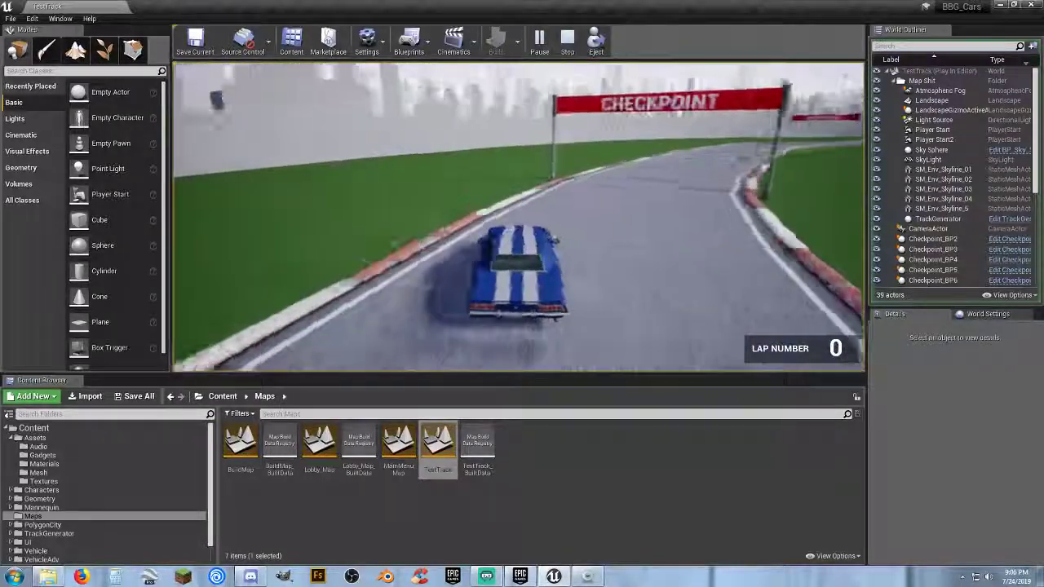
# Step: Turn the car around in the bend to face the WRONG WAY STUPID gates, and turn it back to the racing direction
pyautogui.press('d')
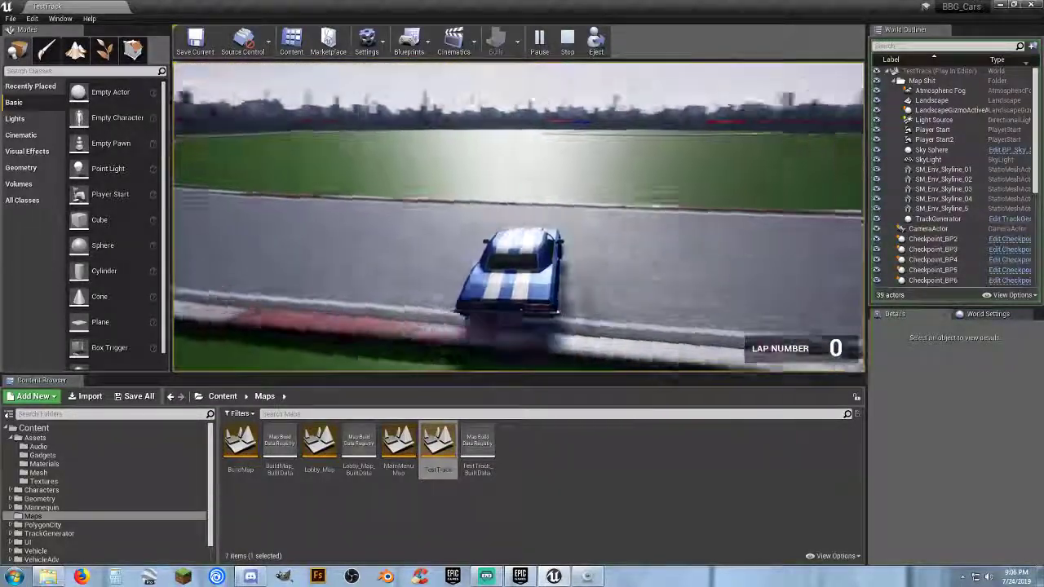
pyautogui.press('d')
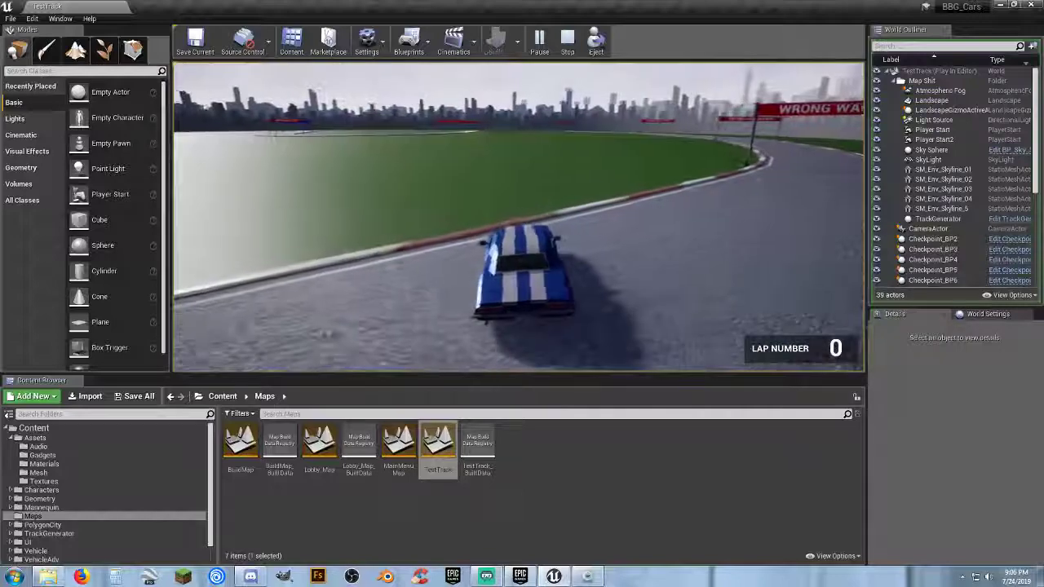
pyautogui.press('a')
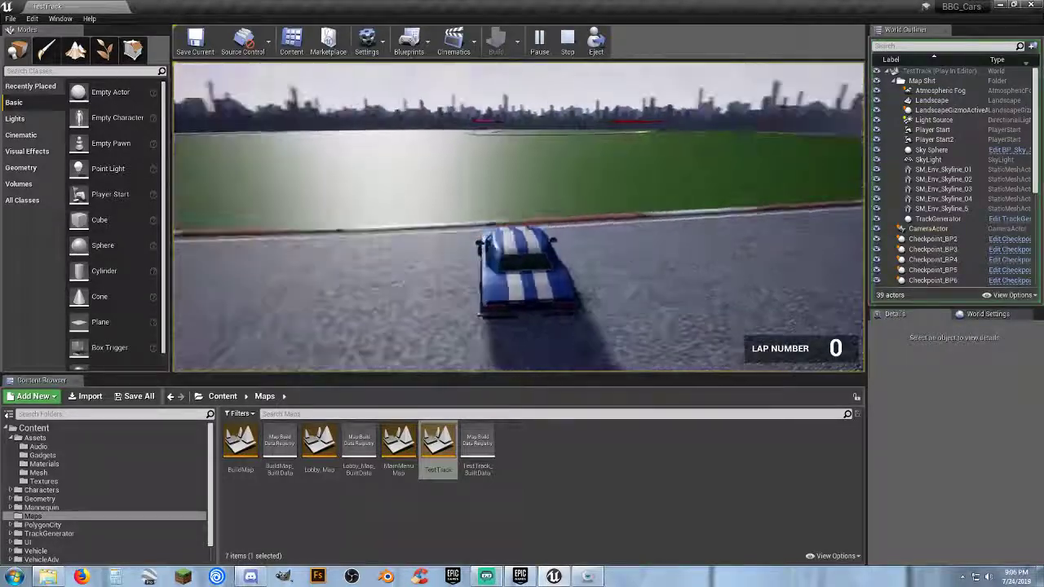
pyautogui.press('a')
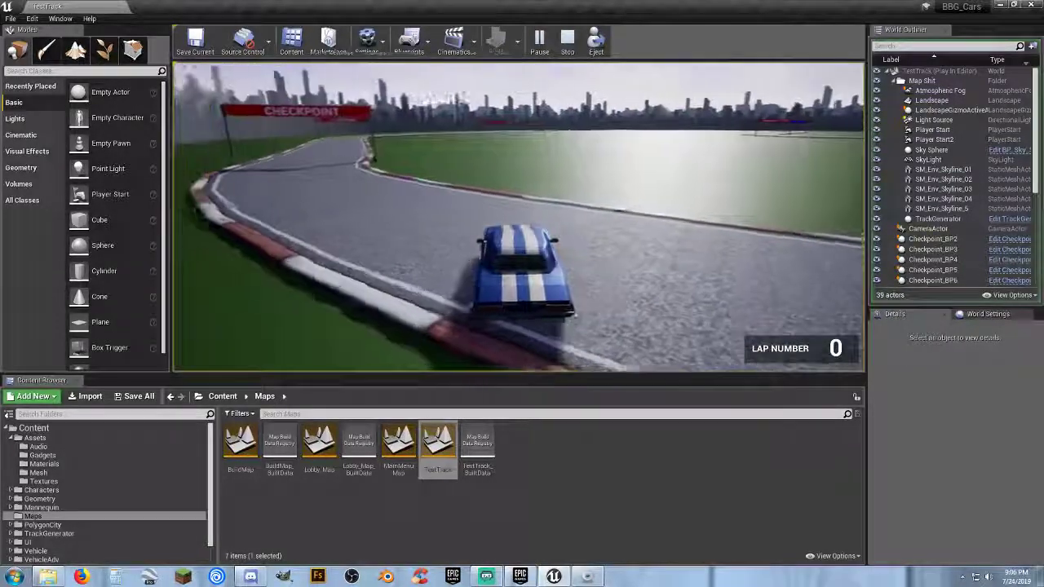
pyautogui.press('a')
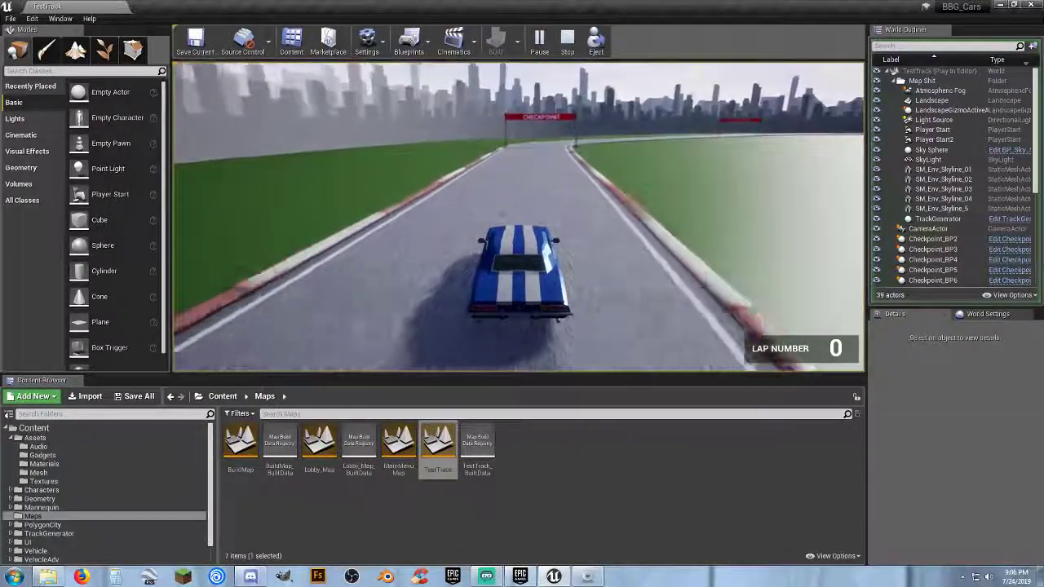
# Step: Drive the car along the straight and around the right-hand bends through the following CHECKPOINT gates
pyautogui.press('d')
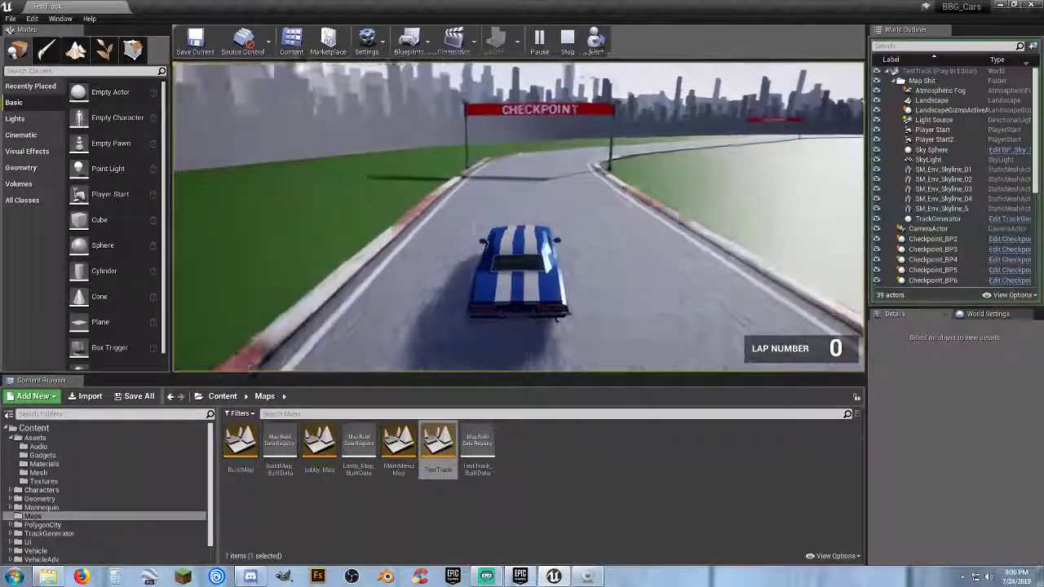
pyautogui.press('d')
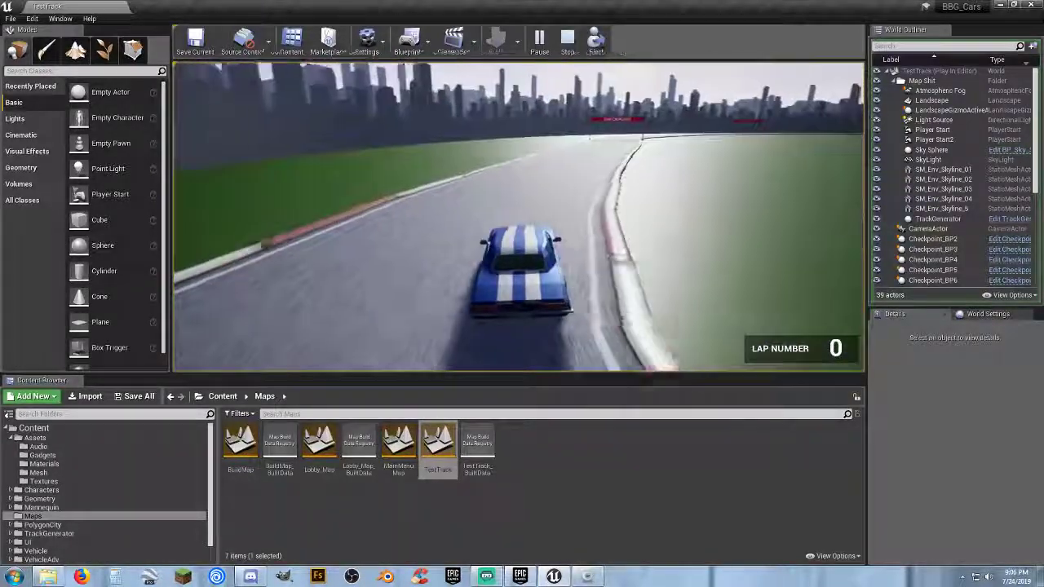
pyautogui.press('a')
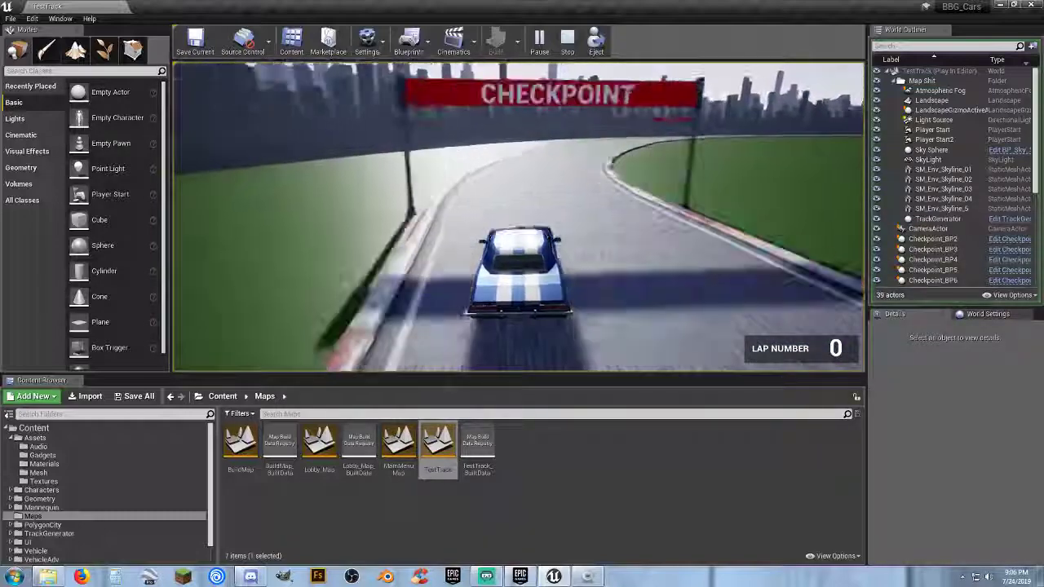
pyautogui.press('d')
pyautogui.press('a')
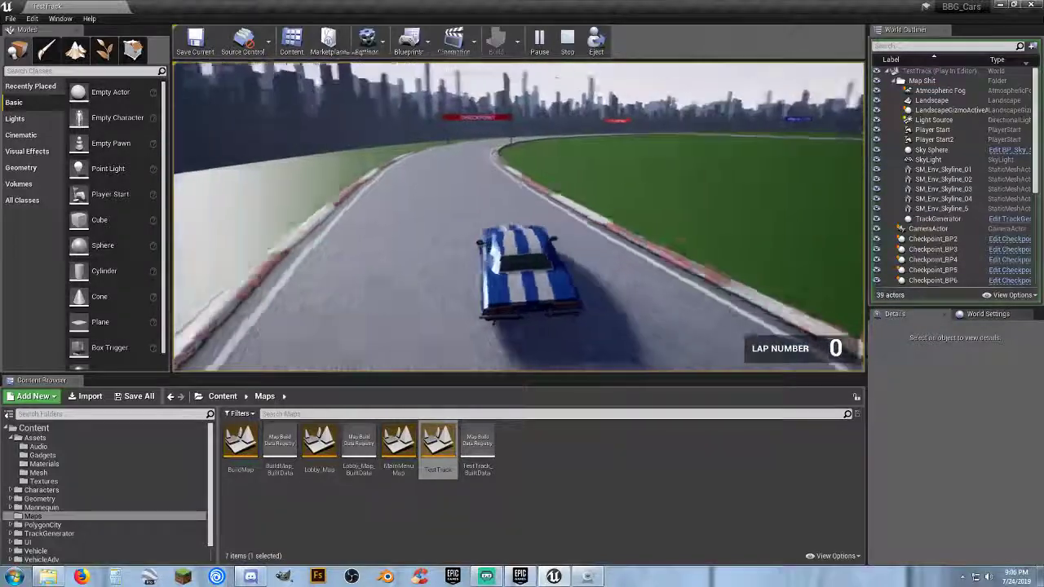
# Step: Drive the car through the remaining CHECKPOINT gates, correcting the slide at the kerb, and cross the finish line to complete the lap
pyautogui.press('d')
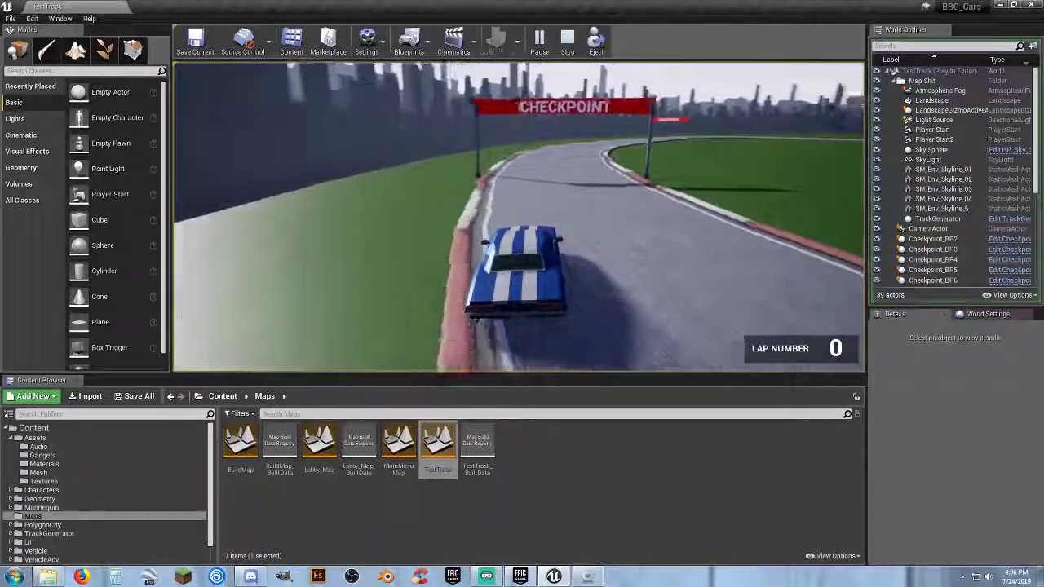
pyautogui.press('a')
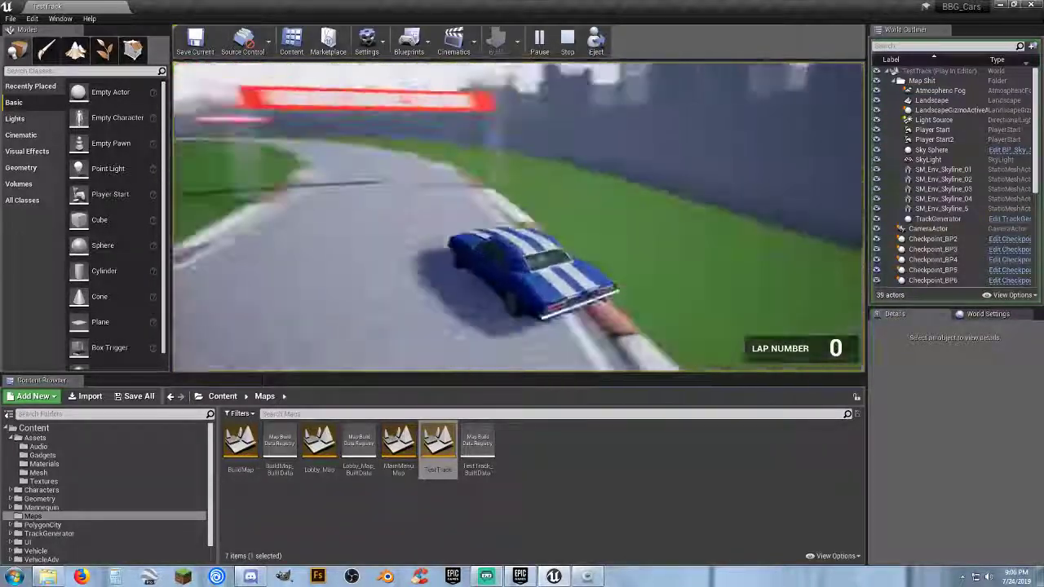
pyautogui.press('a')
pyautogui.press('d')
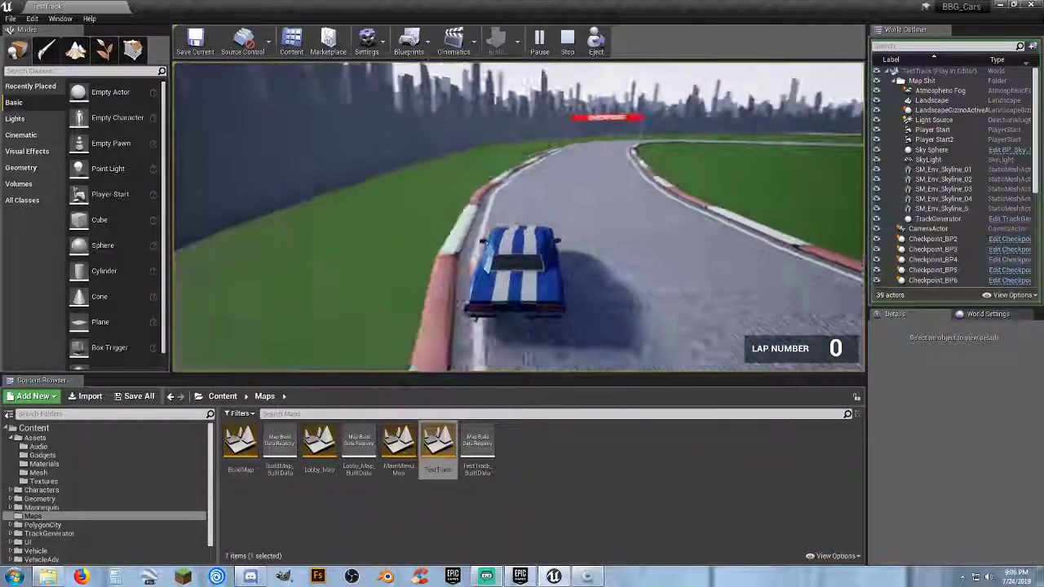
pyautogui.press('d')
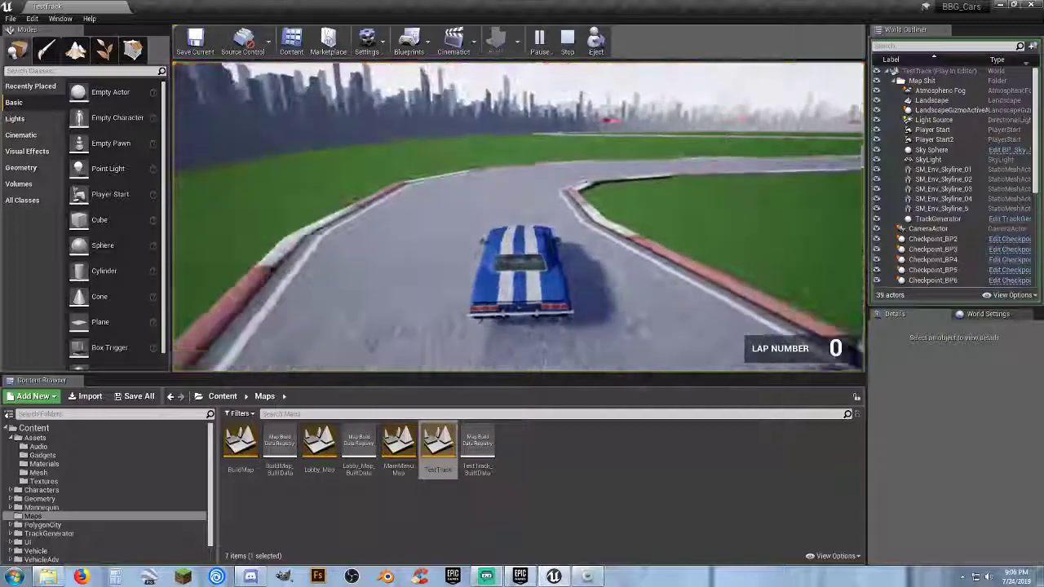
pyautogui.press('d')
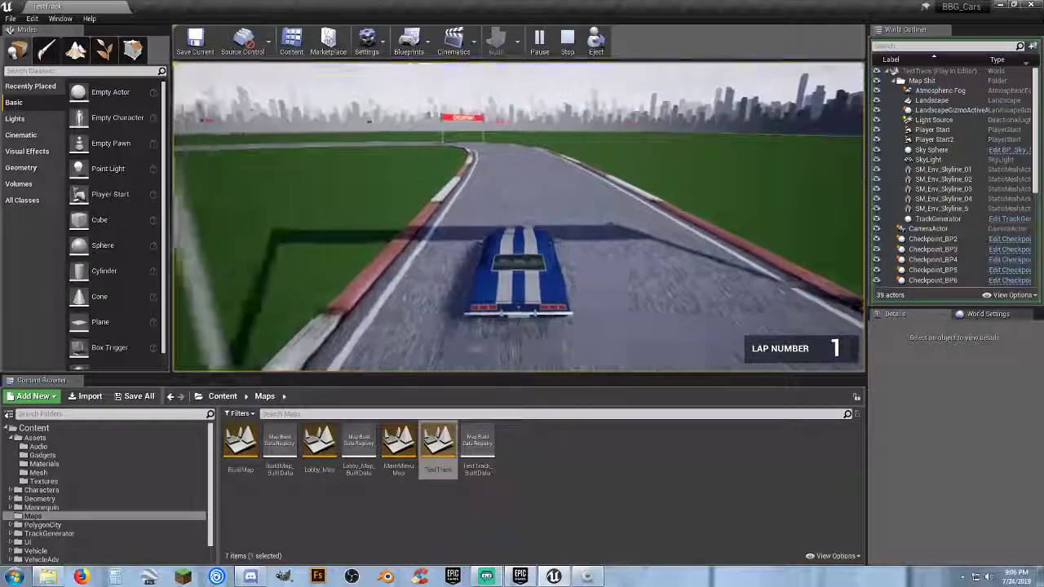
# Step: Turn the car around past the finish line to face the blue WRONG WAY STUPID gate, and end the playtest
pyautogui.press('d')
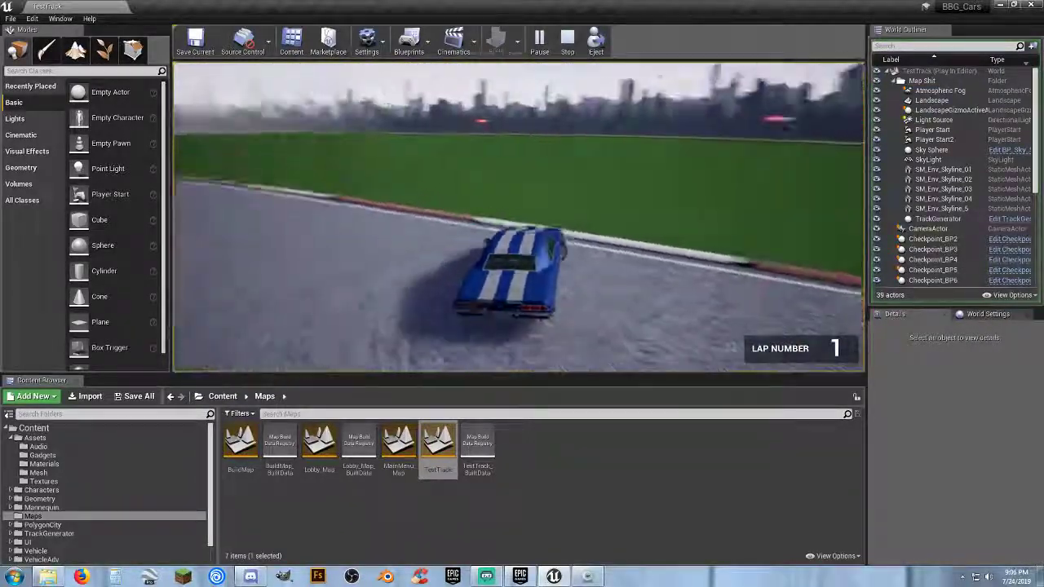
pyautogui.press('s')
pyautogui.press('a')
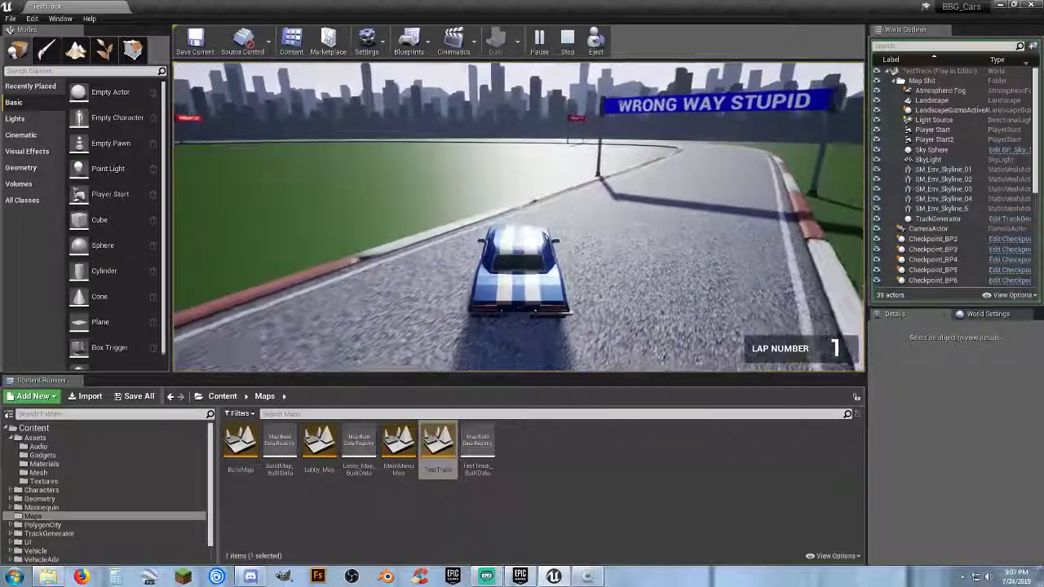
pyautogui.press('Tab')
pyautogui.press('Tab')
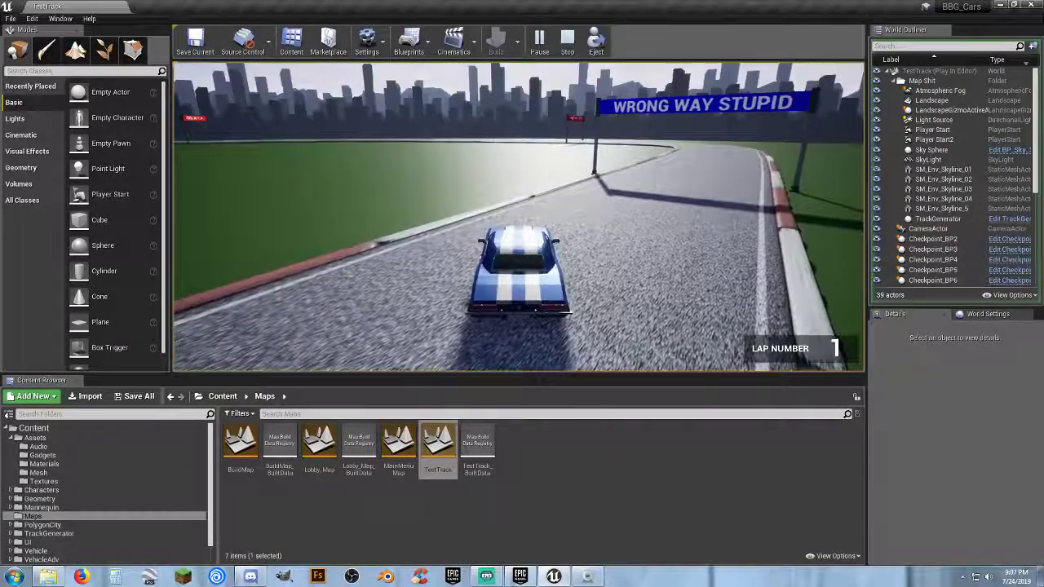
pyautogui.press('Escape')
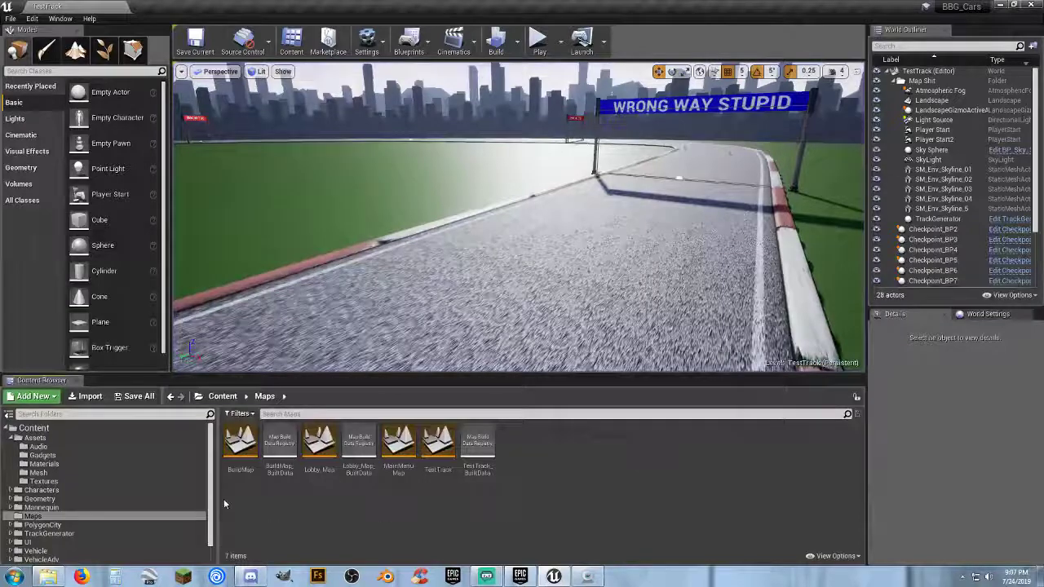
# Step: Check the Gadgets folder and open the Player_Car blueprint from the Blueprints folder under Characters
pyautogui.click(48, 456)
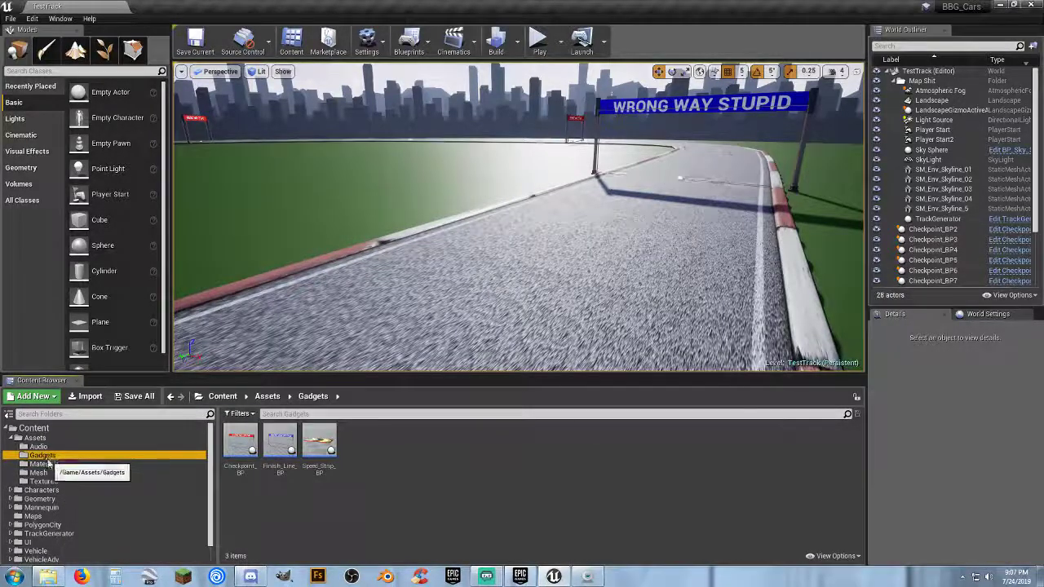
pyautogui.click(10, 490)
pyautogui.click(41, 499)
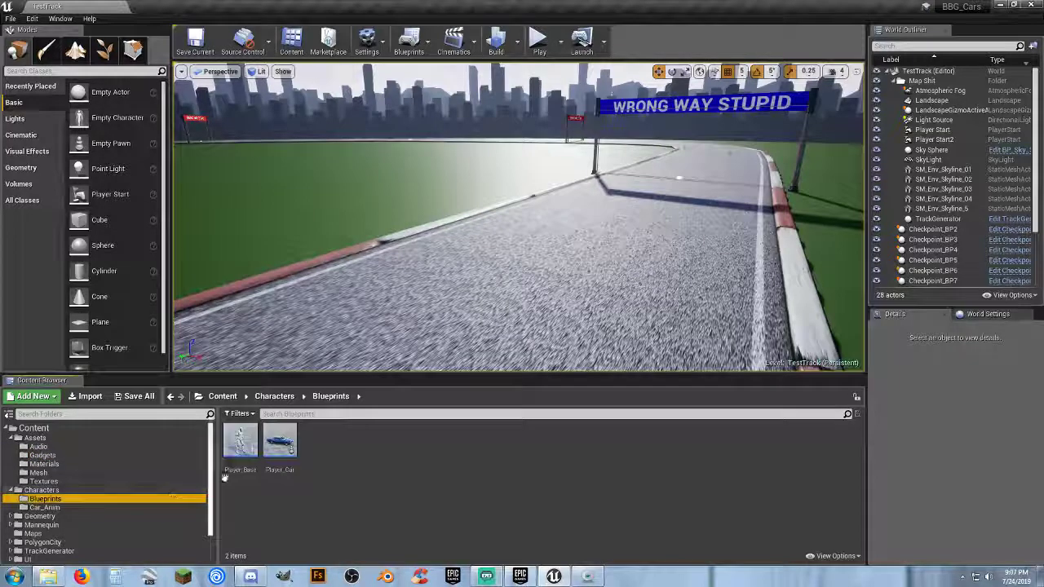
pyautogui.doubleClick(280, 472)
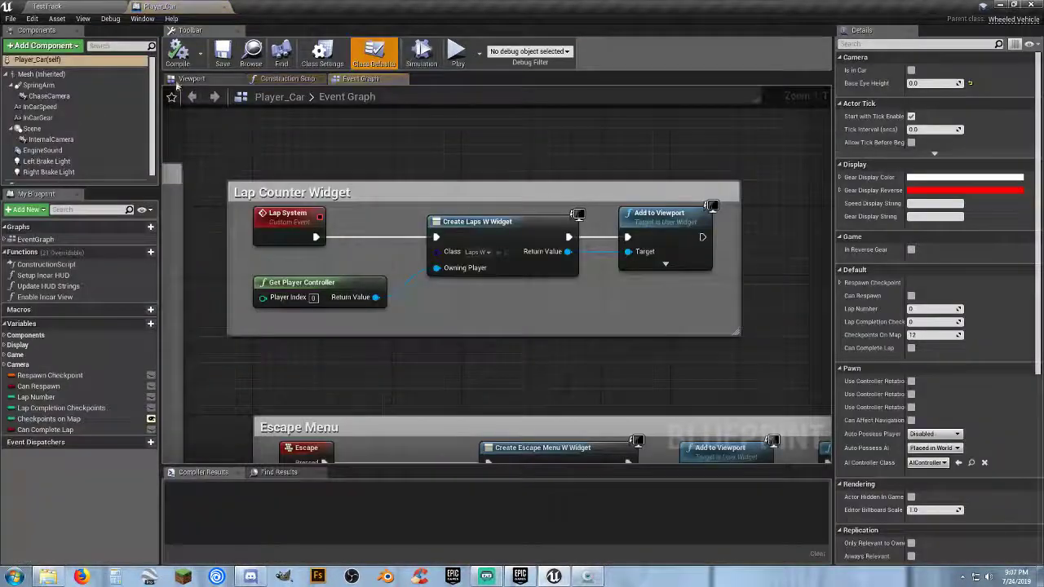
# Step: Examine the car model in the blueprint's 3D preview from the rear and side, and review the Left Brake Light's properties
pyautogui.click(181, 79)
pyautogui.moveTo(268, 214); pyautogui.dragTo(289, 233, button='right')
pyautogui.press('s')
pyautogui.press('w')
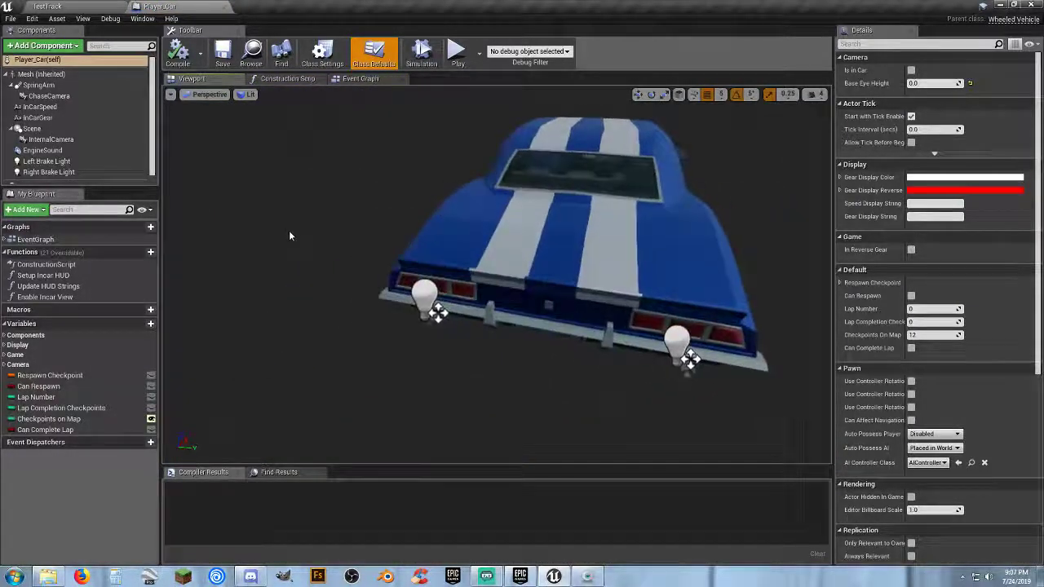
pyautogui.keyDown('alt'); pyautogui.moveTo(505, 292); pyautogui.dragTo(515, 300); pyautogui.keyUp('alt')
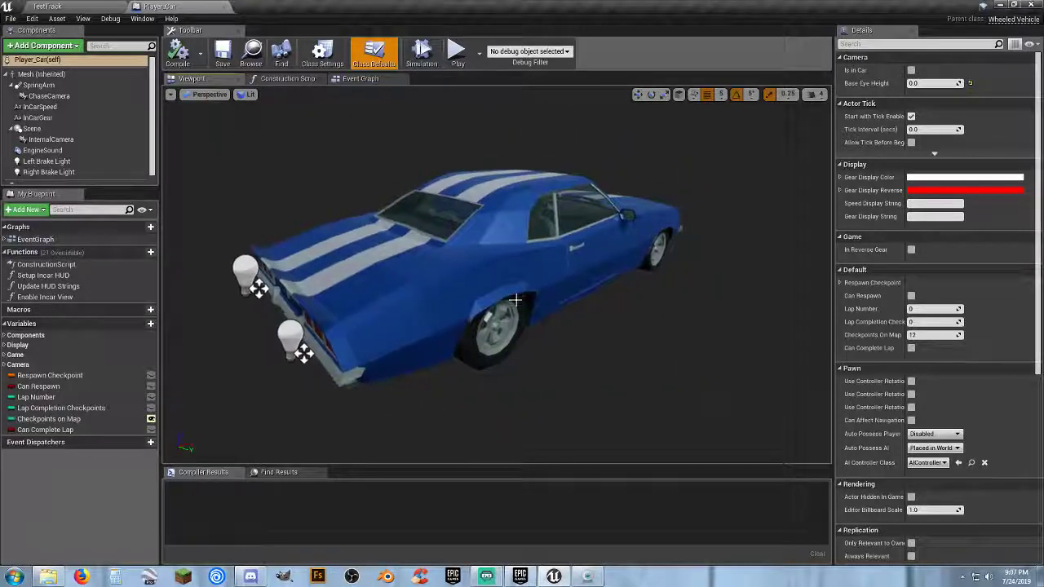
pyautogui.click(73, 162)
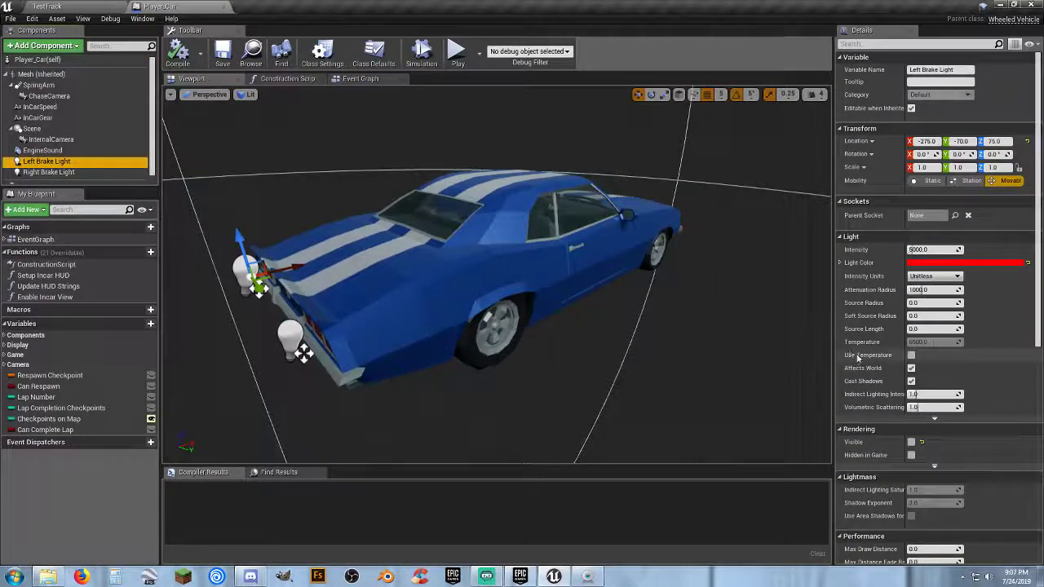
pyautogui.scroll(-5, 857, 357)
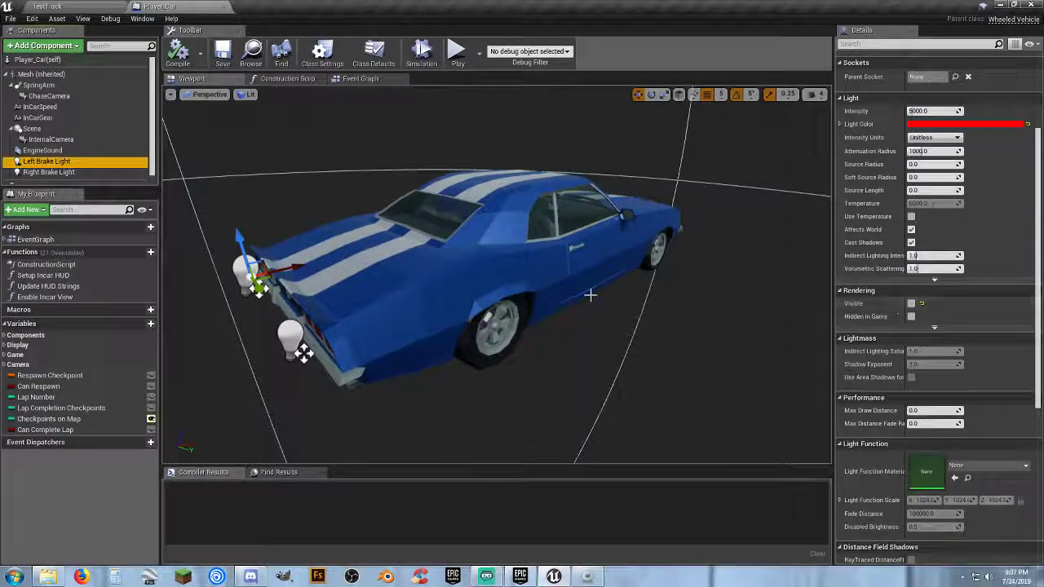
# Step: Open the Player_Car event graph and locate the Brake Lights comment group
pyautogui.moveTo(589, 296)
pyautogui.mouseDown(button='right')
pyautogui.moveTo(562, 299)
pyautogui.moveTo(592, 300)
pyautogui.mouseUp(button='right')
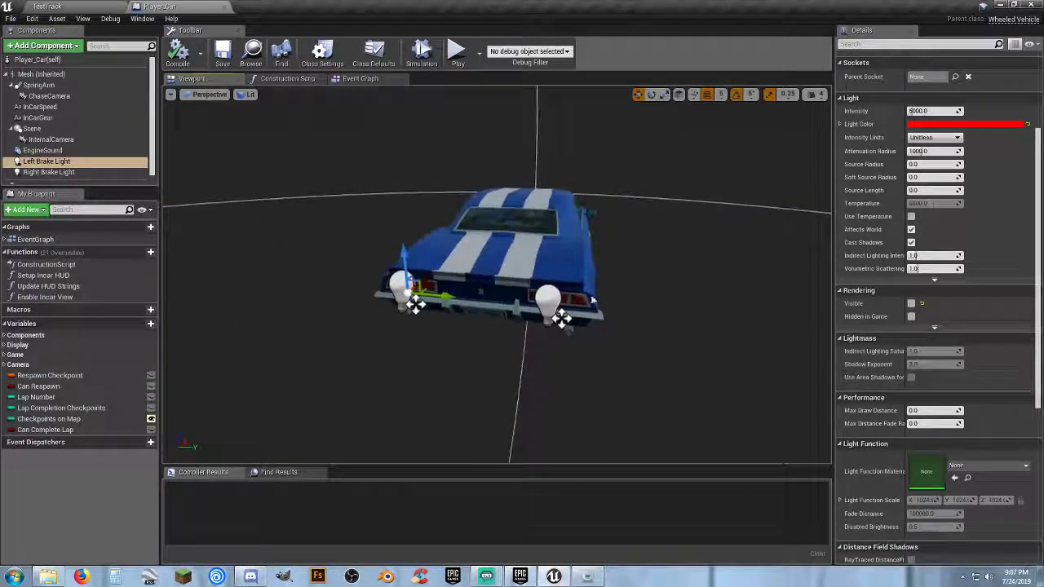
pyautogui.click(360, 79)
pyautogui.scroll(-2, 399, 312)
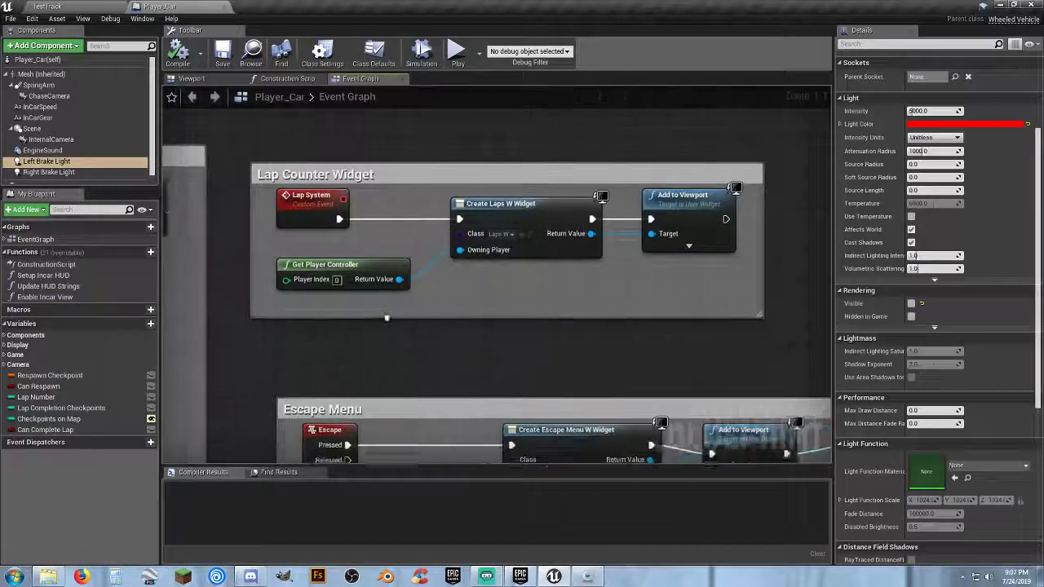
pyautogui.scroll(-3, 399, 311)
pyautogui.moveTo(398, 311); pyautogui.dragTo(100, 191, button='right')
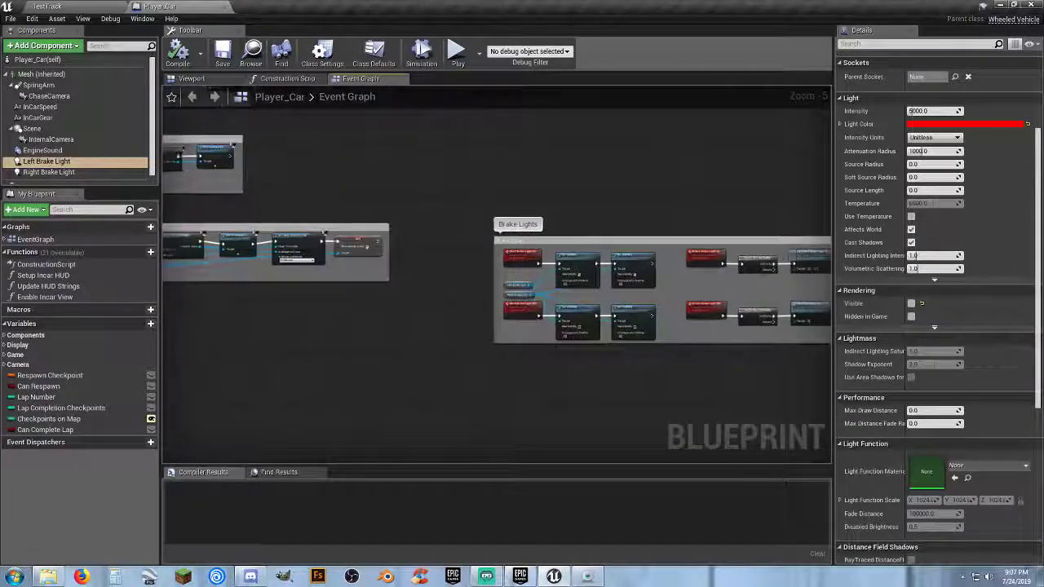
pyautogui.moveTo(383, 307); pyautogui.dragTo(103, 300, button='right')
pyautogui.scroll(3, 244, 290)
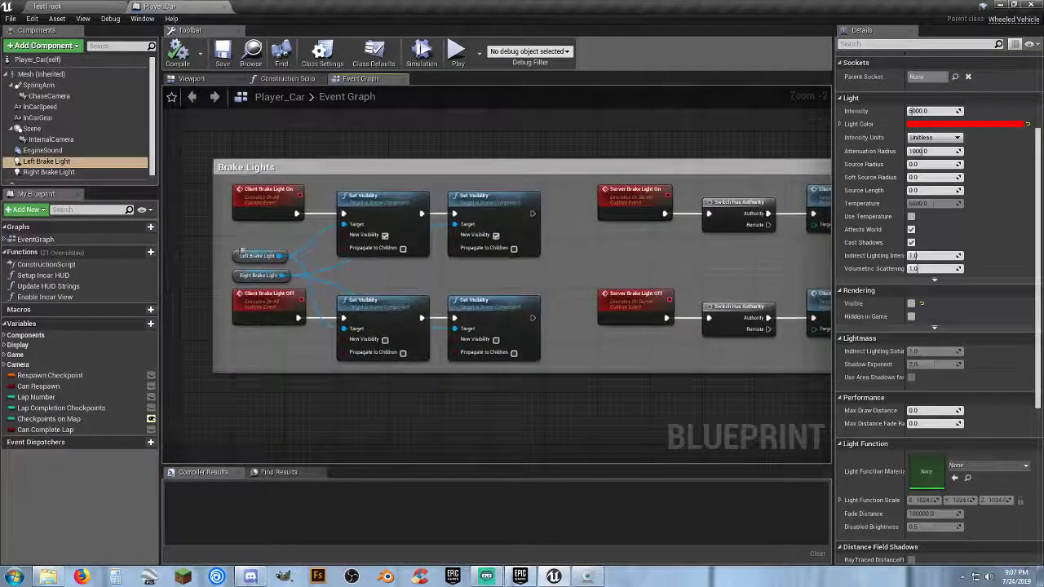
pyautogui.moveTo(267, 240); pyautogui.dragTo(251, 249, button='right')
pyautogui.scroll(2, 251, 249)
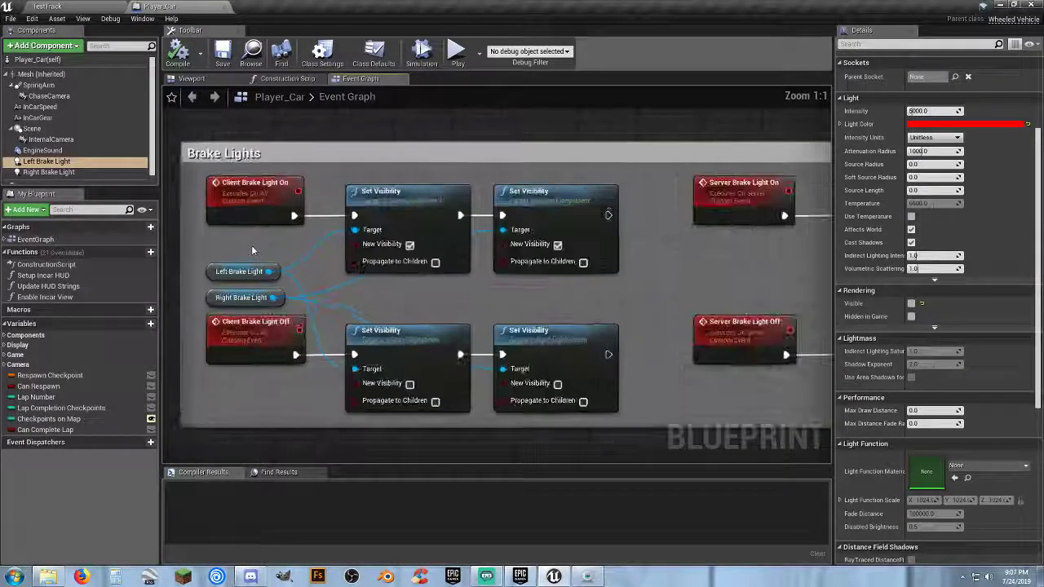
# Step: Examine the Client Brake Light On and Off events and their Set Visibility nodes in the Brake Lights group
pyautogui.click(243, 183)
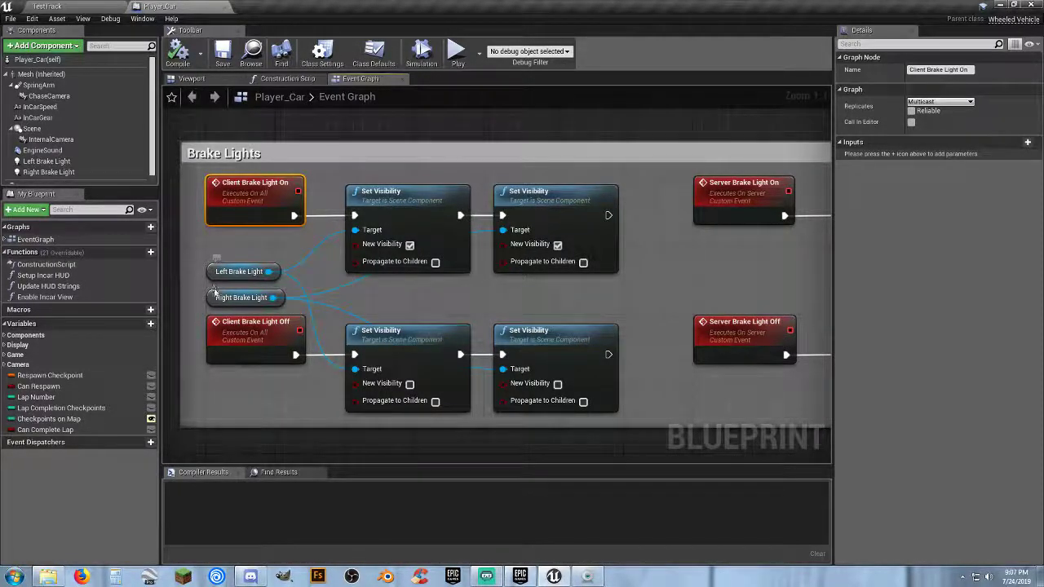
pyautogui.click(399, 194)
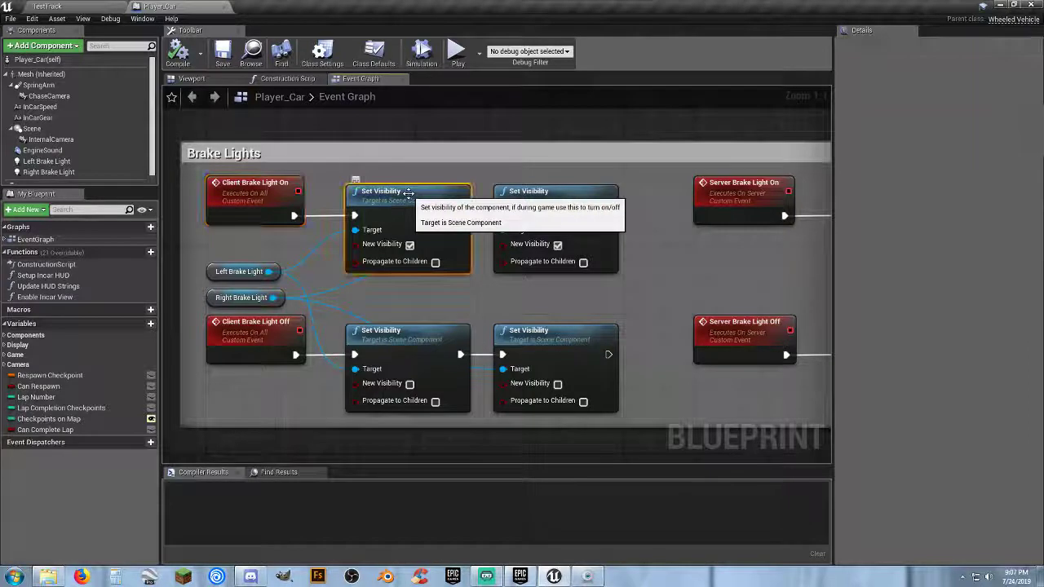
pyautogui.click(258, 194)
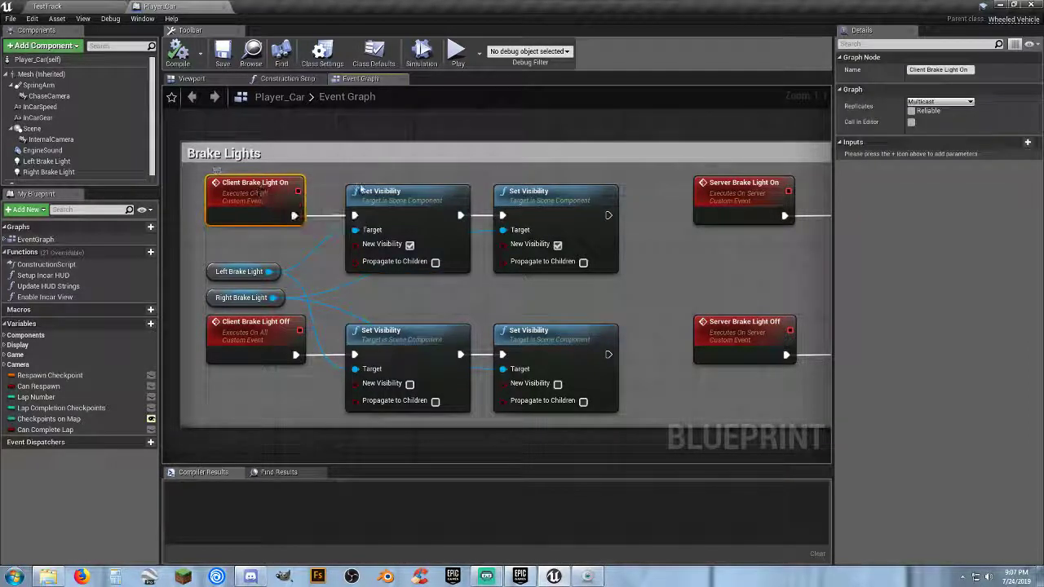
pyautogui.click(399, 194)
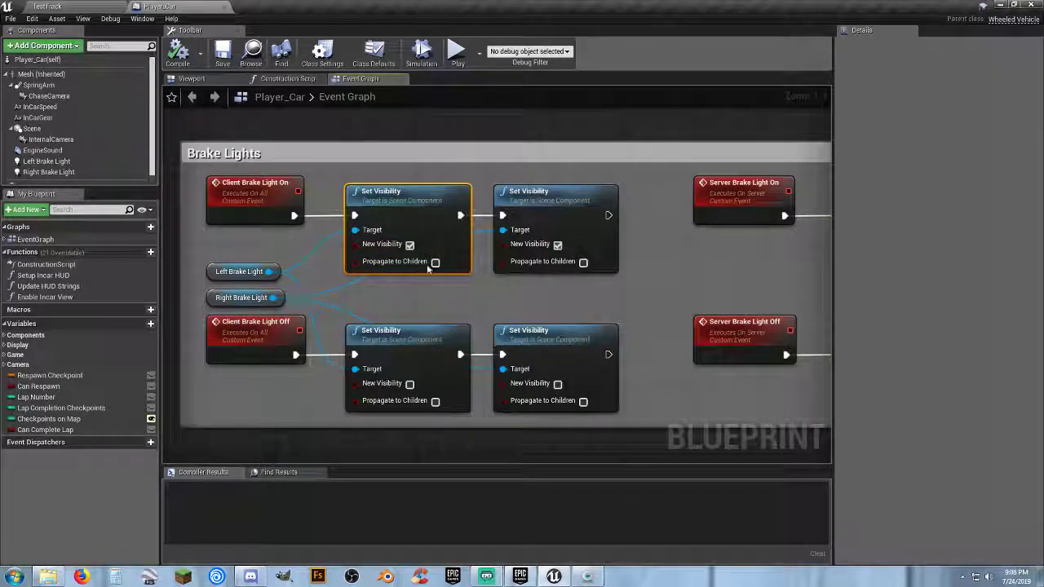
pyautogui.click(562, 203)
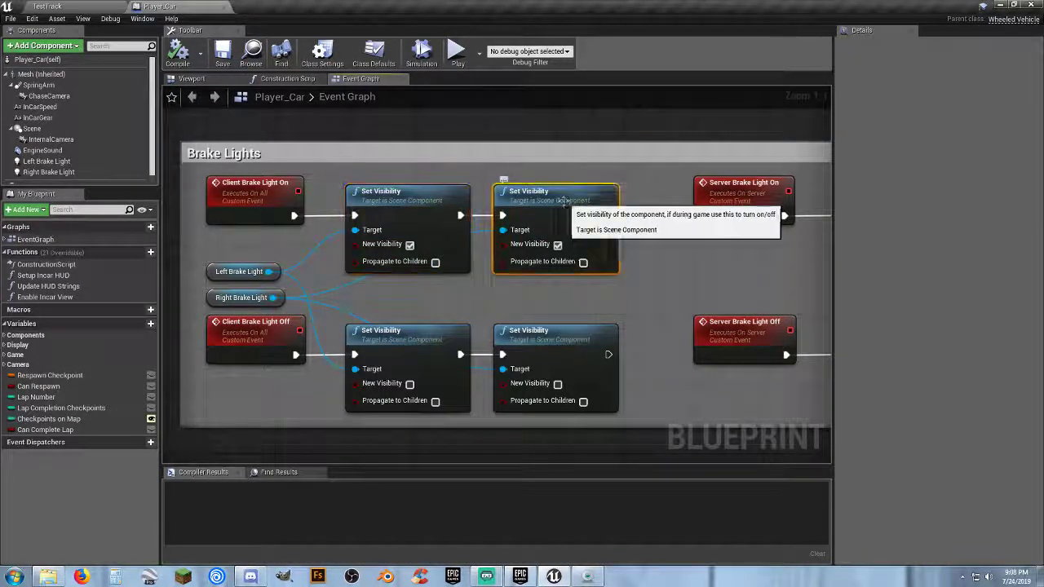
pyautogui.click(562, 348)
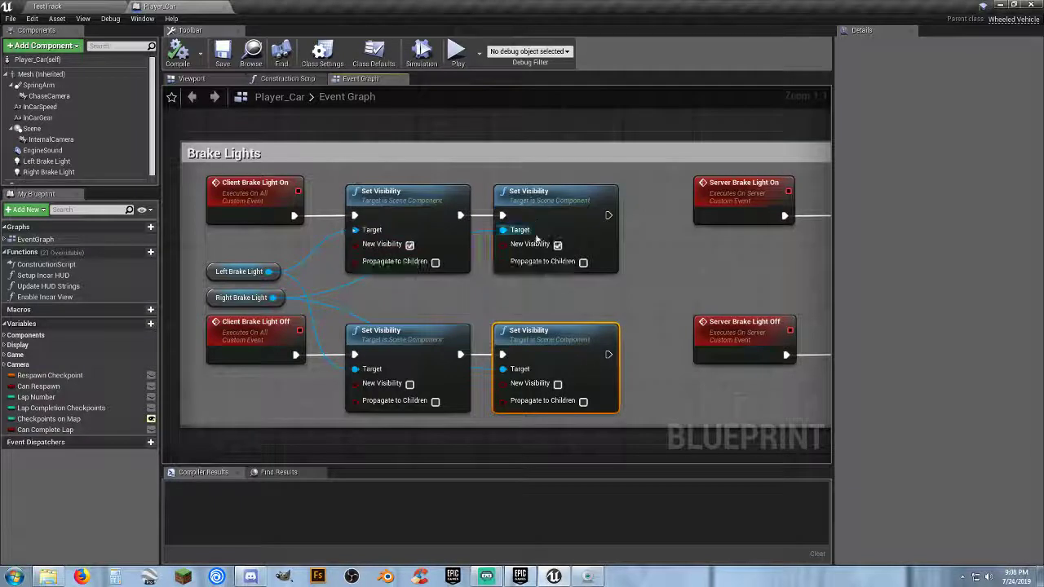
pyautogui.click(392, 286)
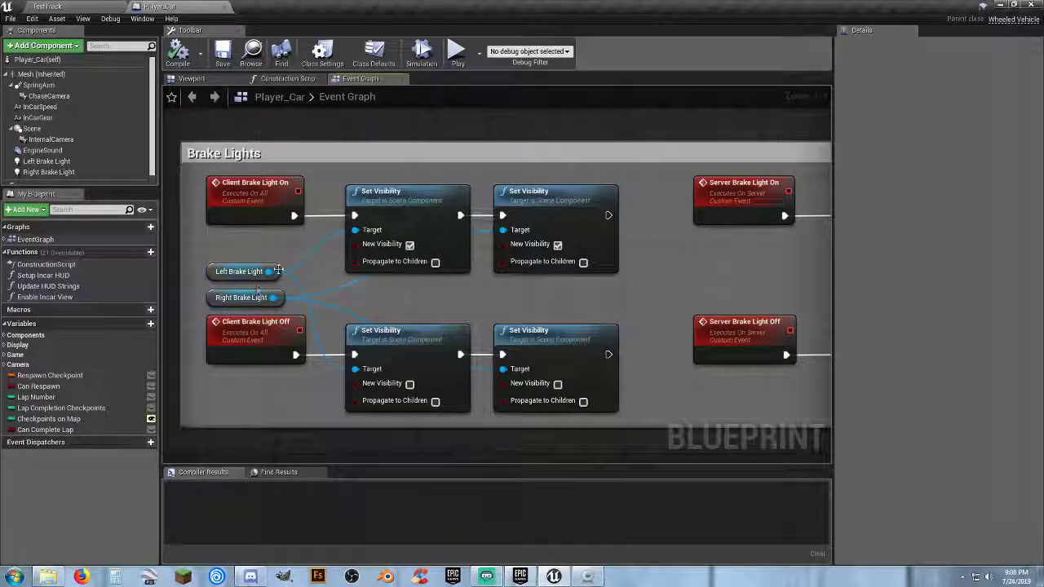
# Step: Detach all wires from the Right Brake Light reference's output in the Brake Lights group
pyautogui.moveTo(273, 298); pyautogui.dragTo(299, 284)
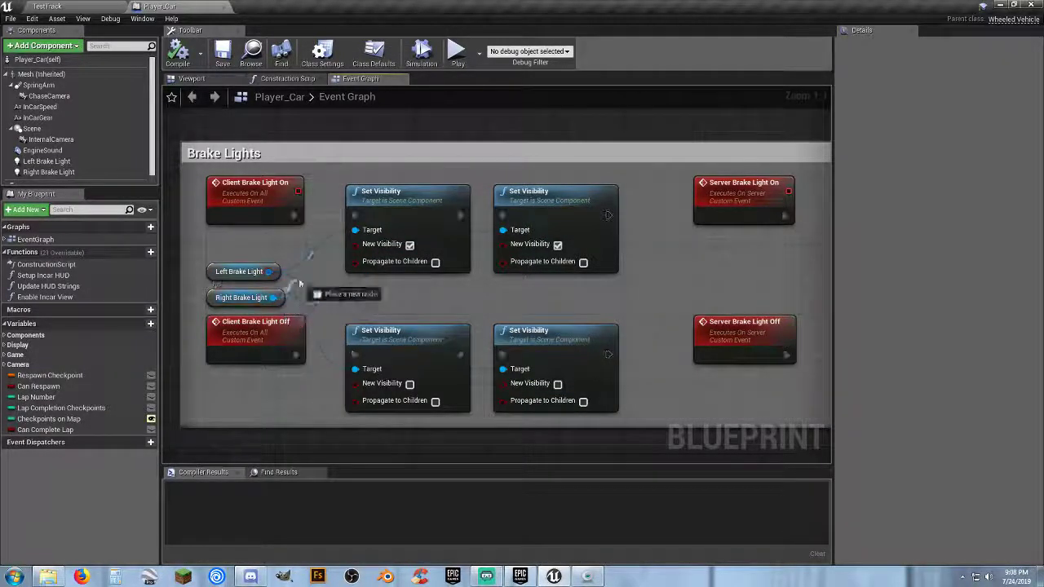
pyautogui.moveTo(354, 234); pyautogui.dragTo(355, 231)
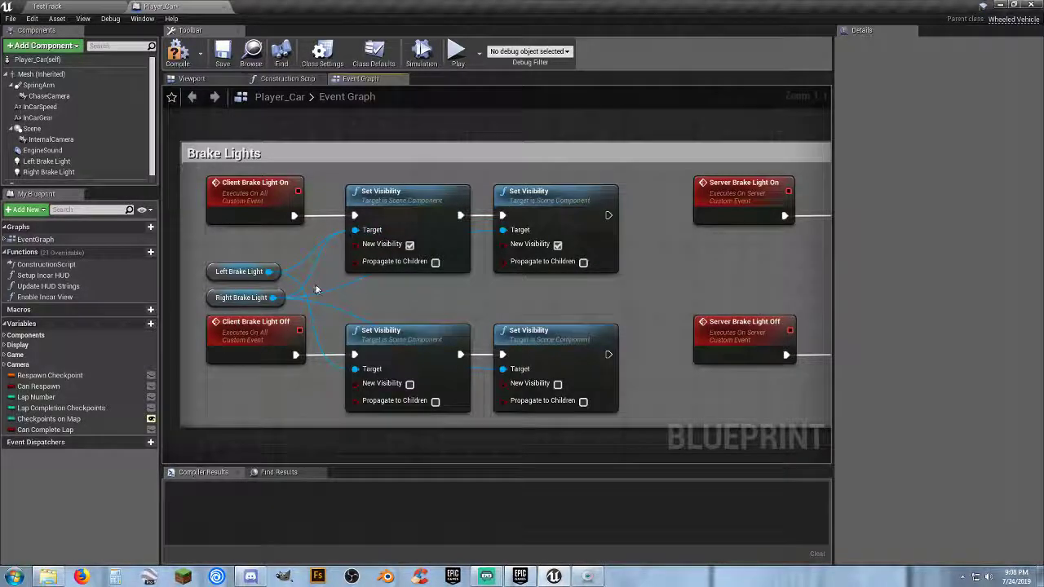
pyautogui.keyDown('ctrl'); pyautogui.moveTo(273, 298); pyautogui.dragTo(314, 281); pyautogui.keyUp('ctrl')
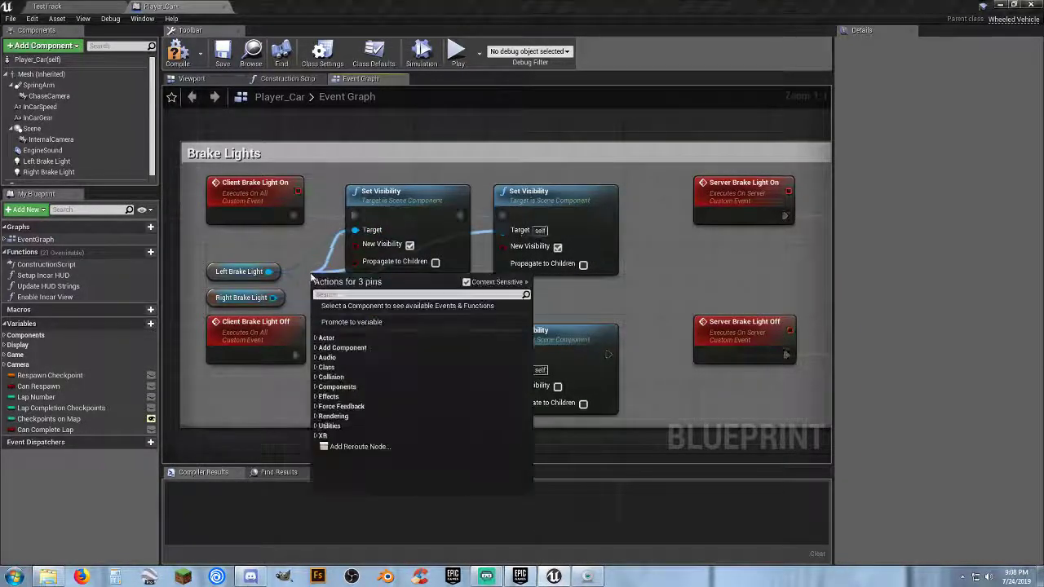
pyautogui.click(322, 201)
# Step: Delete the second Set Visibility node from both the Client Brake Light On and Client Brake Light Off chains
pyautogui.click(531, 192)
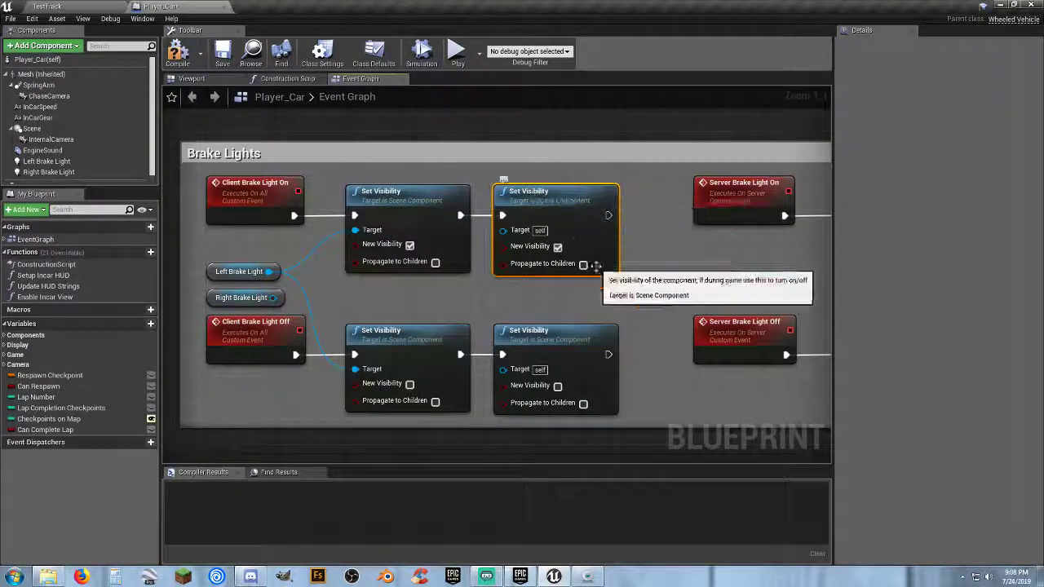
pyautogui.click(563, 334)
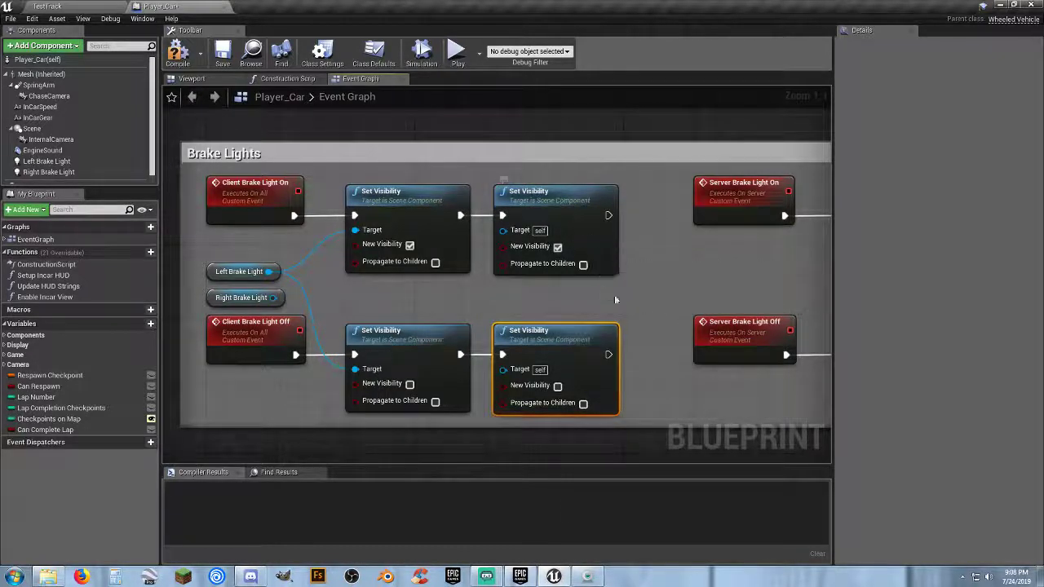
pyautogui.moveTo(624, 294); pyautogui.dragTo(576, 234)
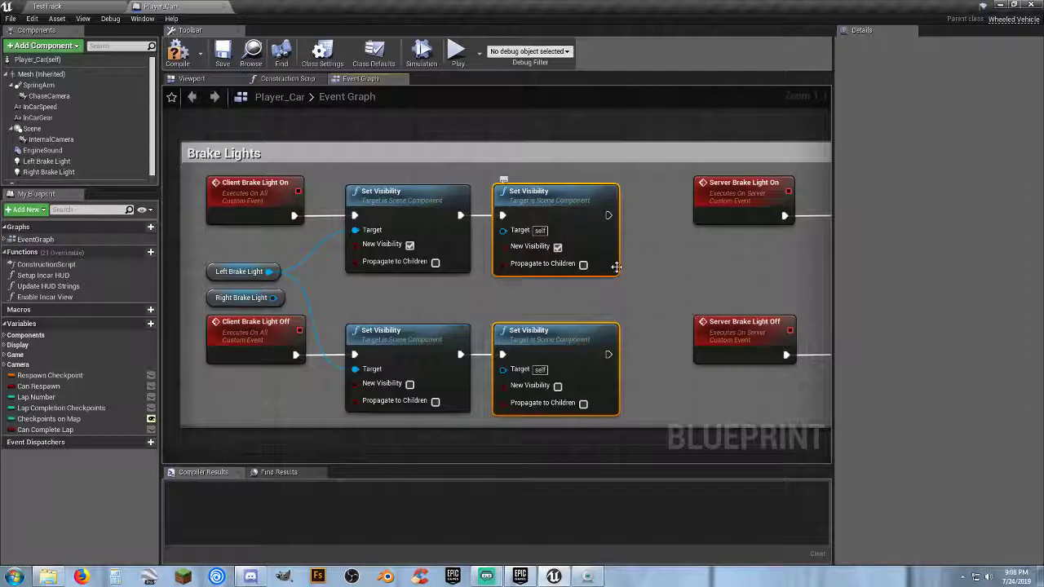
pyautogui.press('Delete')
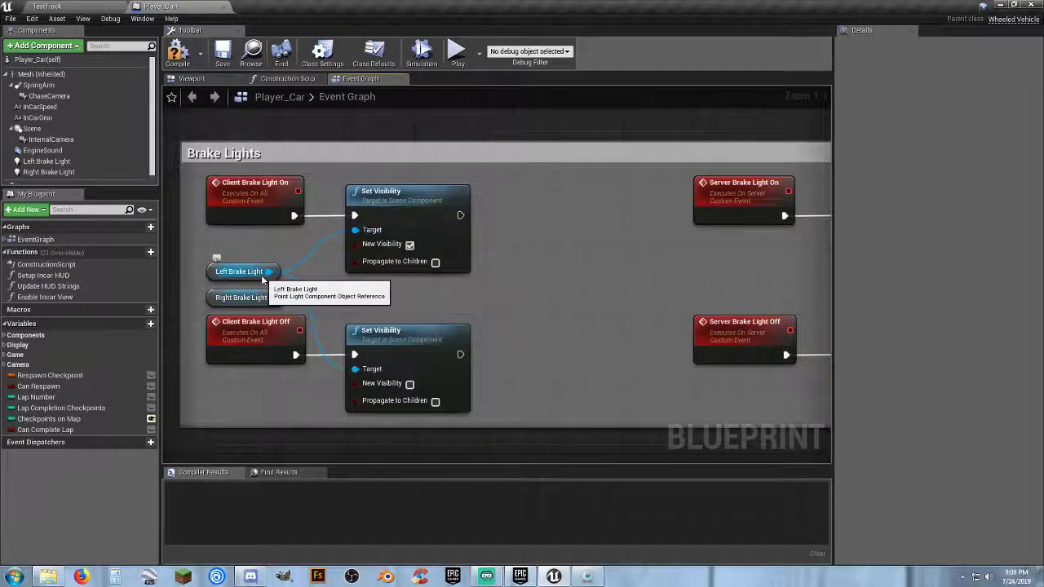
# Step: Connect Right Brake Light to the Target of both remaining Set Visibility nodes, and compile and save the blueprint
pyautogui.moveTo(274, 298); pyautogui.dragTo(328, 260)
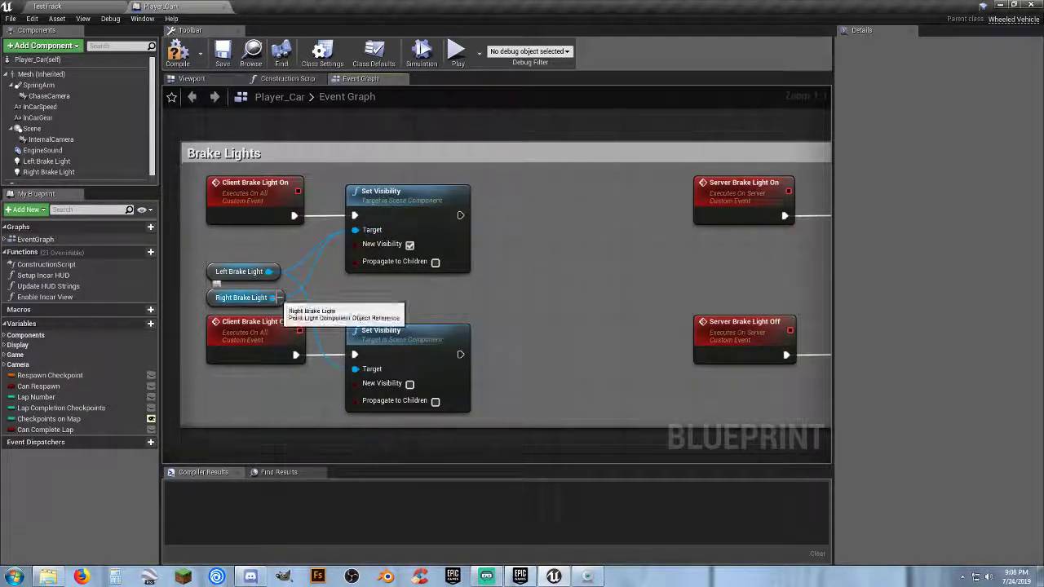
pyautogui.moveTo(273, 298); pyautogui.dragTo(350, 358)
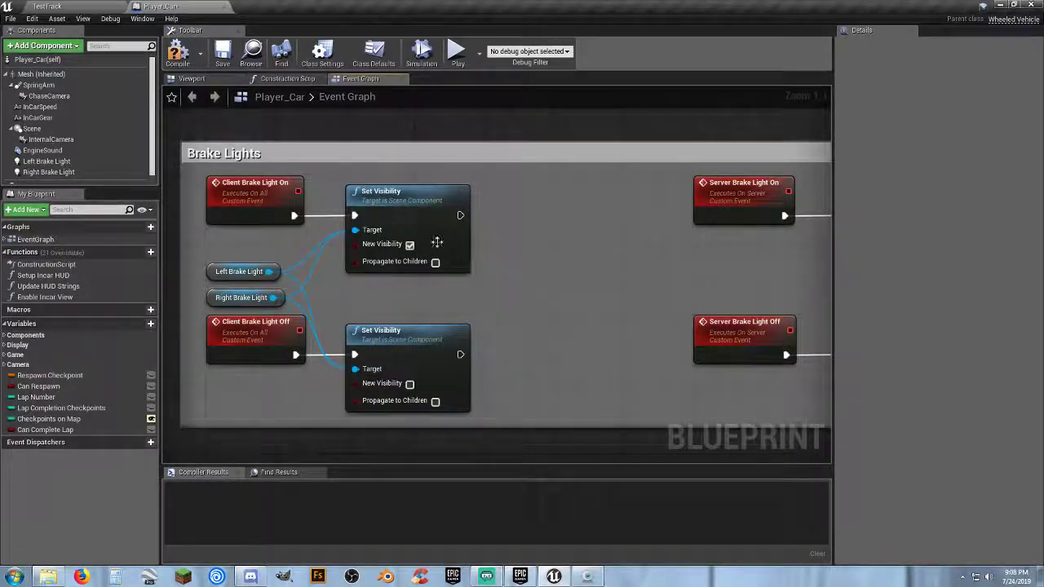
pyautogui.click(178, 54)
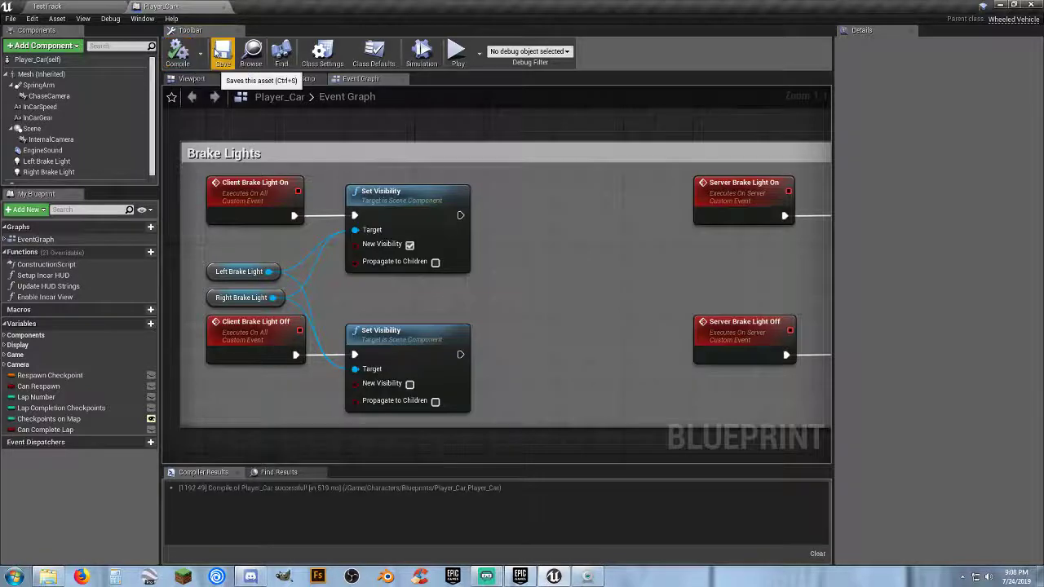
pyautogui.click(222, 50)
# Step: Playtest TestTrack with 2 players in a new editor window, driving and braking to check the brake lights, and end the session
pyautogui.click(81, 7)
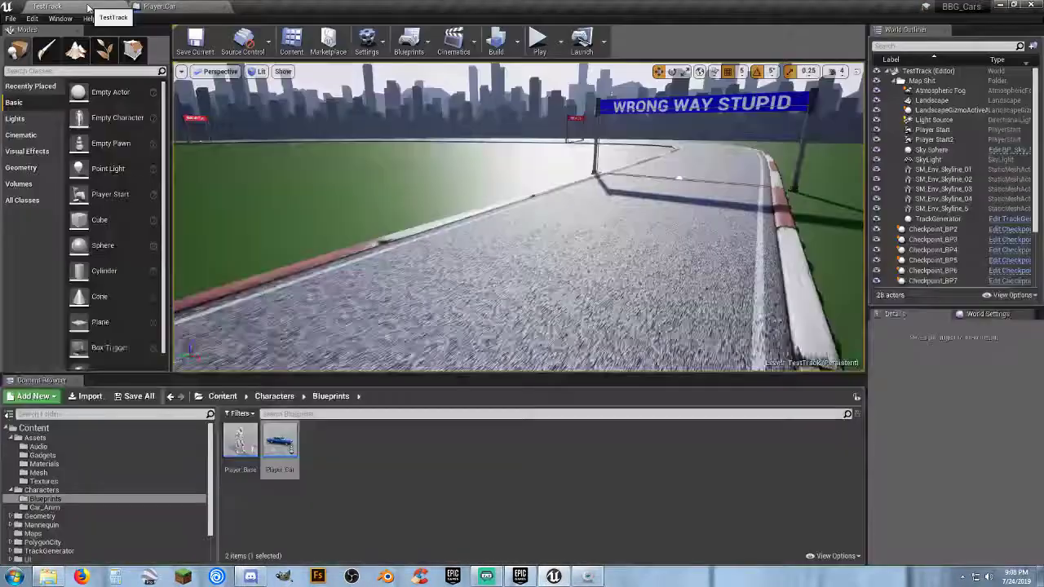
pyautogui.click(560, 40)
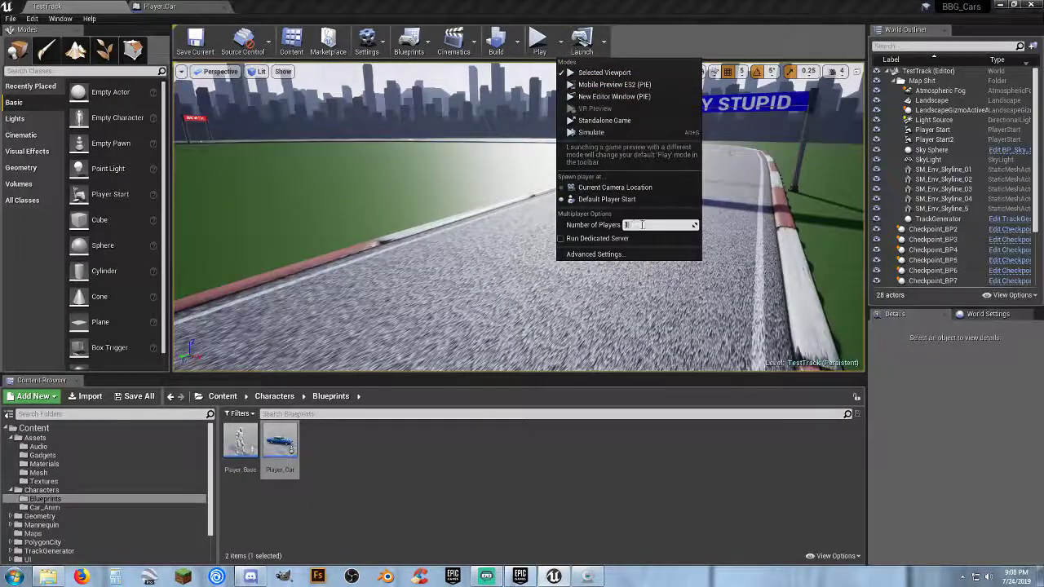
pyautogui.click(608, 97)
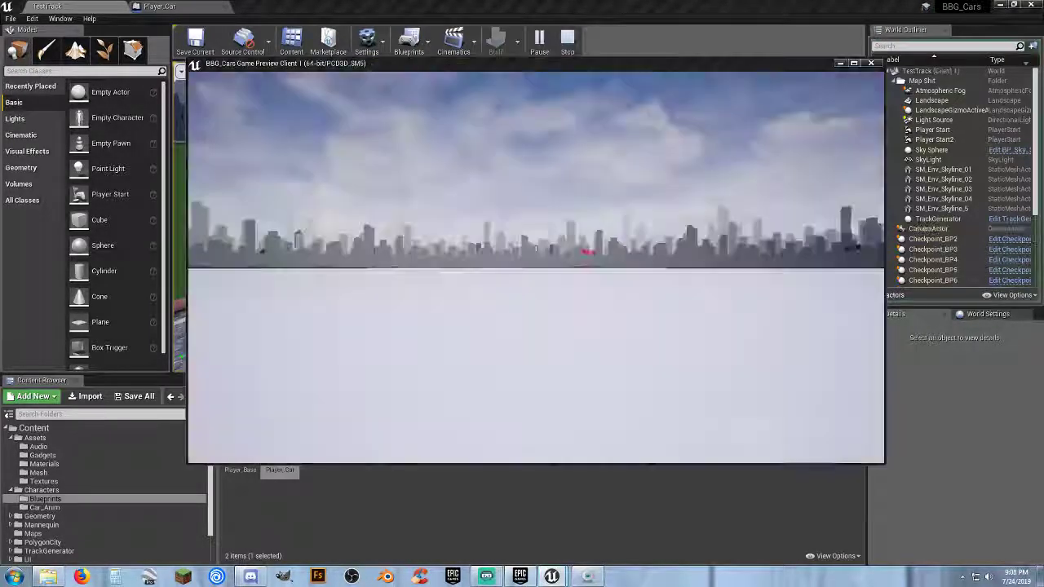
pyautogui.press('w')
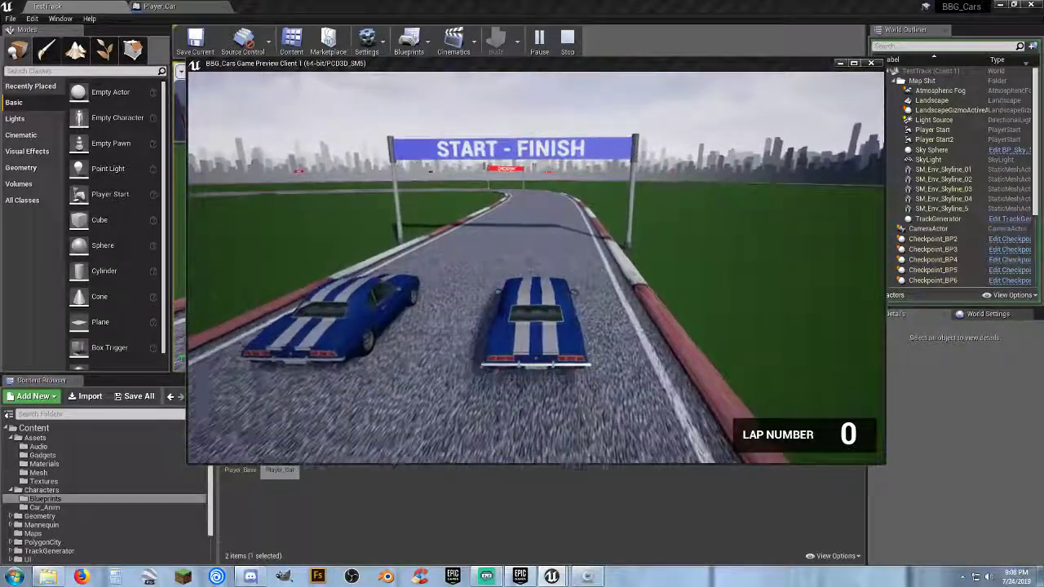
pyautogui.press('space')
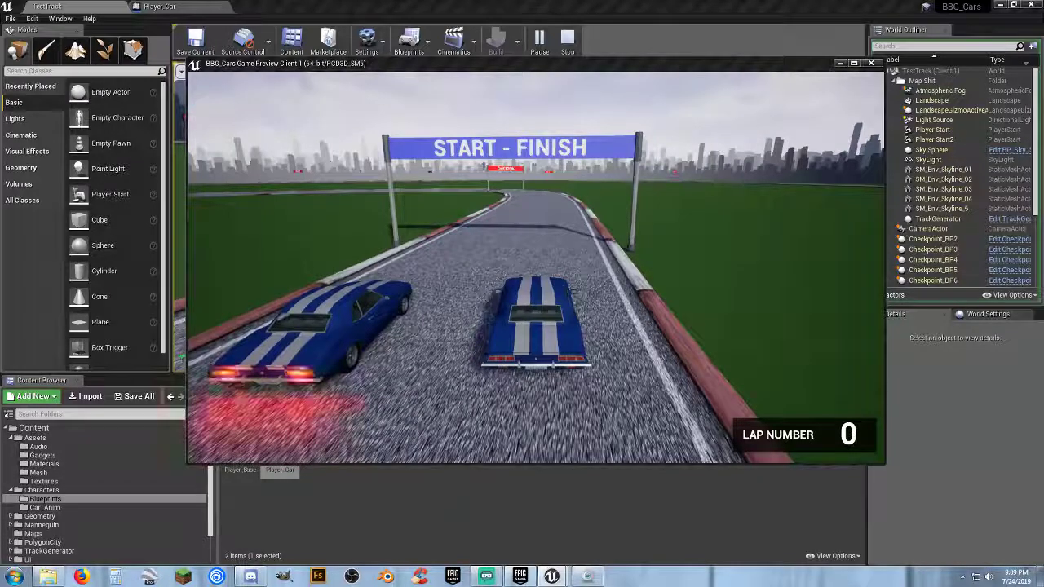
pyautogui.press('Escape')
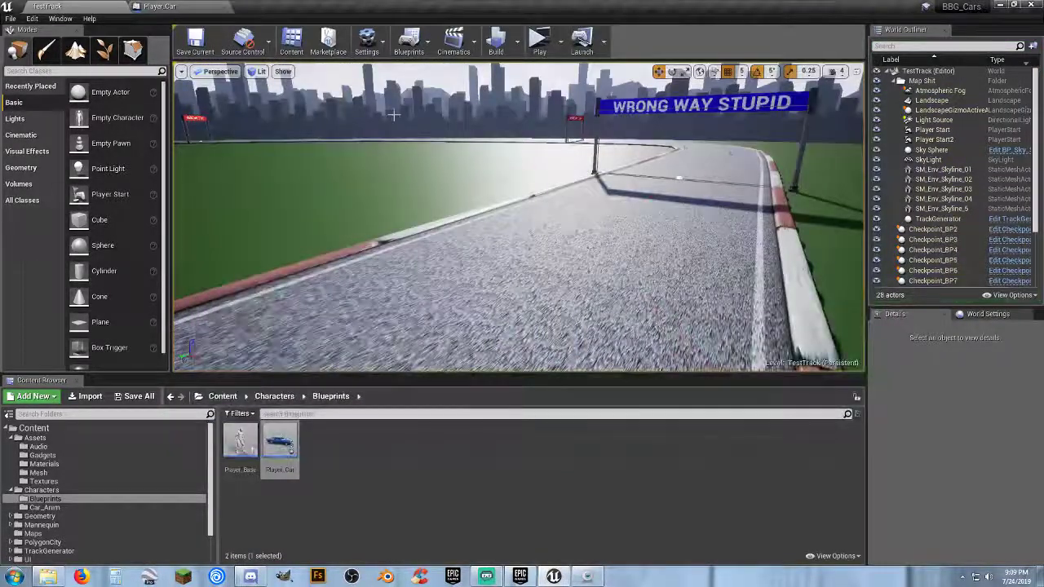
# Step: Switch the play mode back to Selected Viewport, stop the playtest it starts, and open the Number of Players value for editing
pyautogui.click(560, 42)
pyautogui.click(628, 70)
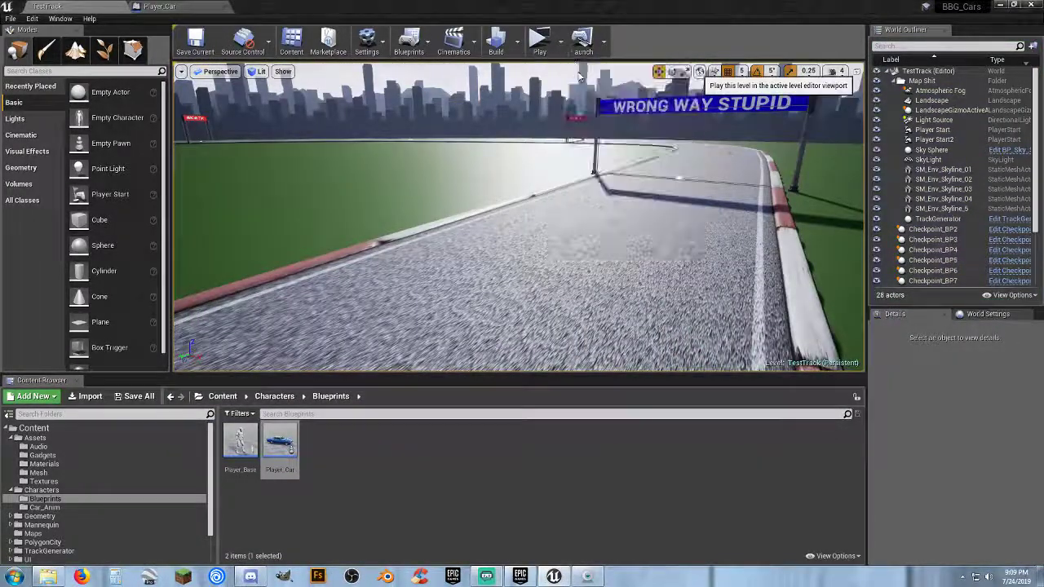
pyautogui.press('Escape')
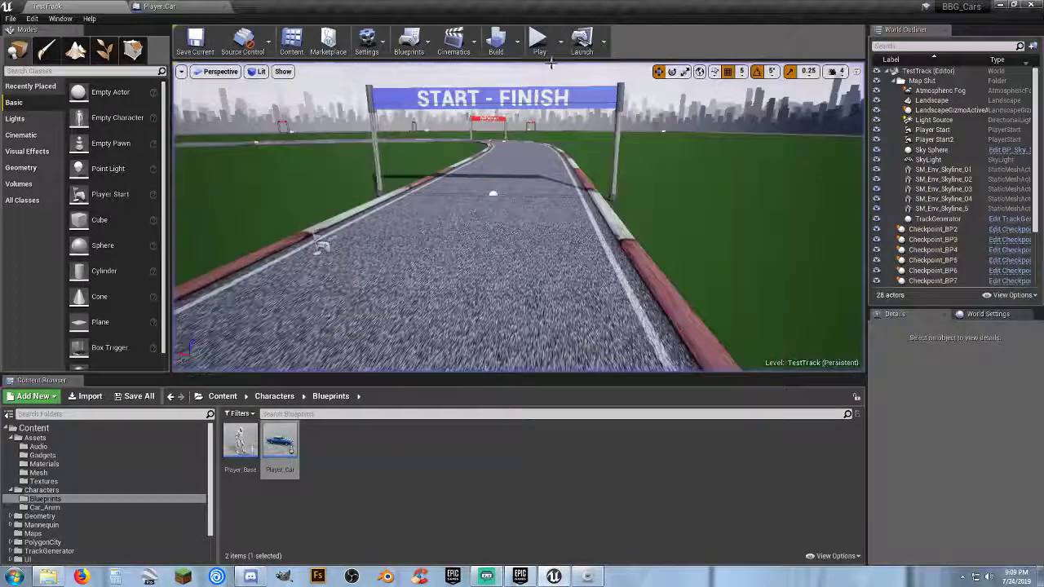
pyautogui.click(559, 50)
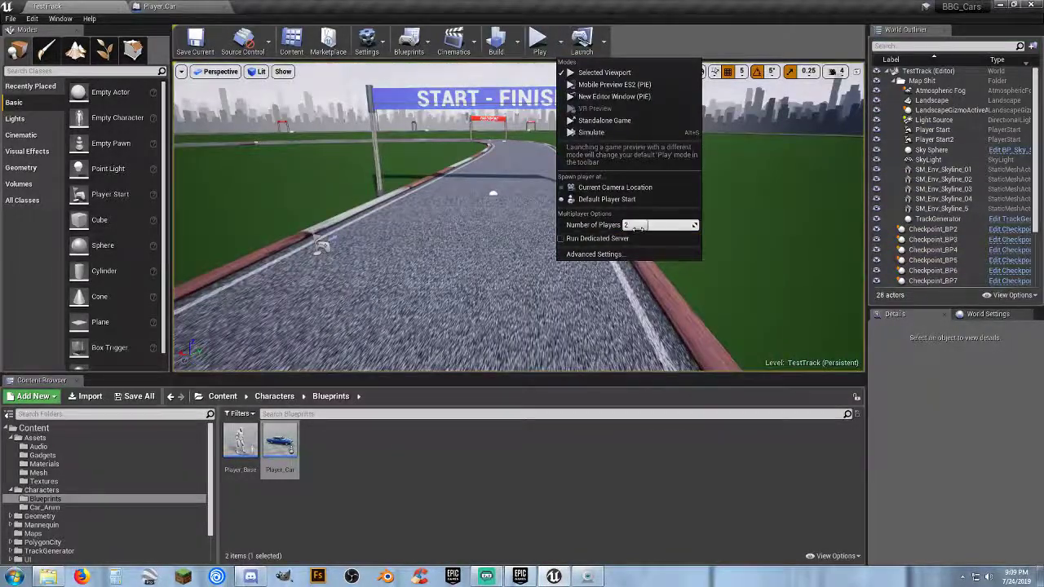
pyautogui.click(561, 483)
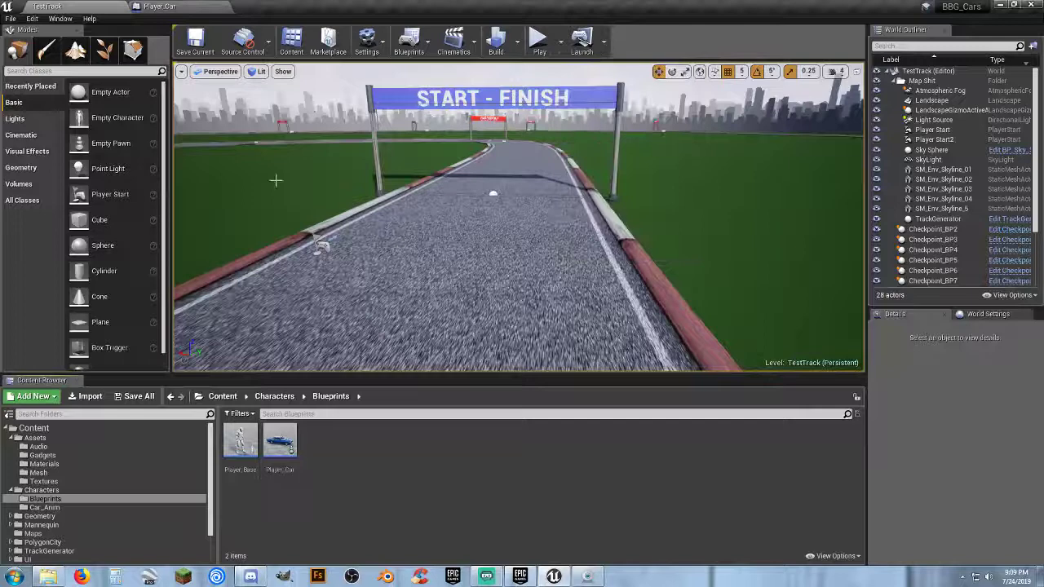
# Step: Return to the Player_Car event graph and review the Server Brake Light On and Off chains in the Brake Lights group
pyautogui.click(159, 7)
pyautogui.scroll(-2, 543, 297)
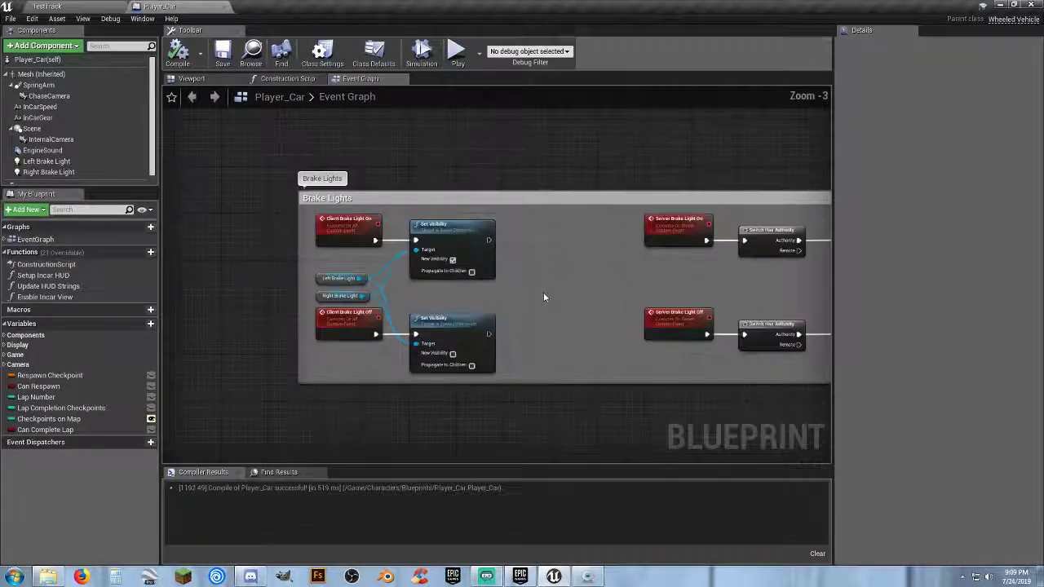
pyautogui.moveTo(553, 418); pyautogui.dragTo(274, 174)
pyautogui.click(530, 280)
pyautogui.moveTo(563, 288); pyautogui.dragTo(309, 259, button='right')
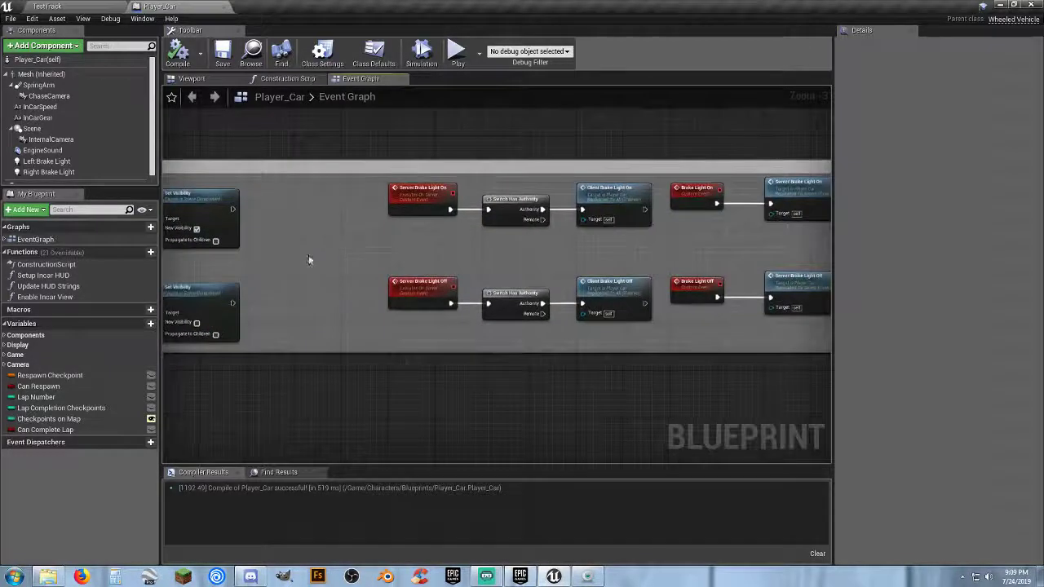
pyautogui.moveTo(465, 247); pyautogui.dragTo(397, 251, button='right')
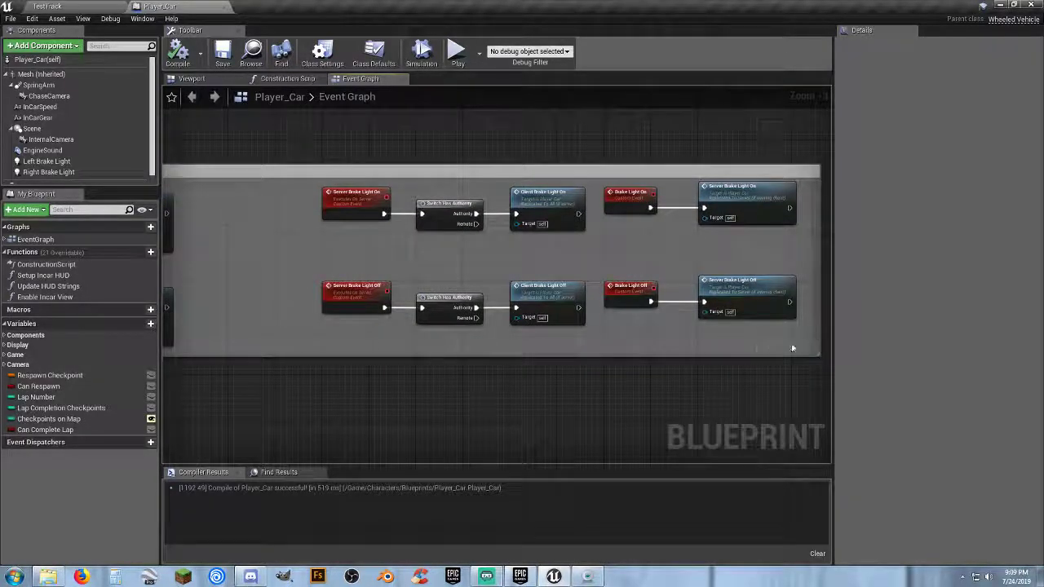
# Step: Move the Server Brake Light and Brake Light event chains closer to the Set Visibility nodes inside the Brake Lights group
pyautogui.moveTo(792, 348); pyautogui.dragTo(359, 220)
pyautogui.moveTo(296, 230); pyautogui.dragTo(490, 235, button='right')
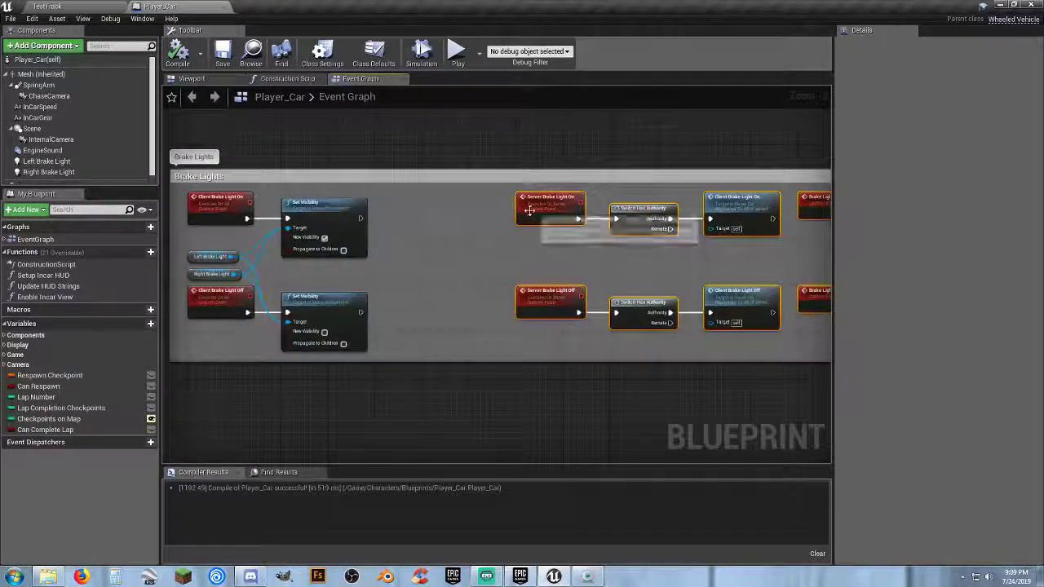
pyautogui.moveTo(529, 210); pyautogui.dragTo(438, 205)
pyautogui.click(419, 251)
pyautogui.moveTo(419, 251); pyautogui.dragTo(460, 240, button='right')
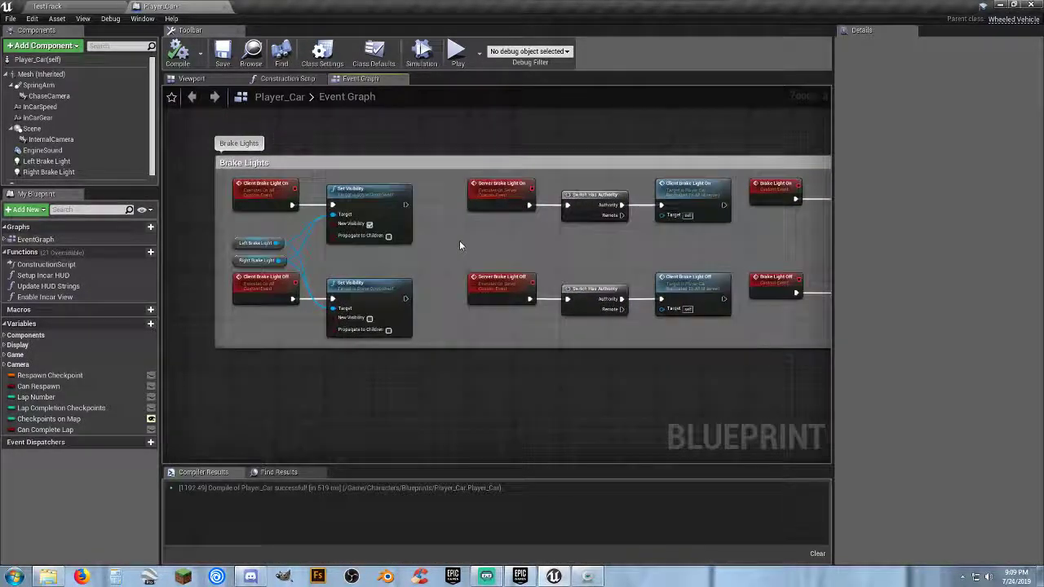
# Step: Examine the replication settings of the Client and Server Brake Light On and Off events and the Switch Has Authority nodes
pyautogui.scroll(4, 459, 239)
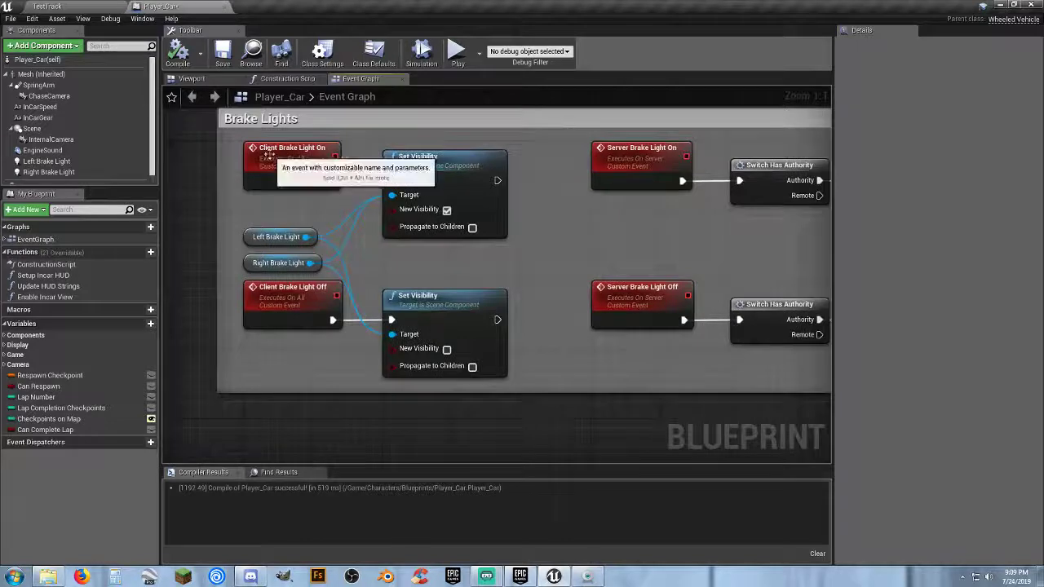
pyautogui.click(267, 155)
pyautogui.click(273, 297)
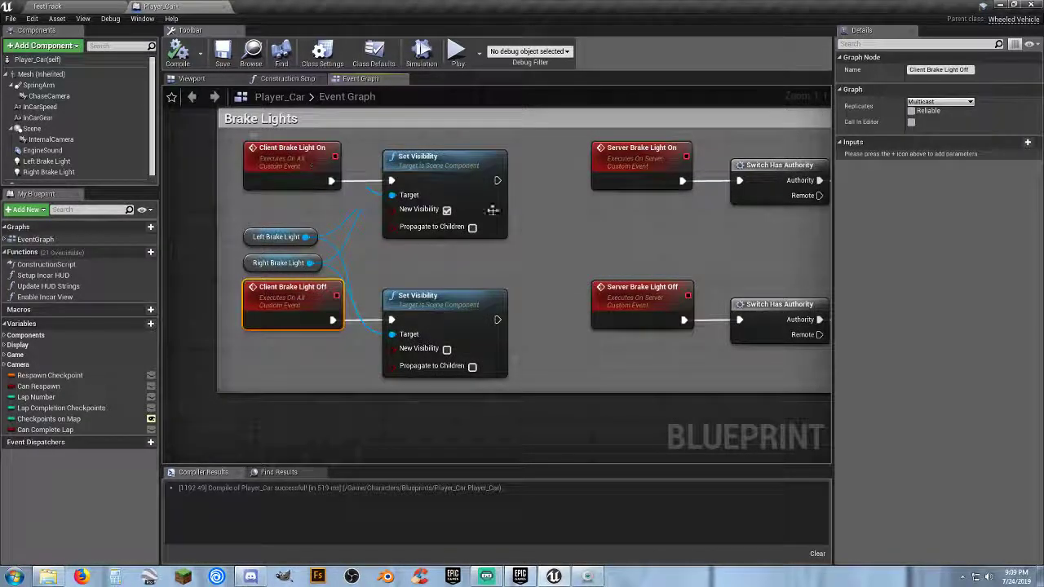
pyautogui.click(556, 224)
pyautogui.moveTo(556, 224); pyautogui.dragTo(456, 231, button='right')
pyautogui.click(497, 181)
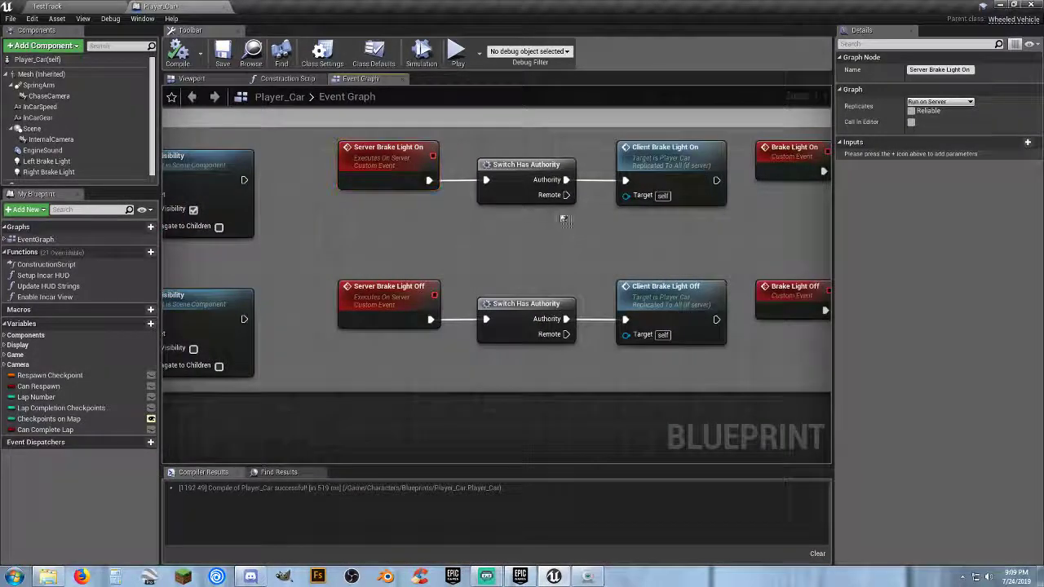
pyautogui.click(538, 196)
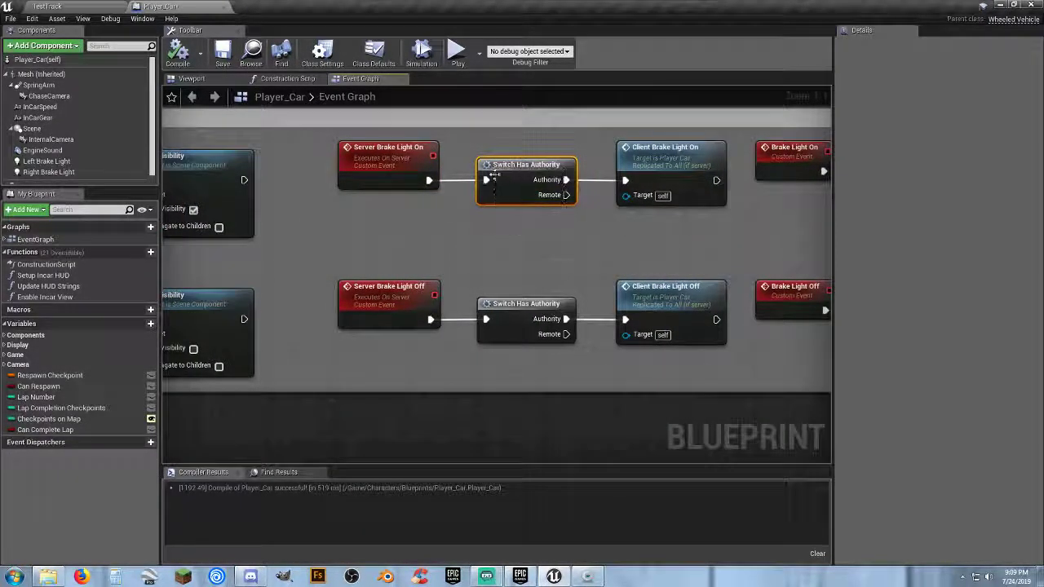
pyautogui.click(389, 156)
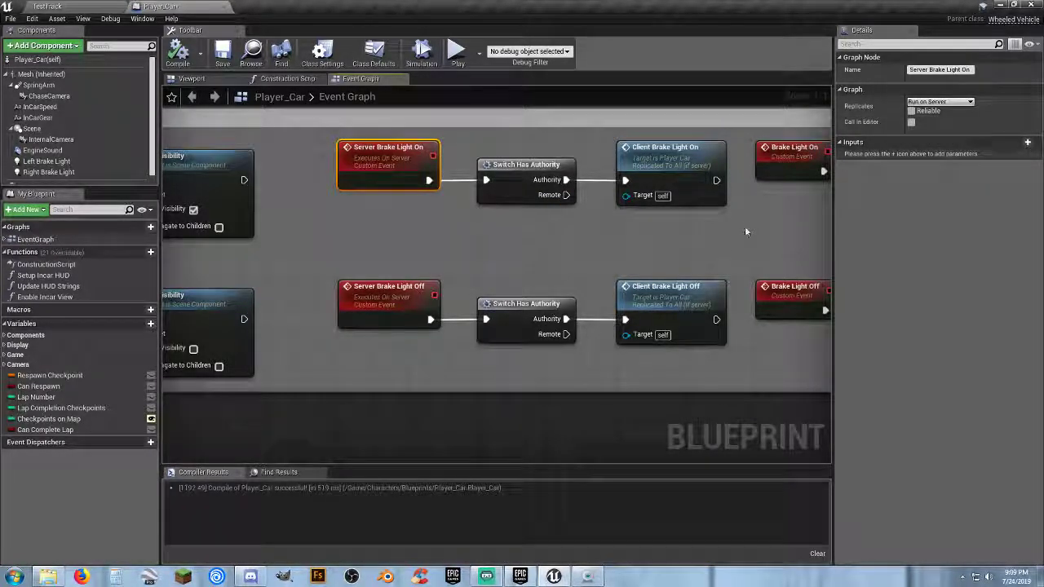
pyautogui.click(488, 264)
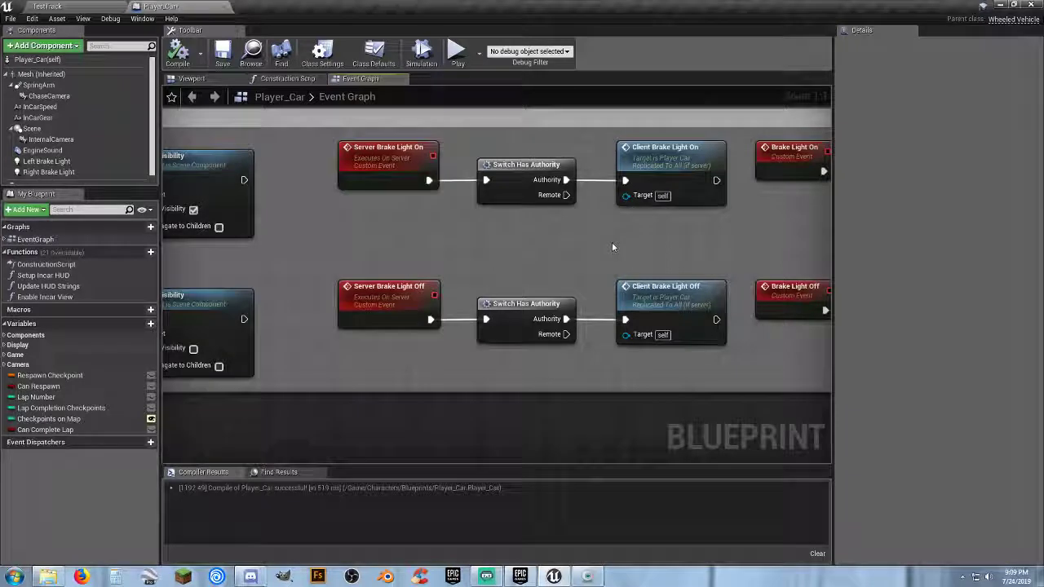
pyautogui.click(369, 300)
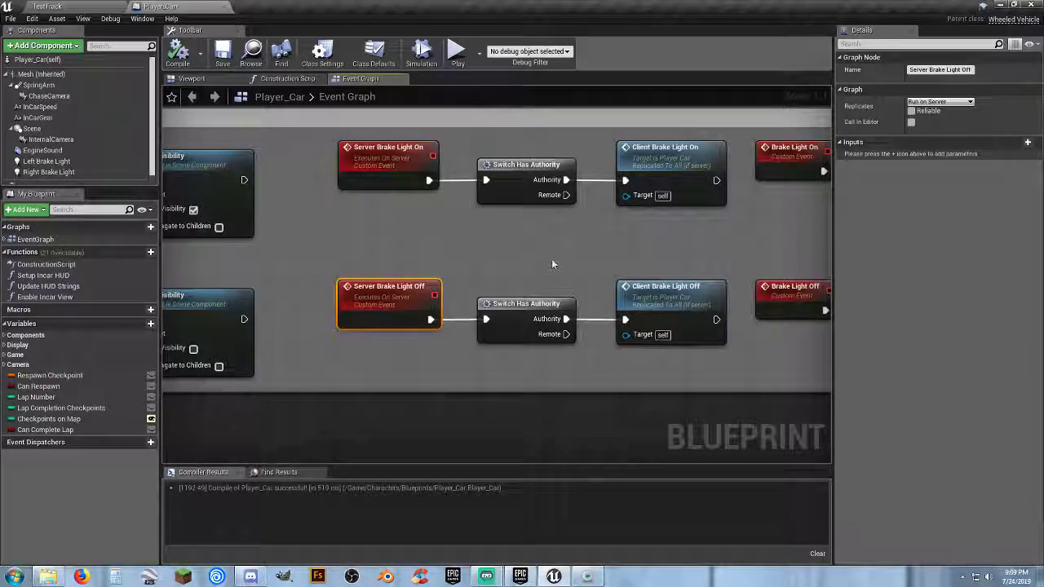
pyautogui.click(656, 244)
# Step: Review how the Brake Light On and Off custom events call the matching Server Brake Light events
pyautogui.moveTo(688, 243); pyautogui.dragTo(406, 242, button='right')
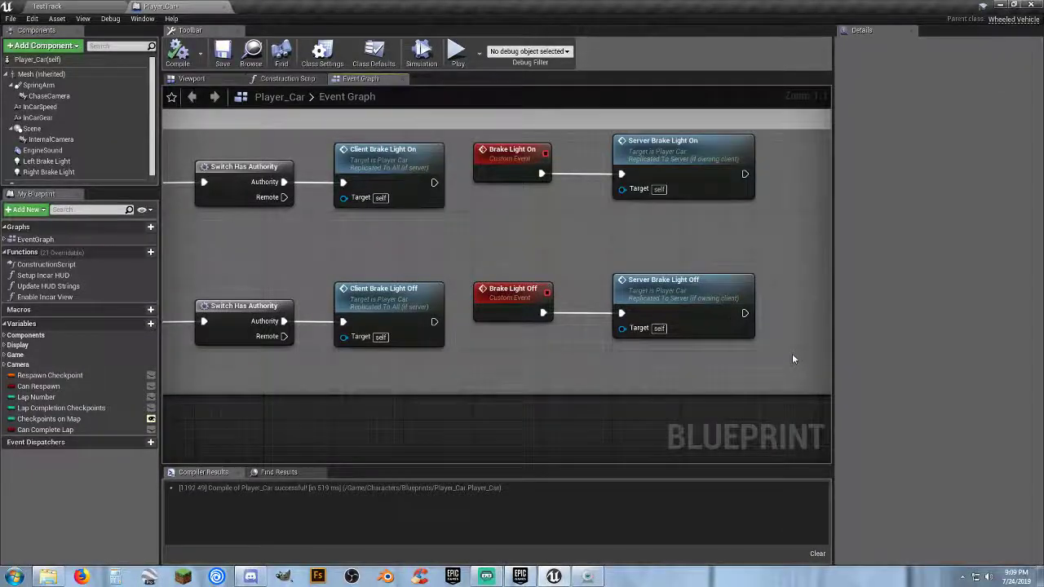
pyautogui.moveTo(792, 359); pyautogui.dragTo(520, 147)
pyautogui.click(595, 241)
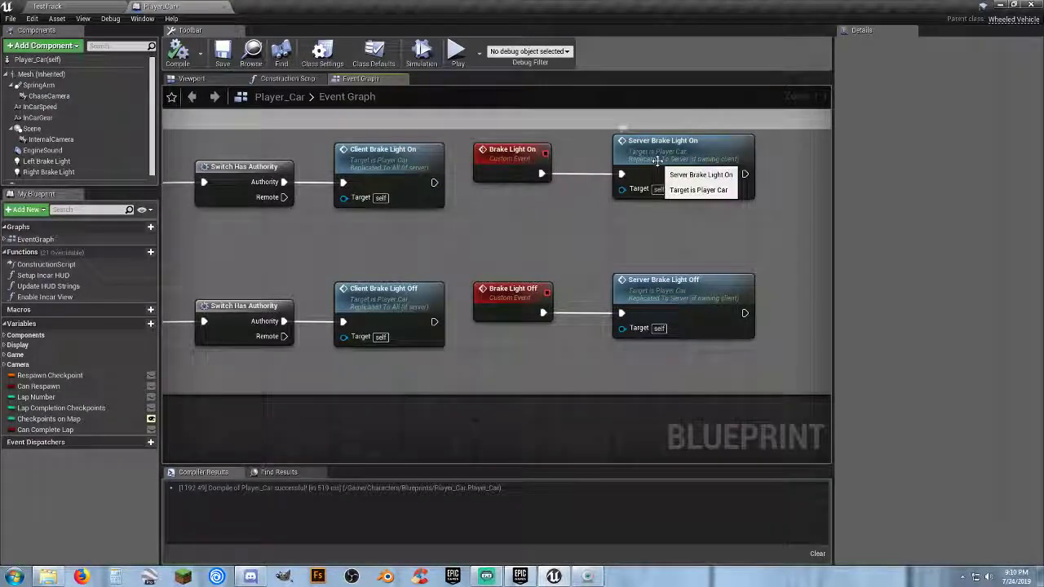
pyautogui.moveTo(443, 224); pyautogui.dragTo(501, 221, button='right')
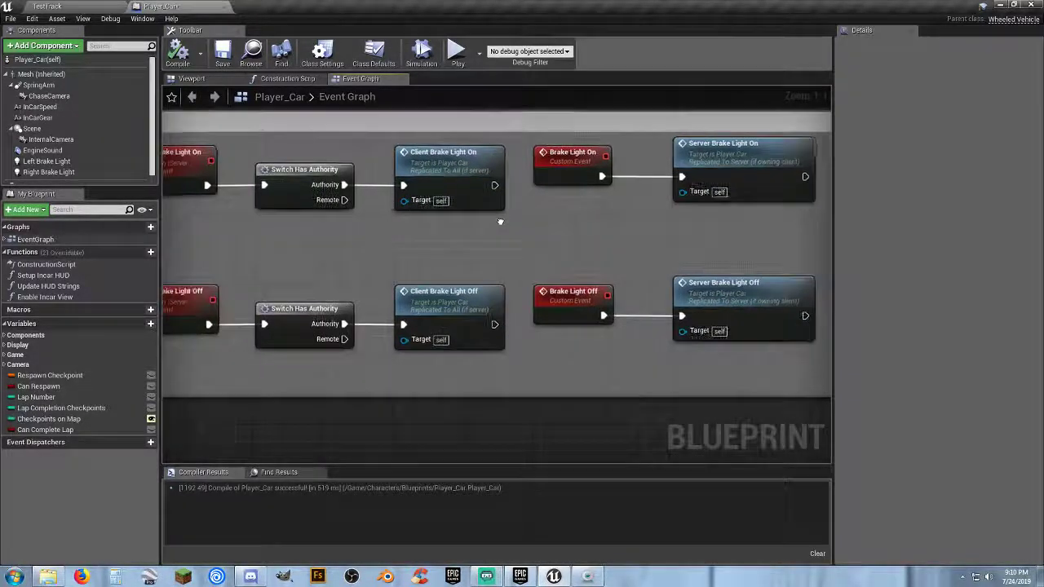
pyautogui.click(179, 155)
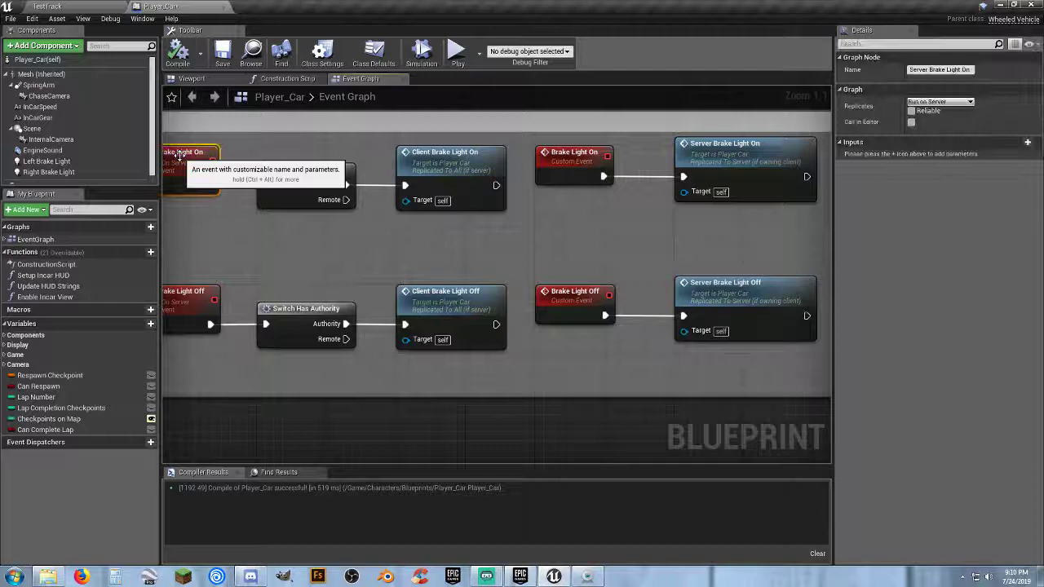
pyautogui.click(315, 231)
# Step: Find the Handbrake input group and review its input action, Set Handbrake Input nodes and Brake Light On and Off calls
pyautogui.moveTo(294, 241); pyautogui.dragTo(661, 209, button='right')
pyautogui.scroll(-4, 409, 244)
pyautogui.moveTo(435, 292); pyautogui.dragTo(765, 290, button='right')
pyautogui.moveTo(349, 292); pyautogui.dragTo(599, 310, button='right')
pyautogui.scroll(-3, 593, 317)
pyautogui.moveTo(543, 342); pyautogui.dragTo(478, 424, button='right')
pyautogui.scroll(2, 577, 446)
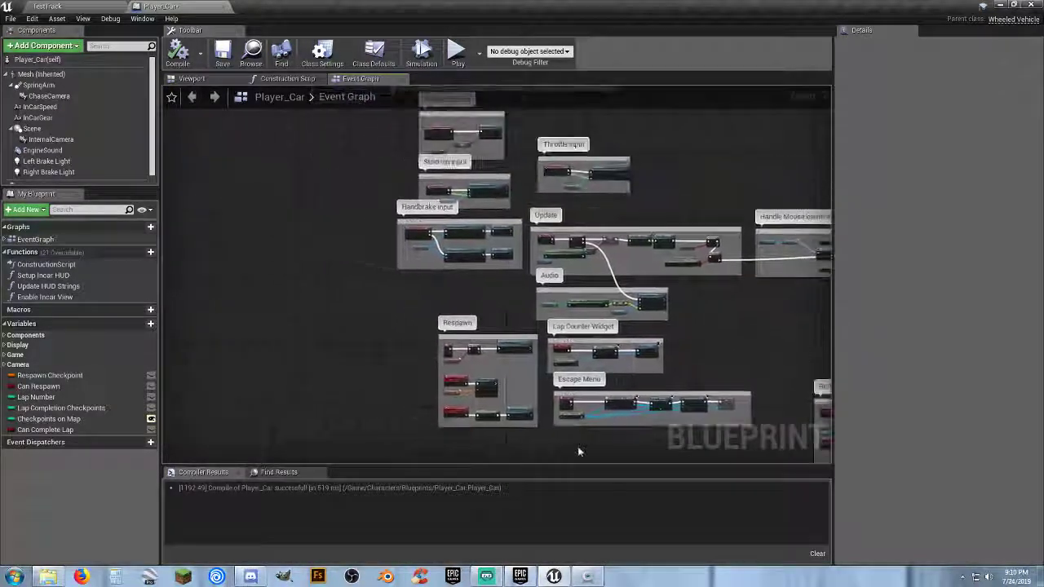
pyautogui.scroll(2, 442, 283)
pyautogui.moveTo(441, 287); pyautogui.dragTo(436, 381, button='right')
pyautogui.scroll(2, 393, 319)
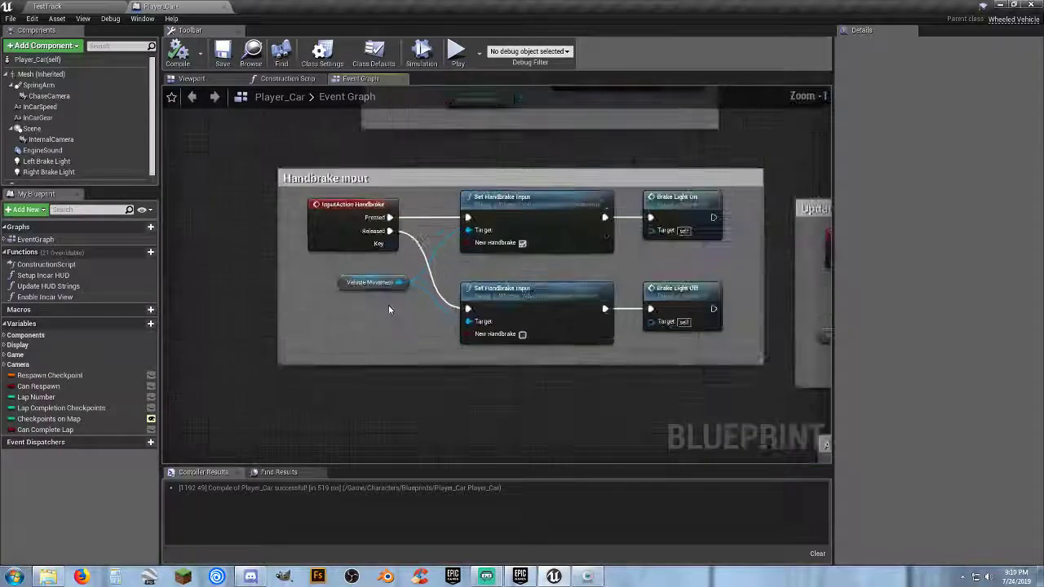
pyautogui.click(677, 212)
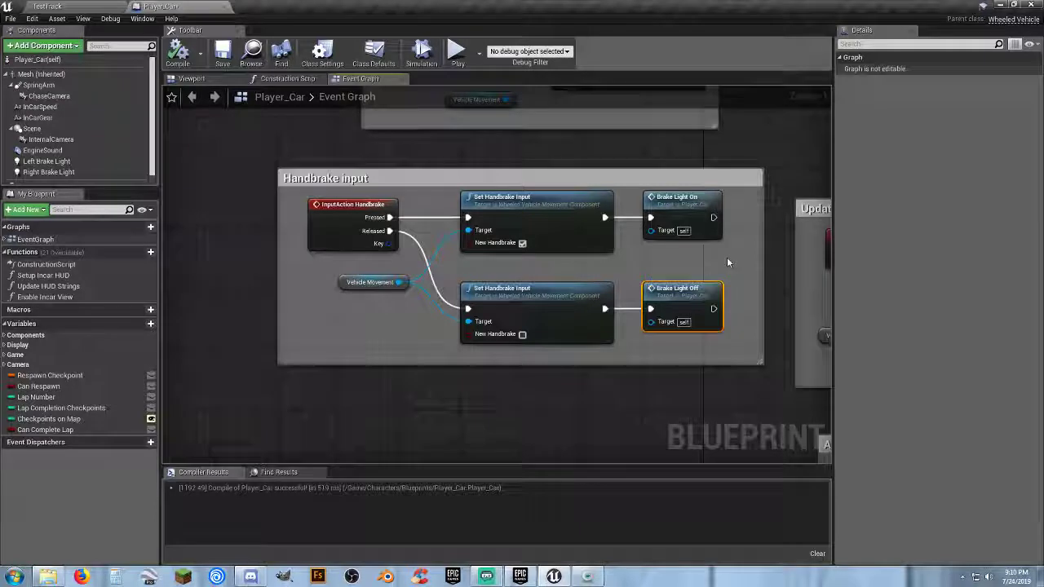
pyautogui.click(410, 323)
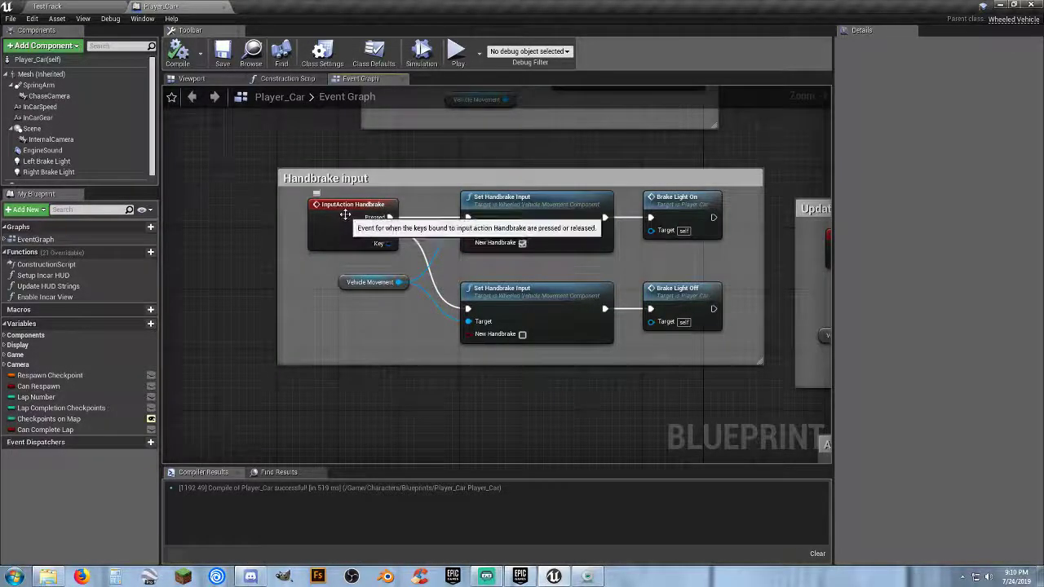
pyautogui.moveTo(417, 279); pyautogui.dragTo(318, 212)
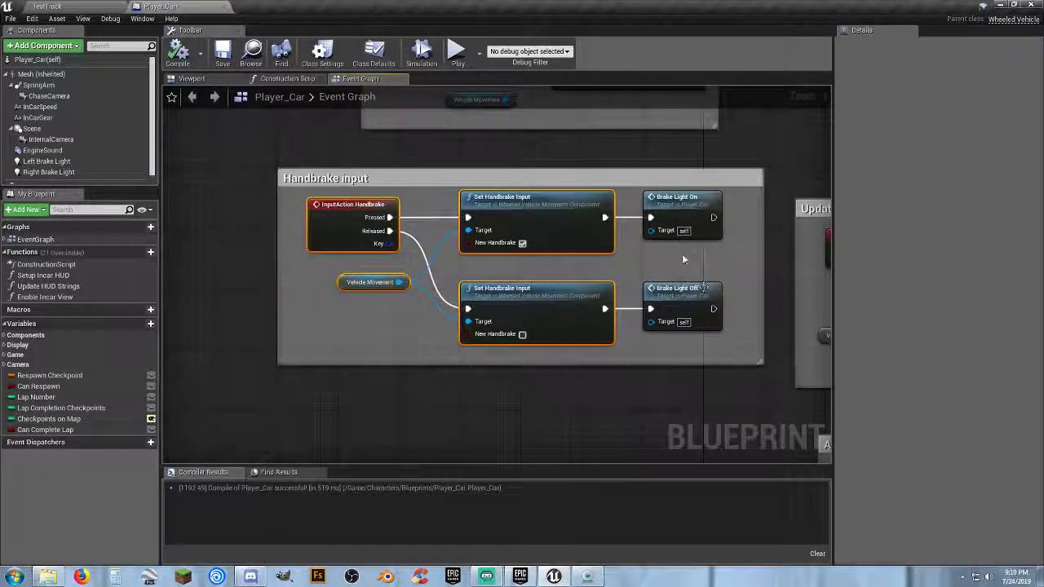
pyautogui.click(382, 314)
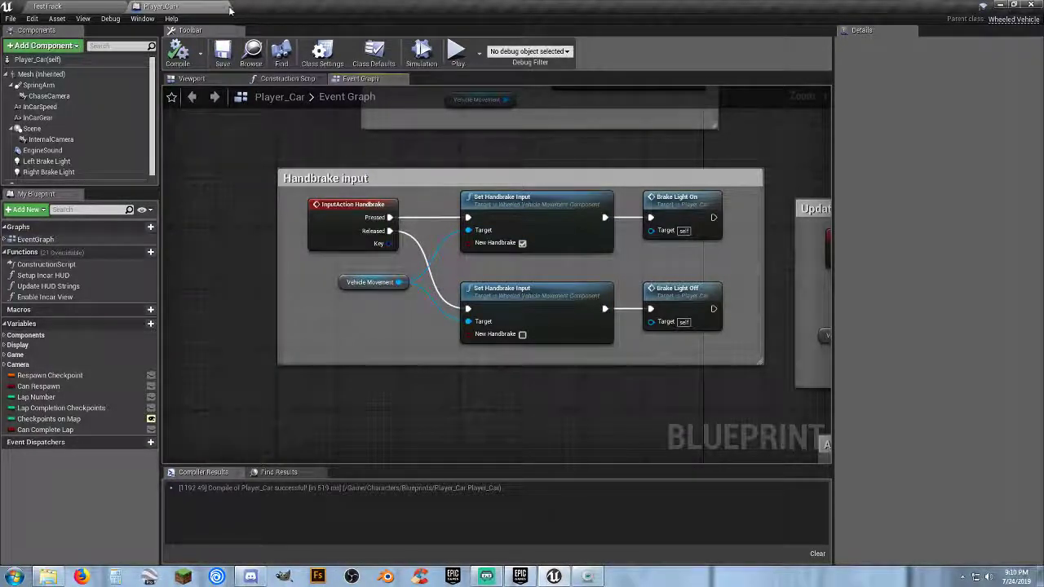
# Step: Save and close the Player_Car blueprint, and open the BuildMap level from the Maps folder
pyautogui.click(220, 54)
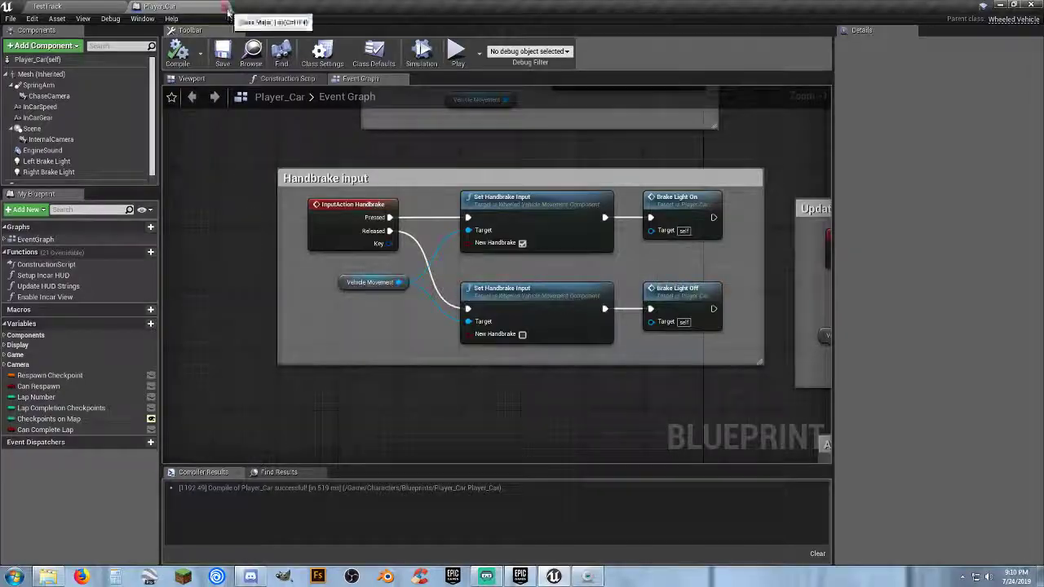
pyautogui.click(228, 11)
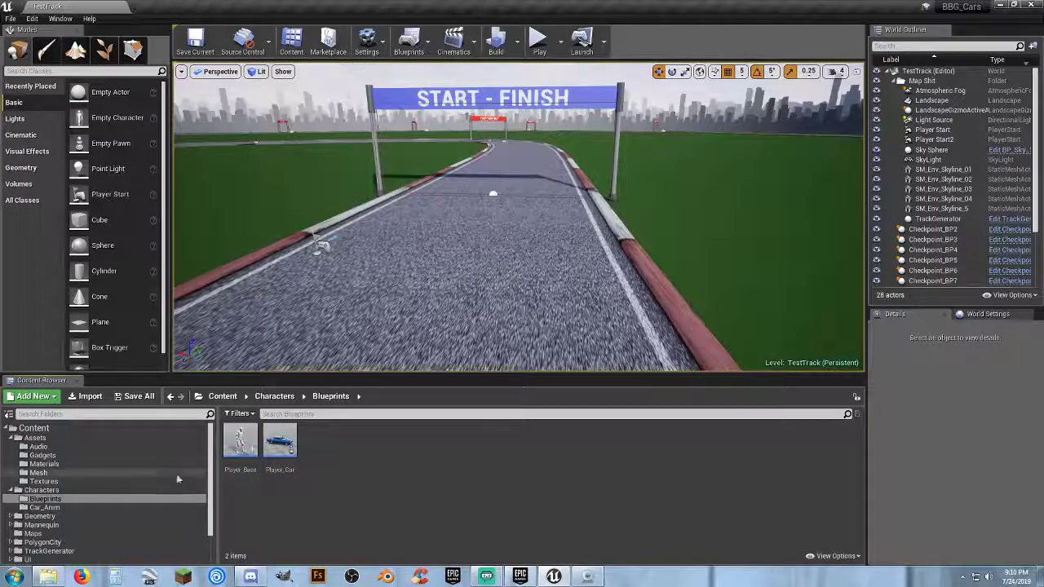
pyautogui.click(44, 455)
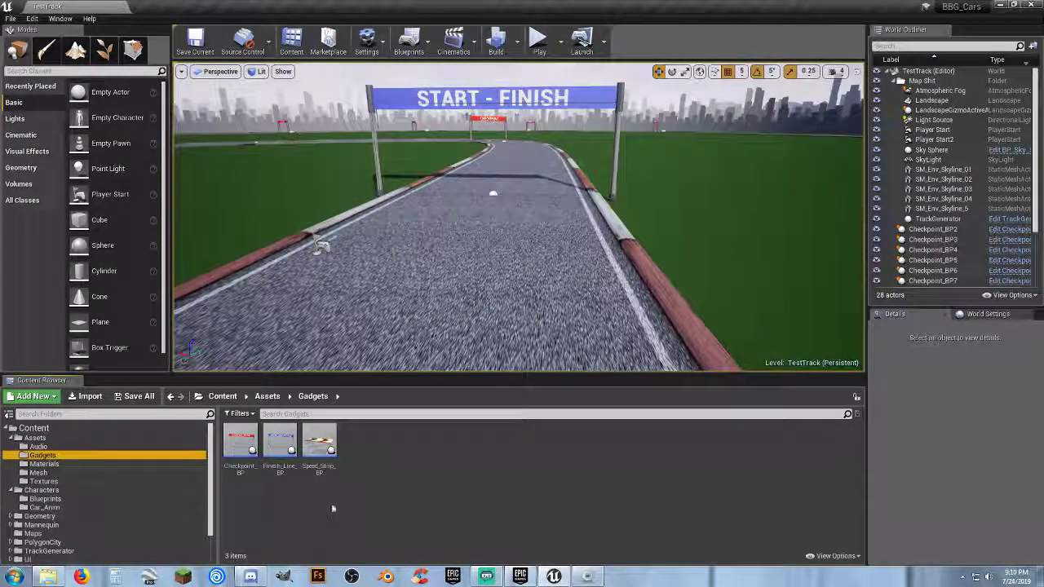
pyautogui.click(32, 534)
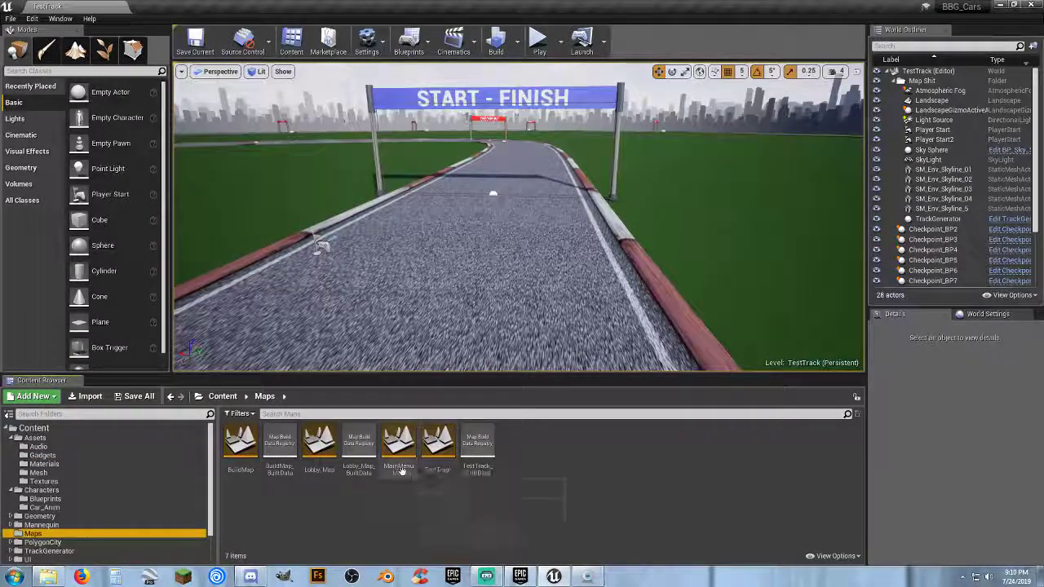
pyautogui.doubleClick(238, 457)
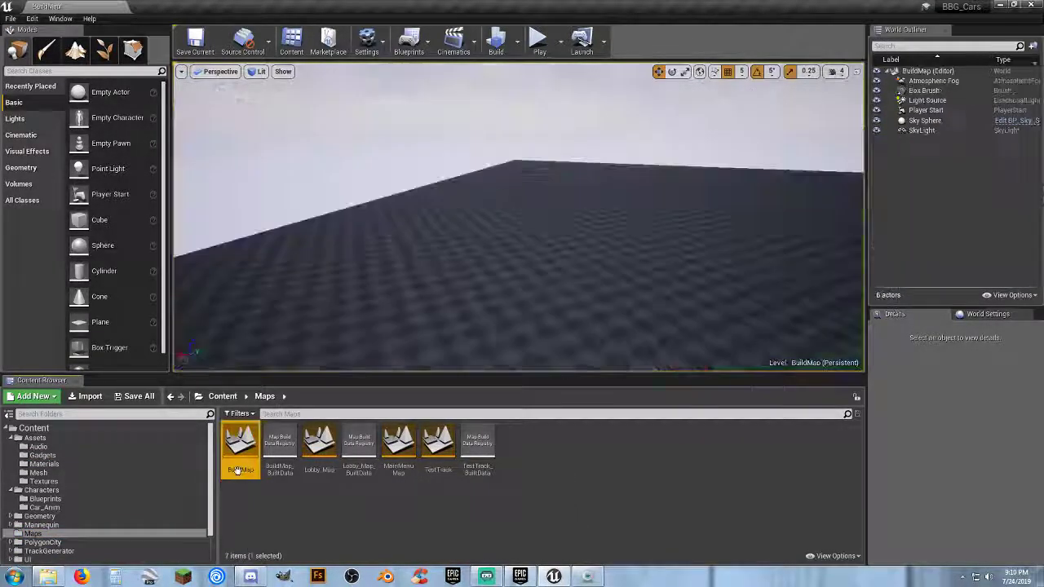
pyautogui.moveTo(471, 274); pyautogui.dragTo(471, 273, button='right')
# Step: Place a Speed_Strip_BP from the Gadgets folder on the BuildMap floor and frame it in the viewport
pyautogui.click(67, 455)
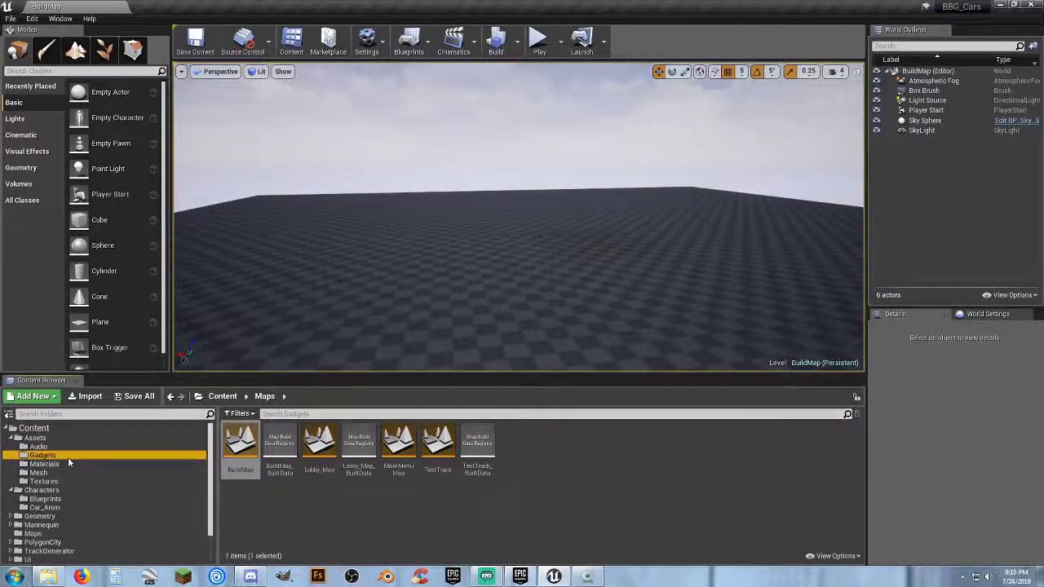
pyautogui.moveTo(329, 435); pyautogui.dragTo(652, 294)
pyautogui.press('f')
pyautogui.press('w')
pyautogui.moveTo(658, 189); pyautogui.dragTo(698, 336, button='right')
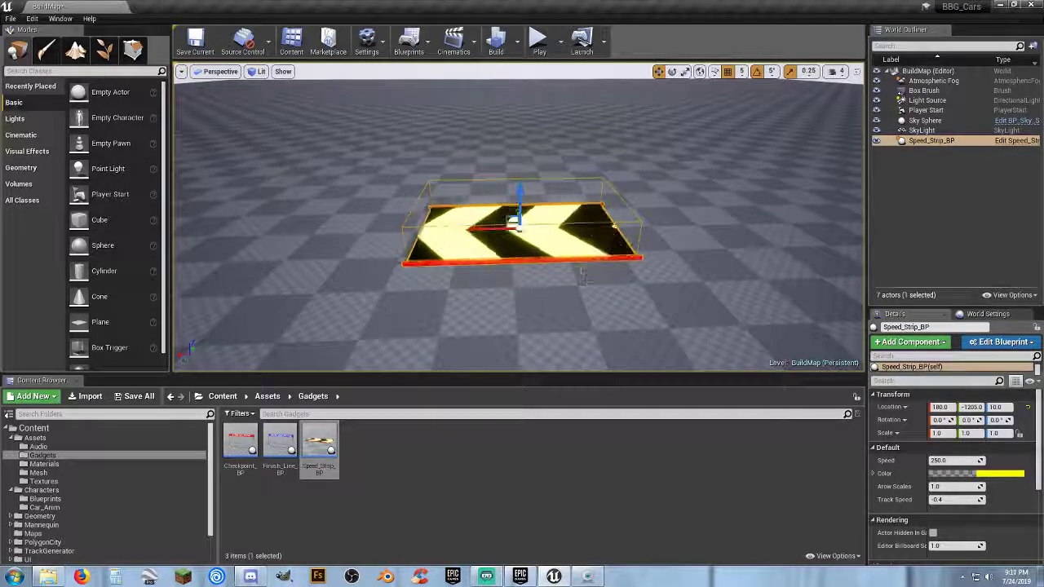
# Step: Playtest BuildMap by walking the character to the speed strip, and end the session
pyautogui.click(542, 43)
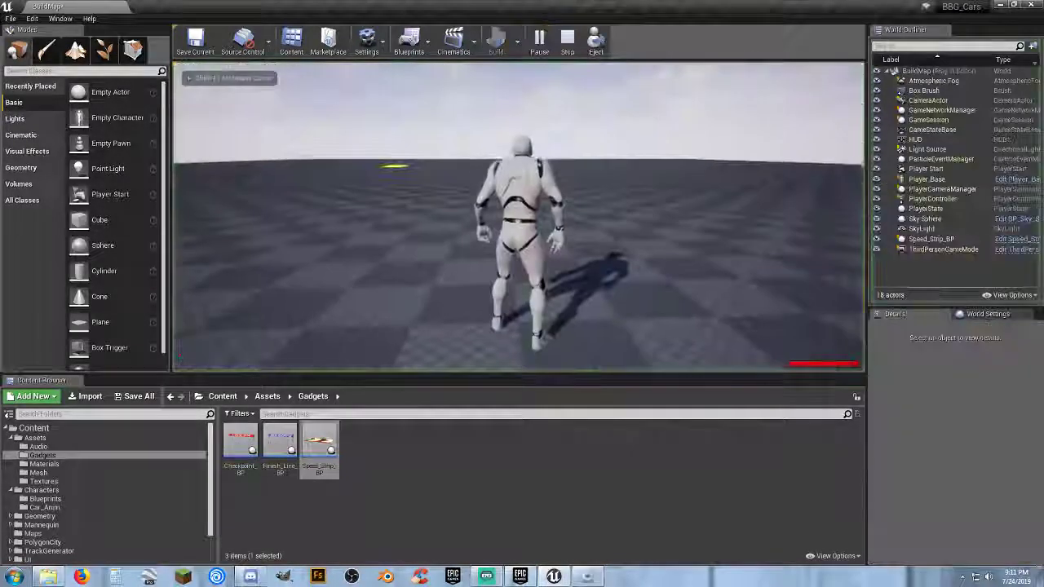
pyautogui.press('w')
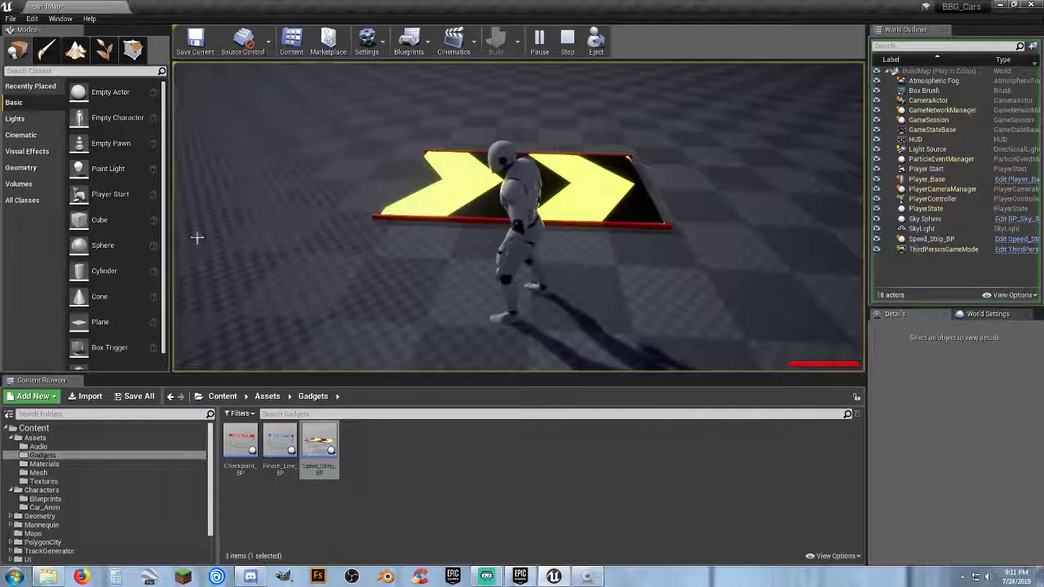
pyautogui.press('Escape')
# Step: Set the speed strip's location to X 0 and Y 0
pyautogui.click(409, 177)
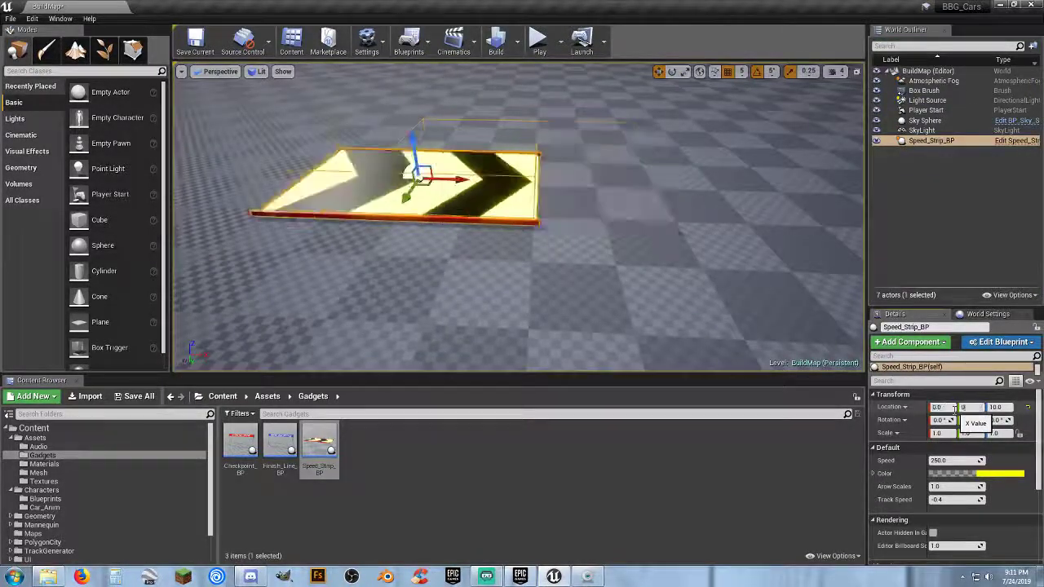
pyautogui.press('Tab')
pyautogui.moveTo(755, 180); pyautogui.dragTo(725, 138, button='right')
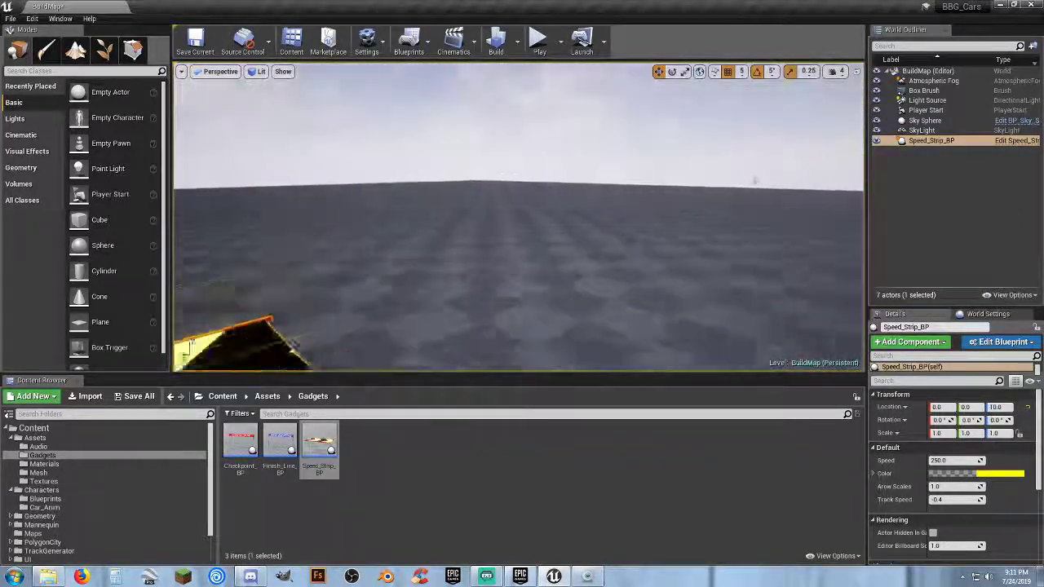
pyautogui.press('f')
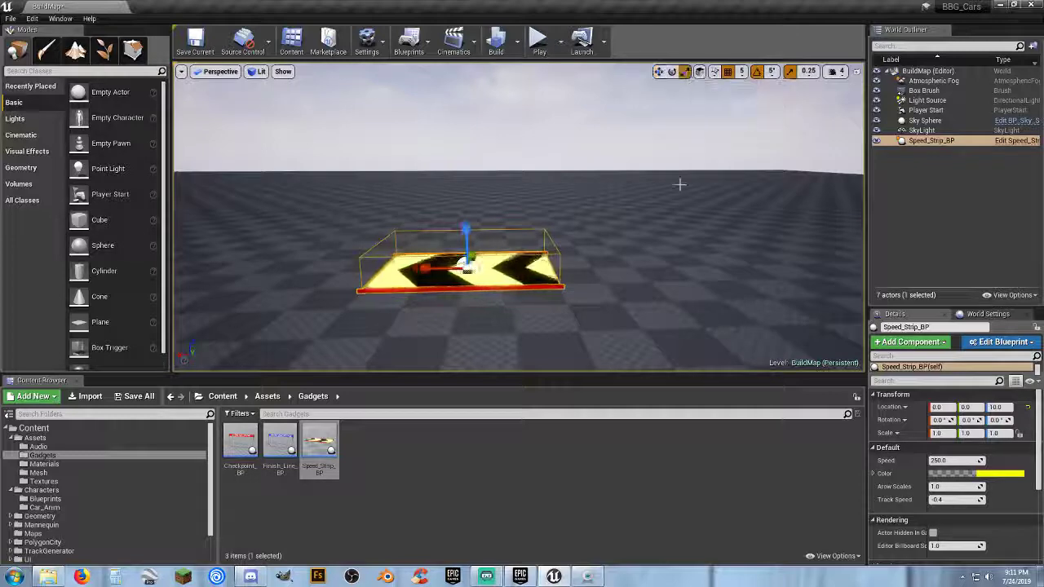
# Step: Enlarge the speed strip to a scale of 5.0 in X and 2.0 in Y
pyautogui.moveTo(425, 267); pyautogui.dragTo(314, 269)
pyautogui.moveTo(473, 298); pyautogui.dragTo(462, 310, button='right')
pyautogui.press('s')
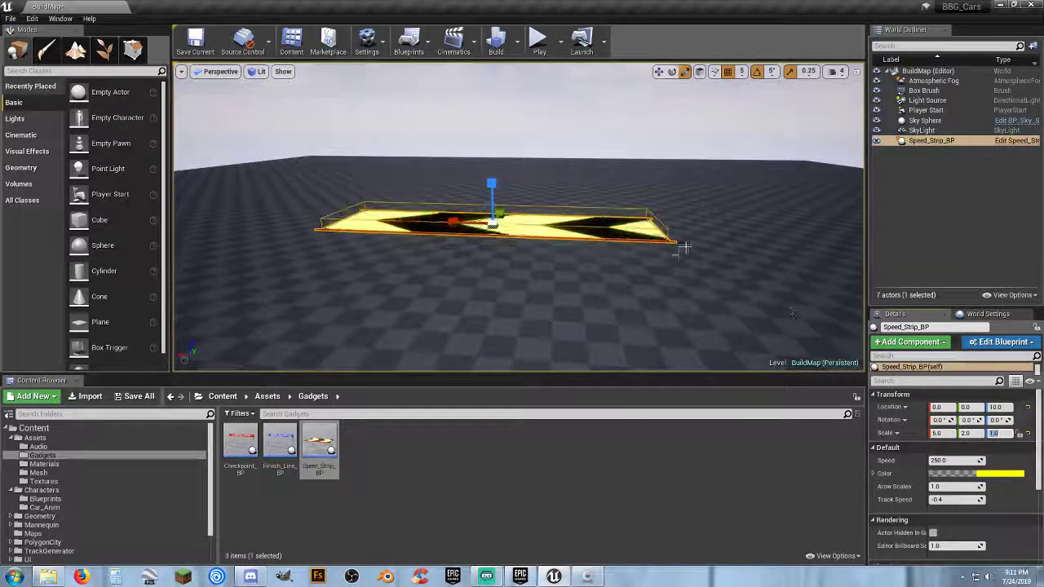
pyautogui.press('w')
pyautogui.moveTo(676, 259); pyautogui.dragTo(553, 90, button='right')
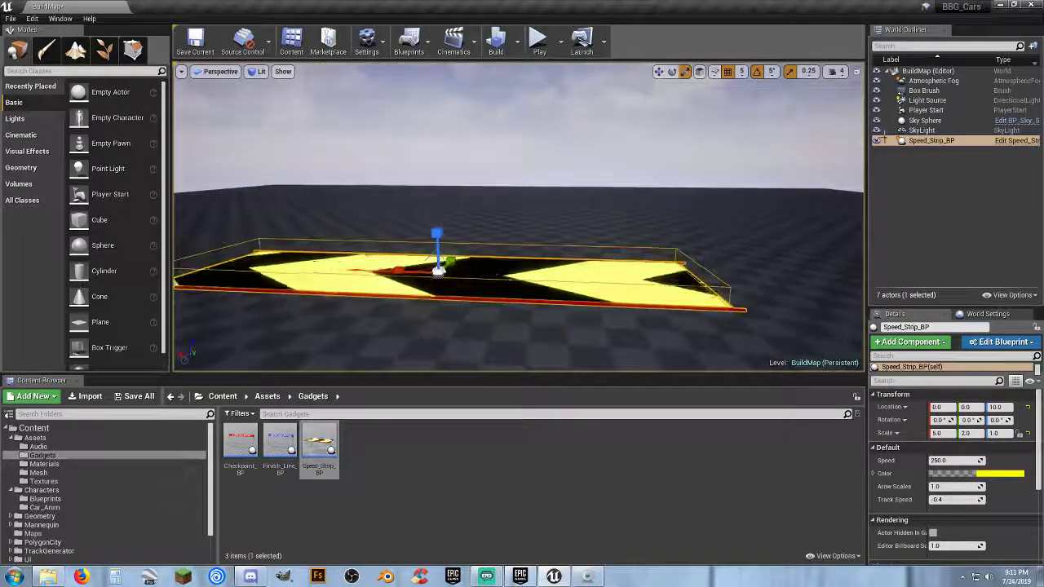
# Step: Focus the view on the Player Start, playtest BuildMap by running the character onto the enlarged speed strip, and end the session
pyautogui.doubleClick(926, 110)
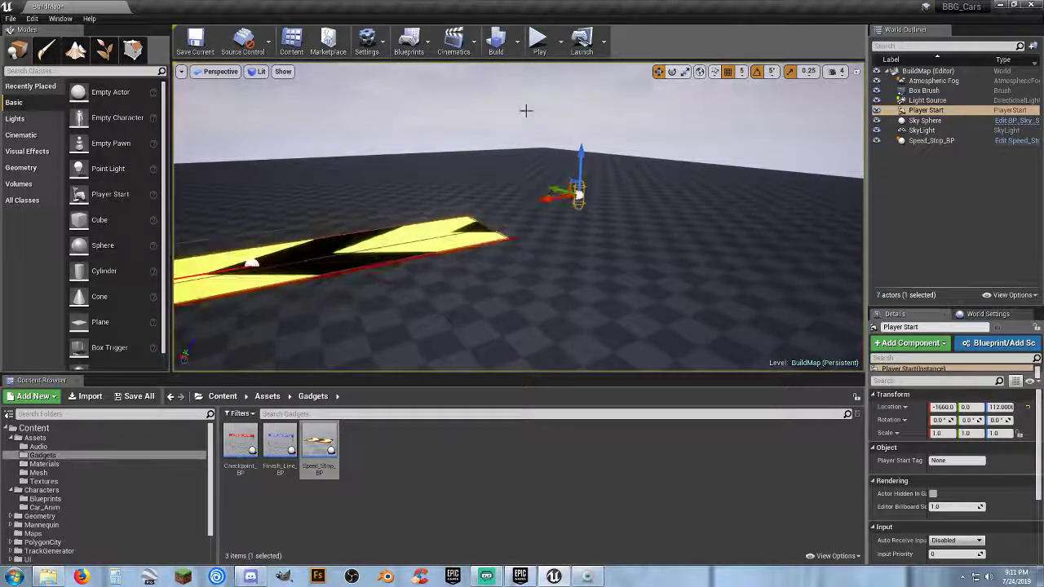
pyautogui.click(538, 38)
pyautogui.press('w')
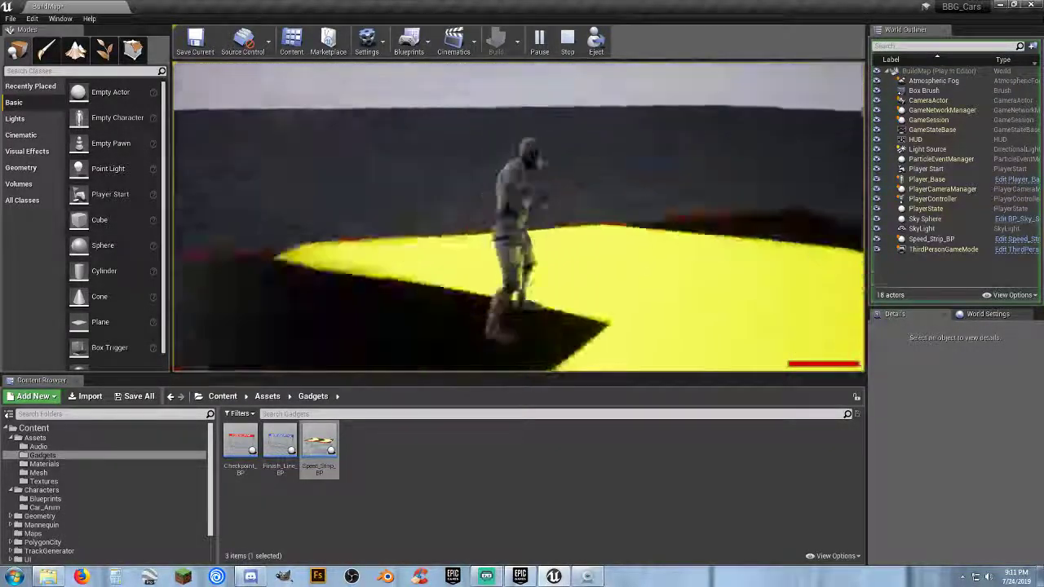
pyautogui.press('w')
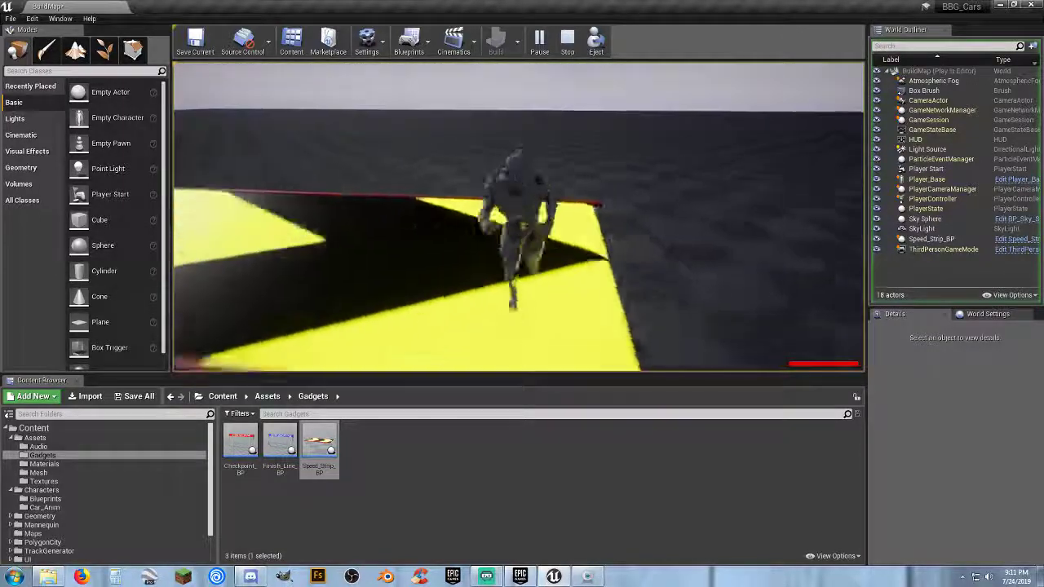
pyautogui.press('Escape')
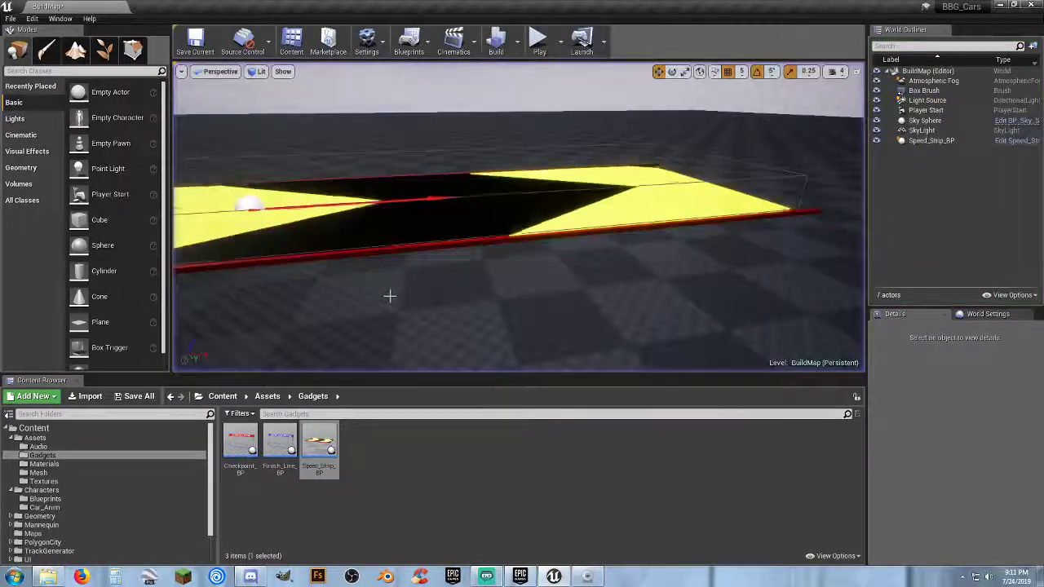
# Step: Duplicate the speed strip and move the copy along X to about 1085, directly beyond the original's end
pyautogui.moveTo(389, 296); pyautogui.dragTo(351, 297, button='right')
pyautogui.press('s')
pyautogui.click(420, 238)
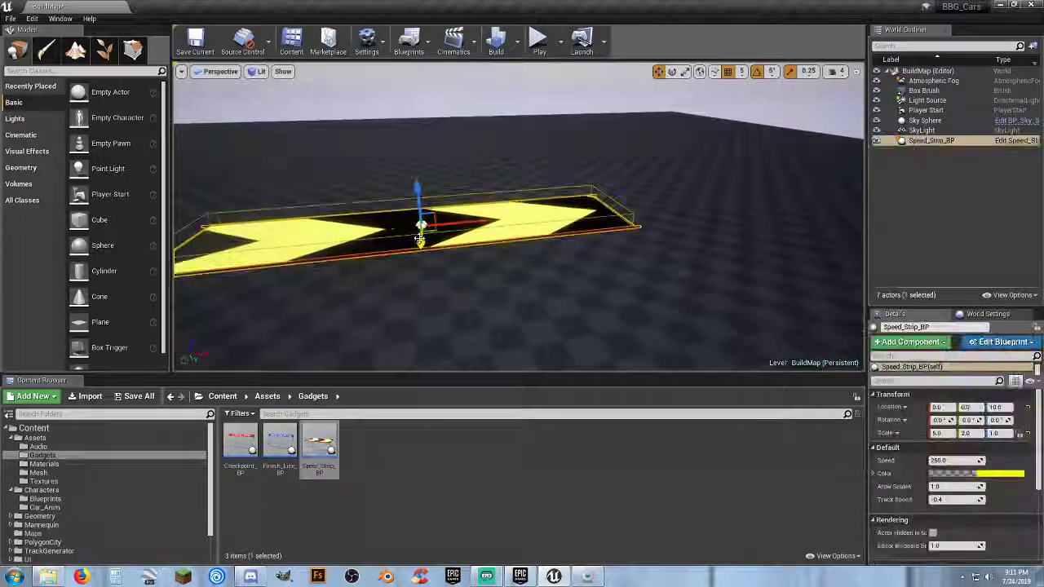
pyautogui.hotkey('ctrl', 'w')
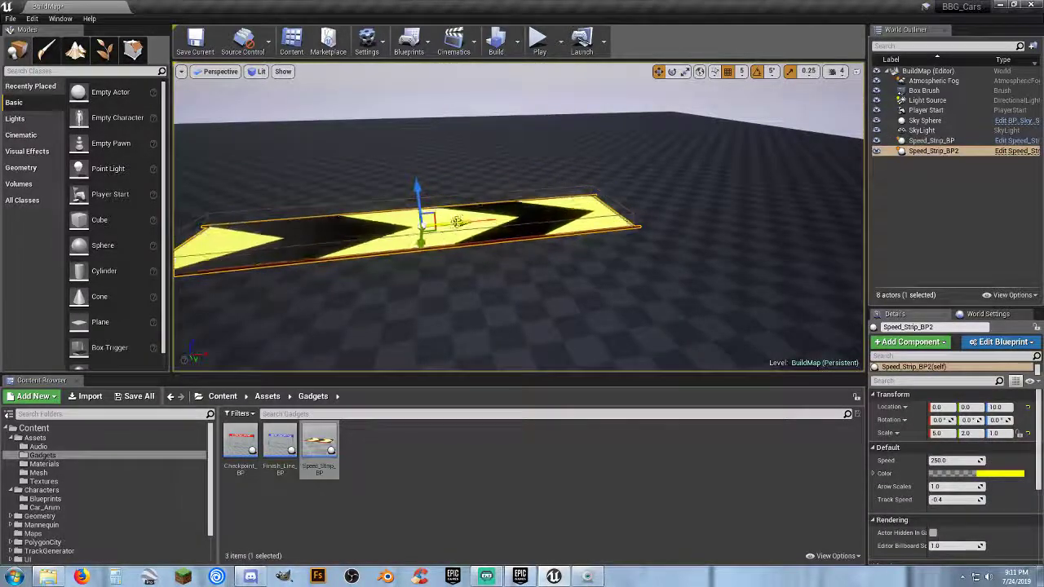
pyautogui.moveTo(456, 222); pyautogui.dragTo(660, 208)
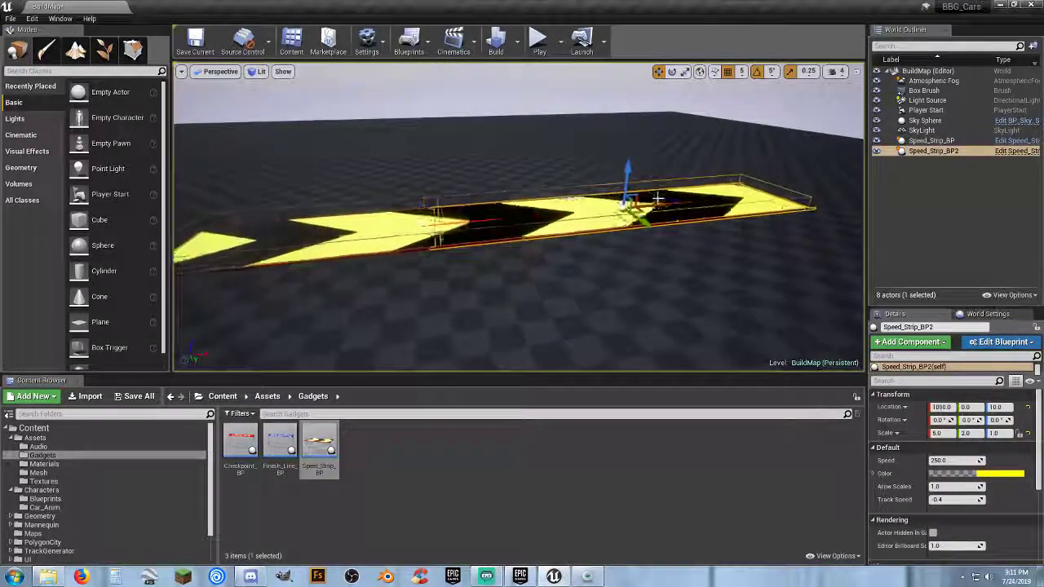
# Step: Rotate the copied strip -90° about Z and move it to about X 1265, Y -740, forming a corner with the original
pyautogui.click(674, 73)
pyautogui.moveTo(585, 219)
pyautogui.mouseDown()
pyautogui.moveTo(572, 232)
pyautogui.moveTo(571, 212)
pyautogui.mouseUp()
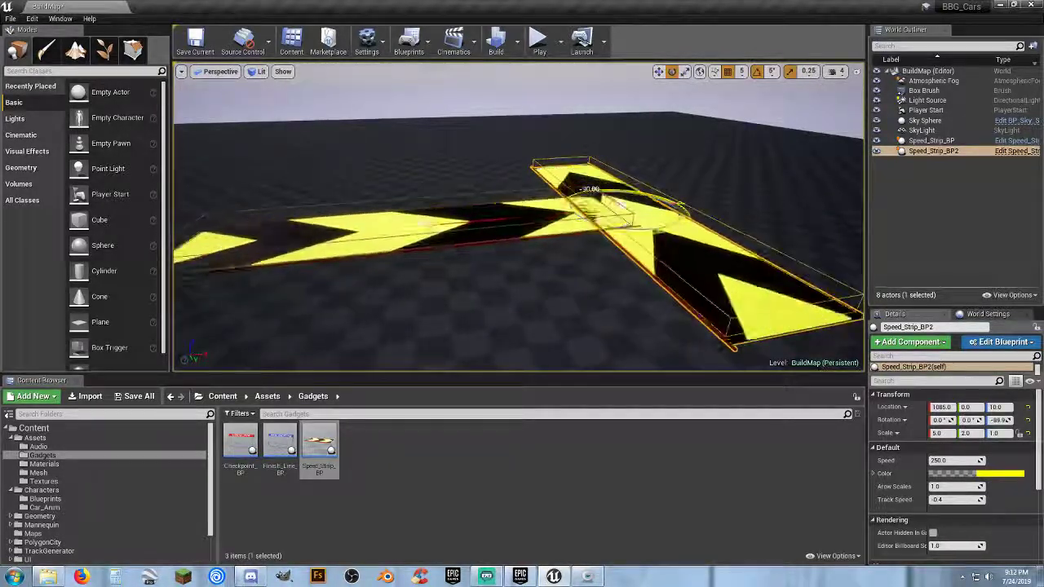
pyautogui.click(659, 72)
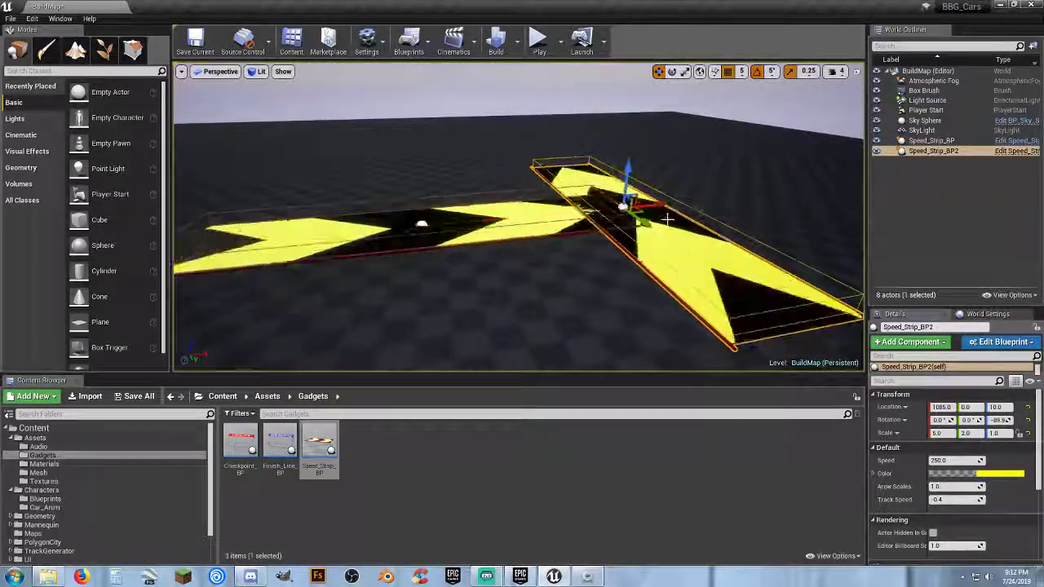
pyautogui.moveTo(656, 205)
pyautogui.mouseDown()
pyautogui.moveTo(691, 197)
pyautogui.moveTo(676, 213)
pyautogui.mouseUp()
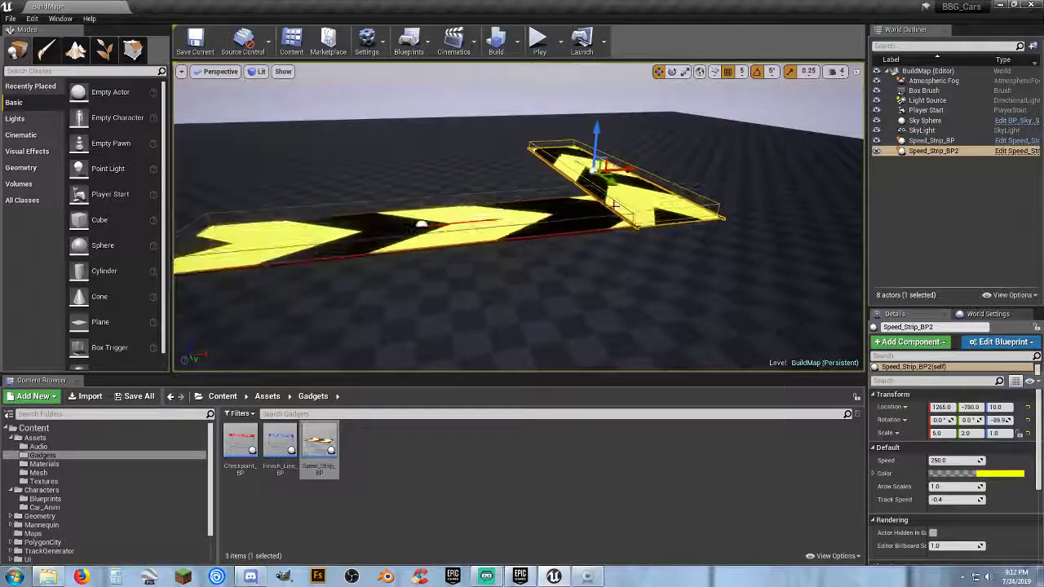
pyautogui.moveTo(616, 205); pyautogui.dragTo(621, 212, button='right')
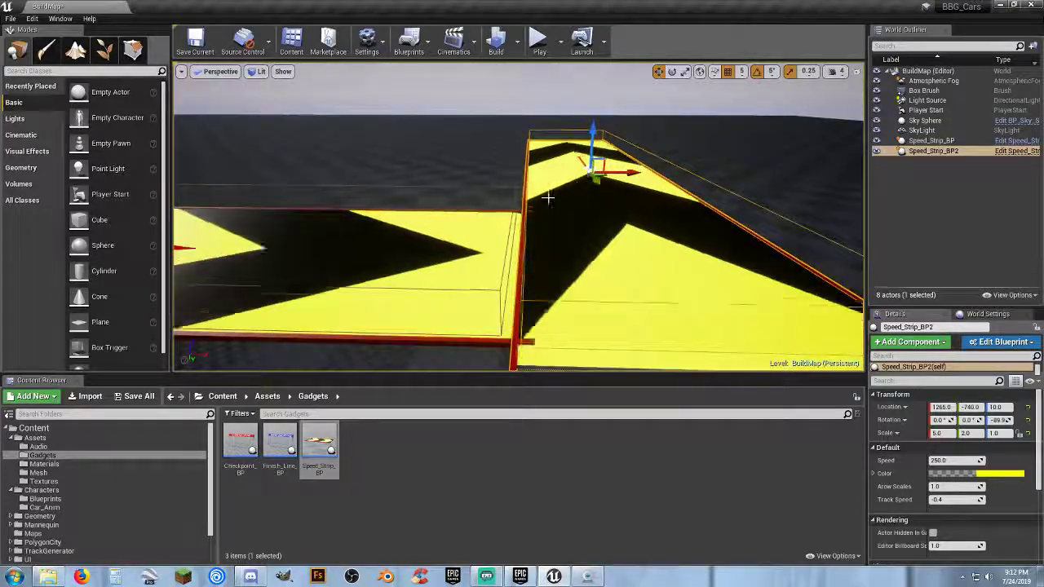
# Step: Playtest the two-strip corner by running the character along both speed strips, and end the session
pyautogui.click(537, 40)
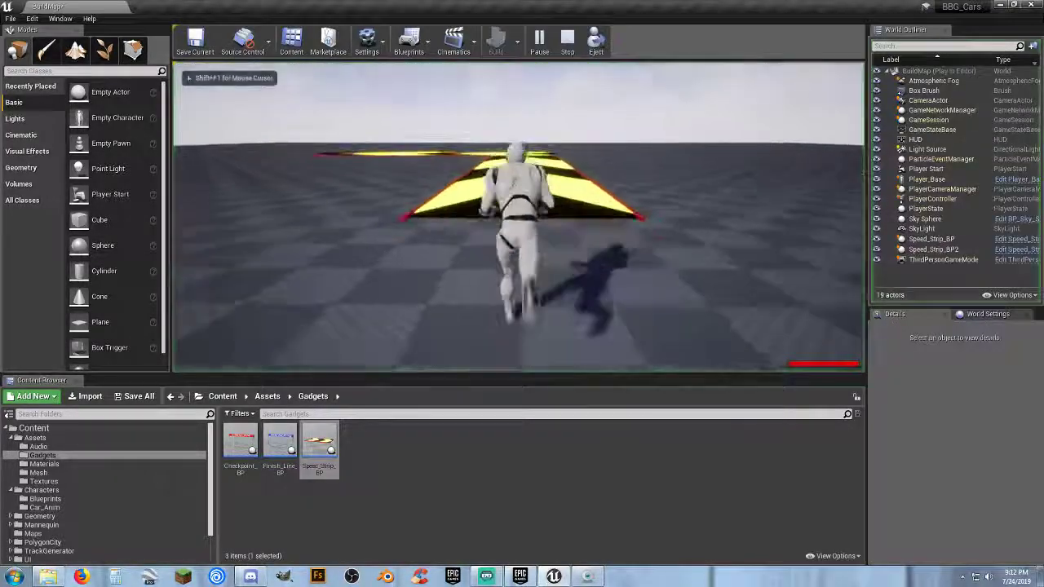
pyautogui.press('w')
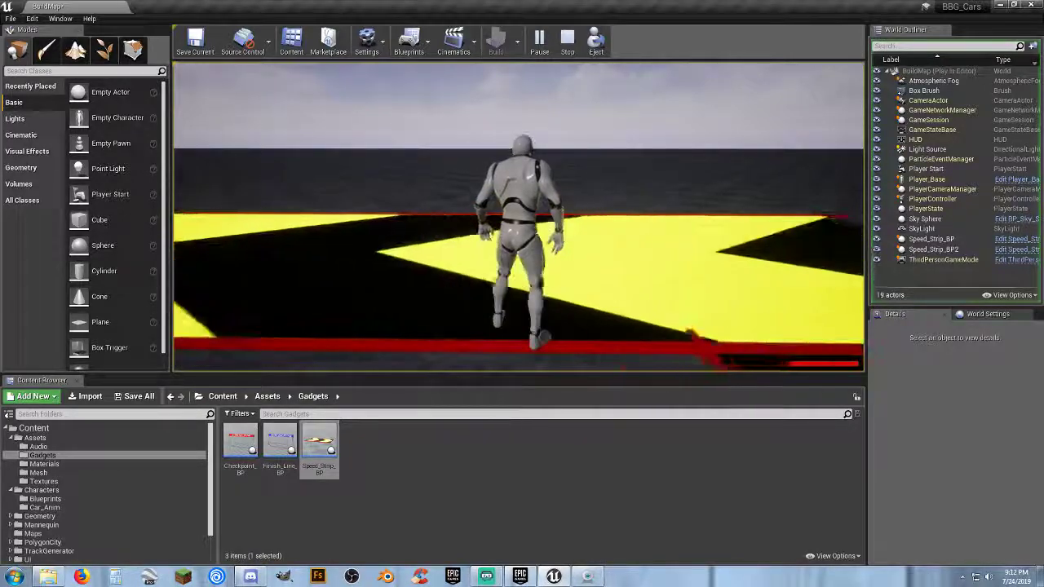
pyautogui.press('d')
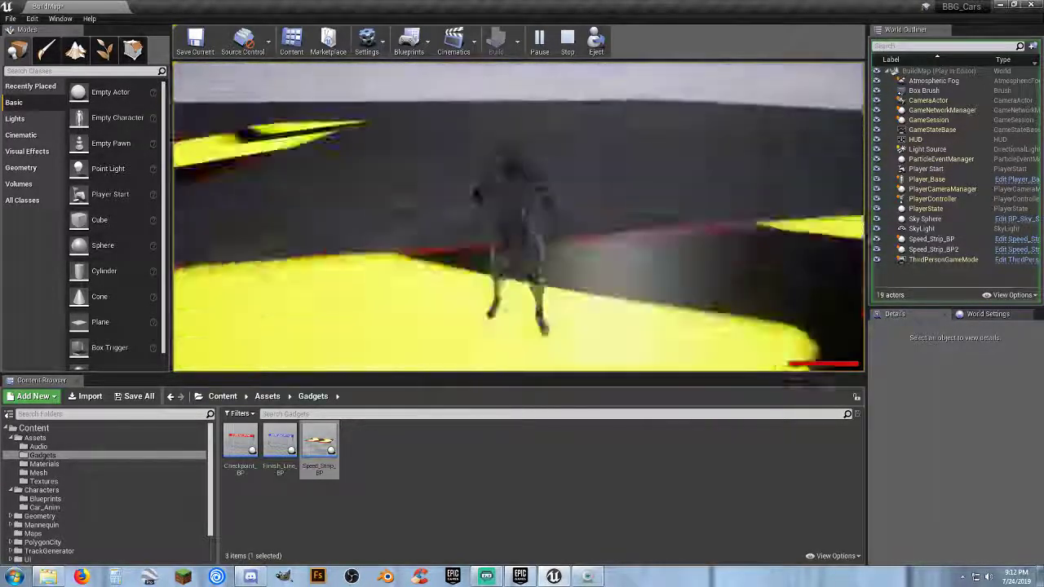
pyautogui.press('d')
pyautogui.press('w')
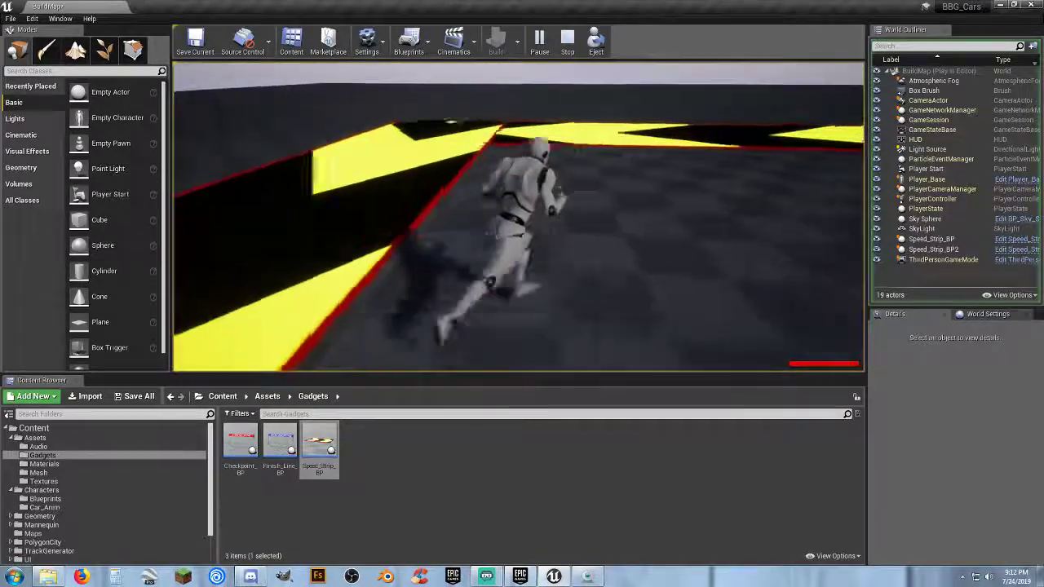
pyautogui.press('Escape')
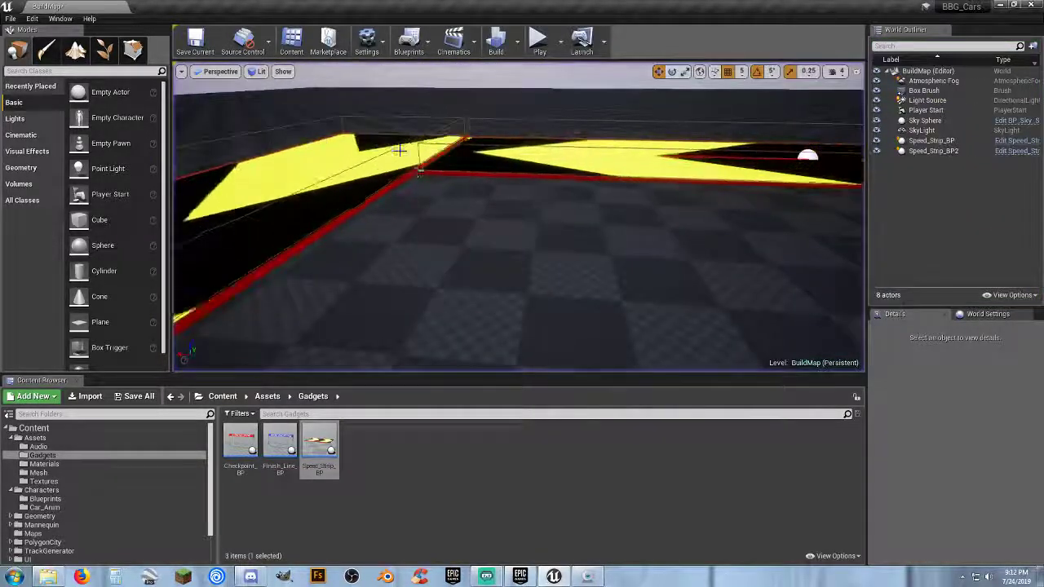
# Step: Set the original speed strip's Speed to 500 and its Color to red
pyautogui.moveTo(479, 188); pyautogui.dragTo(479, 202, button='right')
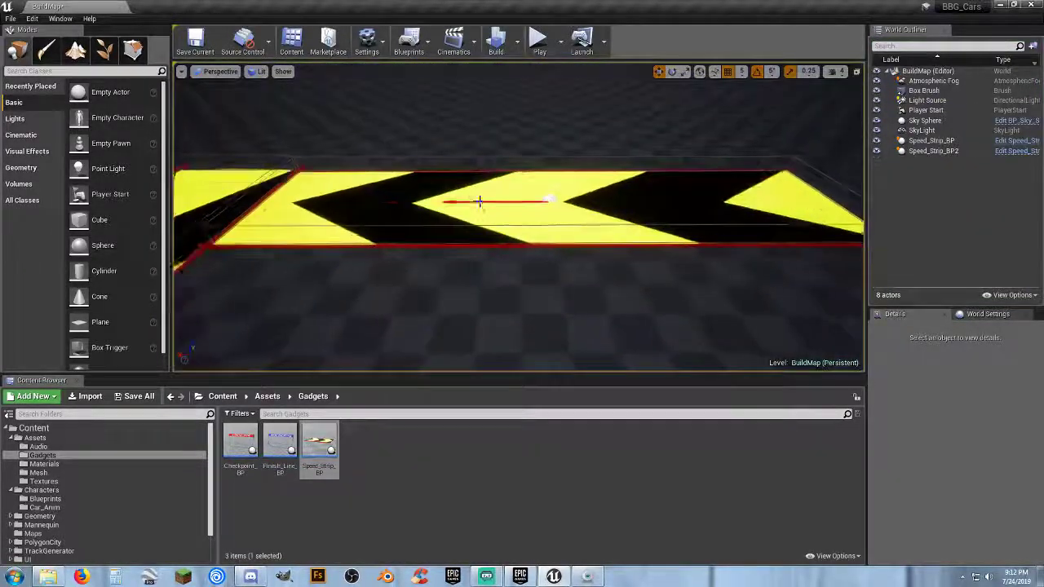
pyautogui.click(479, 215)
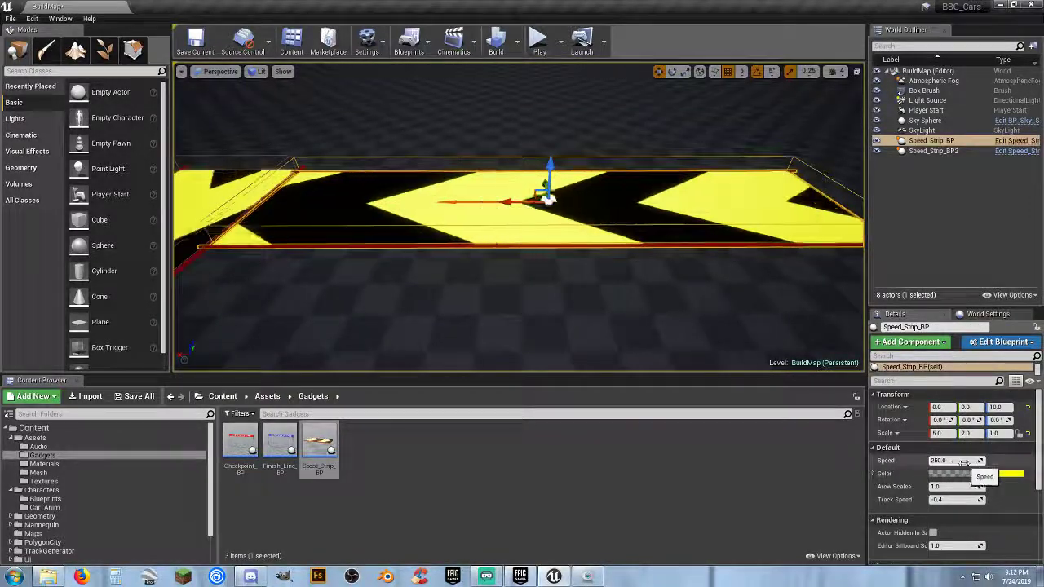
pyautogui.write('500')
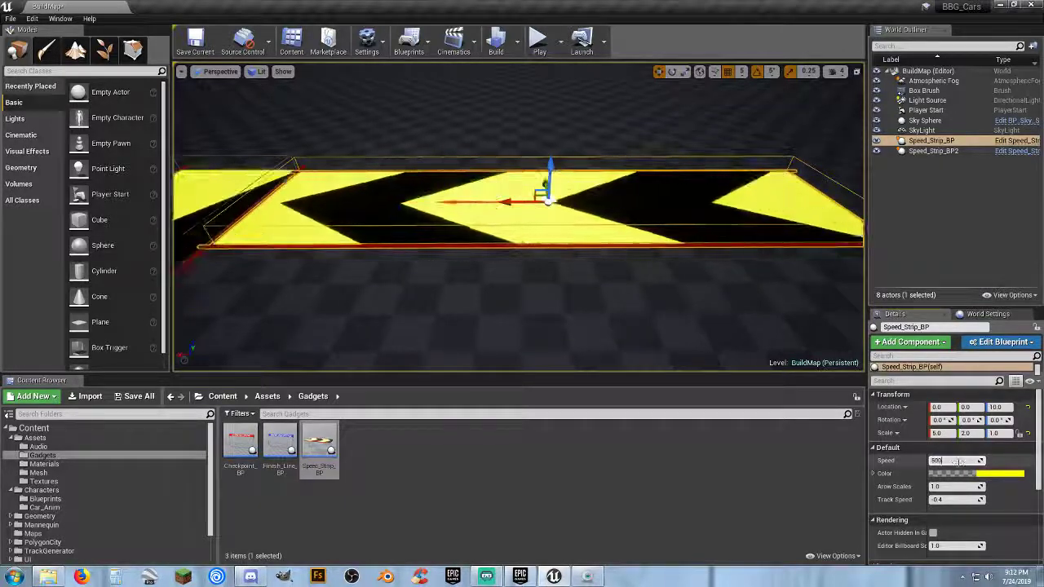
pyautogui.press('Tab')
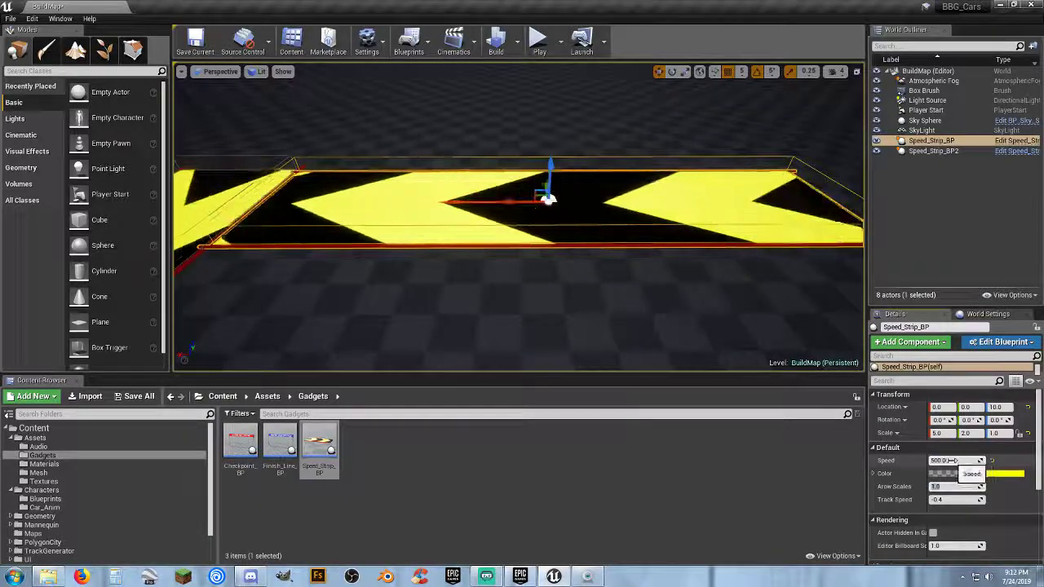
pyautogui.click(969, 475)
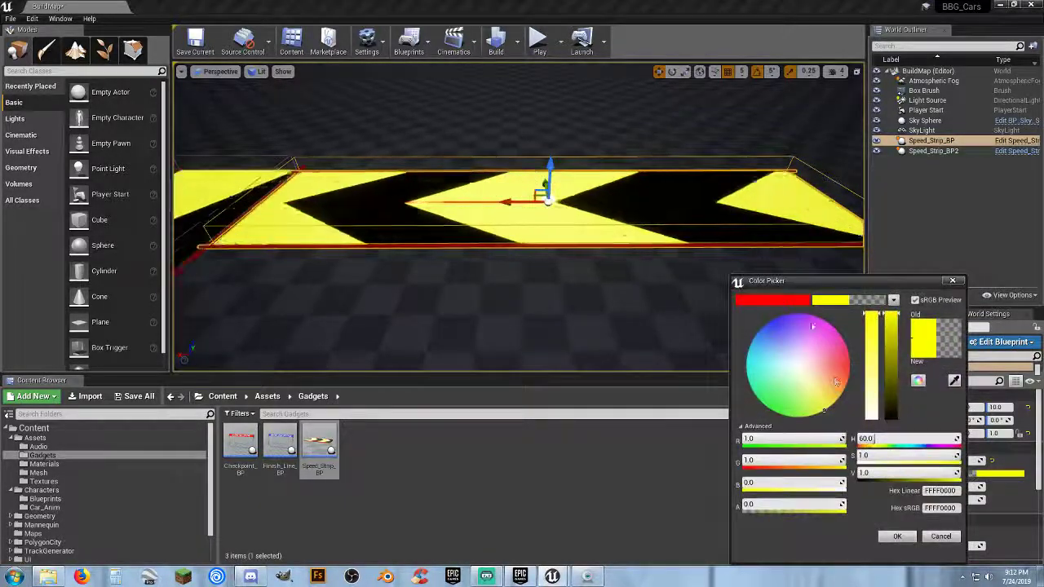
pyautogui.click(792, 301)
pyautogui.click(897, 535)
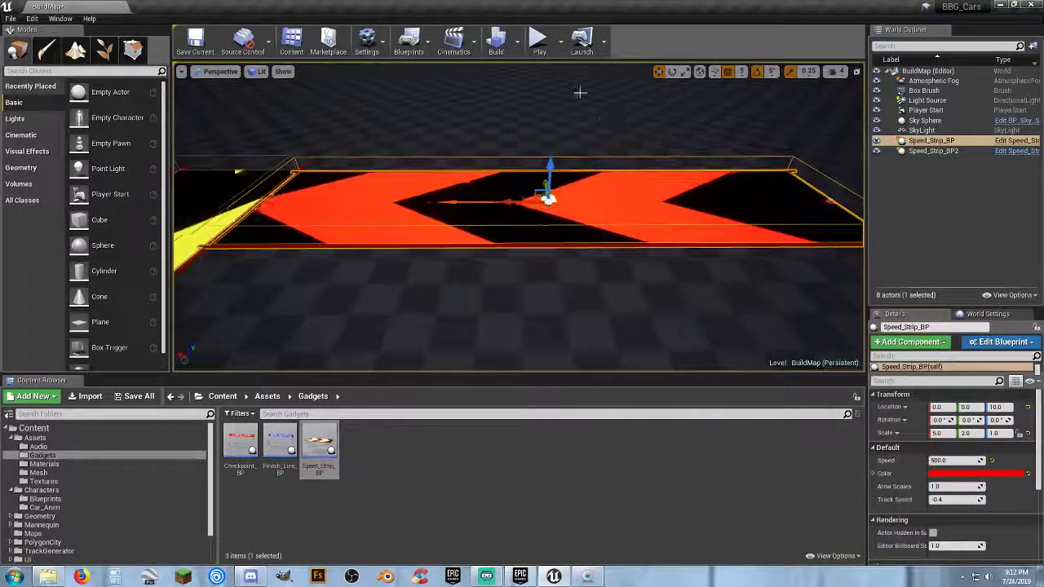
# Step: Playtest the faster red strip by riding it onto the yellow strip, and end the session
pyautogui.click(539, 45)
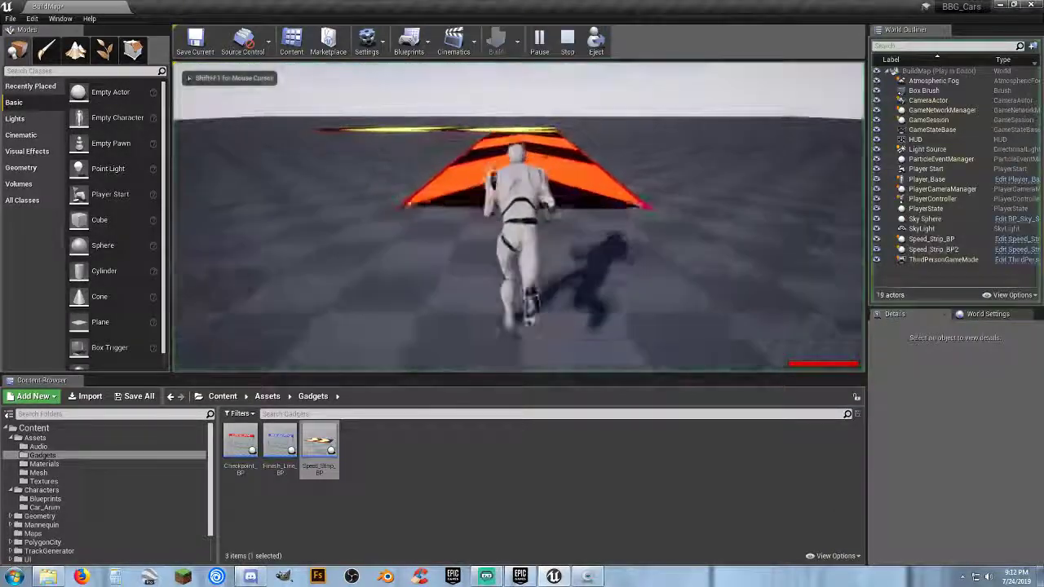
pyautogui.press('w')
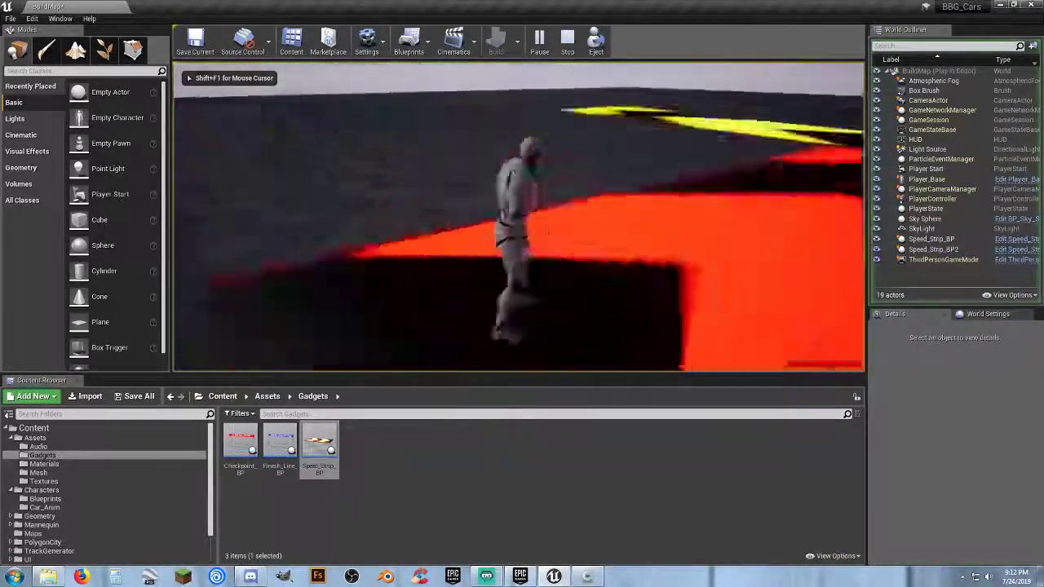
pyautogui.press('d')
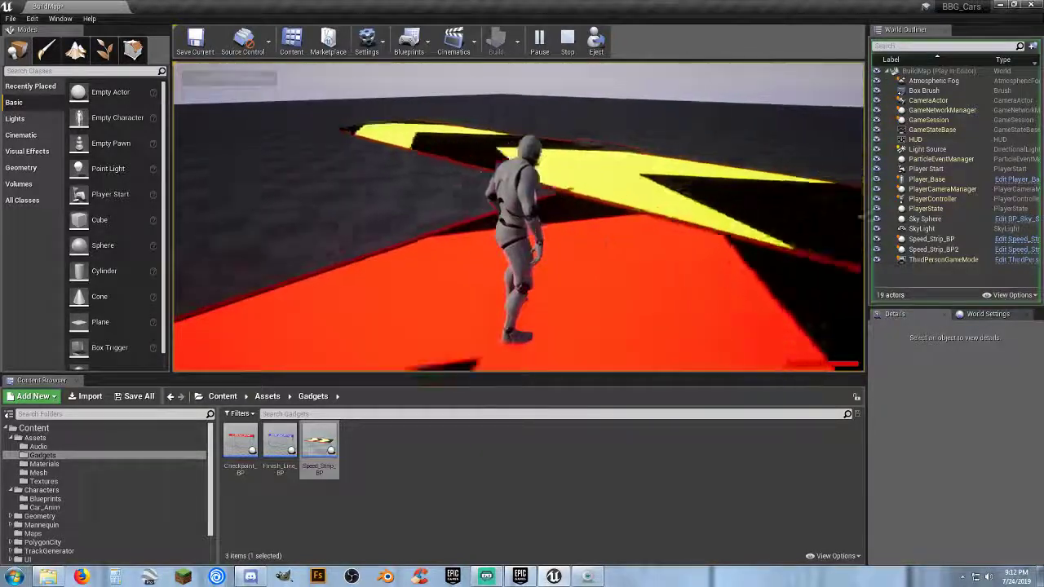
pyautogui.press('w')
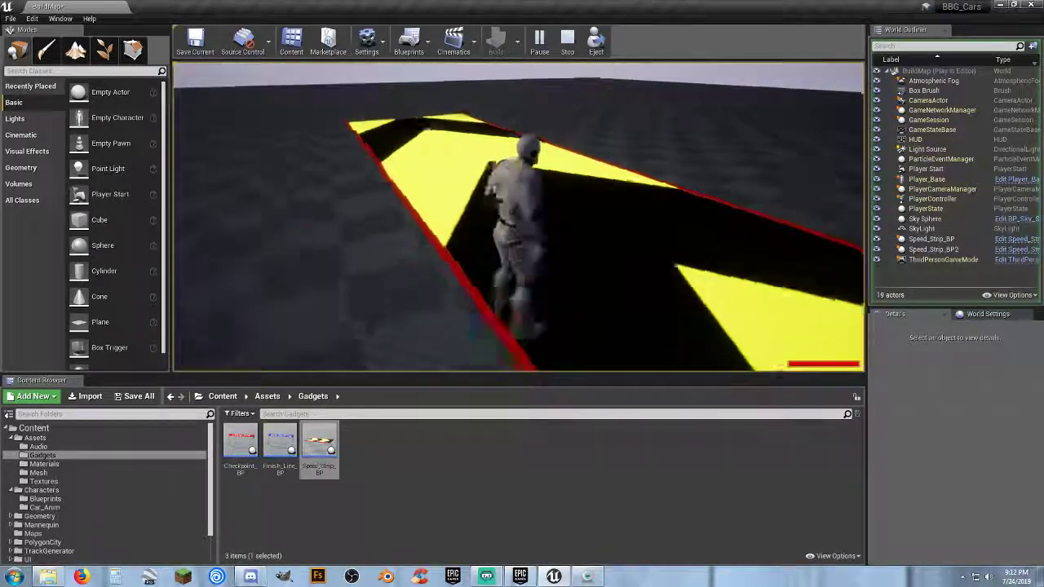
pyautogui.press('s')
pyautogui.hotkey('shift', 'F1')
pyautogui.press('Escape')
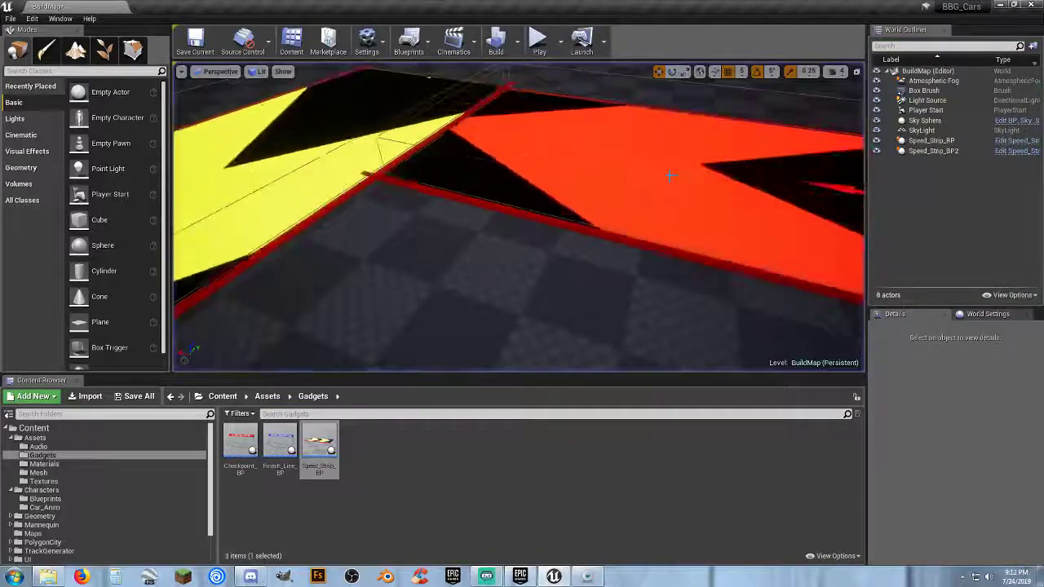
# Step: Set the red speed strip's Arow Scales to 3 and enter a new negative Track Speed
pyautogui.click(669, 175)
pyautogui.moveTo(669, 175); pyautogui.dragTo(750, 114, button='right')
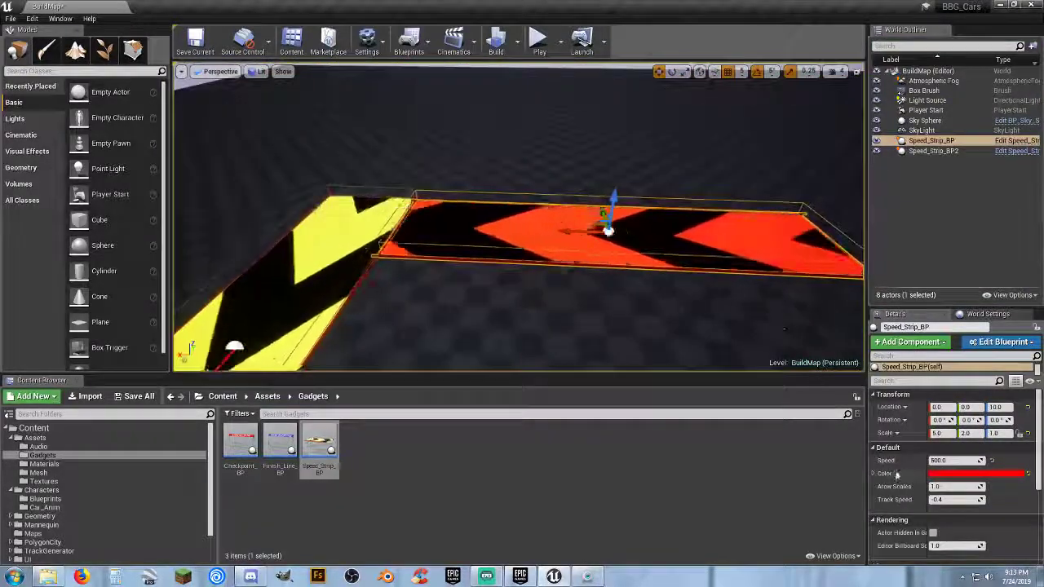
pyautogui.click(948, 487)
pyautogui.write('3')
pyautogui.press('Tab')
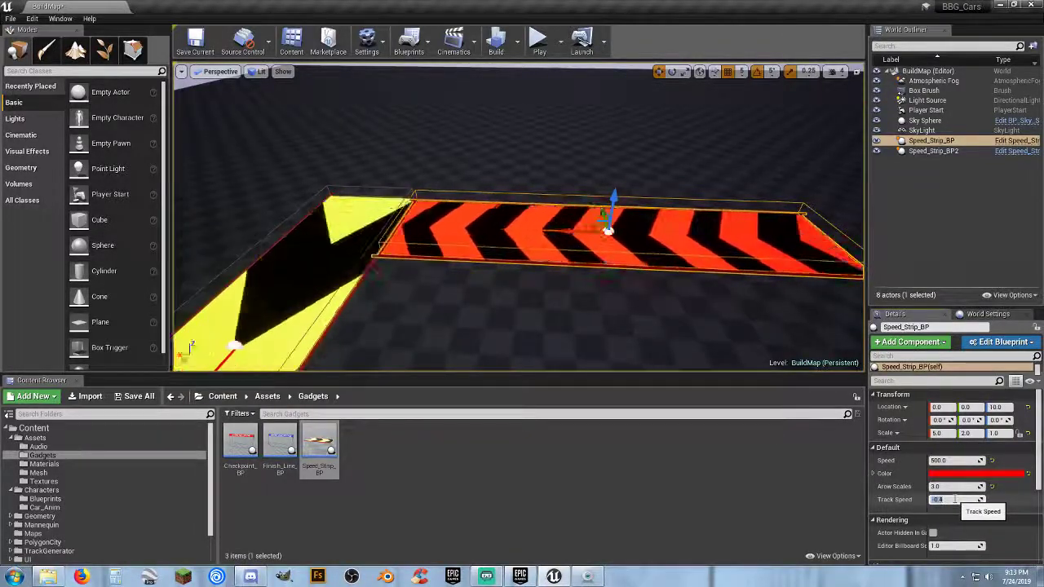
pyautogui.write('-')
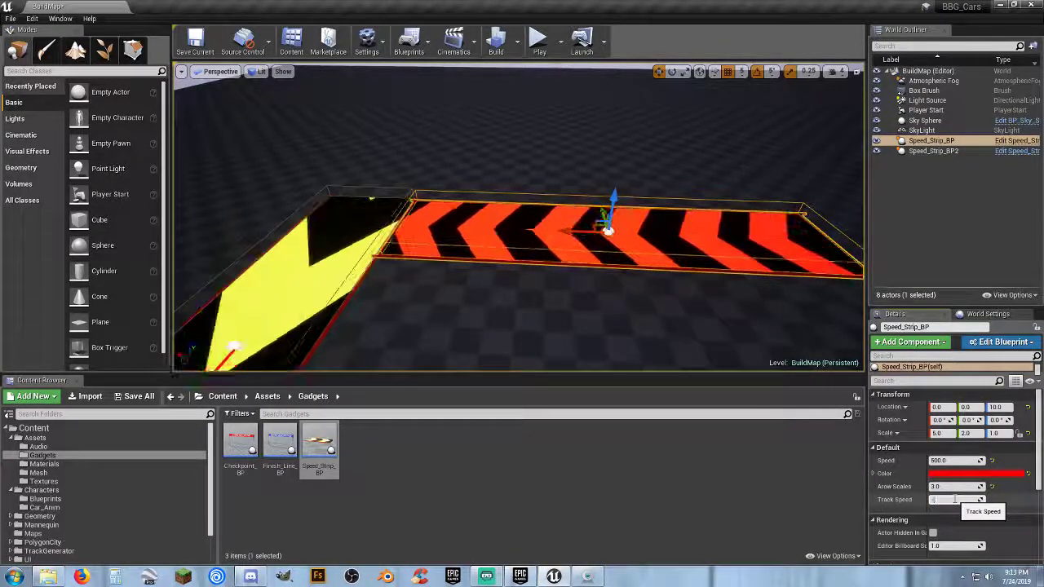
pyautogui.write('0.1')
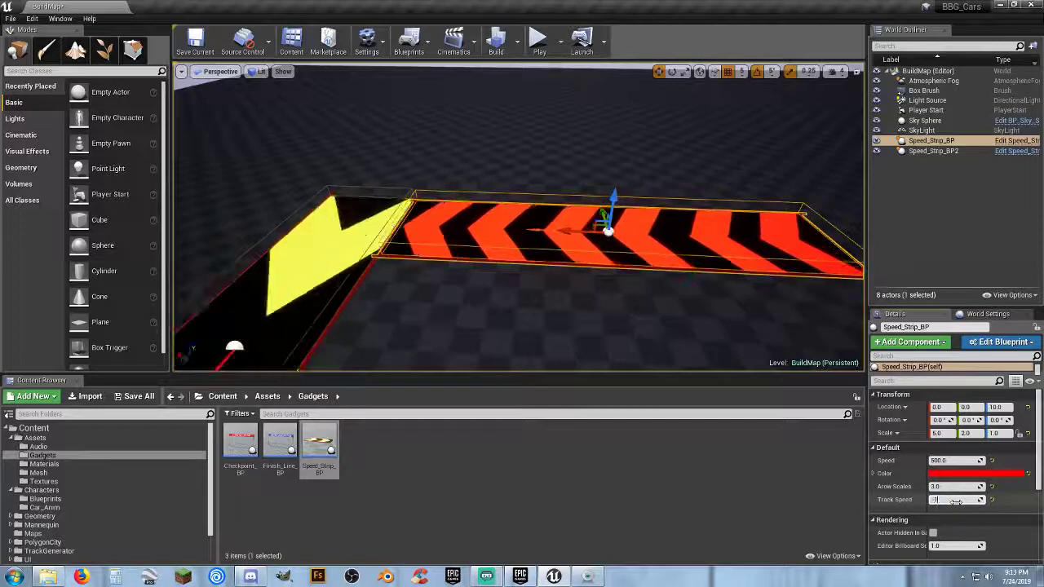
# Step: Playtest the strips by running the character along the red strip, onto the yellow strip and around the corner, and end the session
pyautogui.click(539, 40)
pyautogui.press('w')
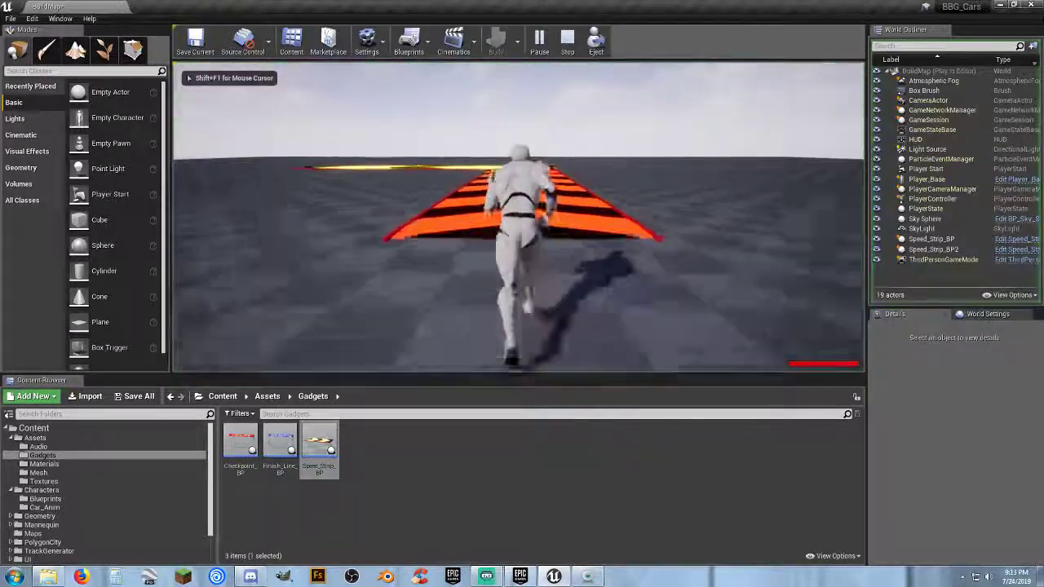
pyautogui.press('w')
pyautogui.press('w')
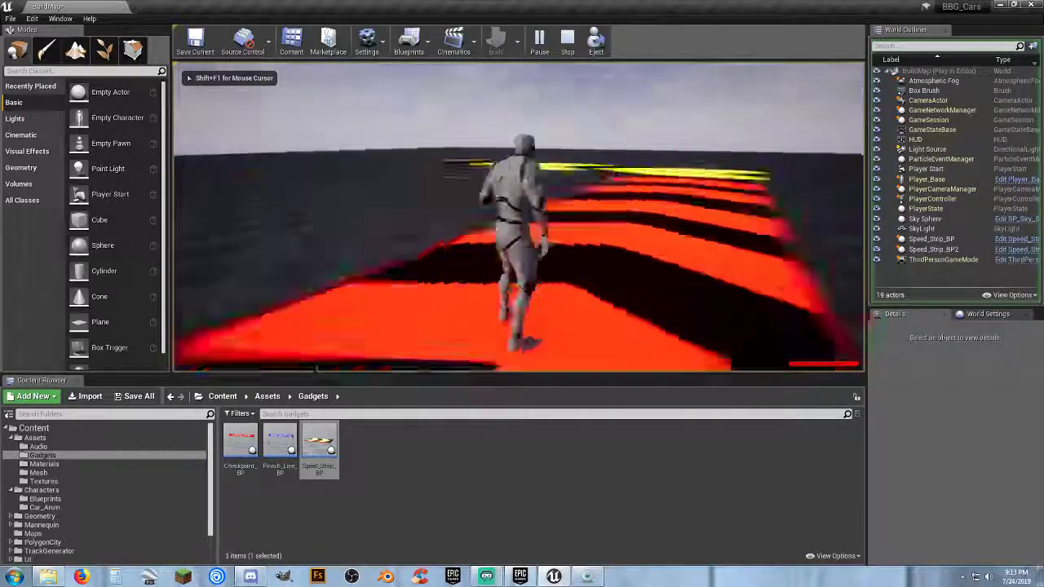
pyautogui.press('w')
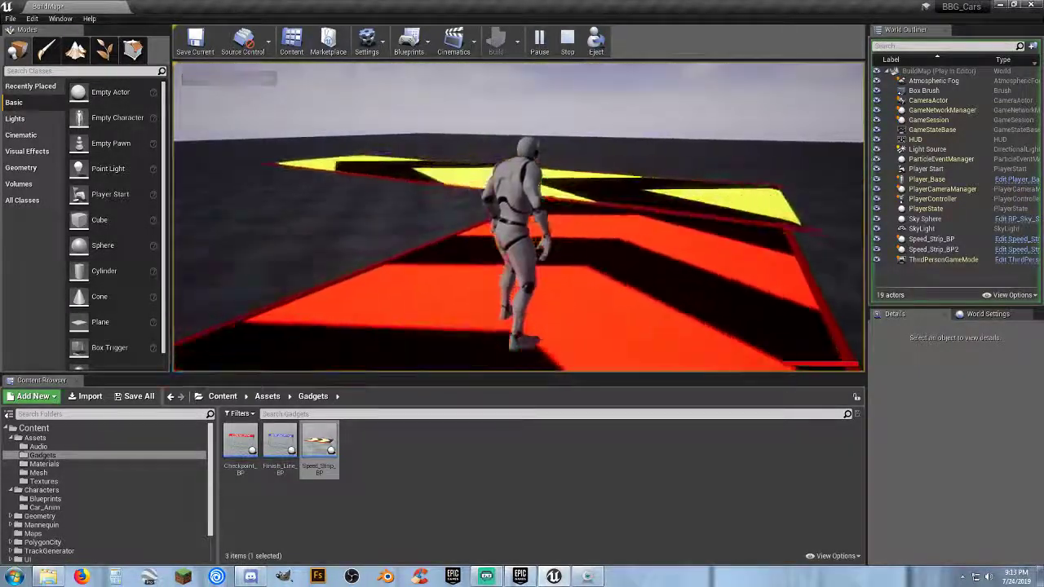
pyautogui.press('w')
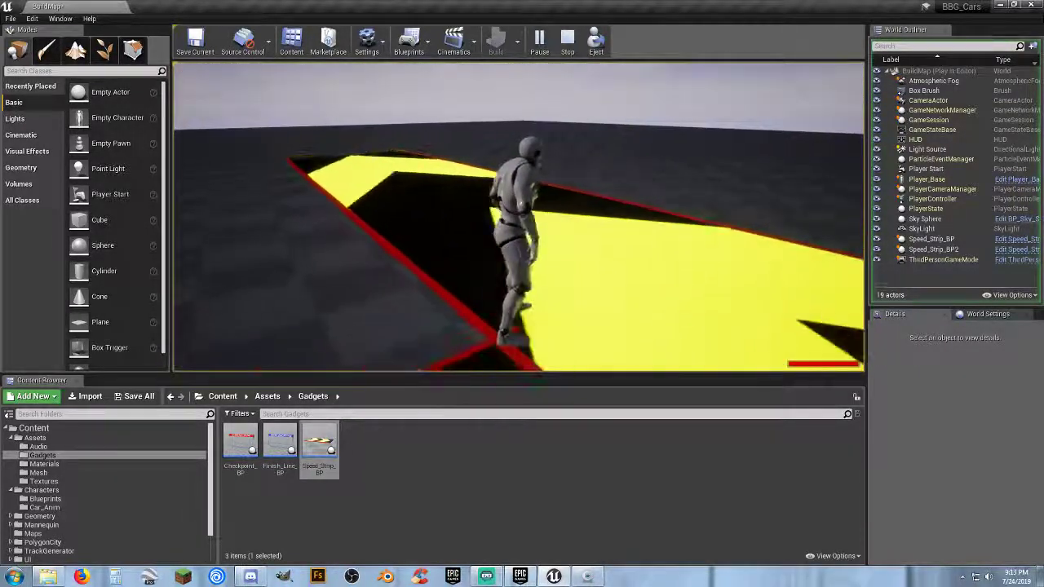
pyautogui.press('w')
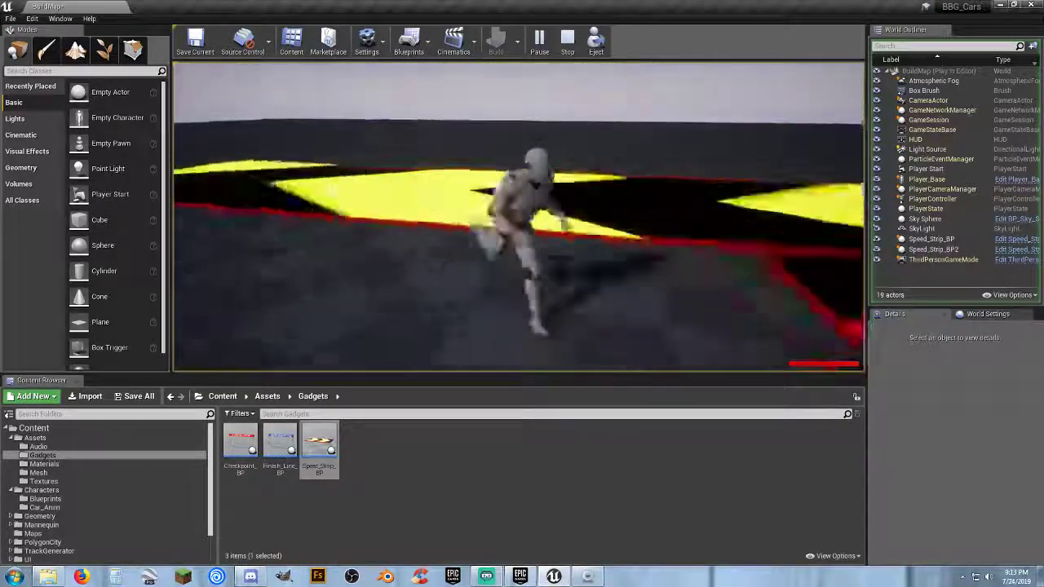
pyautogui.press('w')
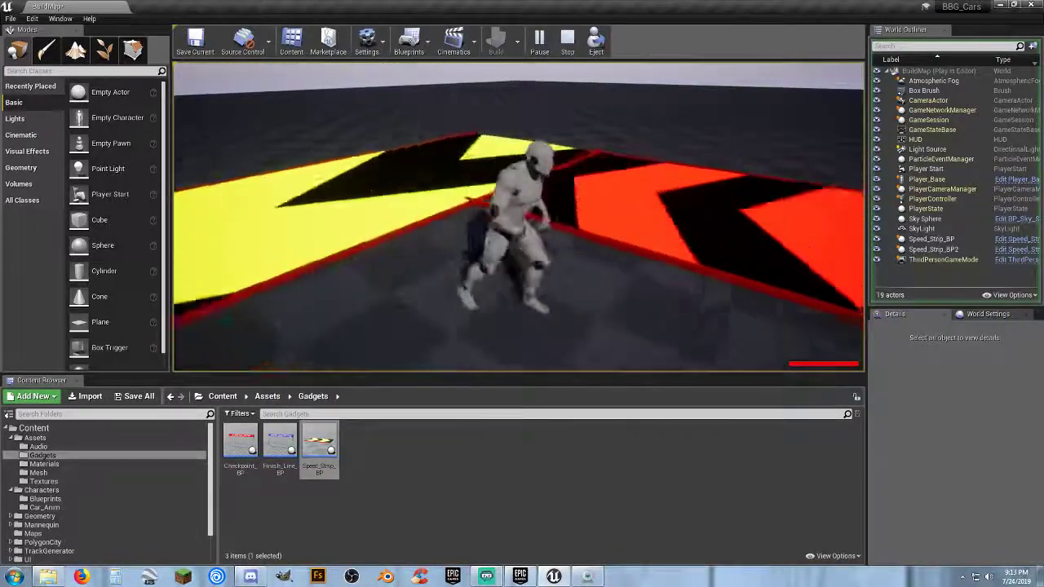
pyautogui.press('w')
pyautogui.press('Escape')
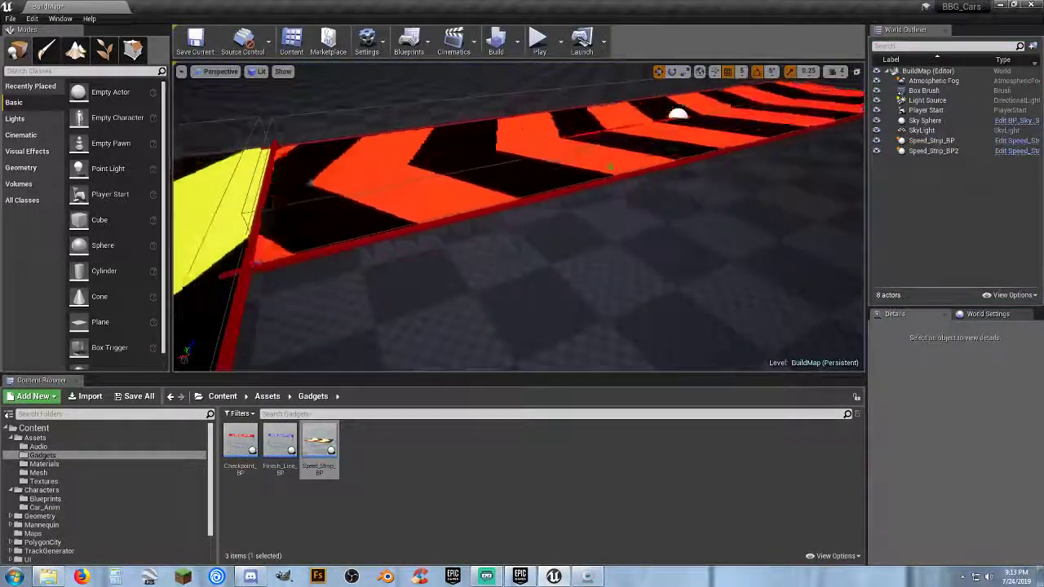
# Step: Set the red speed strip's Speed to 5000 and playtest the boost with the character, ending the session
pyautogui.click(592, 163)
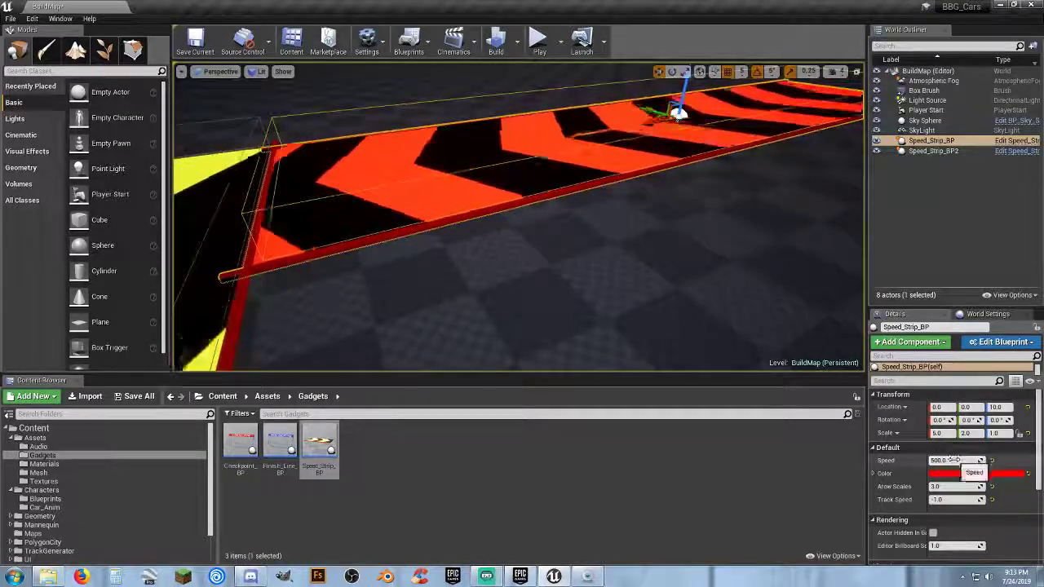
pyautogui.write('000')
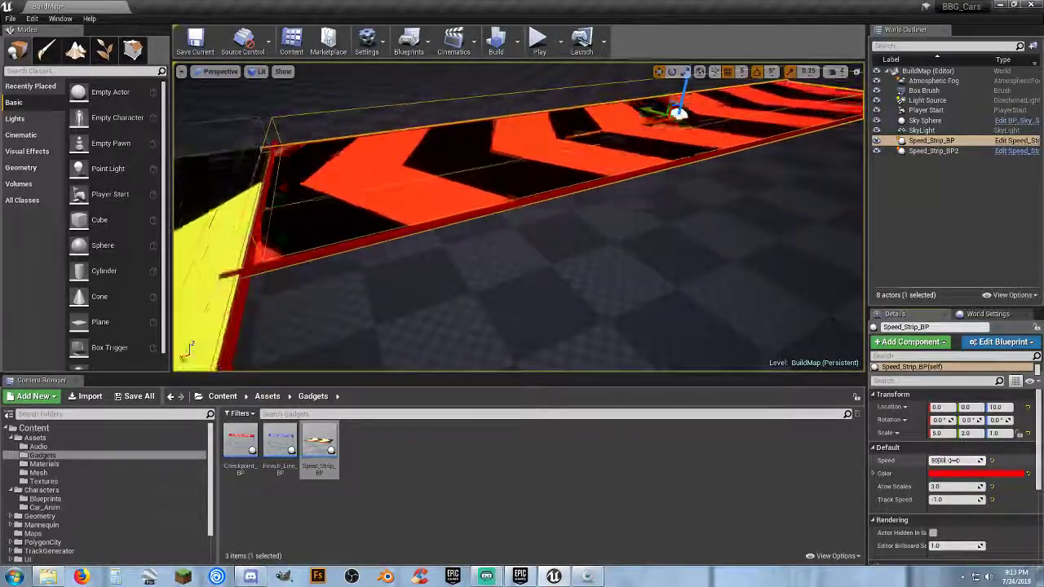
pyautogui.press('Tab')
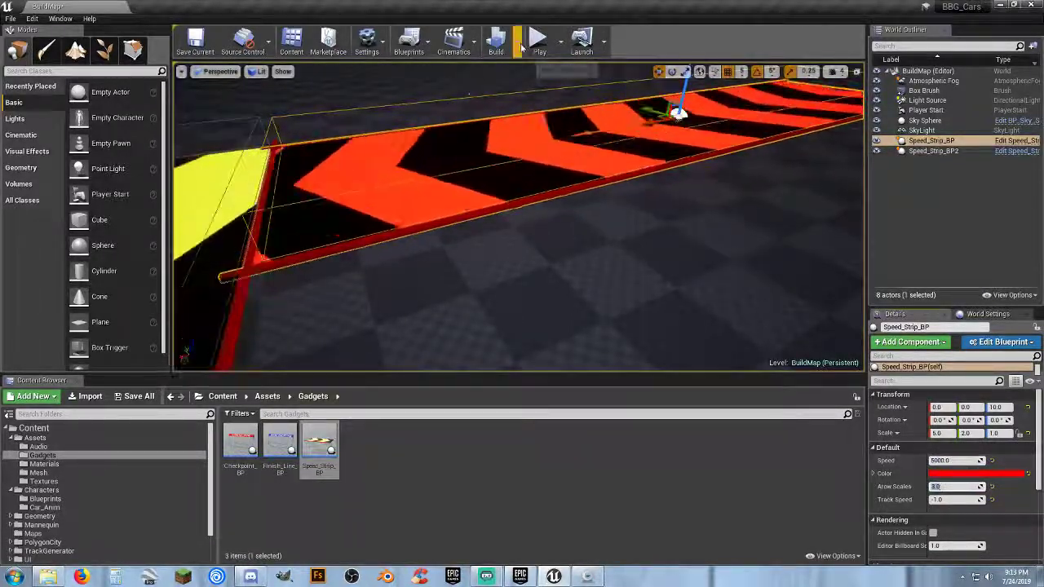
pyautogui.click(537, 39)
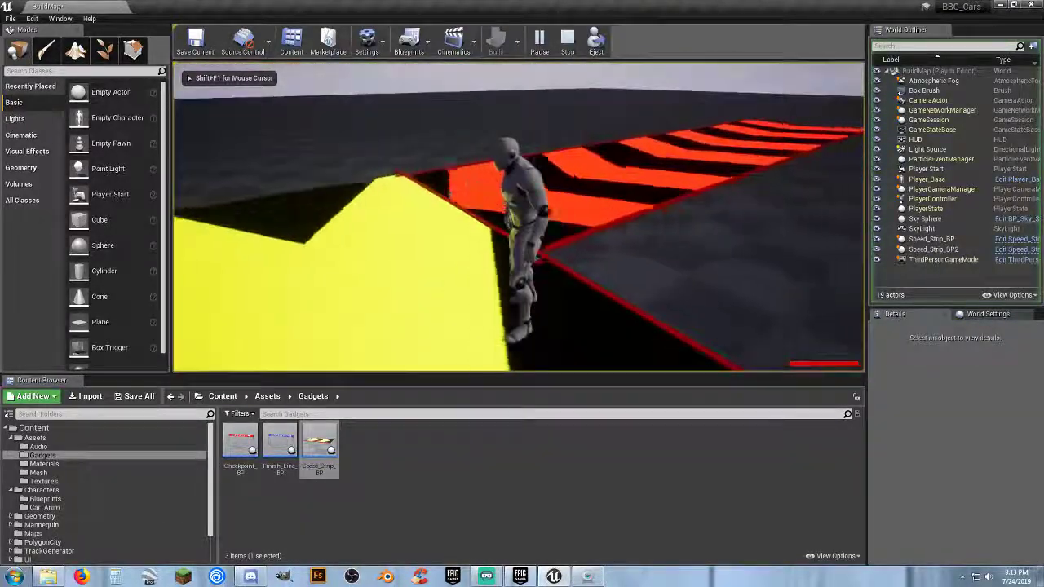
pyautogui.press('Escape')
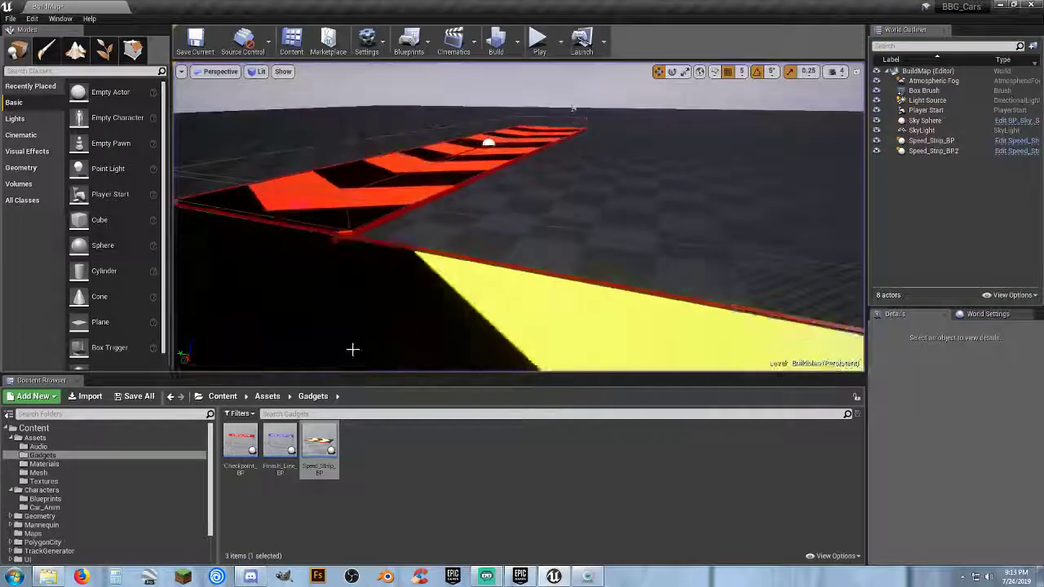
# Step: Delete the yellow speed strip and playtest the remaining red strip with the character, ending the session
pyautogui.click(356, 333)
pyautogui.press('Delete')
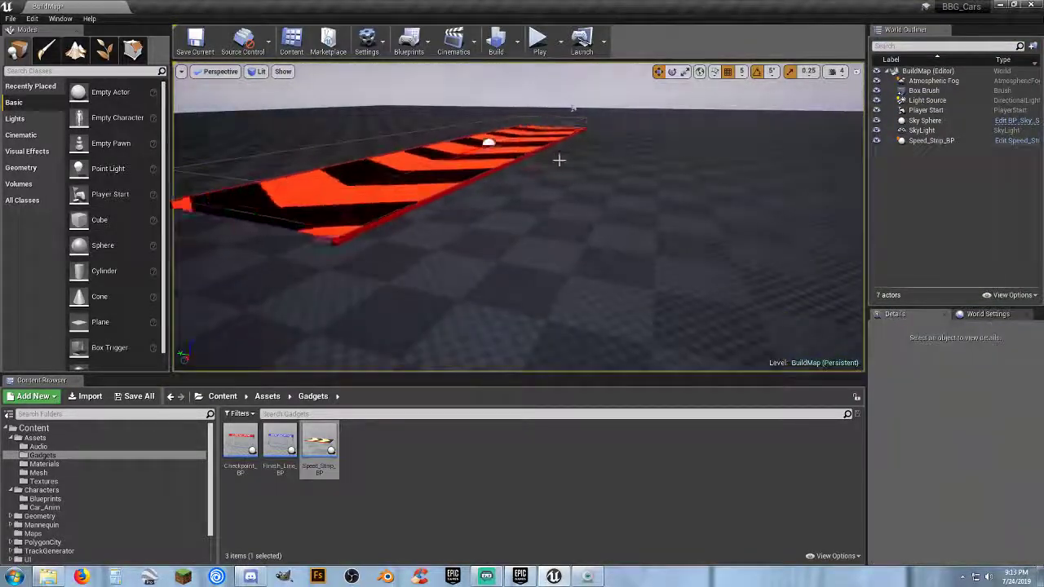
pyautogui.click(537, 38)
pyautogui.press('w')
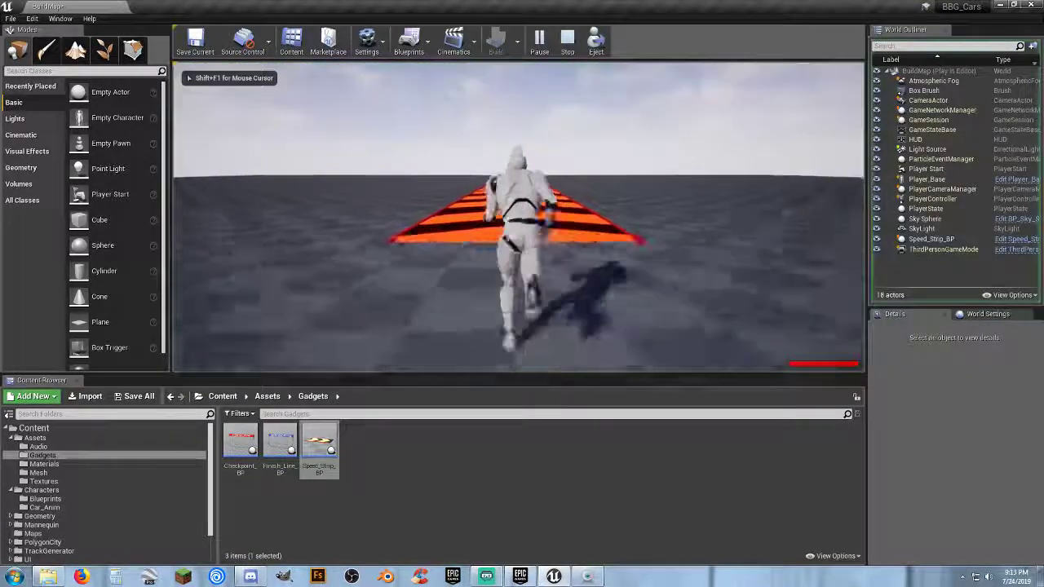
pyautogui.press('d')
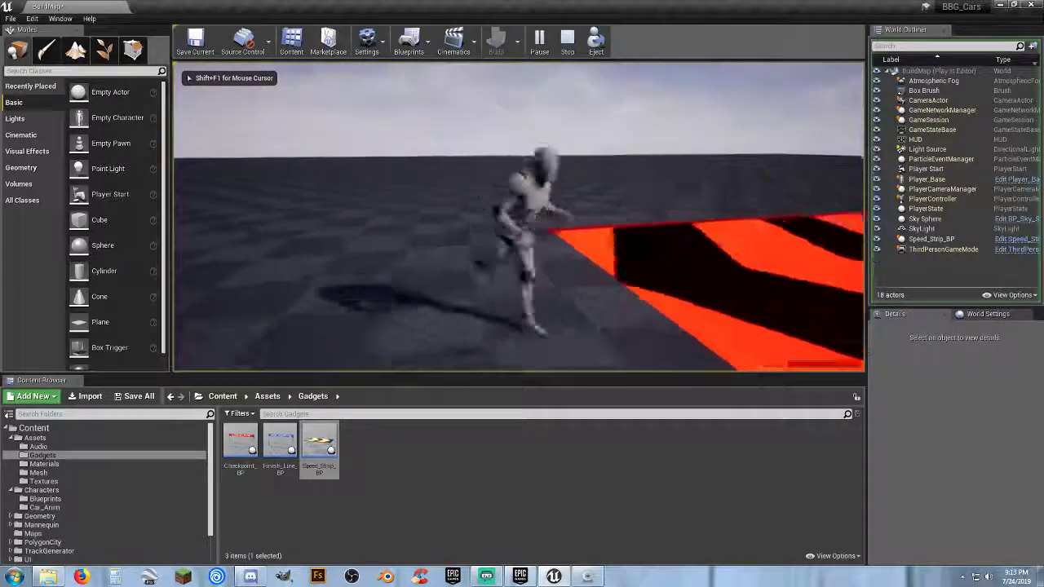
pyautogui.press('Escape')
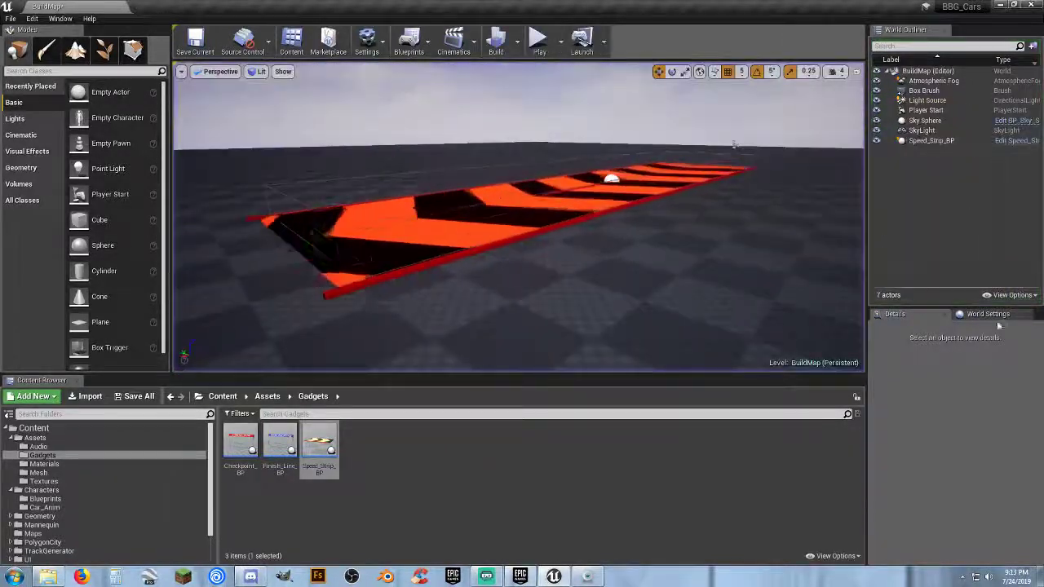
# Step: Set the level's GameMode Override to VehicleGameMode in the world settings
pyautogui.click(989, 314)
pyautogui.click(958, 416)
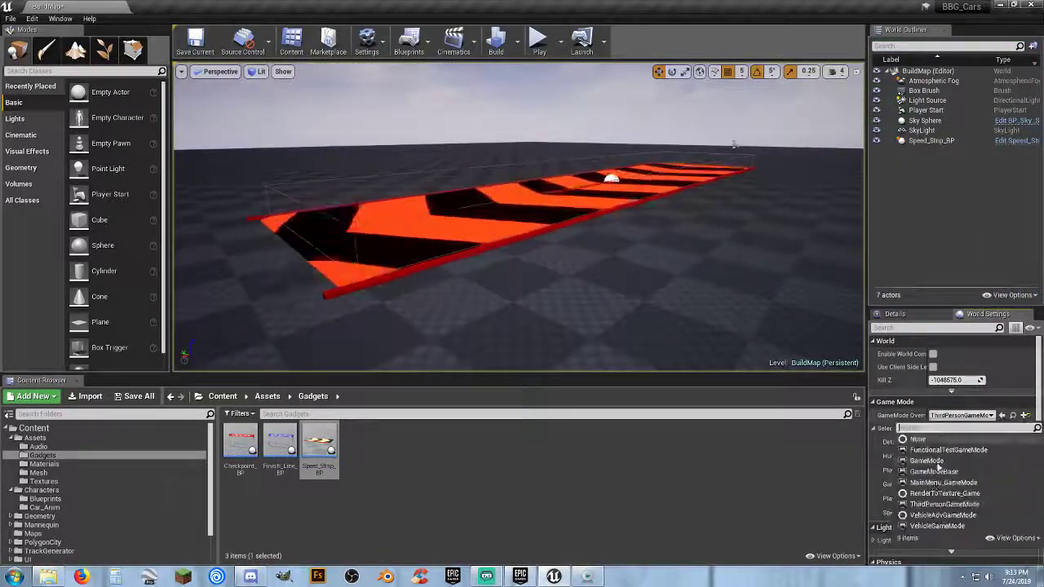
pyautogui.click(932, 531)
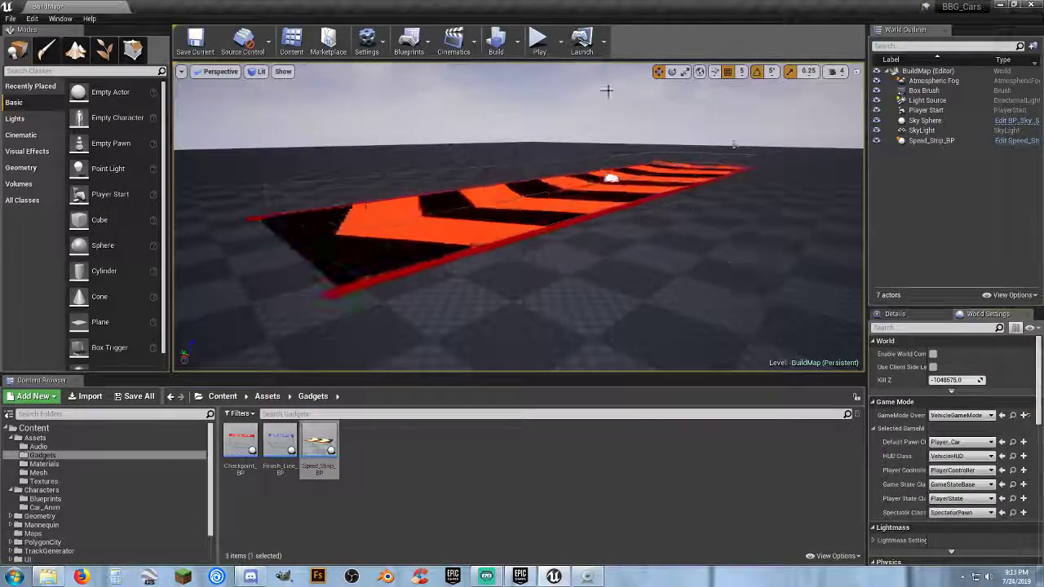
# Step: Playtest the red speed strip by driving the car over it and steering back towards it, and end the session
pyautogui.click(538, 41)
pyautogui.press('w')
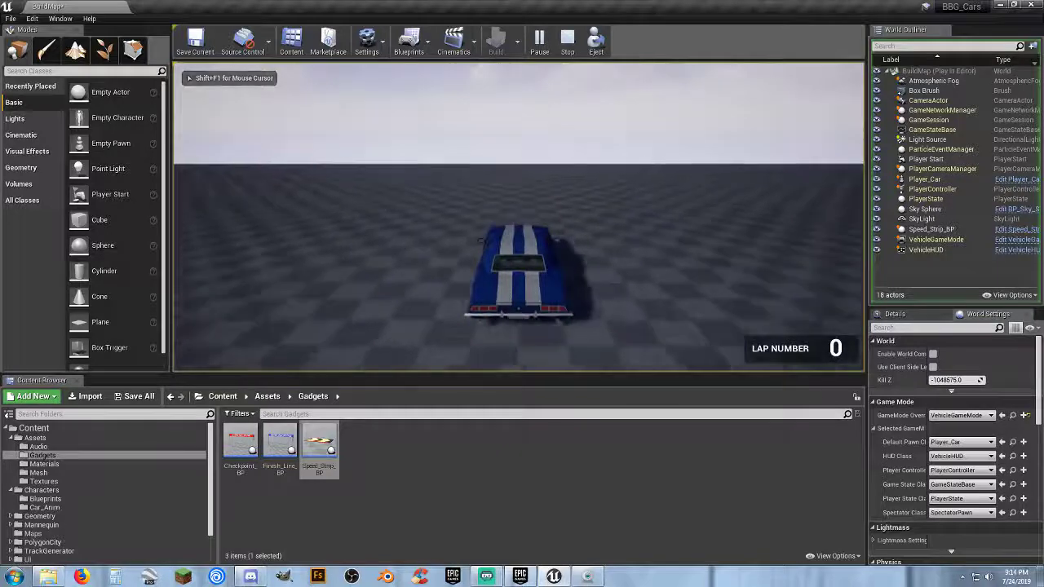
pyautogui.press('d')
pyautogui.press('d')
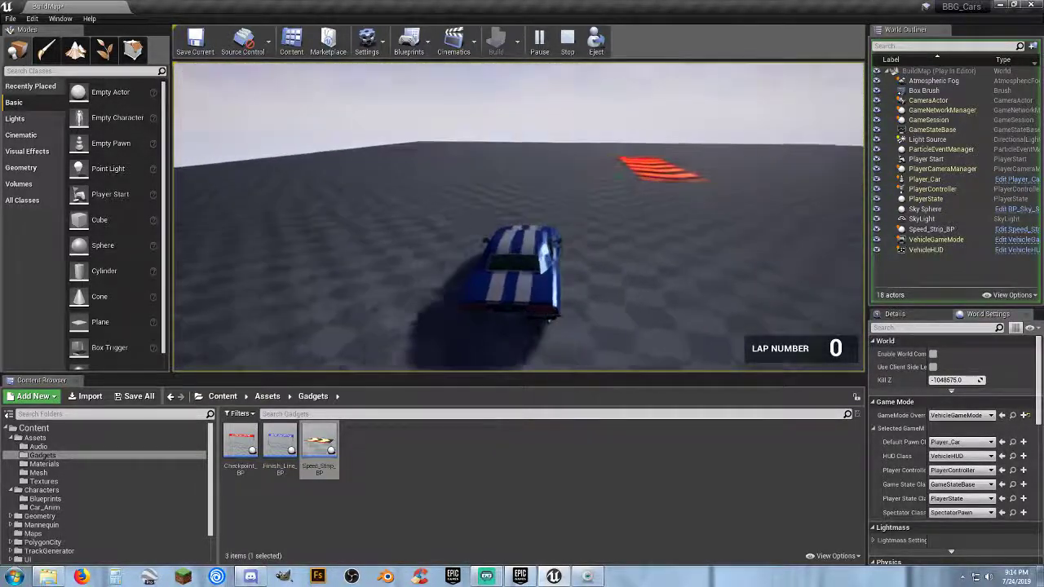
pyautogui.press('Escape')
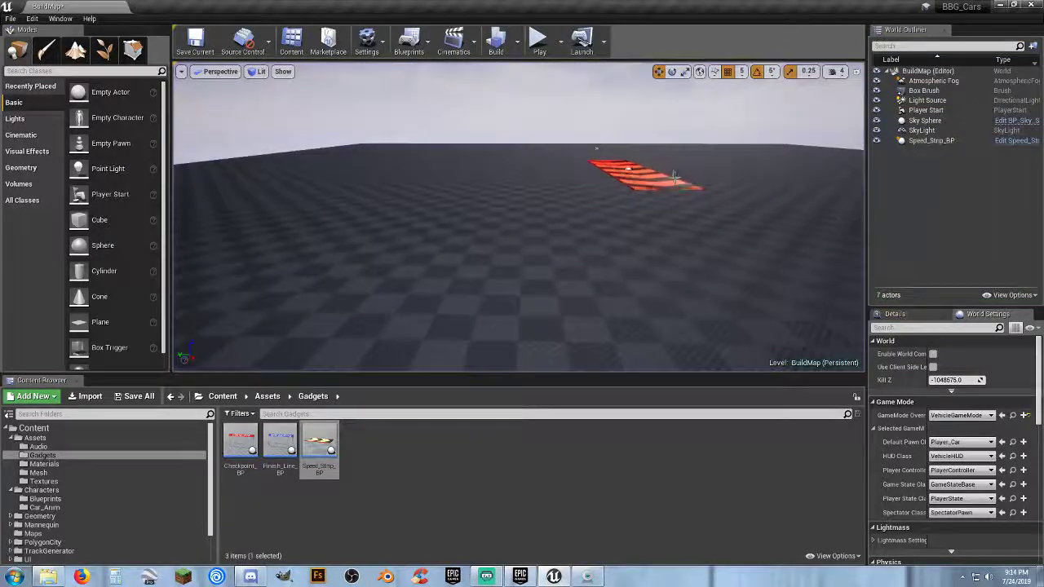
# Step: Set the red speed strip's Speed to 2500 and playtest it by driving the car over it and reversing, ending the session
pyautogui.click(674, 175)
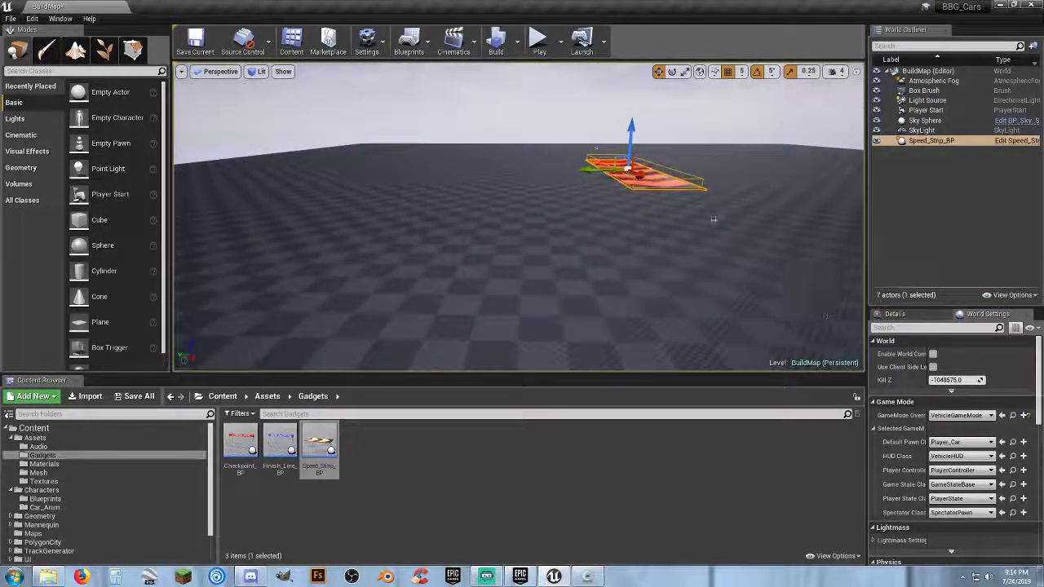
pyautogui.click(905, 316)
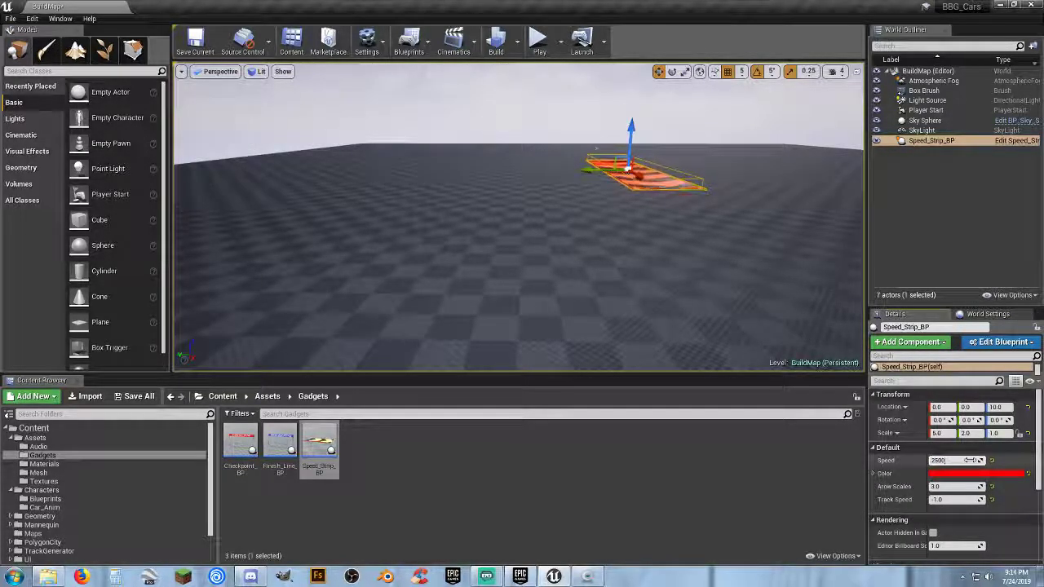
pyautogui.click(538, 43)
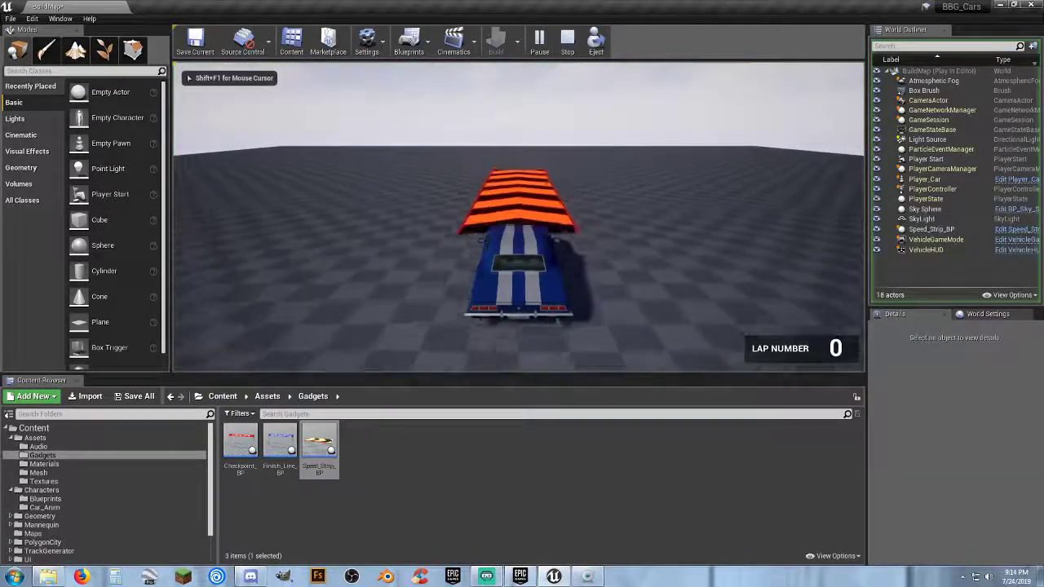
pyautogui.press('w')
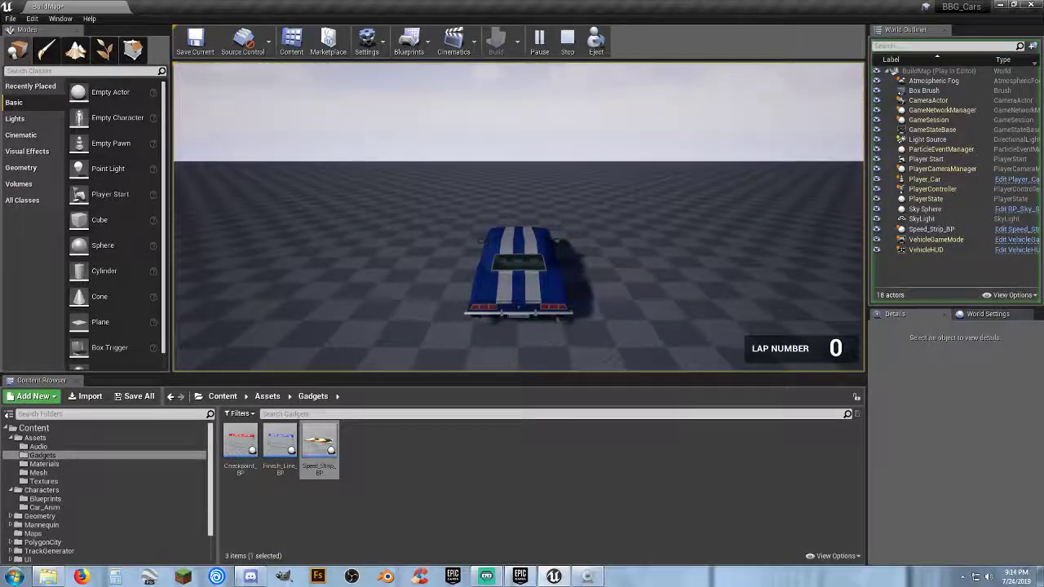
pyautogui.press('s')
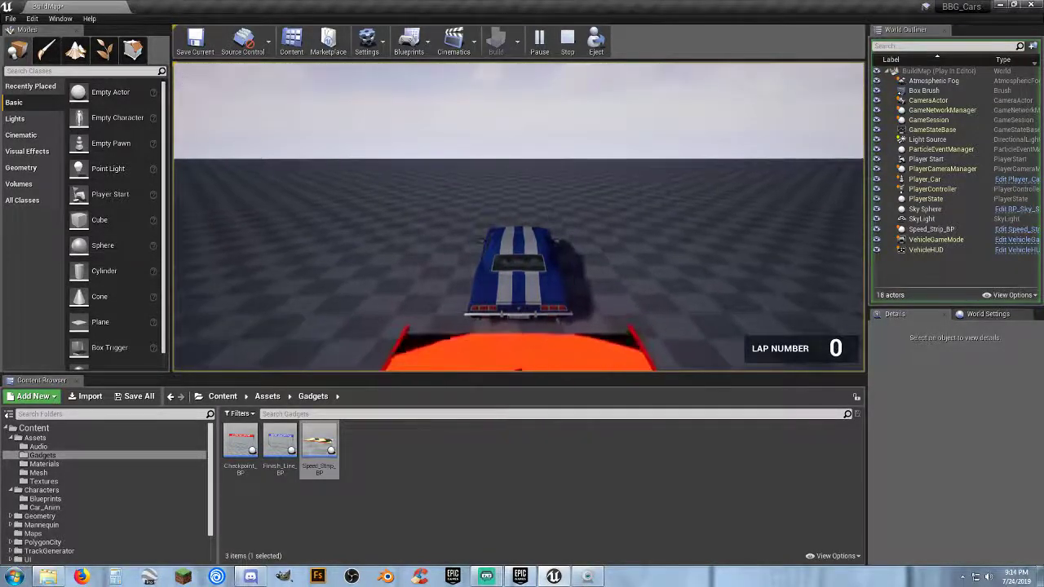
pyautogui.press('Escape')
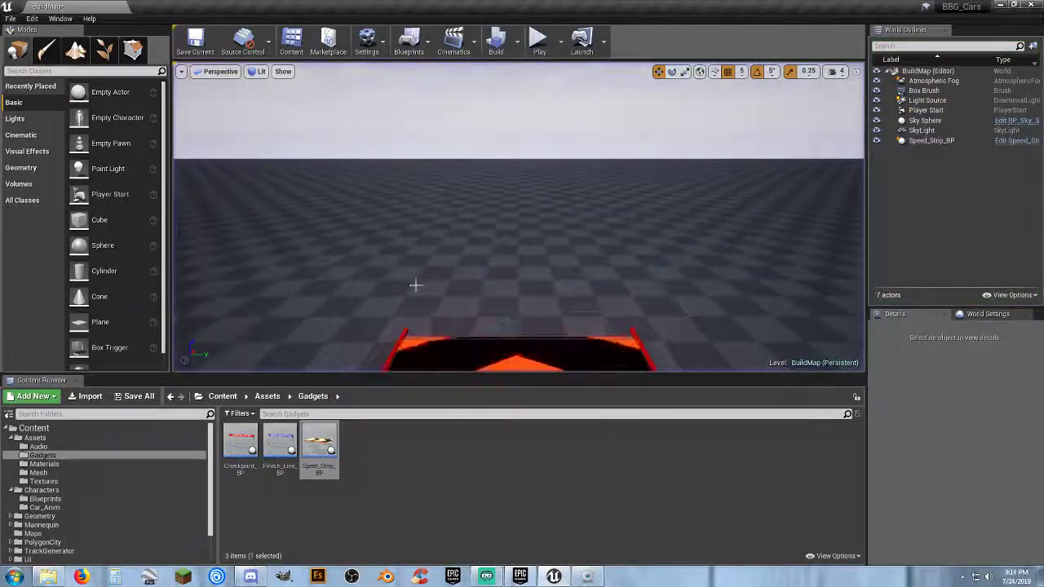
# Step: Tilt the red speed strip 15 degrees about its Y axis and raise it to a Z location of 250 as a ramp
pyautogui.press('s')
pyautogui.moveTo(501, 291)
pyautogui.mouseDown(button='right')
pyautogui.moveTo(457, 298)
pyautogui.moveTo(501, 291)
pyautogui.mouseUp(button='right')
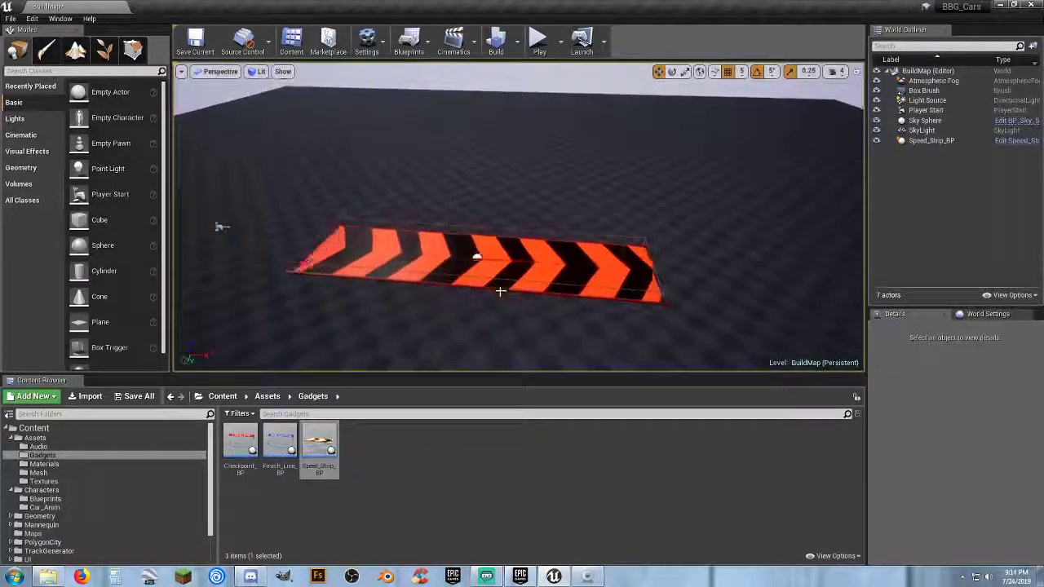
pyautogui.click(528, 278)
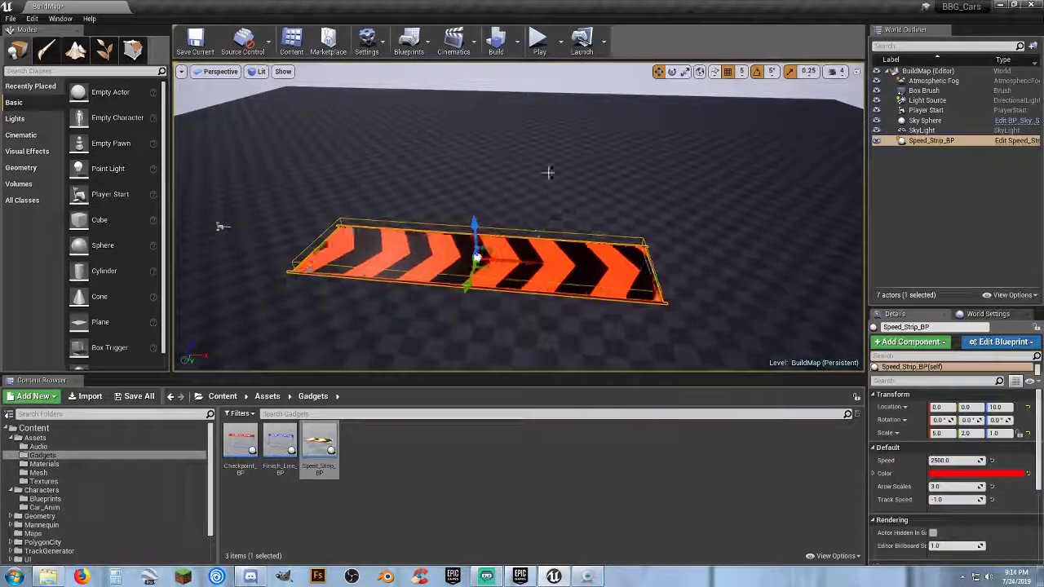
pyautogui.click(673, 72)
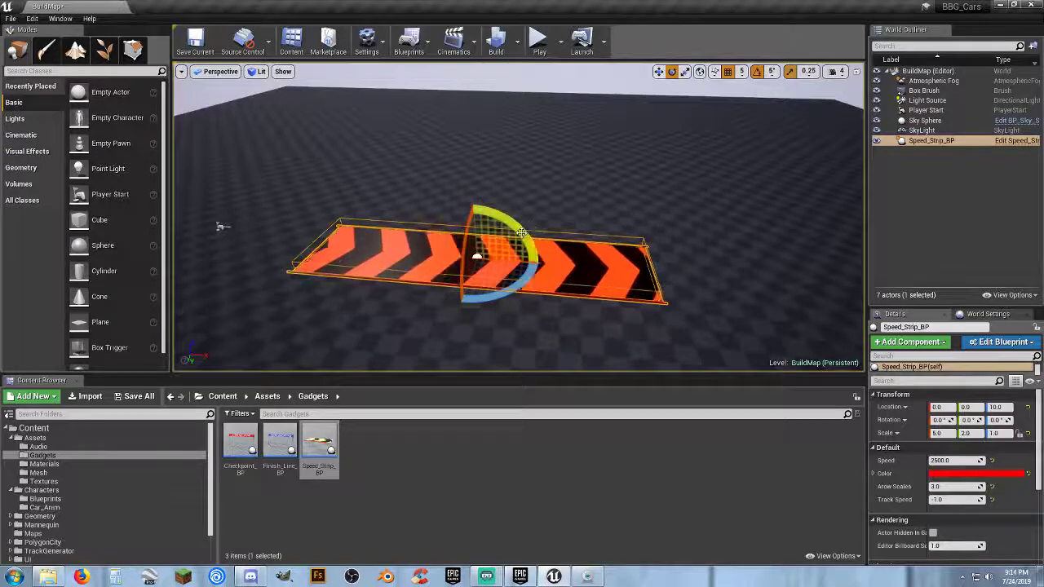
pyautogui.click(658, 72)
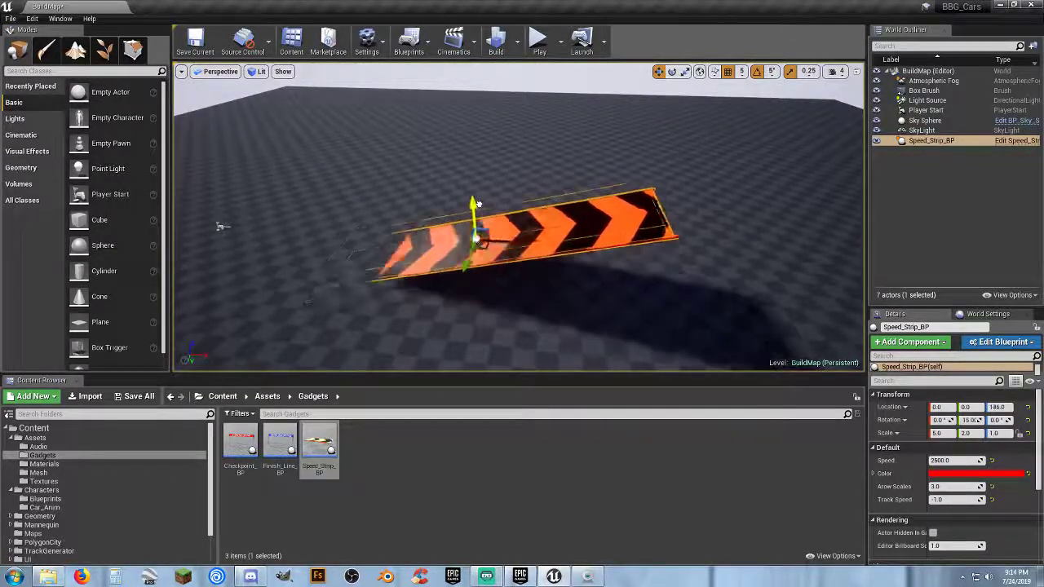
pyautogui.moveTo(479, 193); pyautogui.dragTo(479, 185)
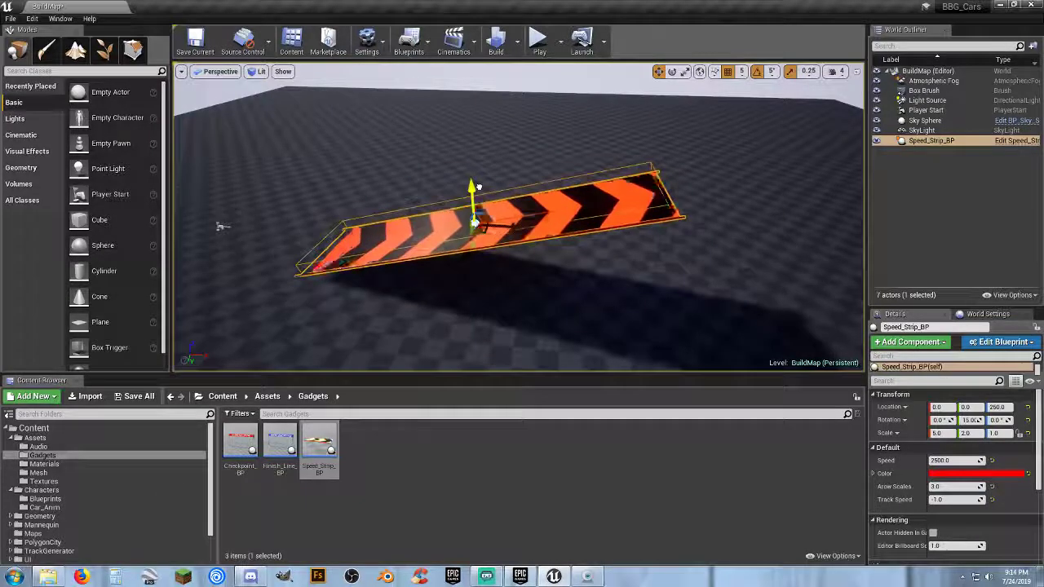
# Step: Playtest the tilted speed strip twice by driving the car onto the ramp, ending the session each time
pyautogui.click(539, 40)
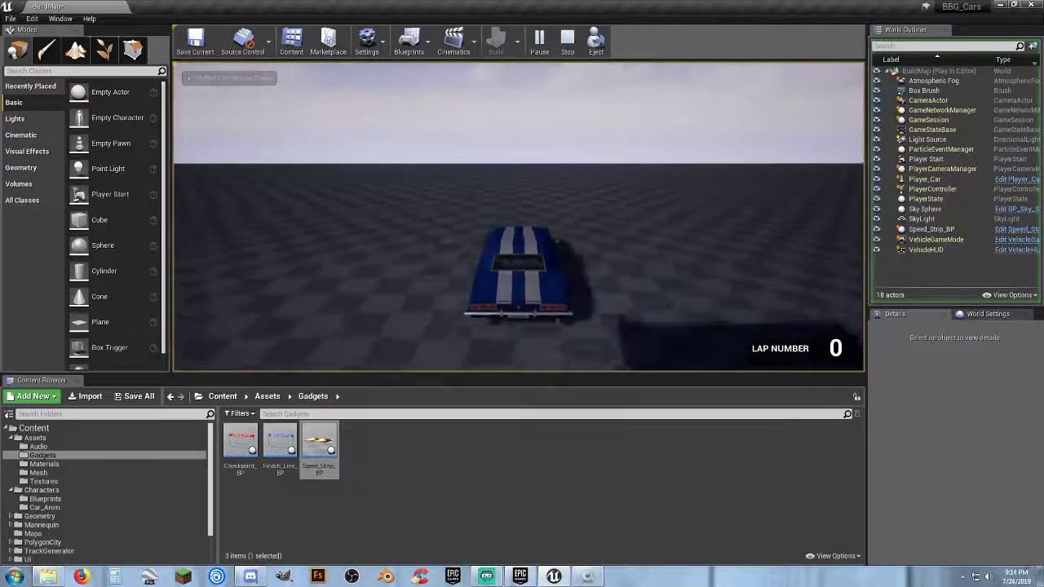
pyautogui.press('Escape')
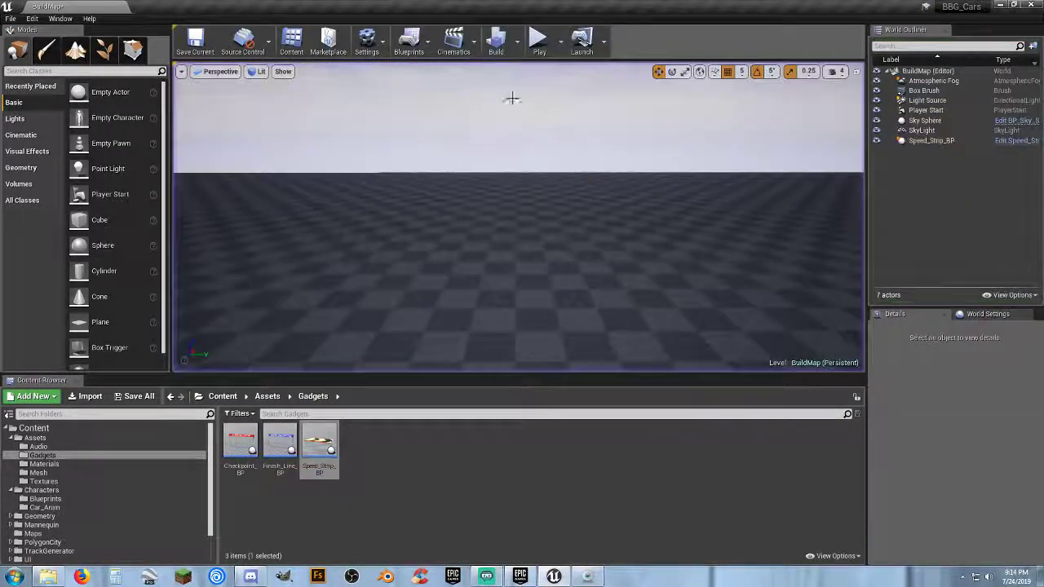
pyautogui.click(539, 40)
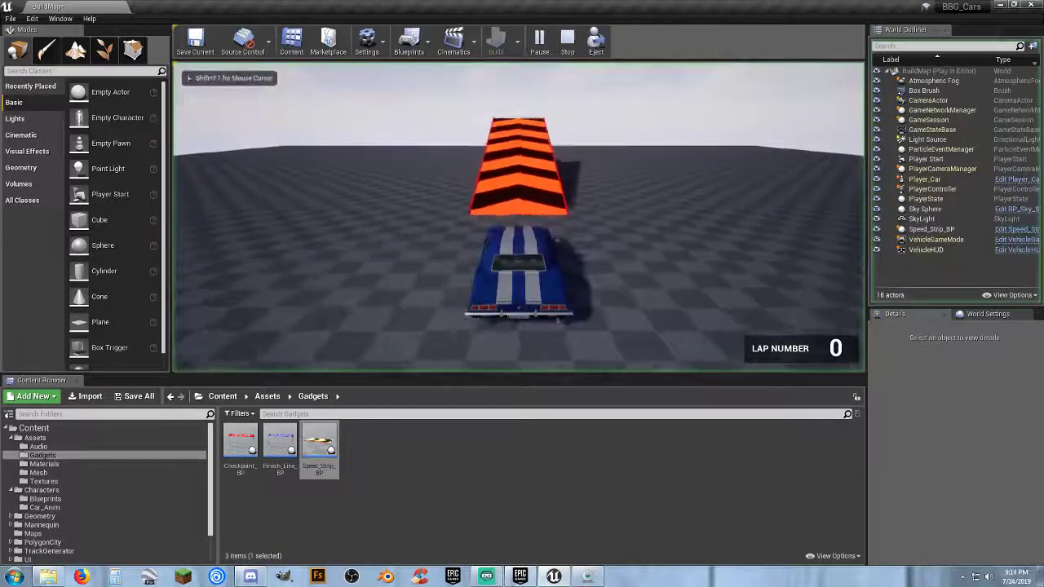
pyautogui.press('w')
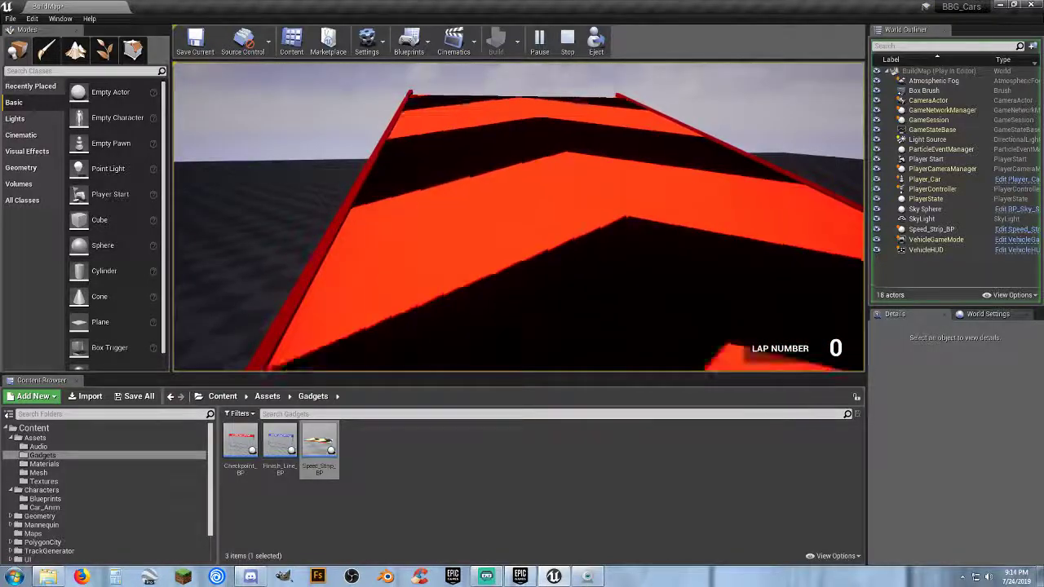
pyautogui.press('Escape')
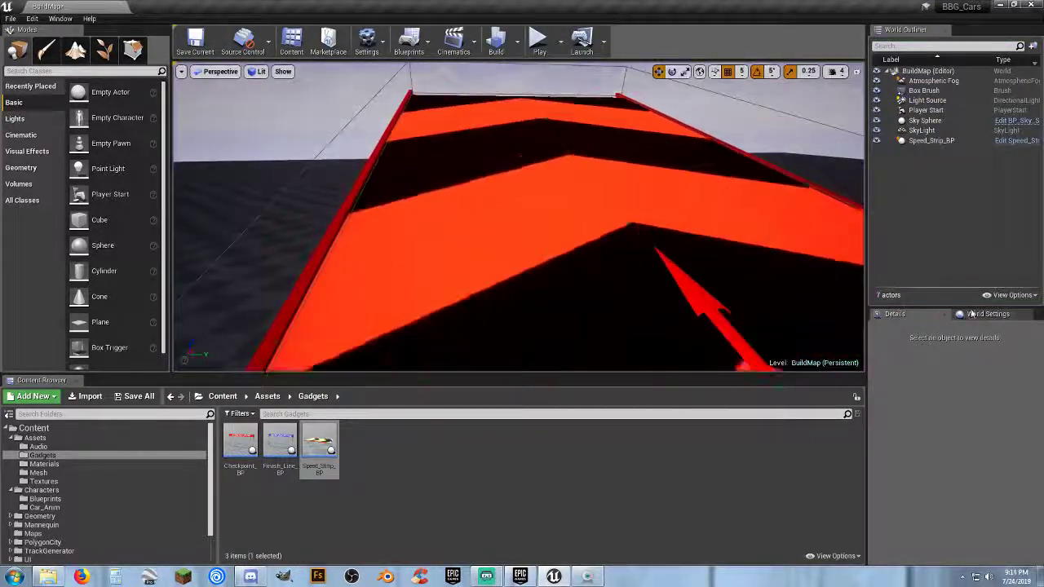
# Step: Set the level's GameMode Override to ThirdPersonGameMode in the world settings
pyautogui.click(978, 314)
pyautogui.click(958, 415)
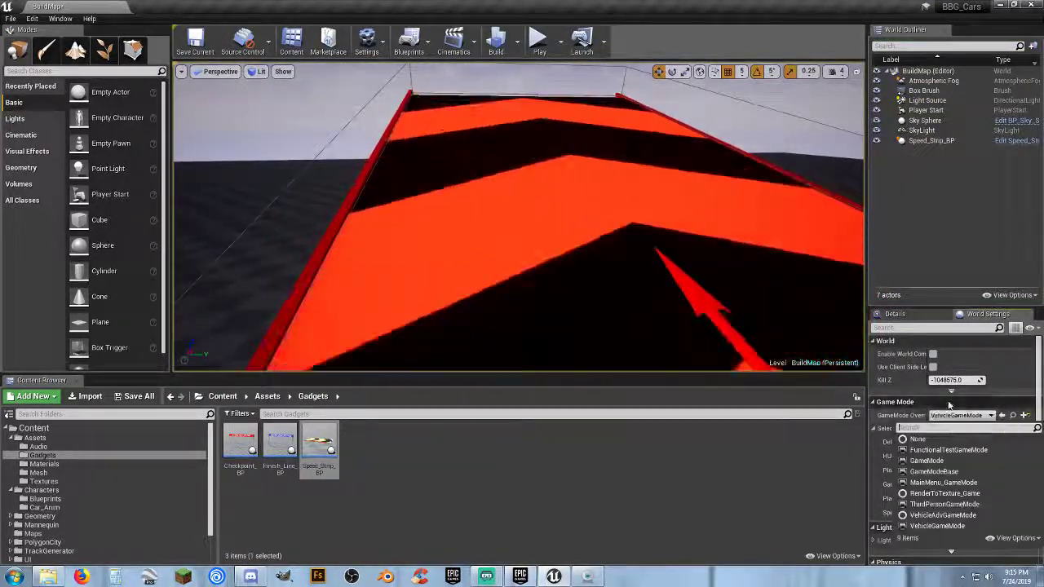
pyautogui.click(944, 504)
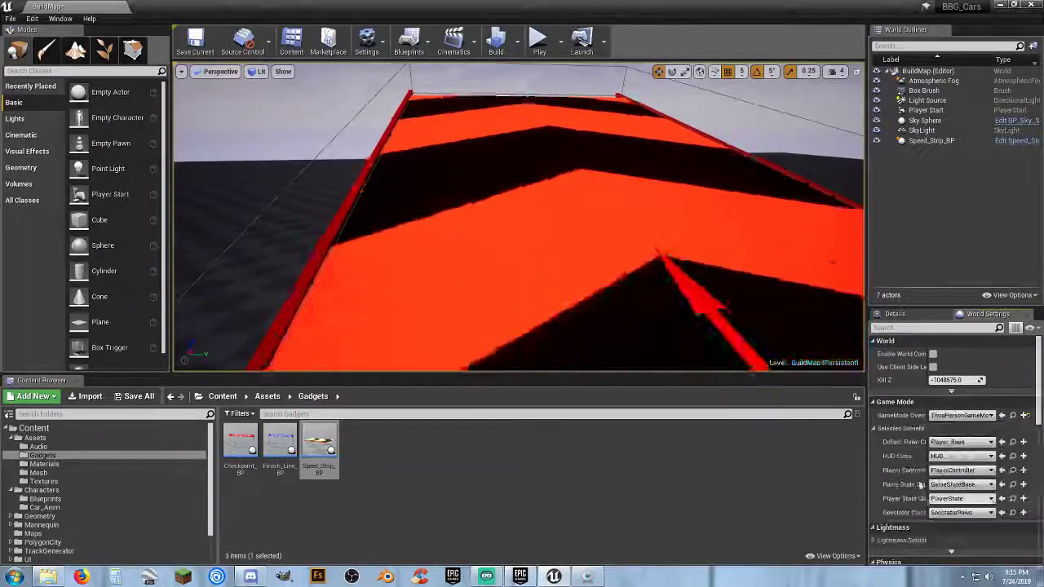
# Step: Play-test the level by walking the character onto the speed strip, and end the play session
pyautogui.click(539, 41)
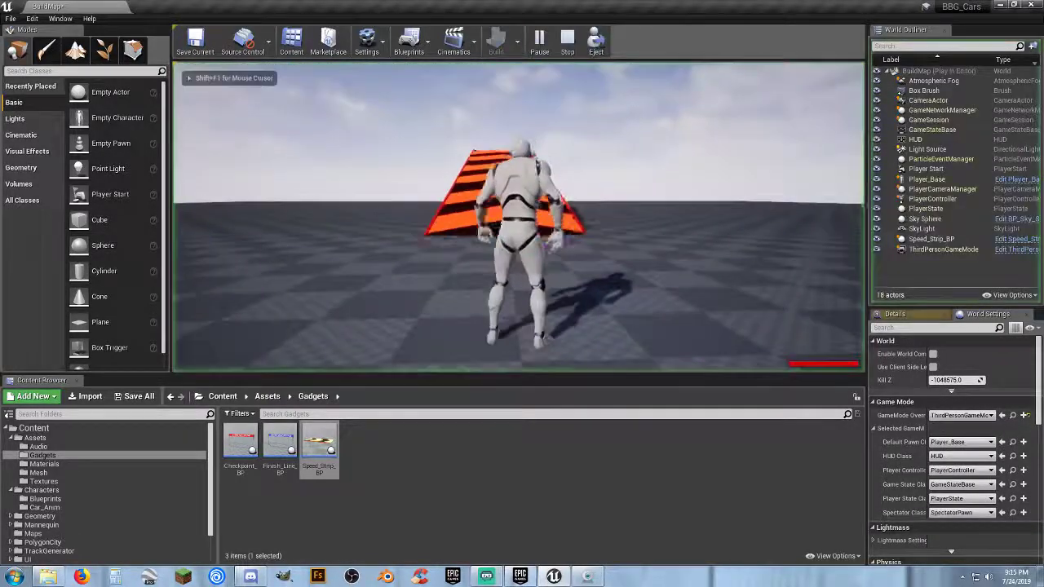
pyautogui.press('w')
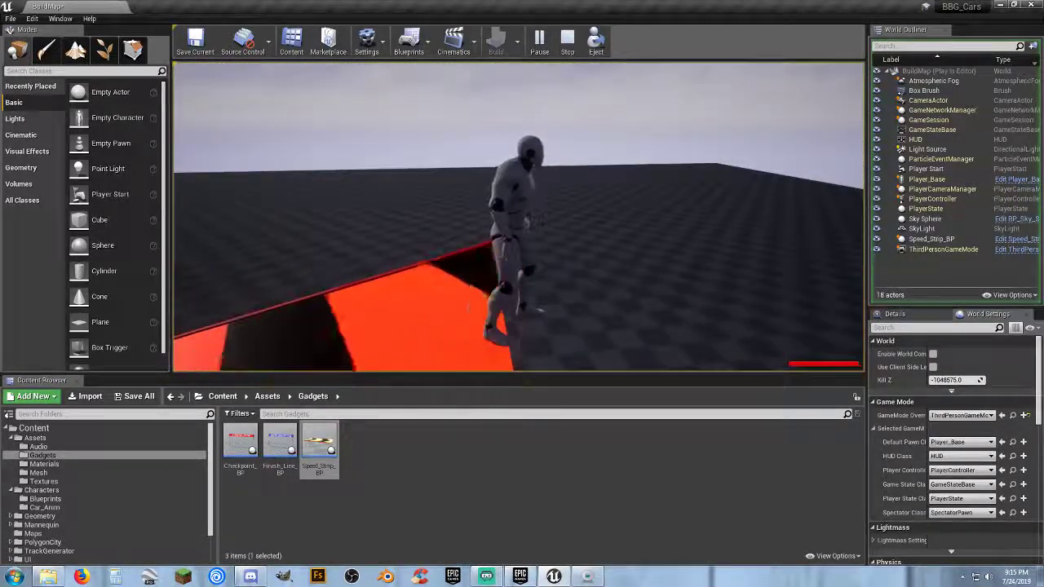
pyautogui.press('Escape')
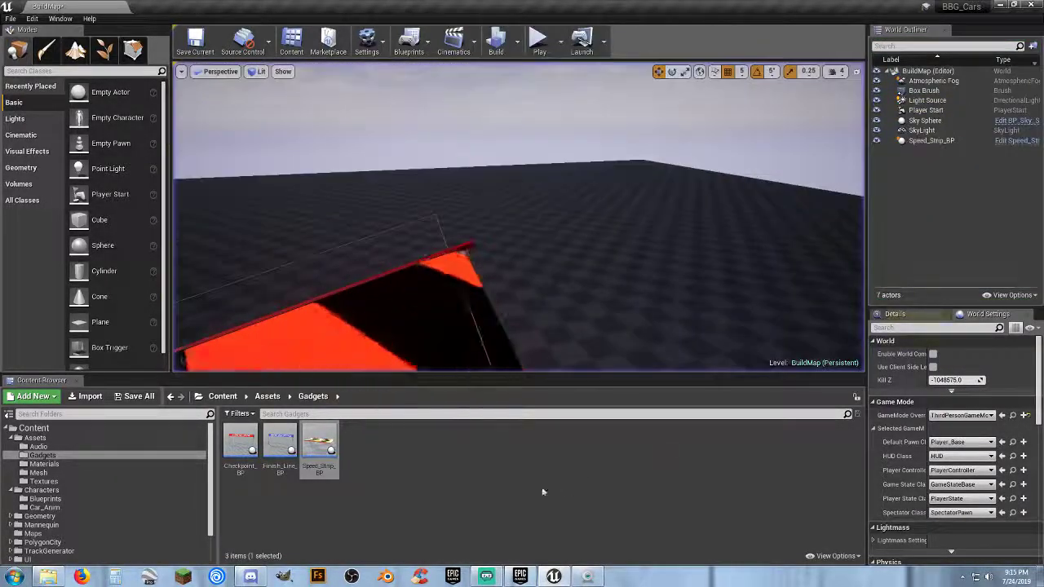
# Step: Open the Speed_Strip_BP blueprint and look at its construction script and event graph
pyautogui.doubleClick(319, 447)
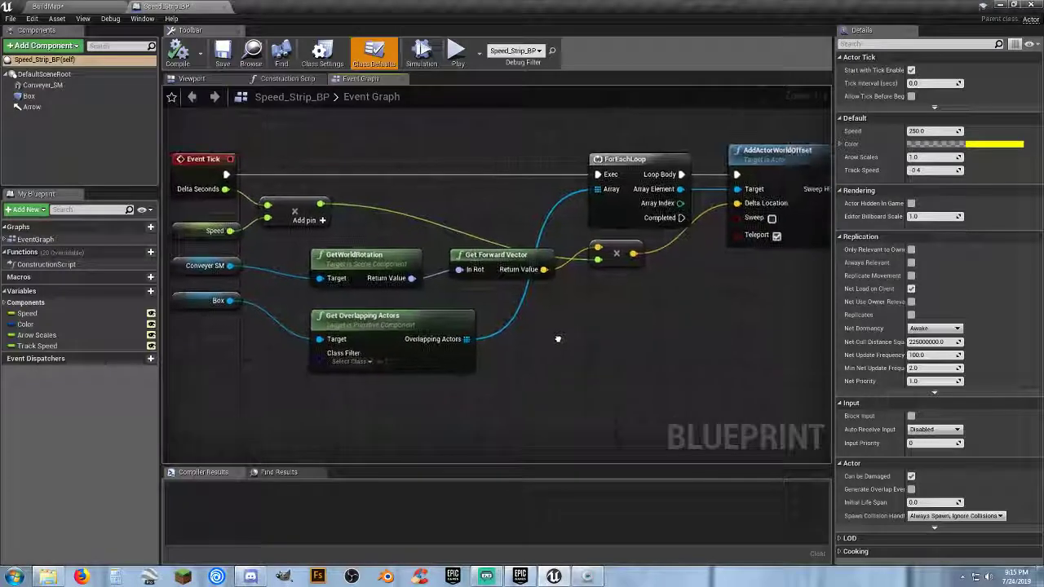
pyautogui.click(287, 79)
pyautogui.click(361, 79)
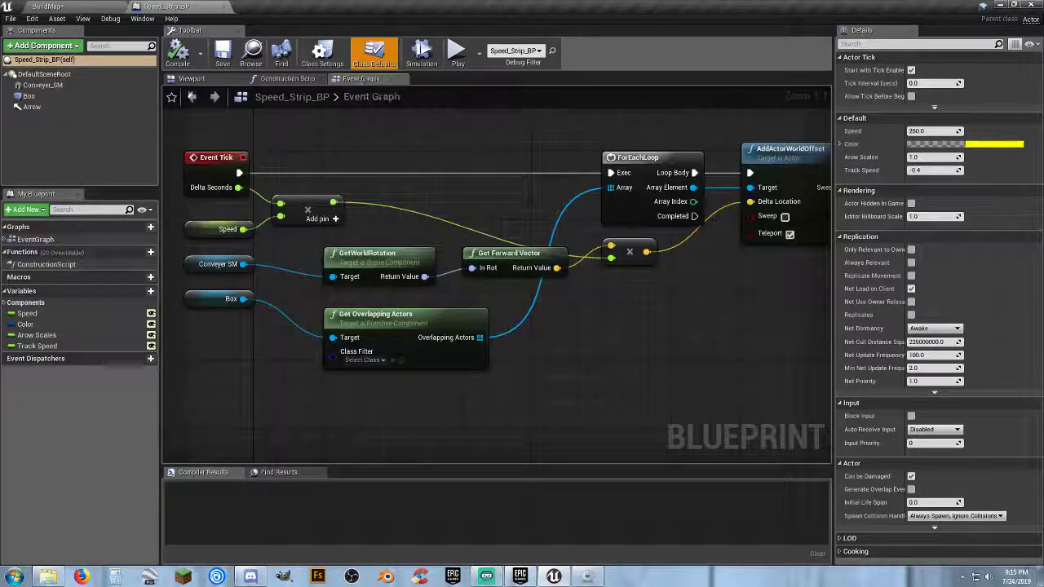
# Step: Raise the blueprint's Arrow component above the strip to Z 35 and compile the blueprint
pyautogui.click(191, 79)
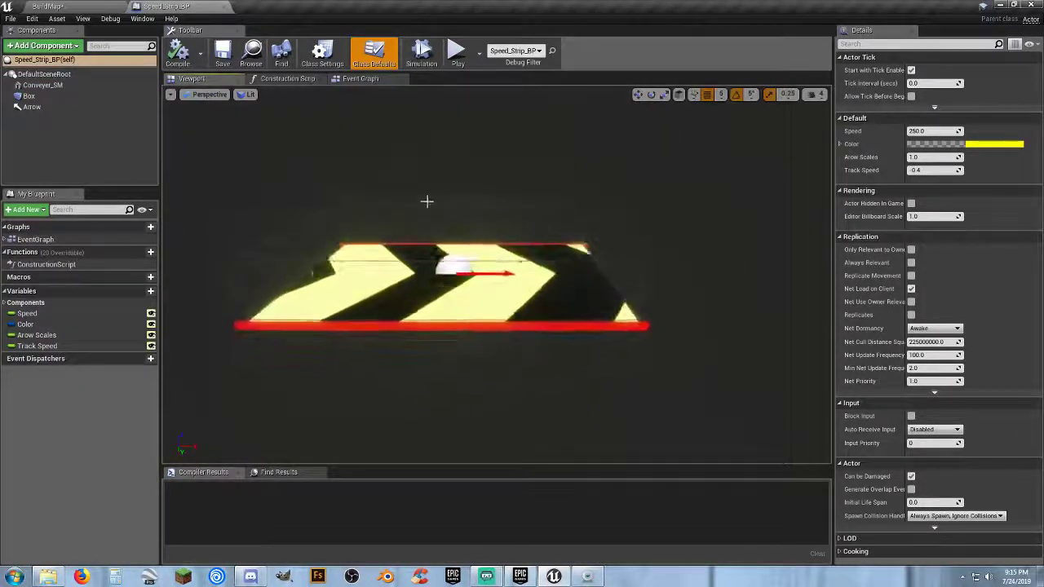
pyautogui.click(31, 107)
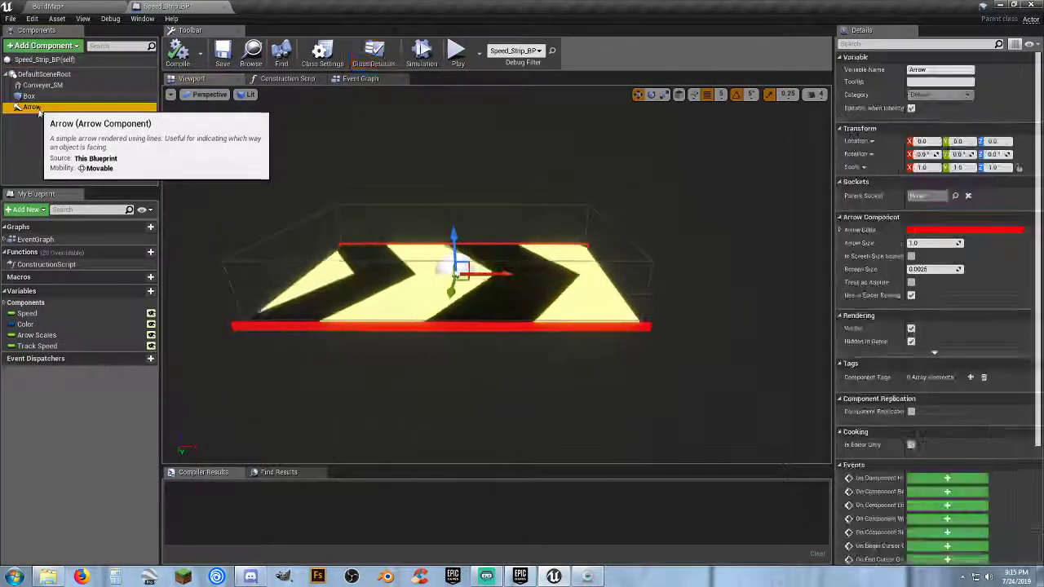
pyautogui.moveTo(462, 236); pyautogui.dragTo(451, 210)
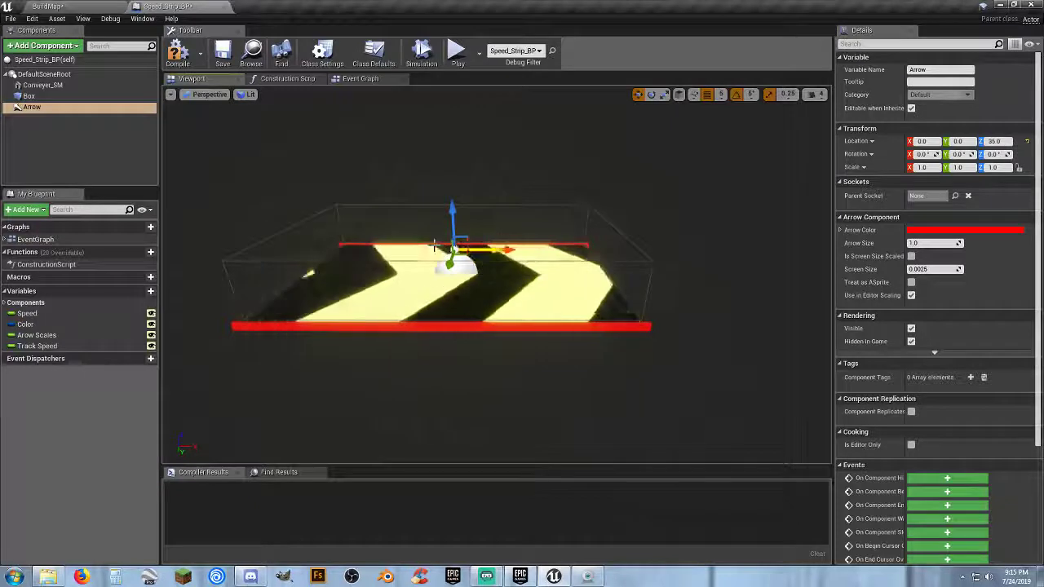
pyautogui.click(179, 59)
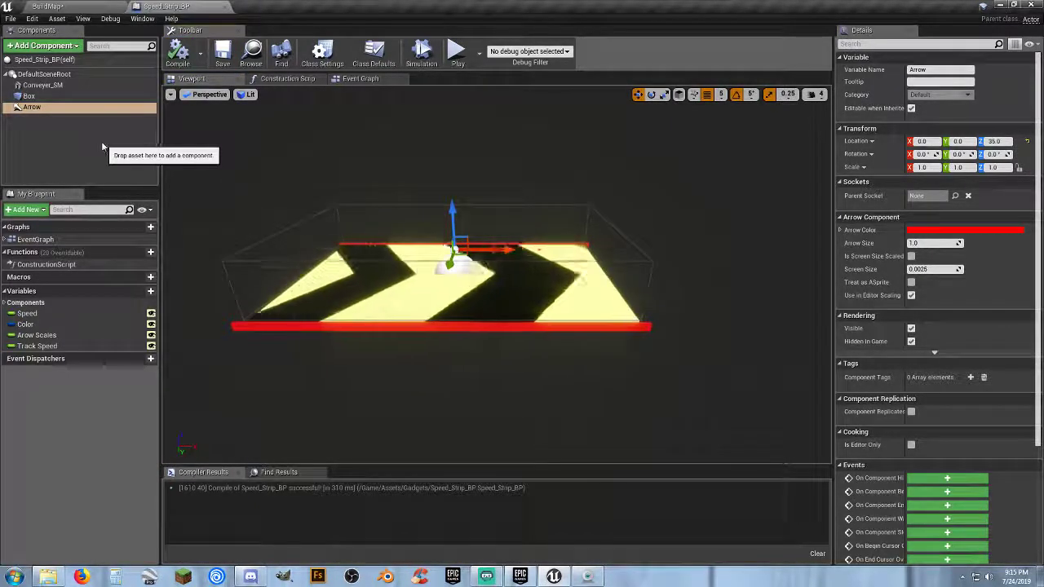
# Step: Examine how the event graph combines Event Tick, Speed and the Conveyer SM rotation's forward vector to drive the movement
pyautogui.click(359, 79)
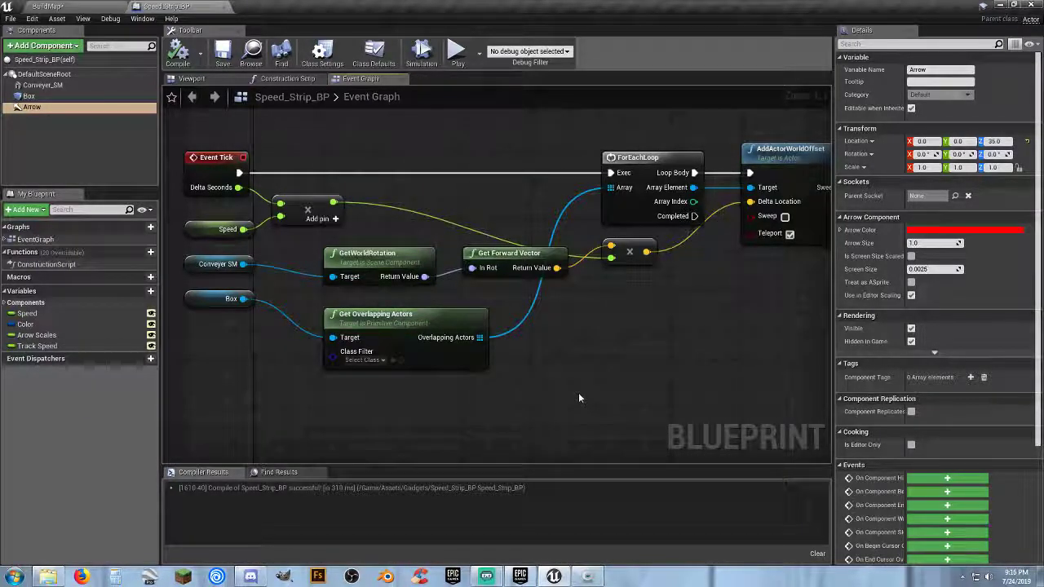
pyautogui.moveTo(612, 384); pyautogui.dragTo(640, 341, button='right')
pyautogui.scroll(-5, 640, 341)
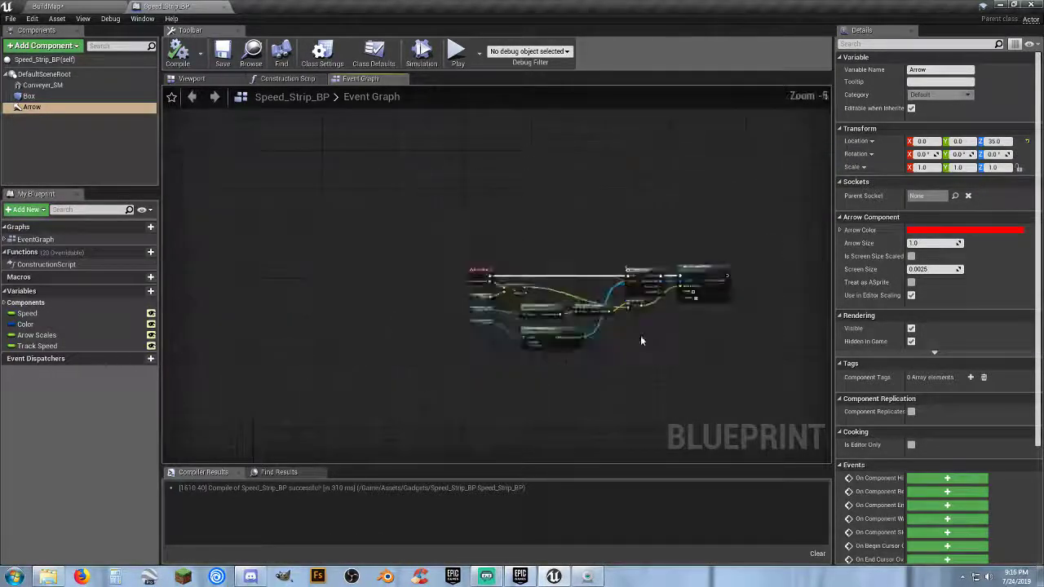
pyautogui.scroll(-5, 640, 341)
pyautogui.scroll(10, 640, 341)
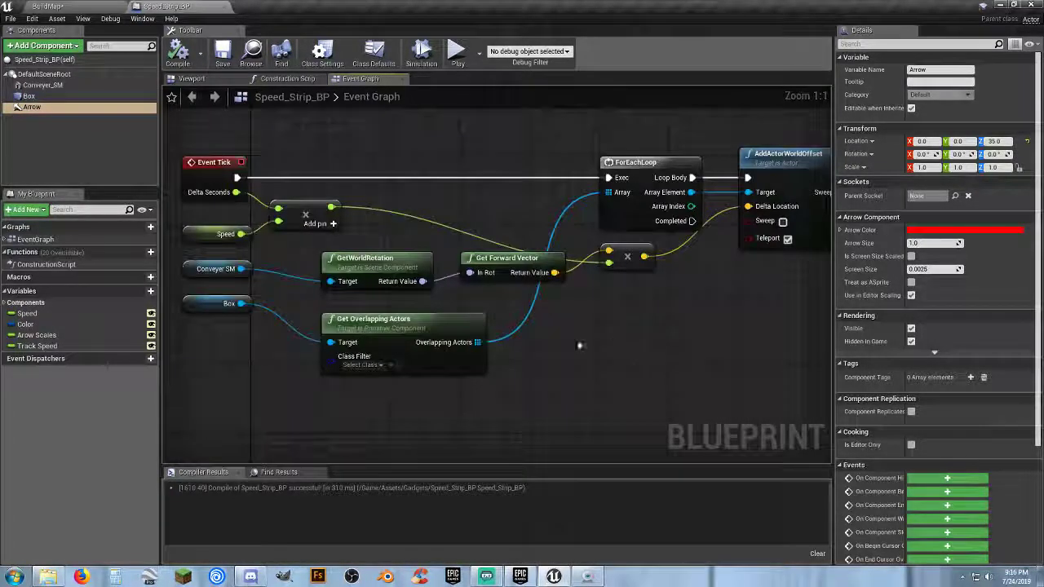
pyautogui.moveTo(580, 346); pyautogui.dragTo(573, 317, button='right')
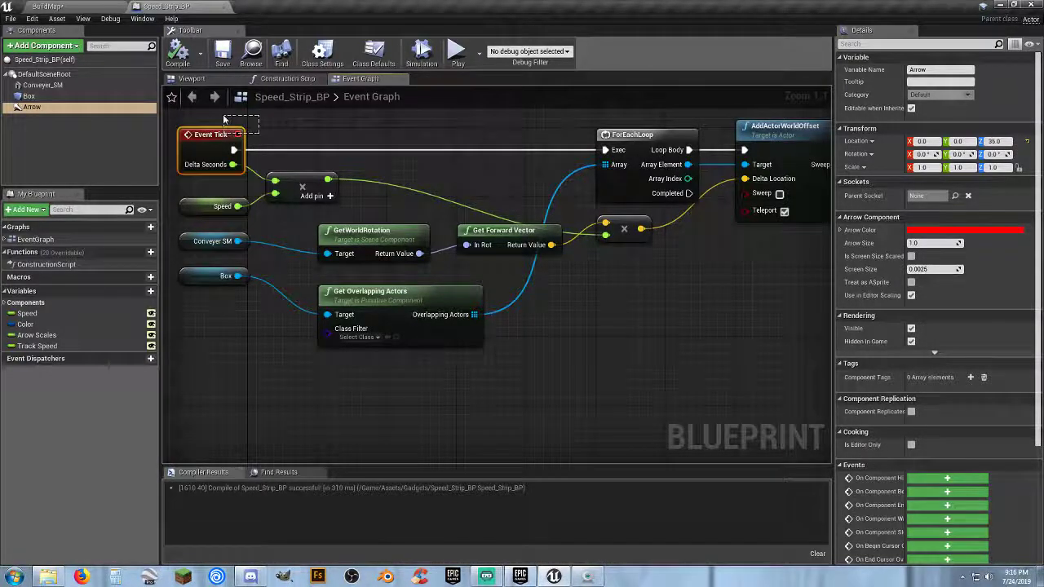
pyautogui.moveTo(224, 120); pyautogui.dragTo(272, 135)
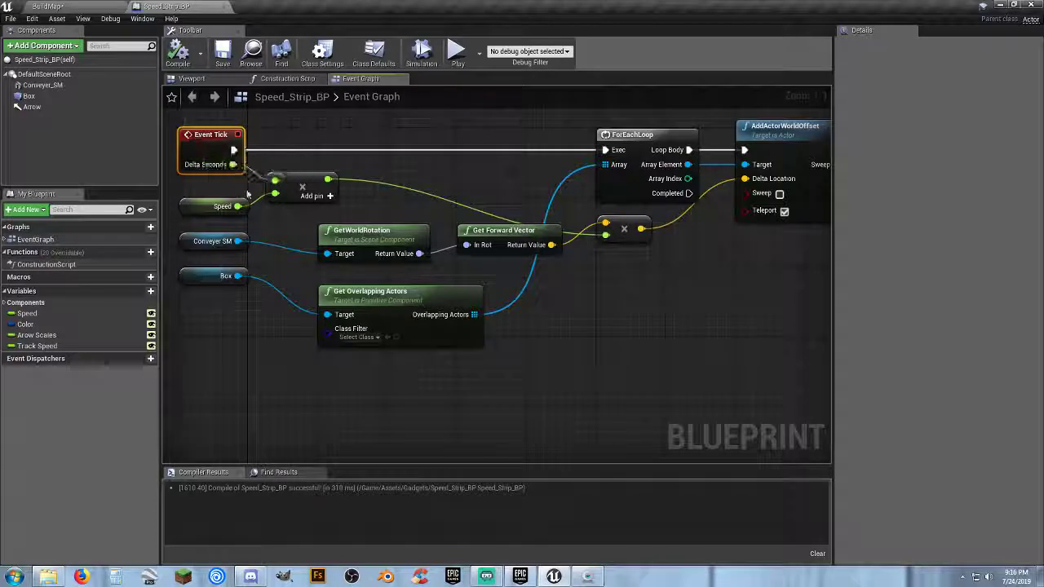
pyautogui.click(209, 207)
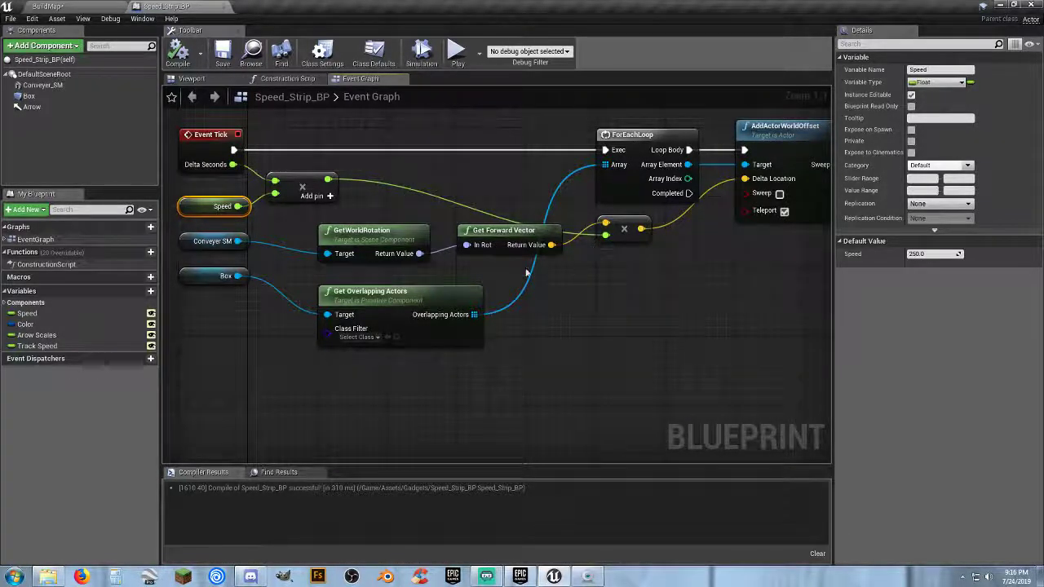
pyautogui.click(208, 242)
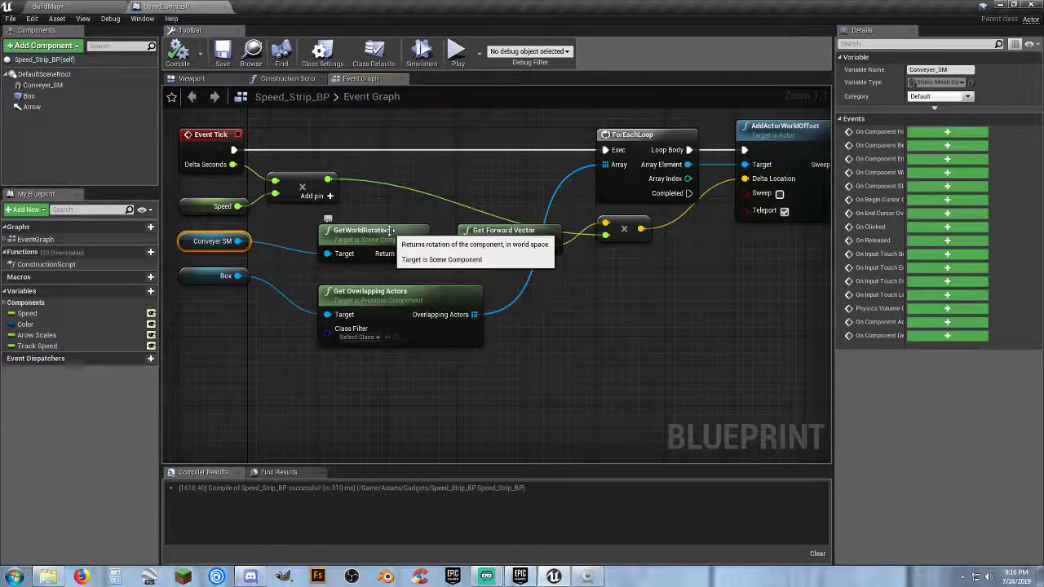
pyautogui.click(414, 248)
pyautogui.click(519, 251)
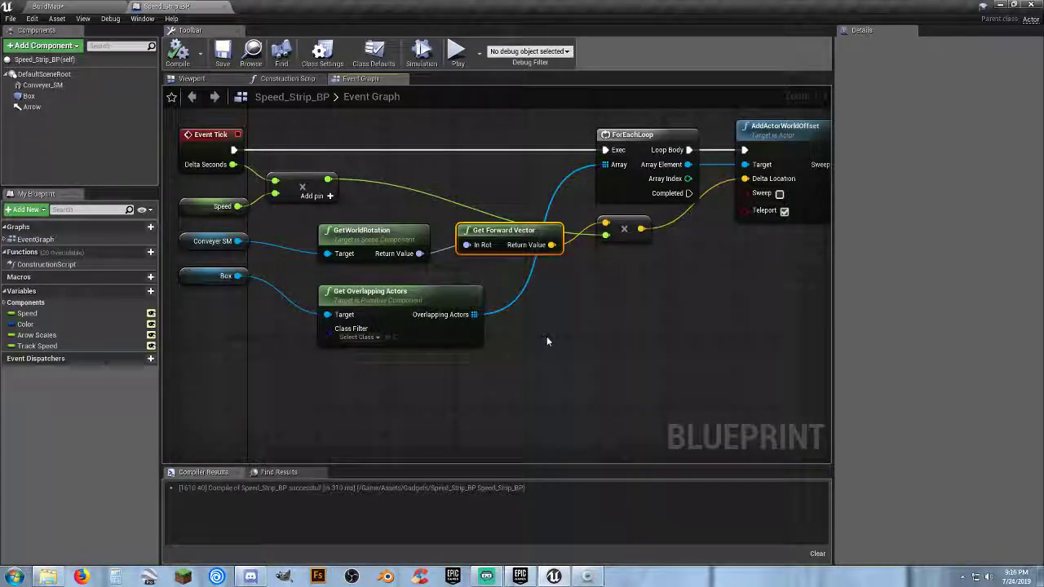
# Step: Examine how the Box's Get Overlapping Actors node feeds the ForEachLoop in the event graph
pyautogui.click(200, 278)
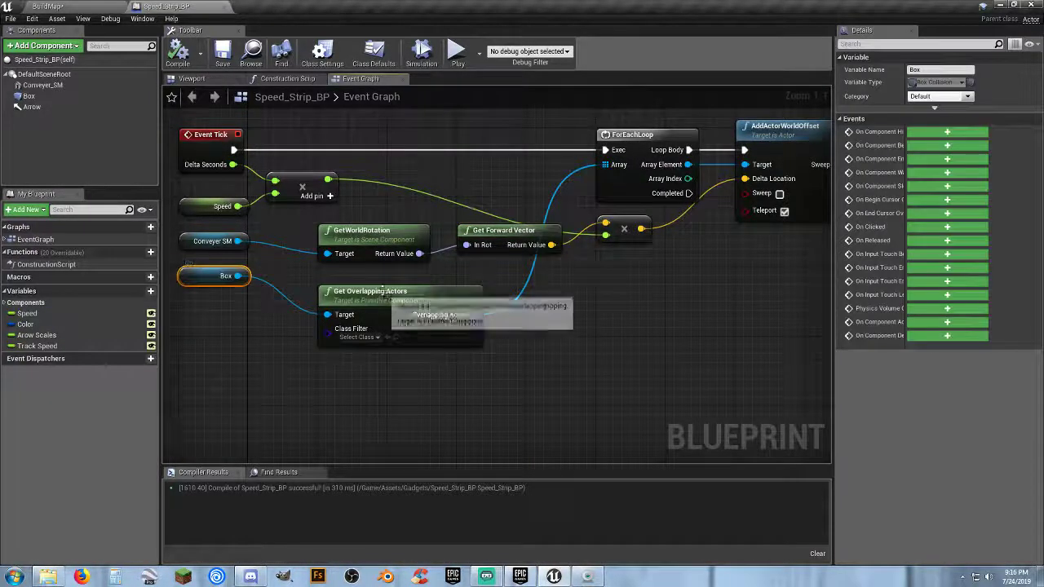
pyautogui.click(342, 291)
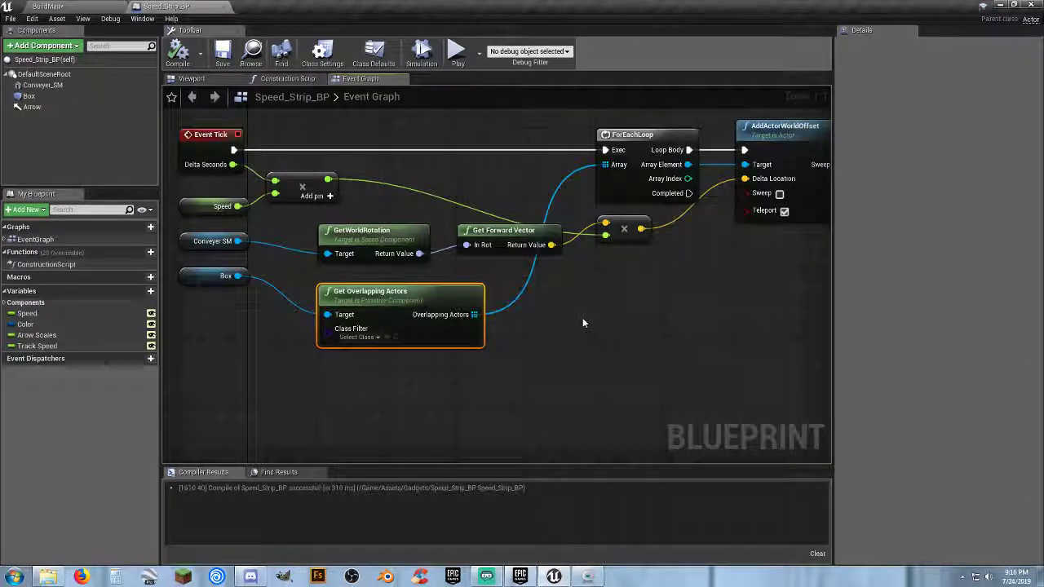
pyautogui.moveTo(507, 362); pyautogui.dragTo(526, 345, button='right')
pyautogui.moveTo(545, 381); pyautogui.dragTo(440, 341)
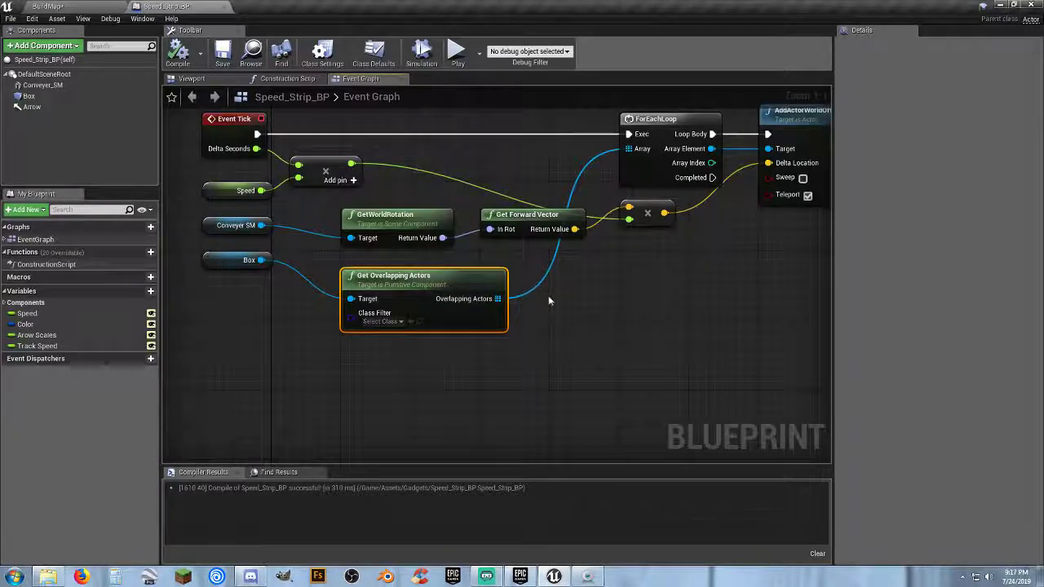
pyautogui.moveTo(552, 298); pyautogui.dragTo(544, 331, button='right')
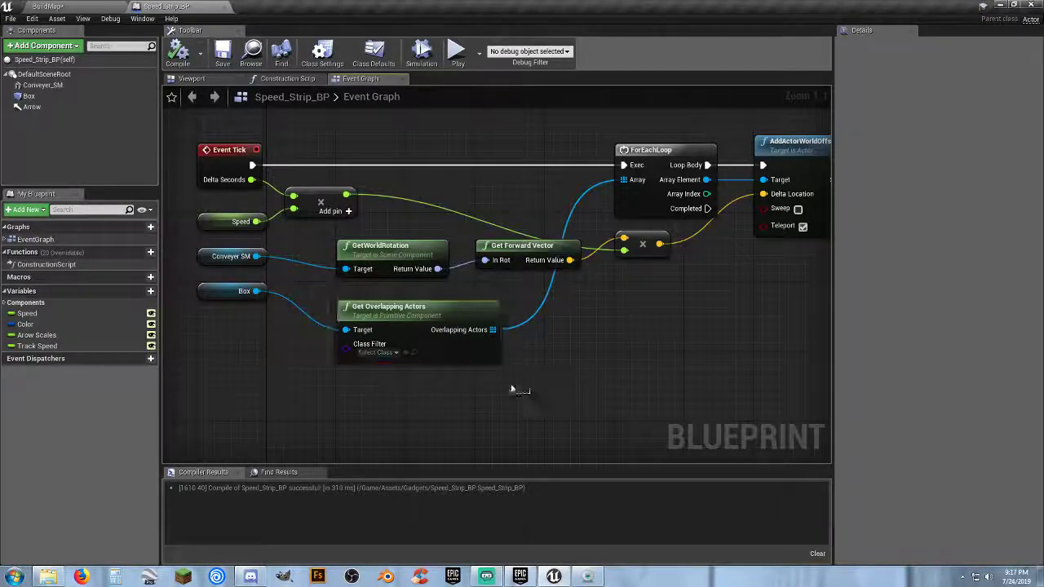
pyautogui.moveTo(530, 393); pyautogui.dragTo(362, 311)
pyautogui.click(232, 292)
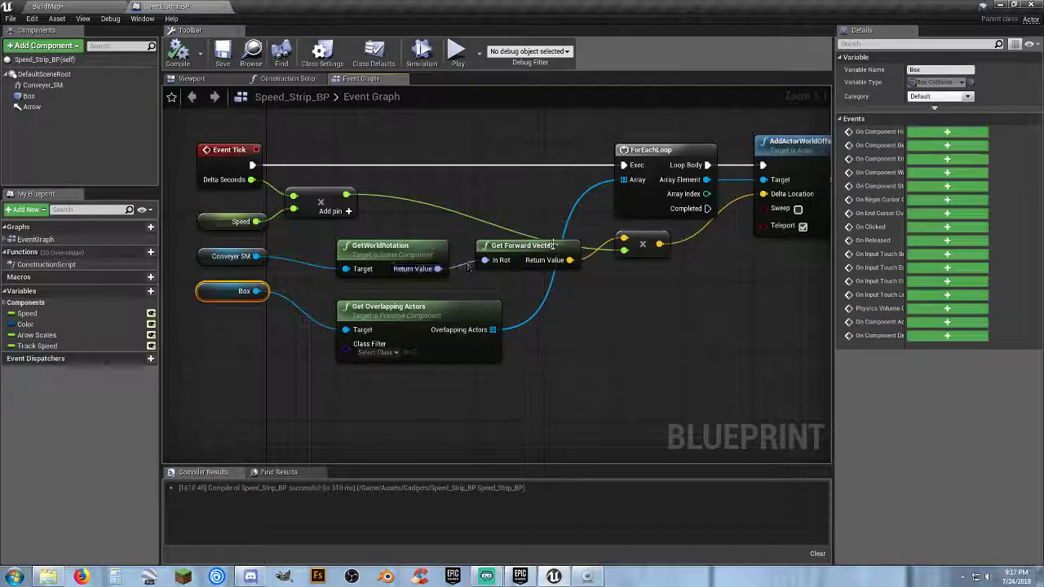
pyautogui.click(649, 160)
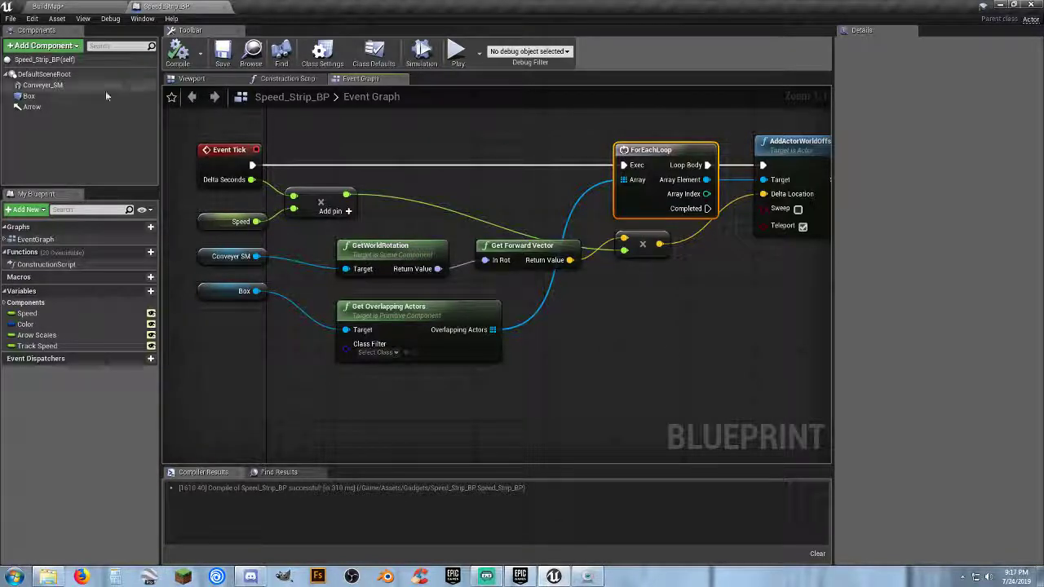
# Step: View the events available for the Box component, such as OnComponentBeginOverlap, without adding one
pyautogui.rightClick(45, 97)
pyautogui.moveTo(106, 114)
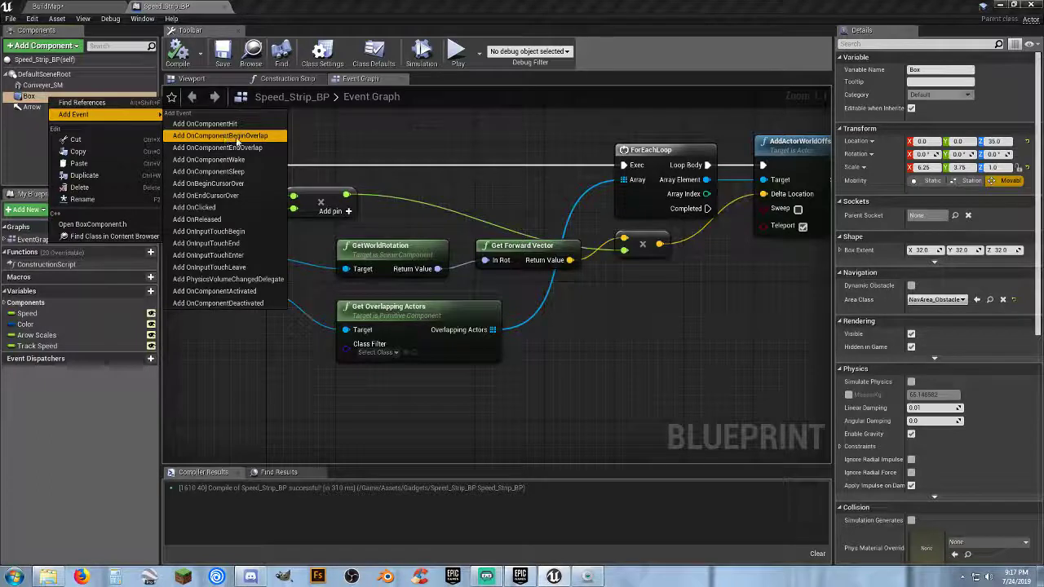
pyautogui.click(636, 356)
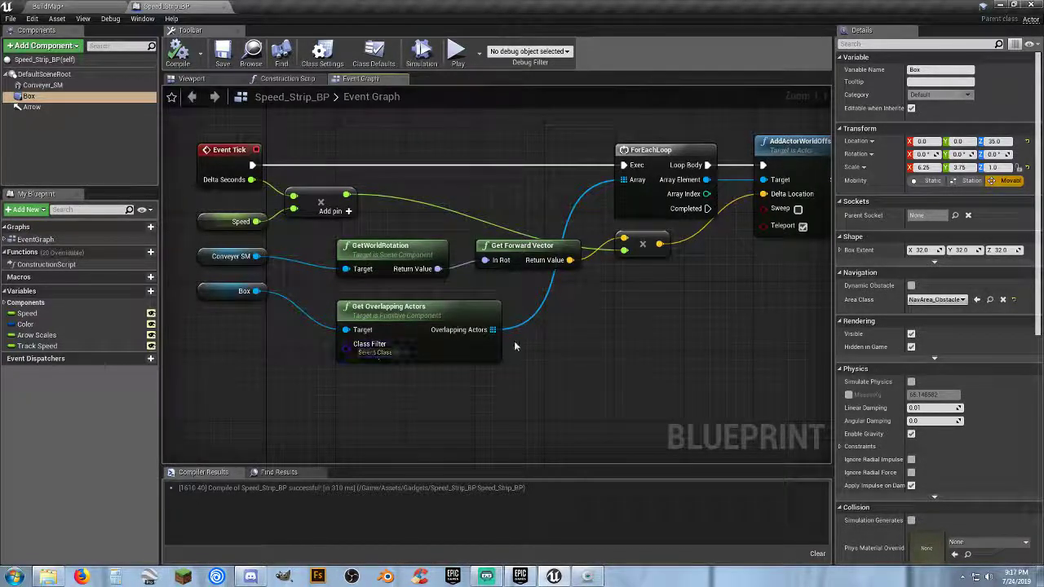
pyautogui.moveTo(603, 341); pyautogui.dragTo(595, 340, button='right')
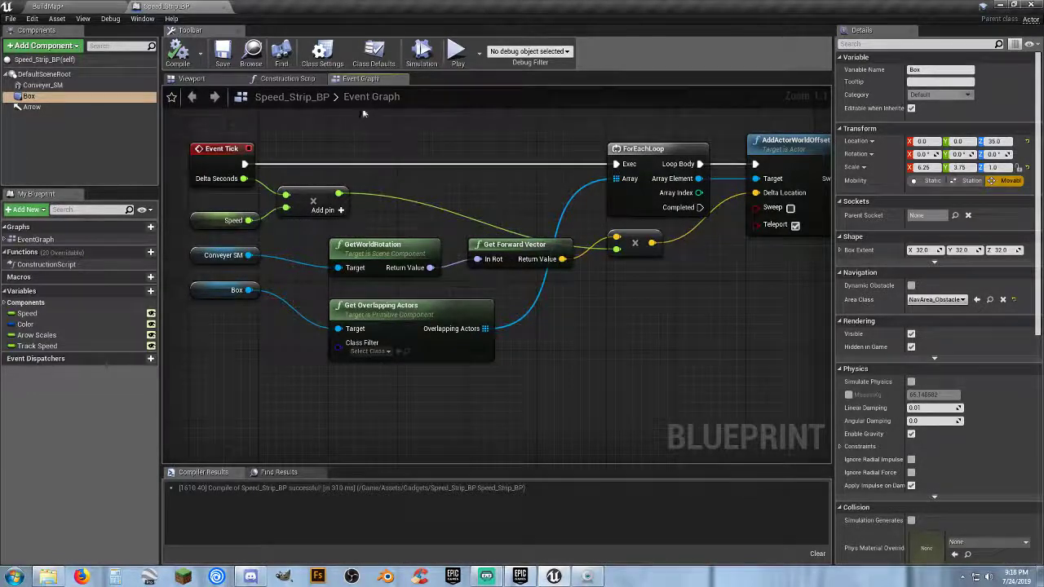
# Step: Examine the construction script's Create Dynamic Material Instance node, its element index, and the material slots of Conveyer_SM
pyautogui.click(287, 78)
pyautogui.moveTo(460, 178); pyautogui.dragTo(474, 156, button='right')
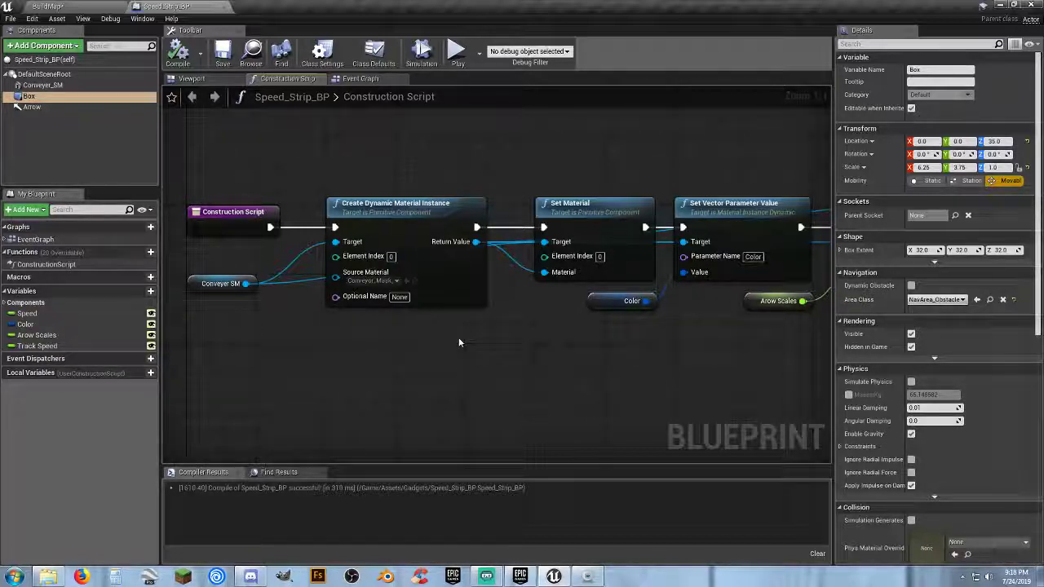
pyautogui.click(204, 284)
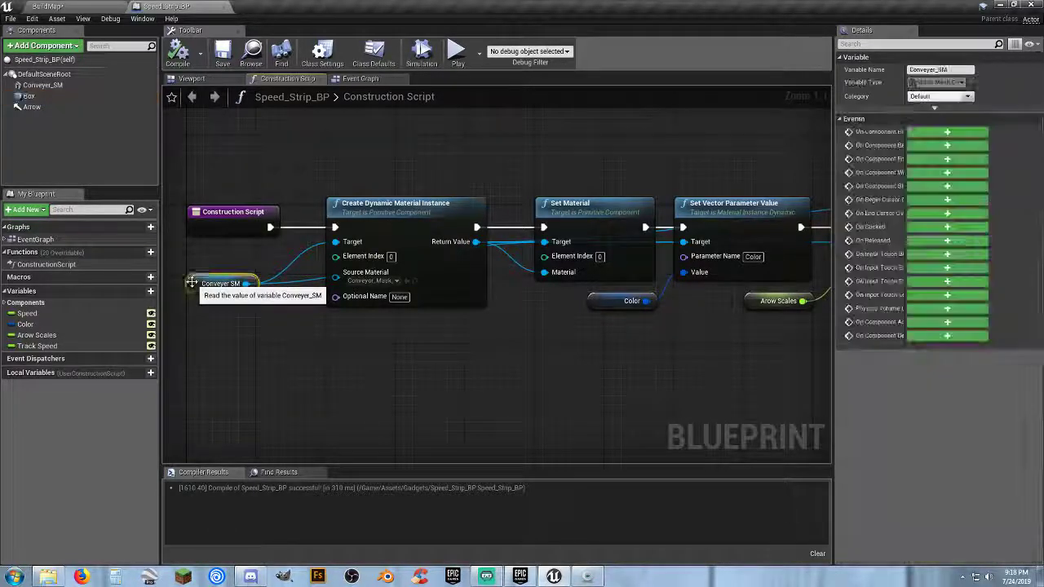
pyautogui.moveTo(443, 351); pyautogui.dragTo(433, 354, button='right')
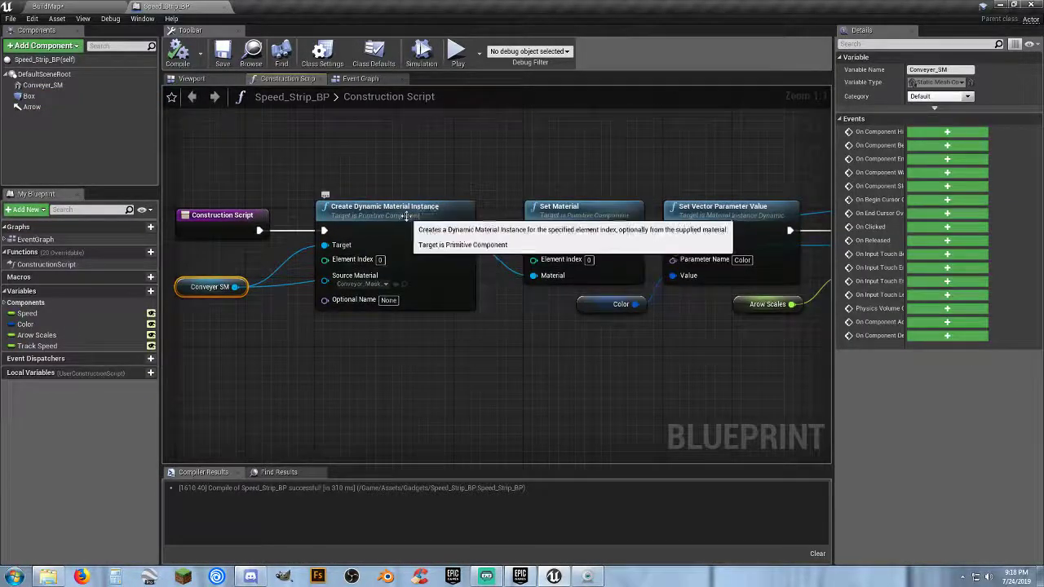
pyautogui.click(417, 281)
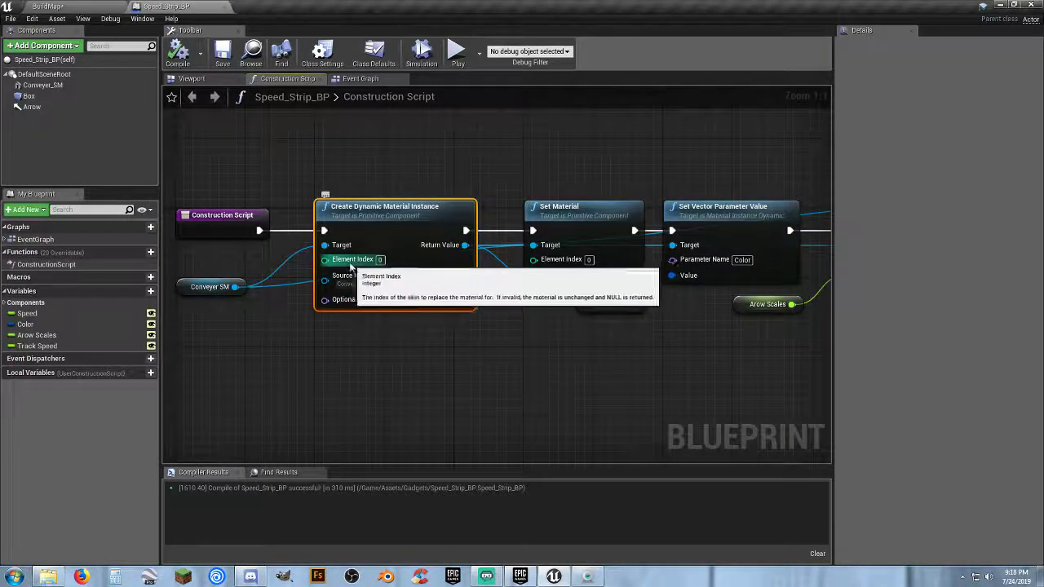
pyautogui.click(59, 87)
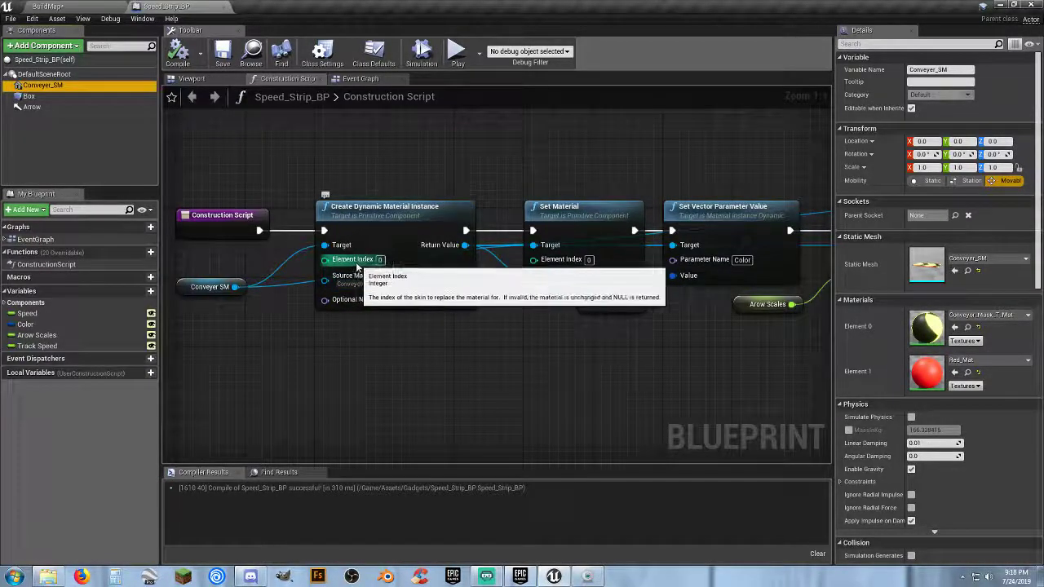
pyautogui.moveTo(522, 268); pyautogui.dragTo(533, 276)
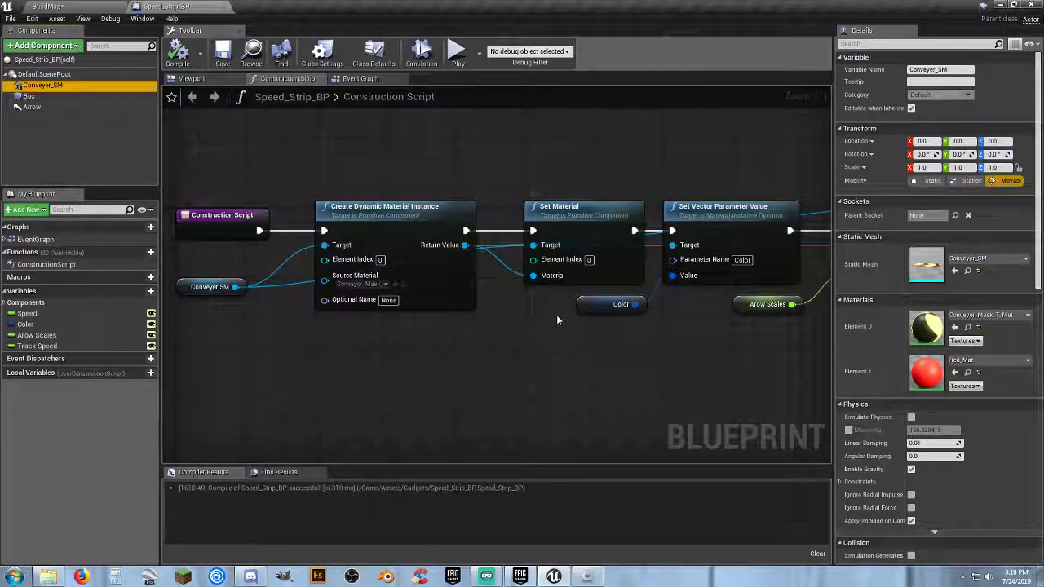
pyautogui.click(432, 224)
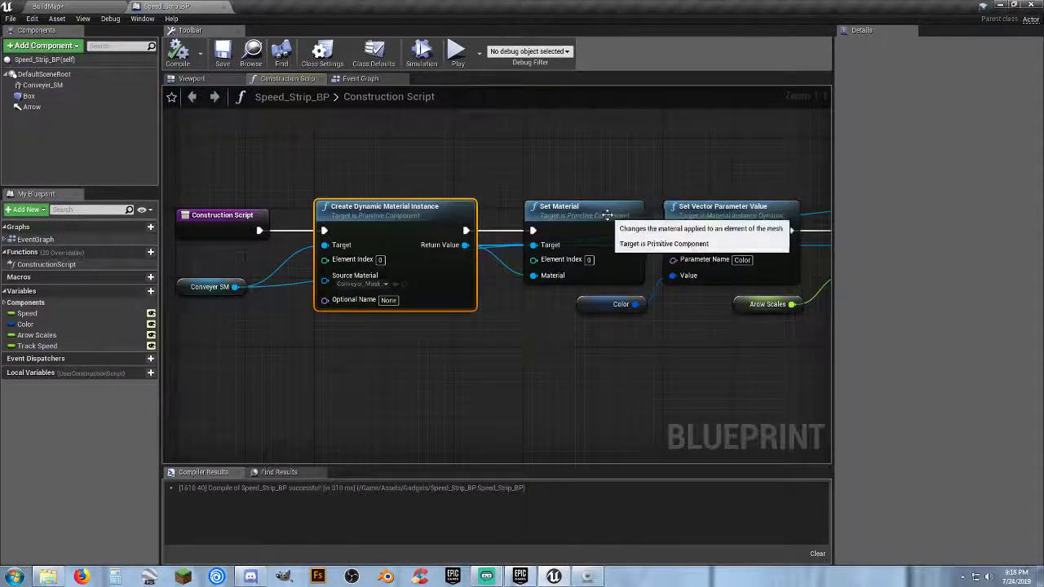
# Step: Examine how the Set Material node uses the dynamic material instance and its Source Material in the construction script
pyautogui.click(532, 202)
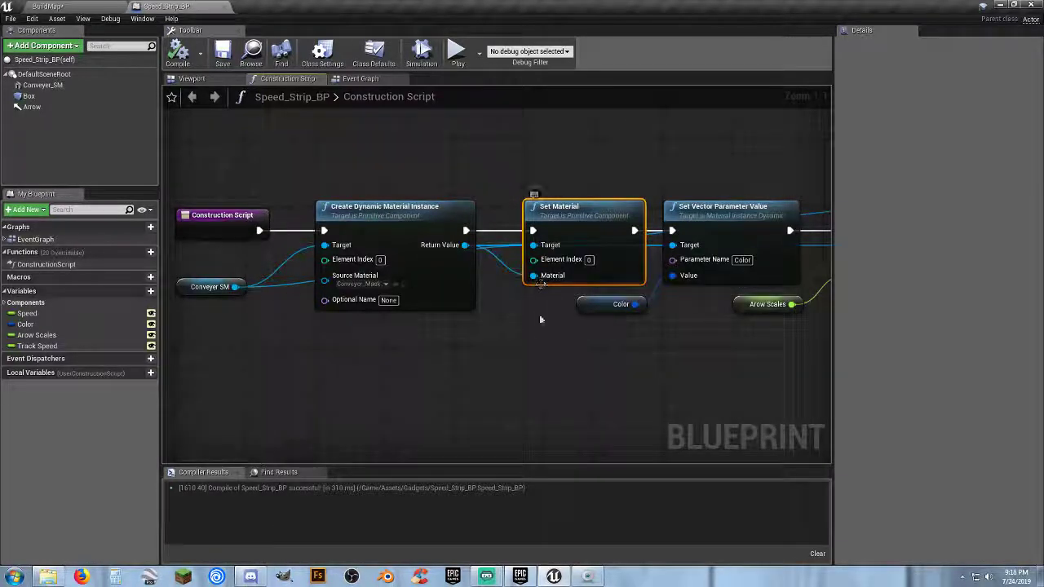
pyautogui.moveTo(547, 354); pyautogui.dragTo(551, 348, button='right')
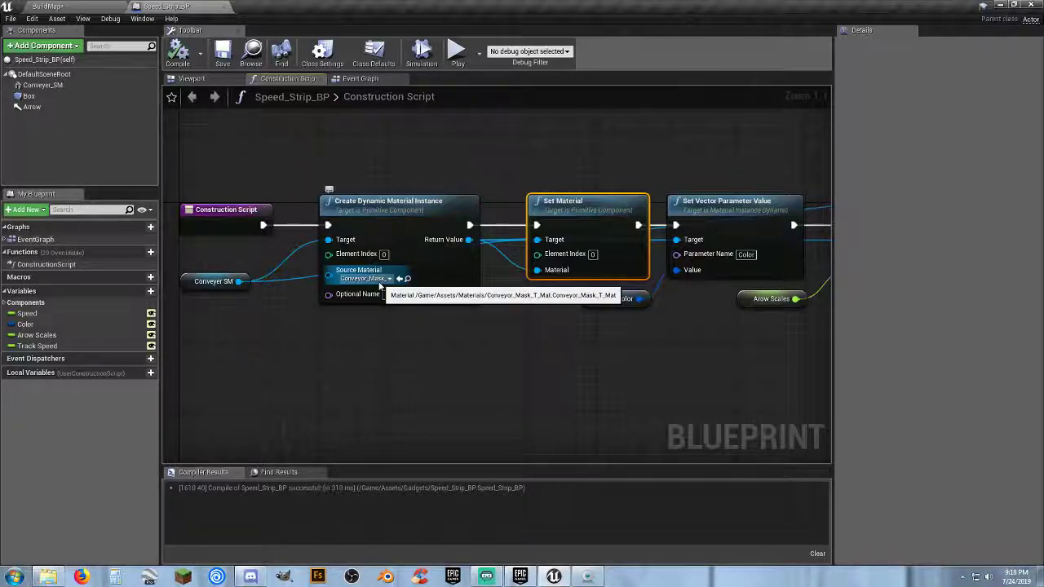
pyautogui.moveTo(645, 344); pyautogui.dragTo(645, 338, button='right')
# Step: Examine how the Set Vector and Set Scalar Parameter Value nodes pass Color, Arow Scales and Track Speed to the material's Color, X Scale and X Speed parameters
pyautogui.click(741, 201)
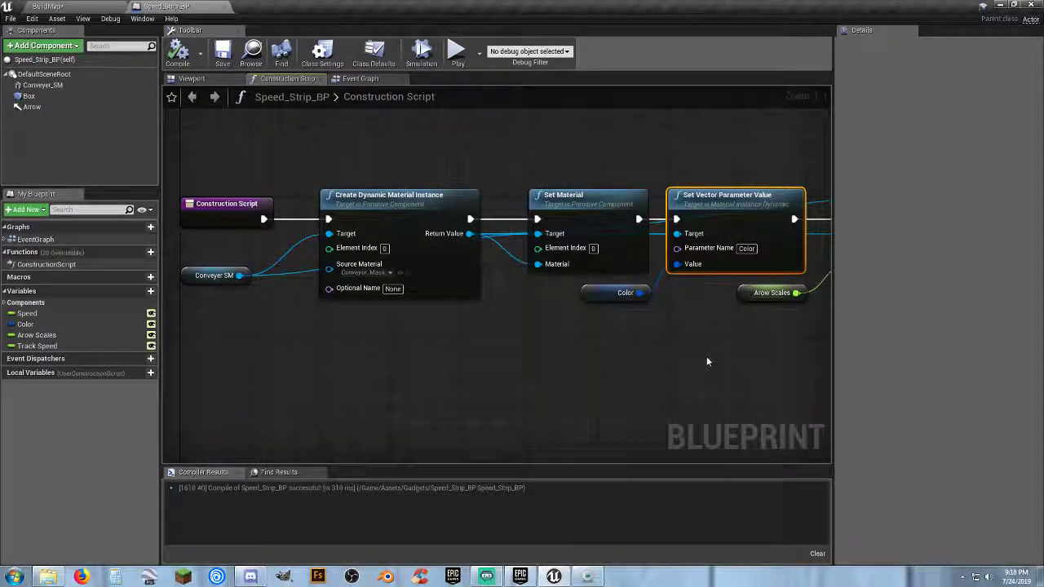
pyautogui.moveTo(707, 362); pyautogui.dragTo(615, 361, button='right')
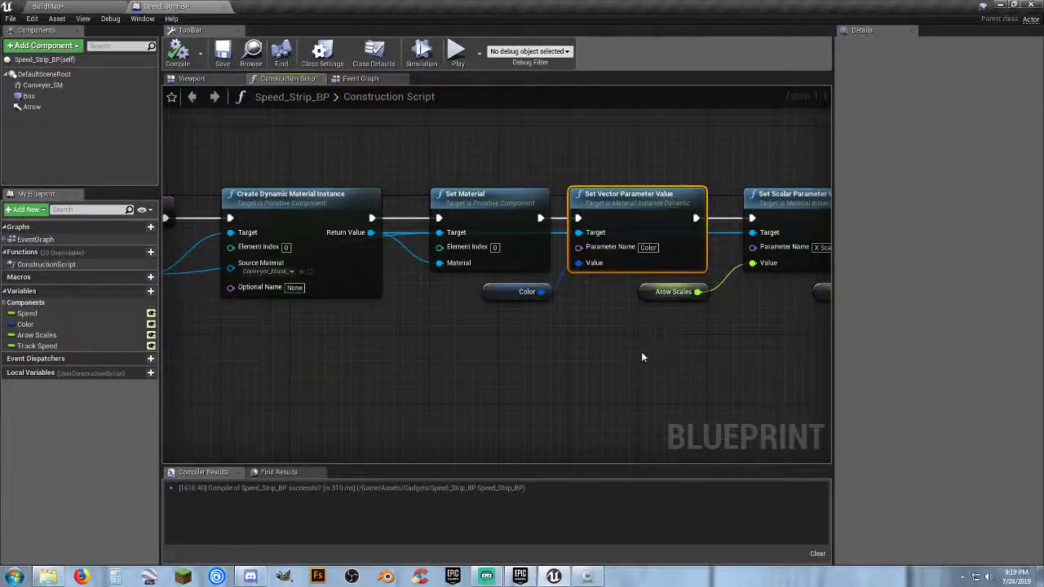
pyautogui.moveTo(641, 357); pyautogui.dragTo(525, 341, button='right')
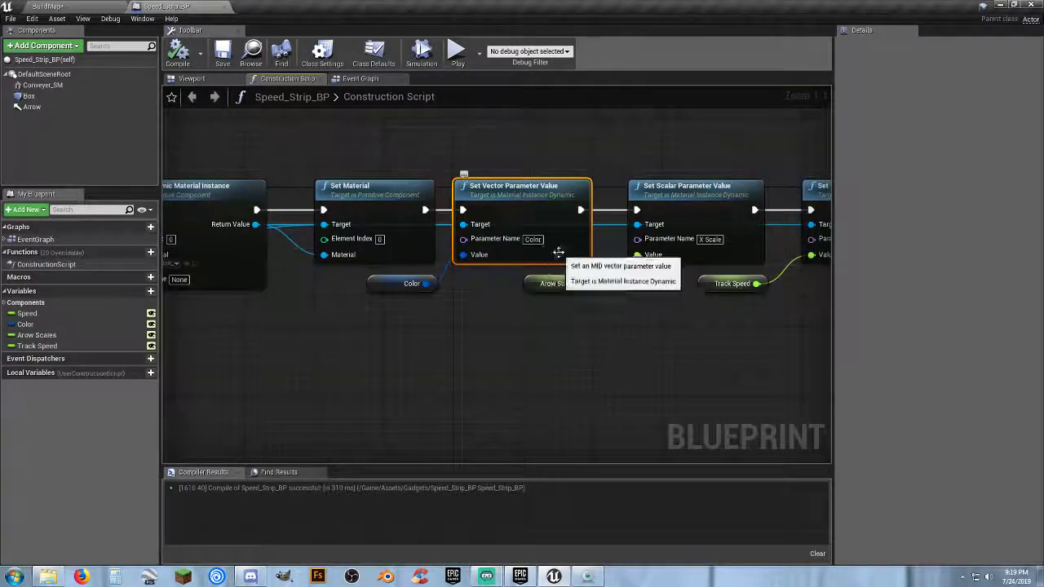
pyautogui.moveTo(637, 315); pyautogui.dragTo(605, 315, button='right')
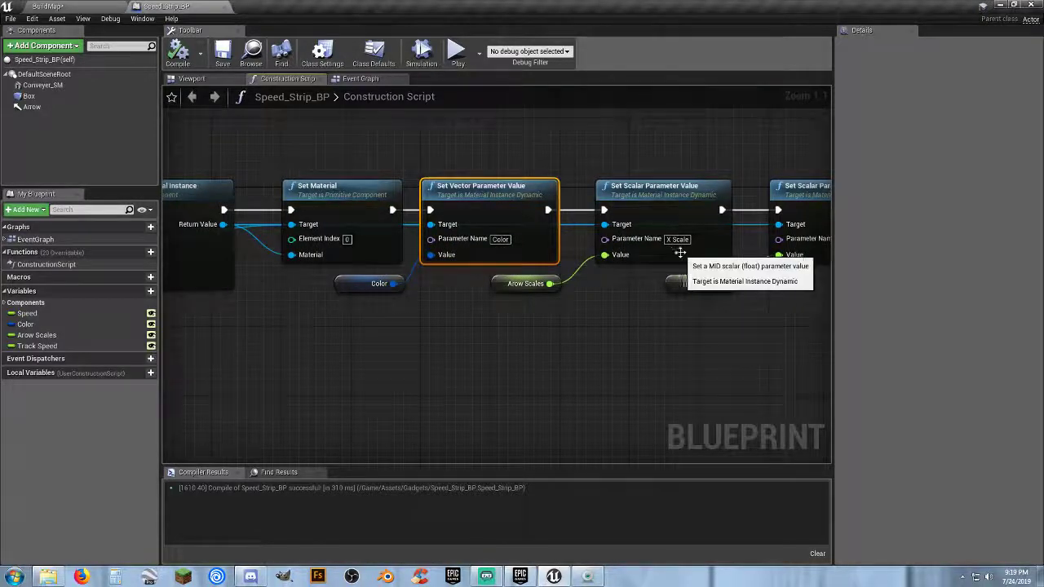
pyautogui.moveTo(696, 337); pyautogui.dragTo(589, 320, button='right')
pyautogui.moveTo(542, 348)
pyautogui.mouseDown(button='right')
pyautogui.moveTo(769, 350)
pyautogui.moveTo(562, 345)
pyautogui.mouseUp(button='right')
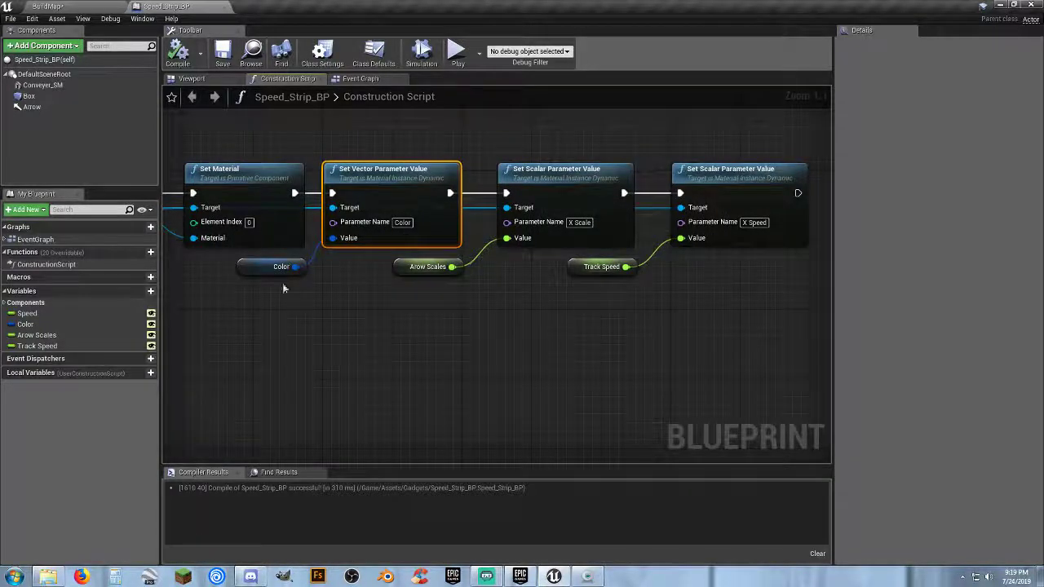
# Step: Close the Speed_Strip_BP blueprint and open the Conveyor_Mask_T_Mat material from the Assets/Materials folder
pyautogui.click(198, 7)
pyautogui.moveTo(376, 292); pyautogui.dragTo(411, 291, button='right')
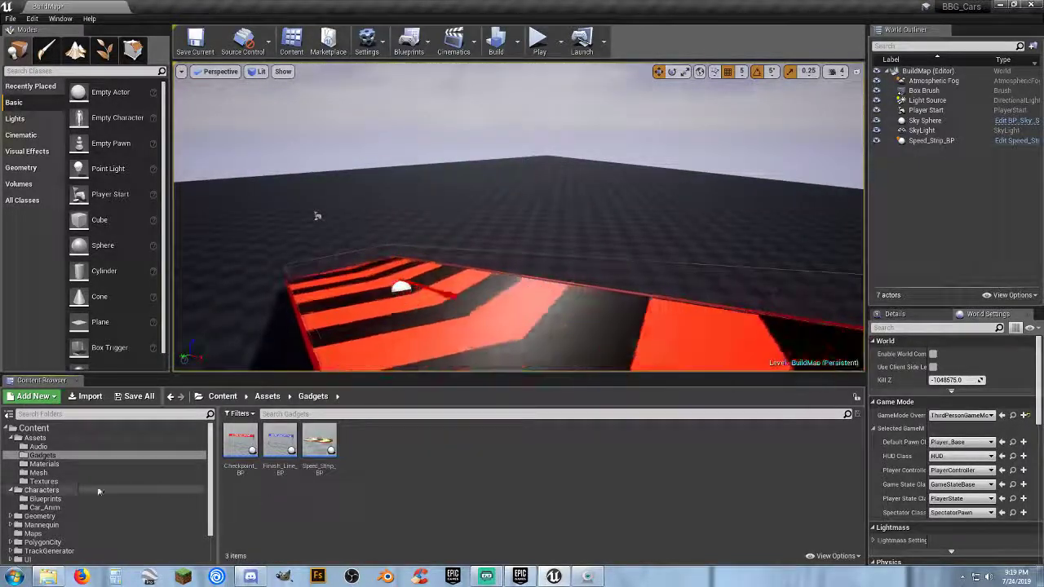
pyautogui.click(49, 463)
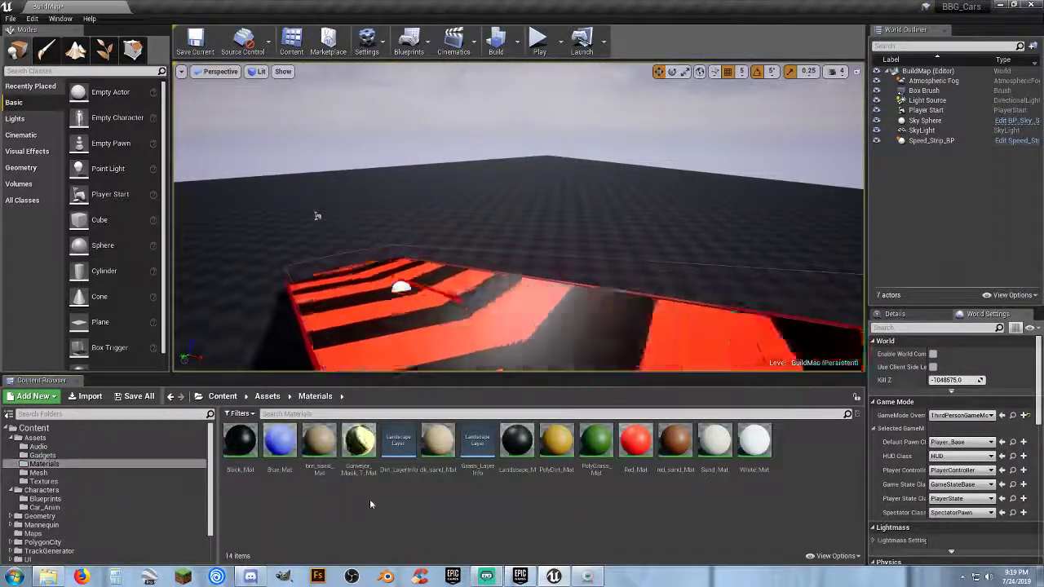
pyautogui.click(359, 465)
pyautogui.doubleClick(363, 470)
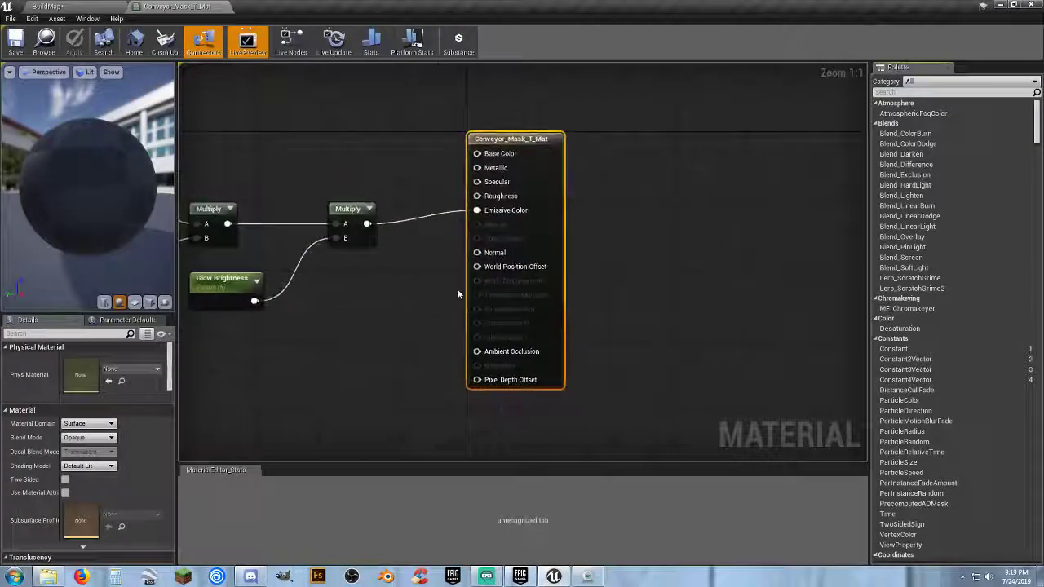
# Step: Examine how the material's X Scale, X Speed and Y Speed parameters feed the Panner node that scrolls the arrow texture
pyautogui.moveTo(323, 302); pyautogui.dragTo(813, 213, button='right')
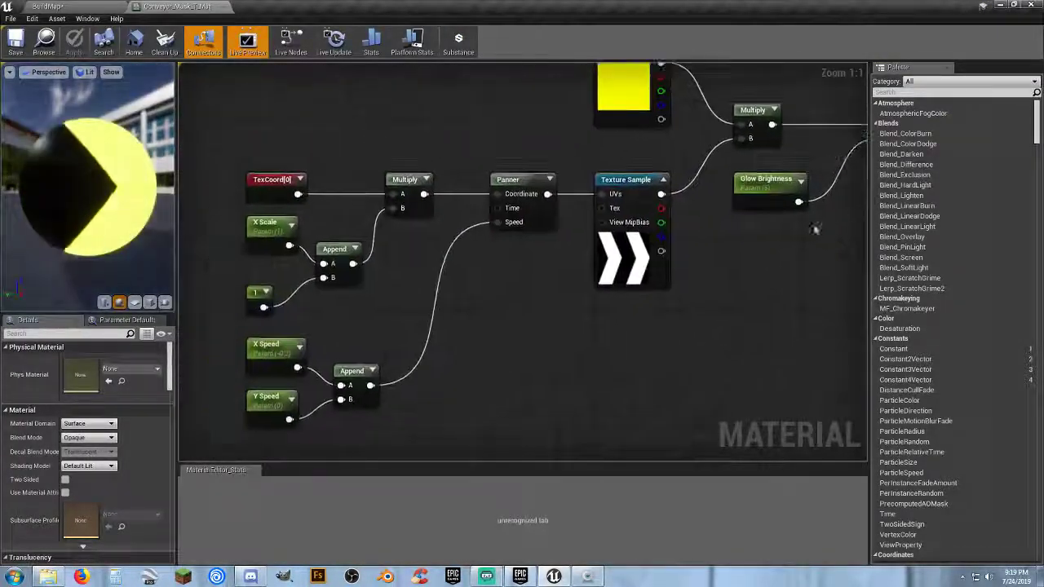
pyautogui.moveTo(557, 361); pyautogui.dragTo(562, 336, button='right')
pyautogui.click(257, 199)
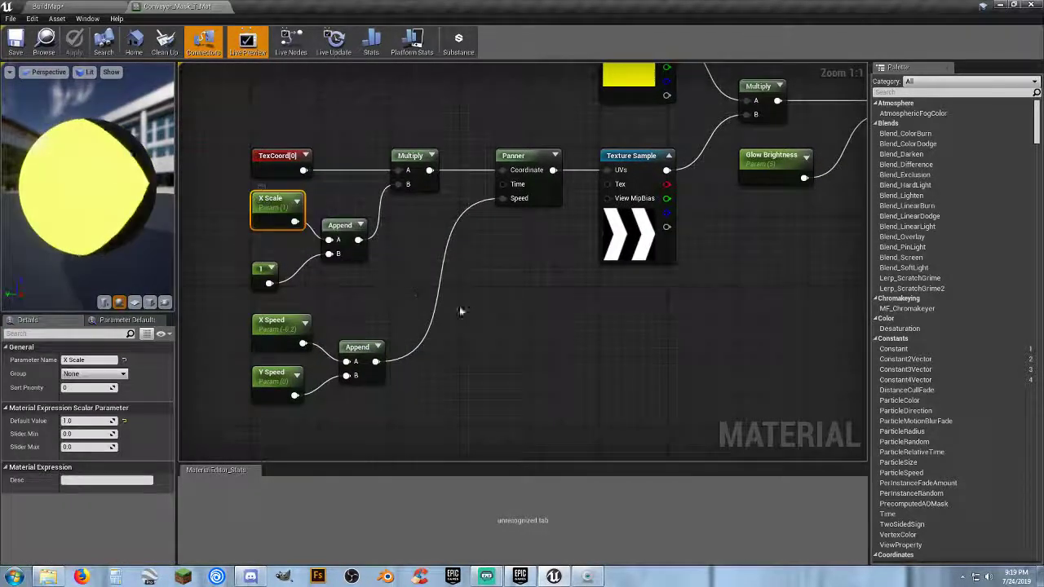
pyautogui.click(299, 280)
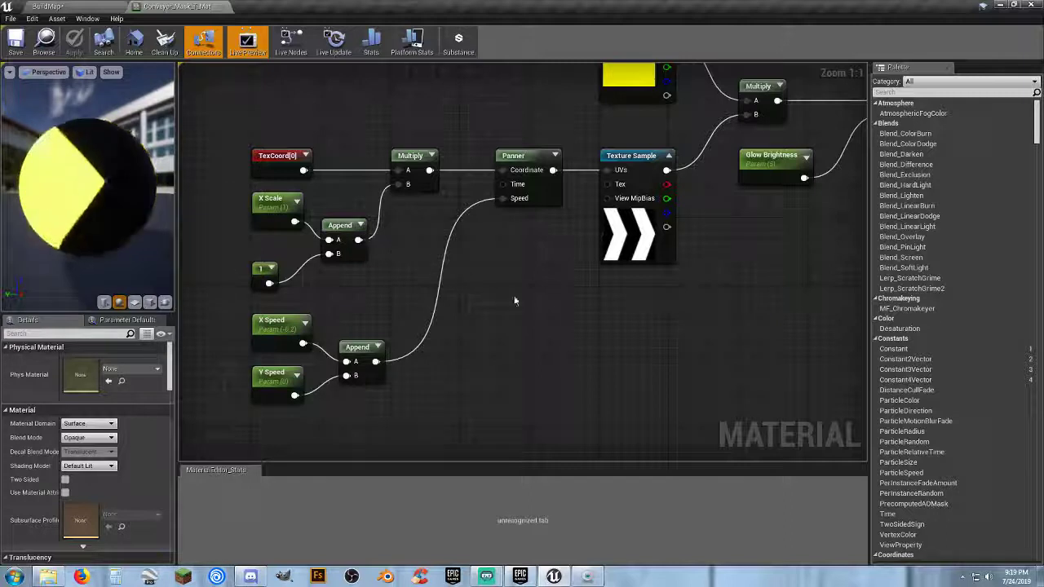
pyautogui.moveTo(531, 318); pyautogui.dragTo(513, 325, button='right')
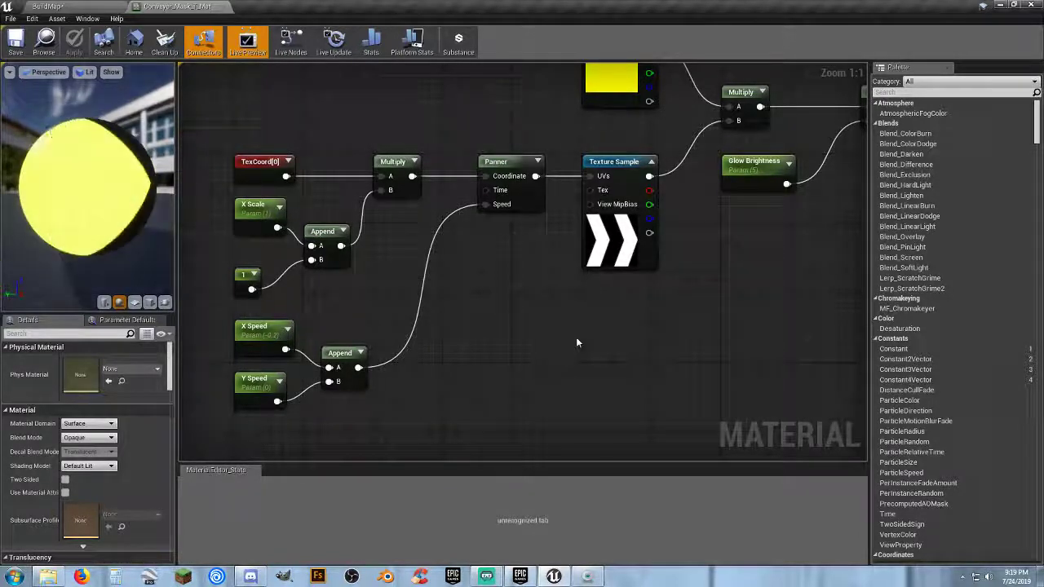
# Step: Examine how the Color parameter, arrow Texture Sample and Glow Brightness are multiplied into the material's Emissive Color
pyautogui.moveTo(569, 340); pyautogui.dragTo(537, 400, button='right')
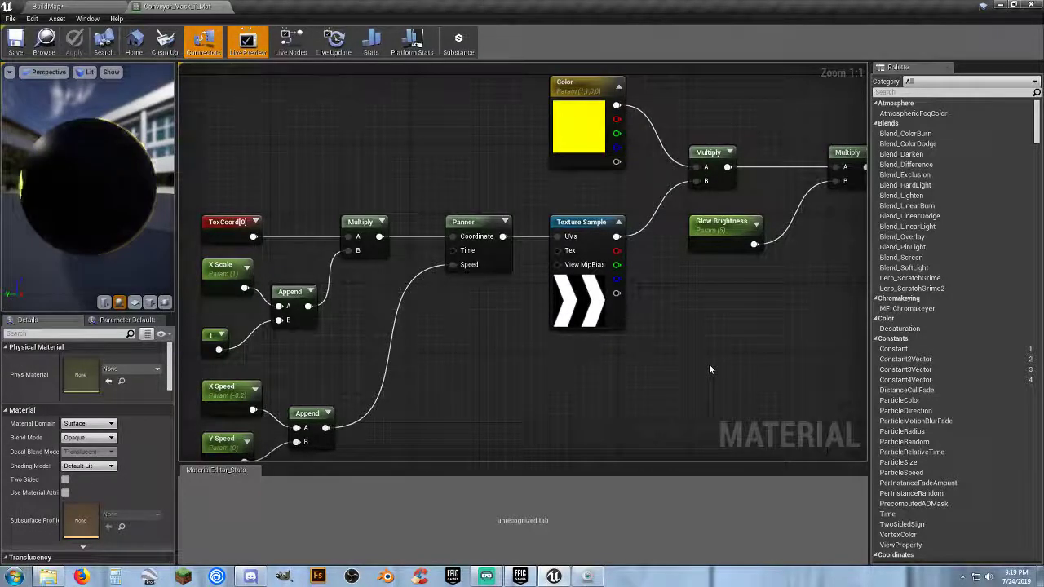
pyautogui.moveTo(725, 361); pyautogui.dragTo(403, 379, button='right')
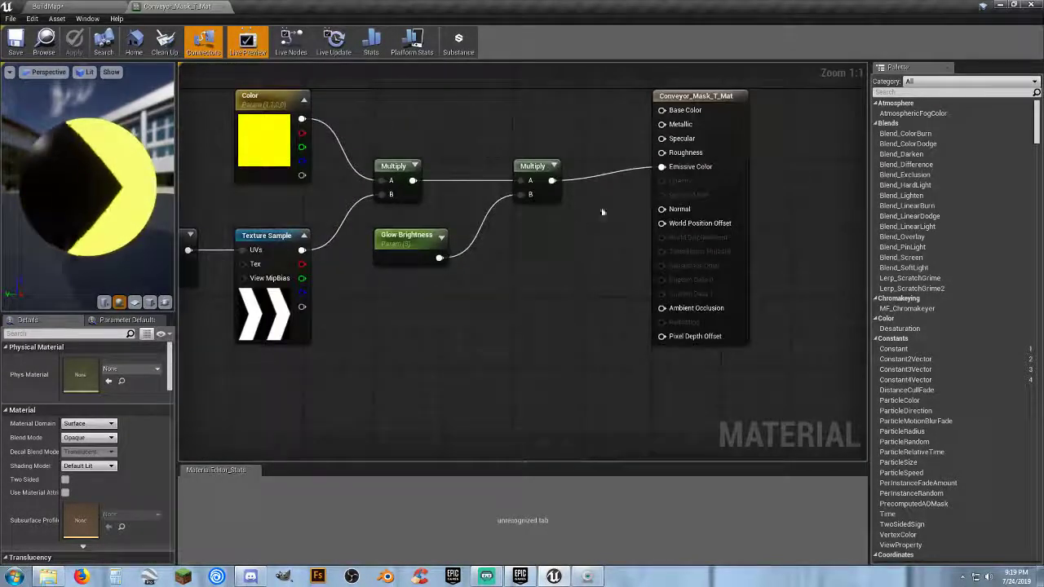
pyautogui.moveTo(500, 255); pyautogui.dragTo(513, 309, button='right')
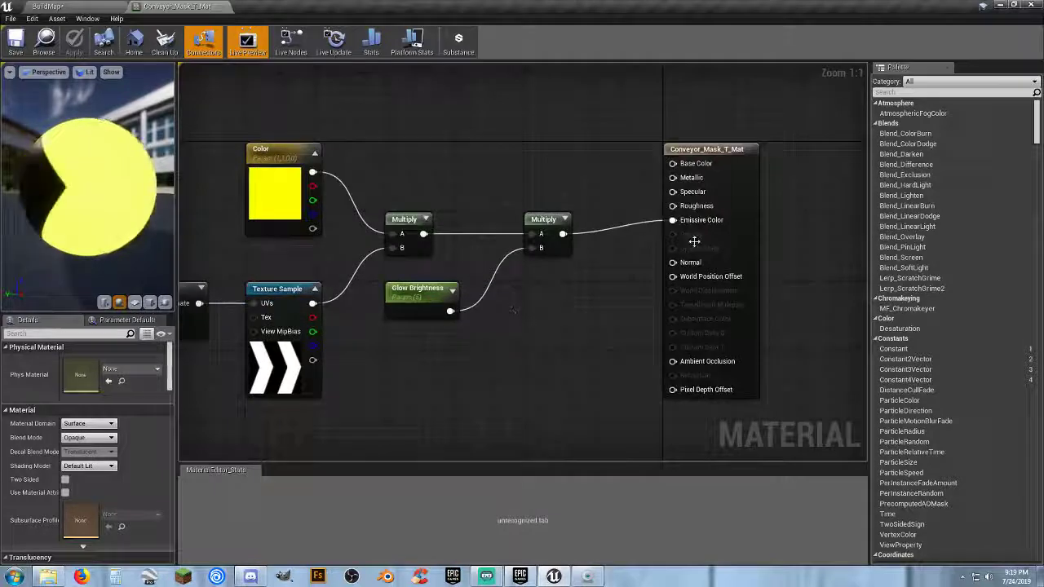
pyautogui.moveTo(468, 387); pyautogui.dragTo(624, 236, button='right')
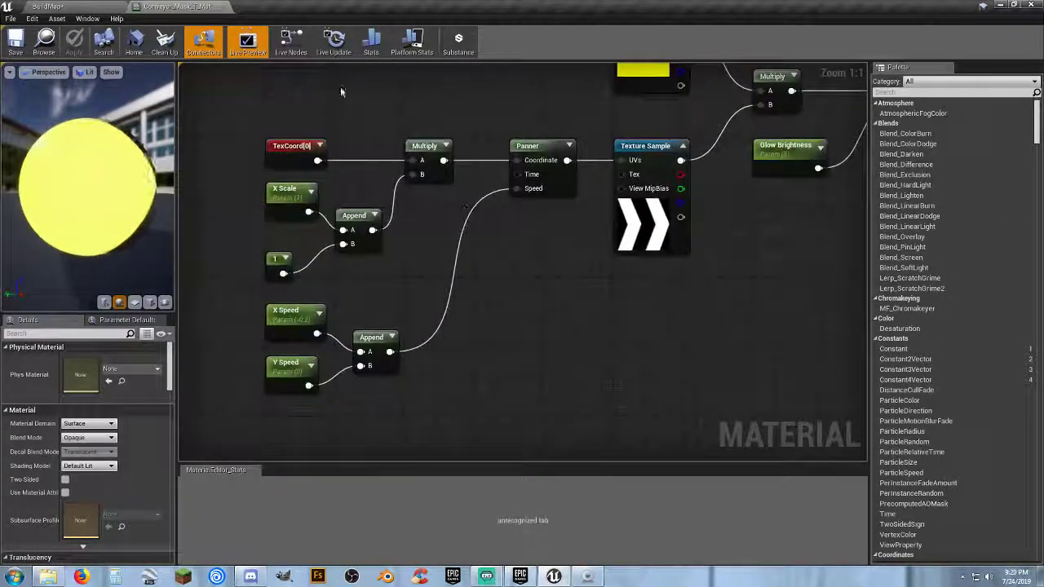
# Step: Close the Conveyor_Mask_T_Mat material and view the whole speed strip in the BuildMap level
pyautogui.click(225, 7)
pyautogui.scroll(-5, 317, 215)
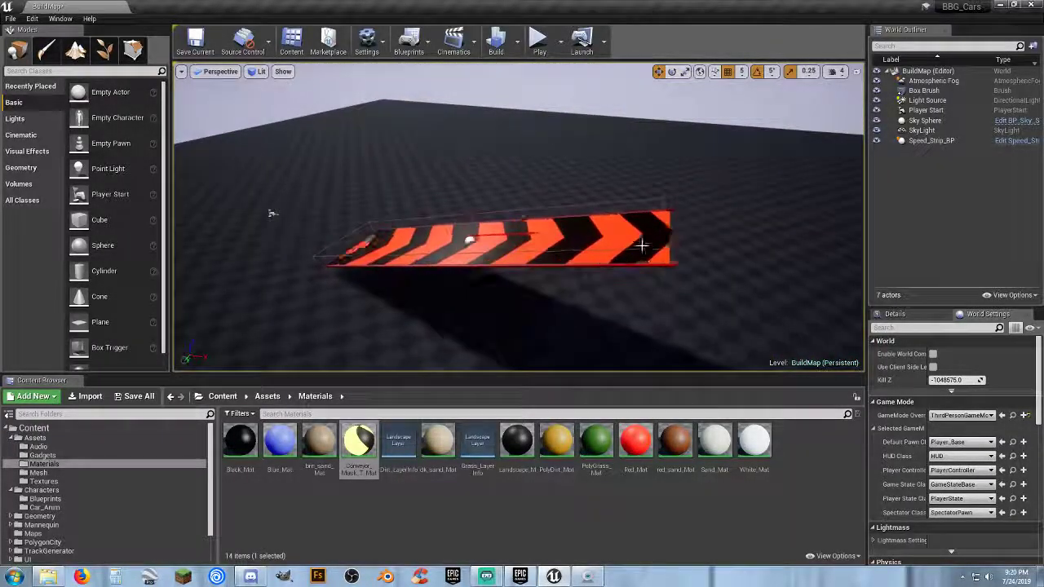
pyautogui.press('w')
pyautogui.moveTo(652, 255); pyautogui.dragTo(652, 301, button='right')
pyautogui.press('s')
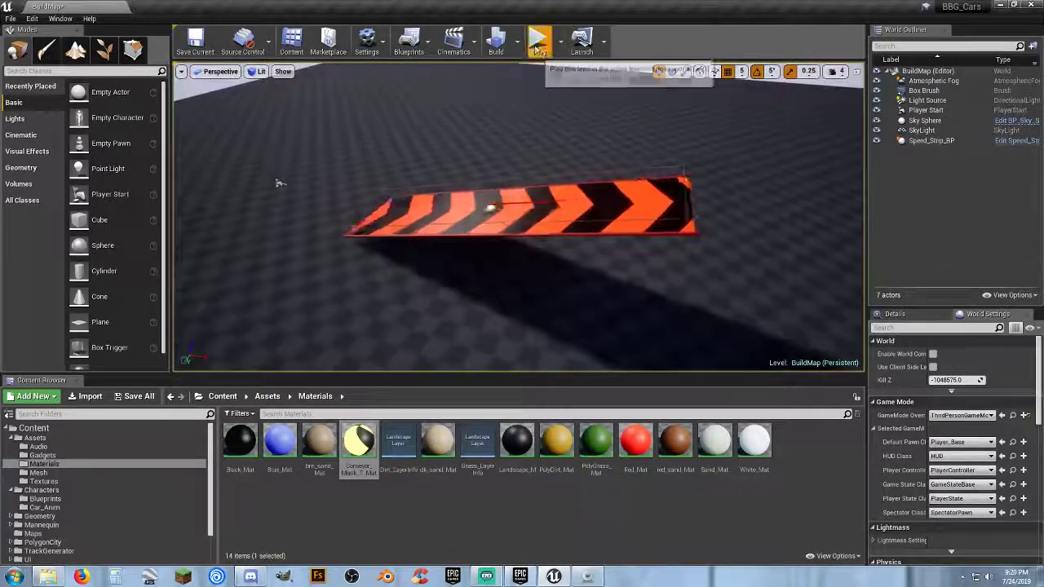
# Step: Play-test BuildMap by running the third-person character onto and along the speed strip several times, and end the play session
pyautogui.click(538, 39)
pyautogui.press('w')
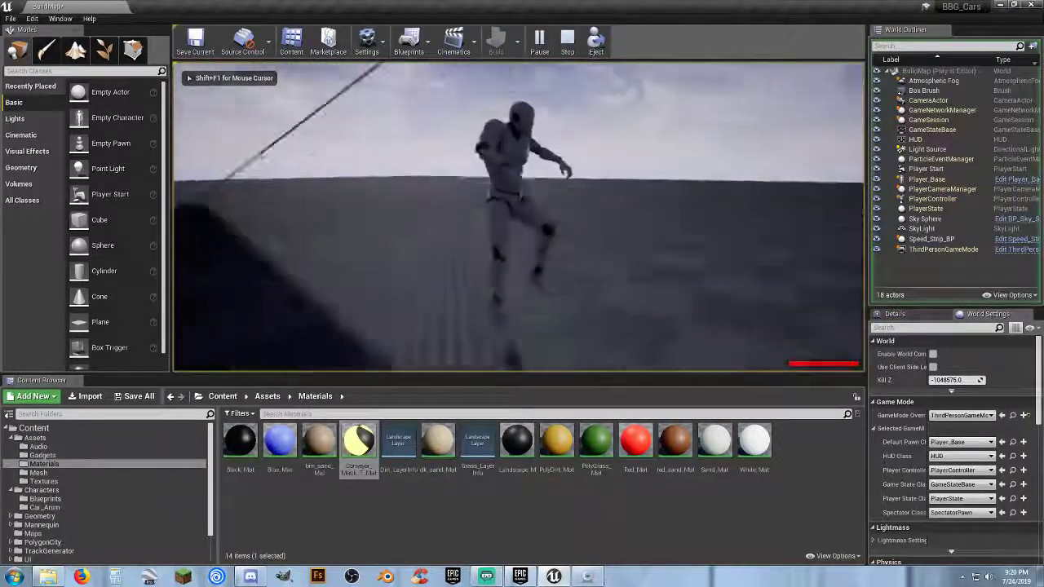
pyautogui.press('a')
pyautogui.press('w')
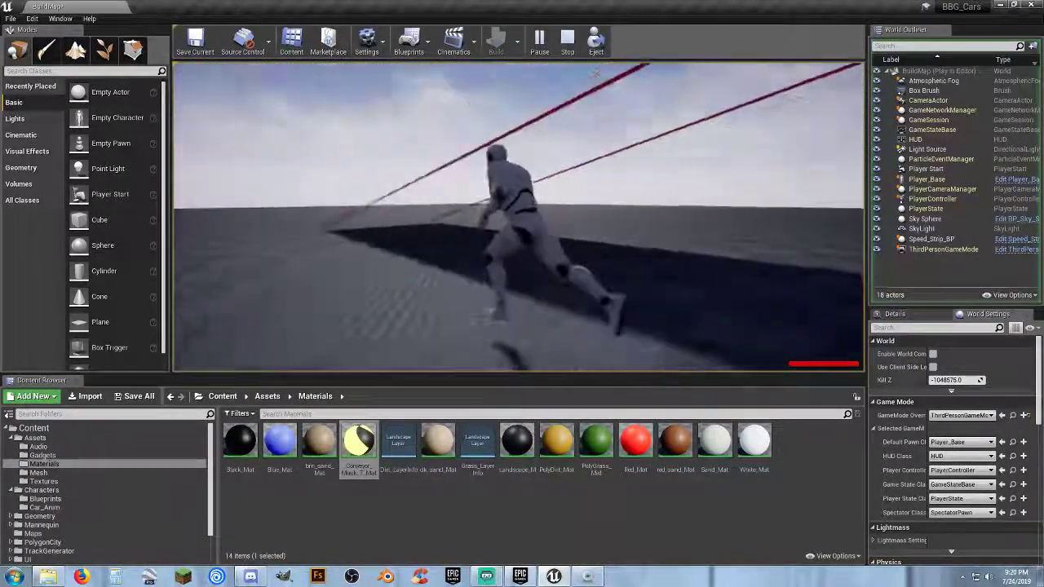
pyautogui.press('w')
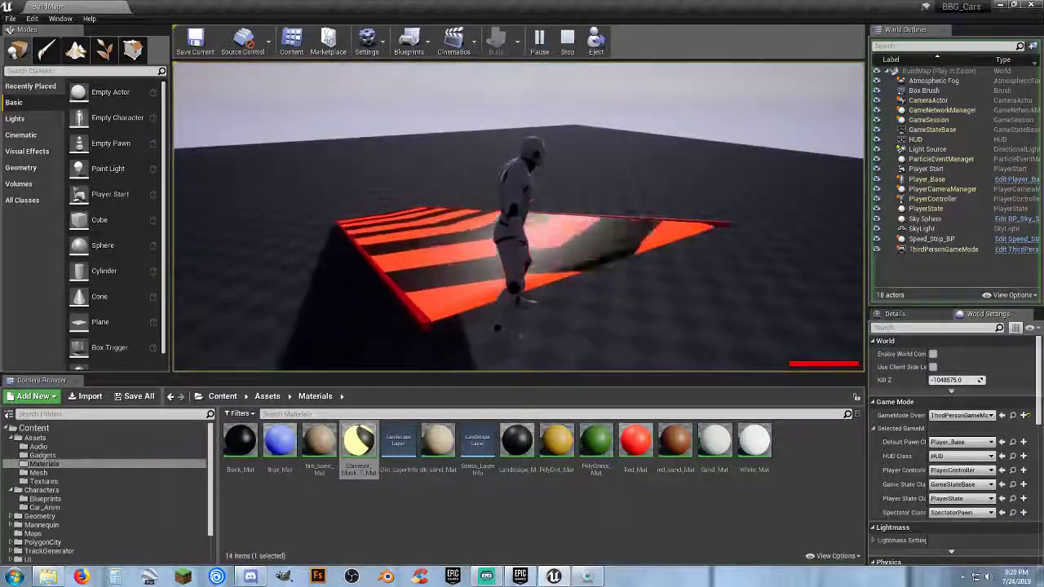
pyautogui.press('w')
pyautogui.press('w')
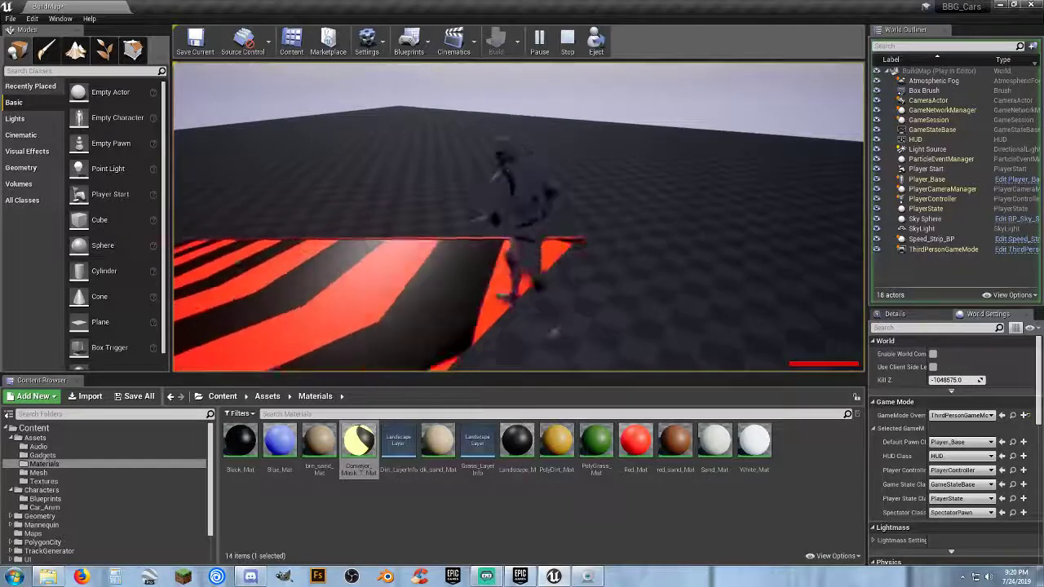
pyautogui.press('w')
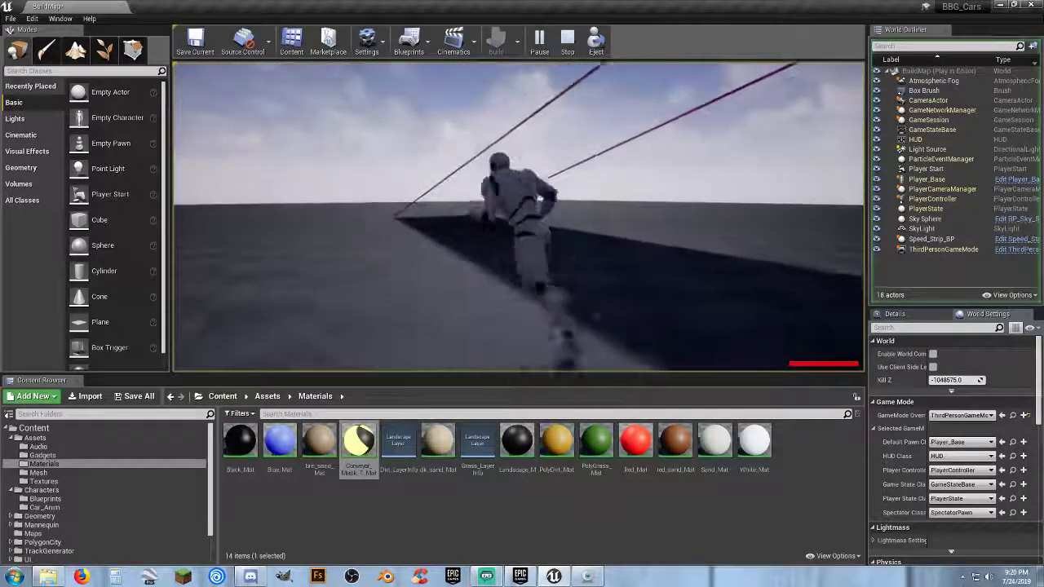
pyautogui.press('w')
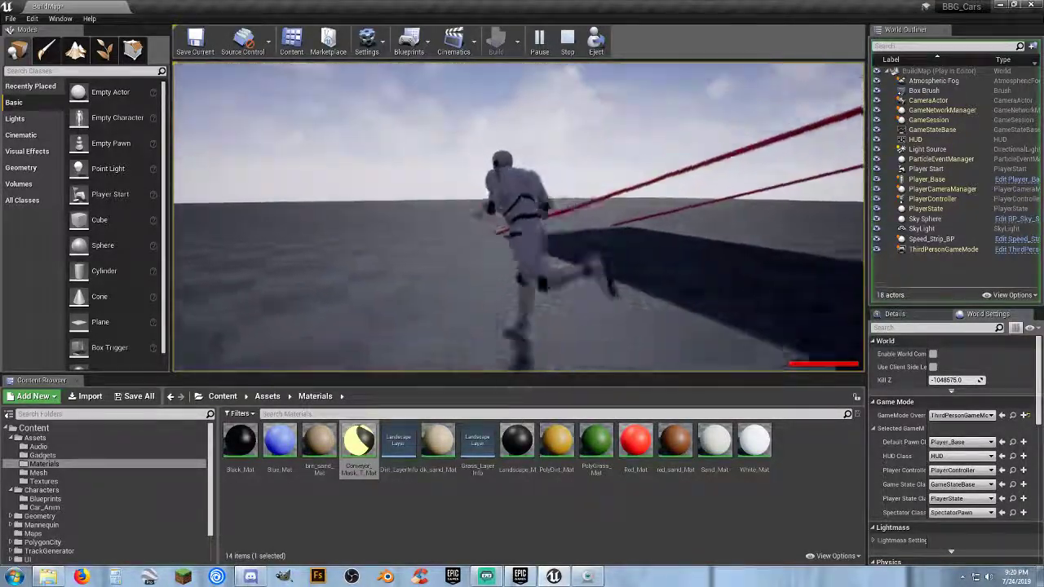
pyautogui.press('w')
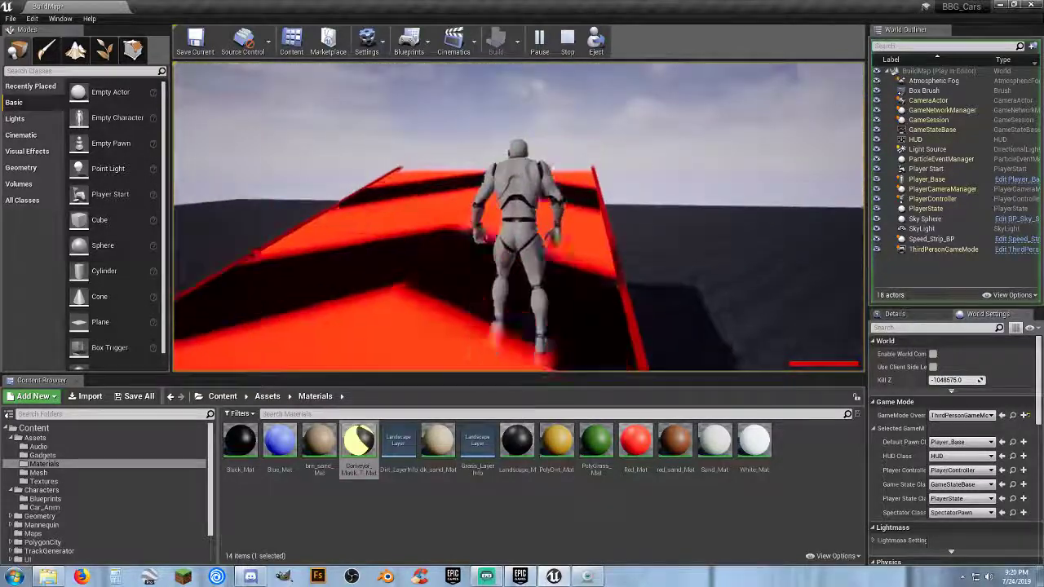
pyautogui.press('w')
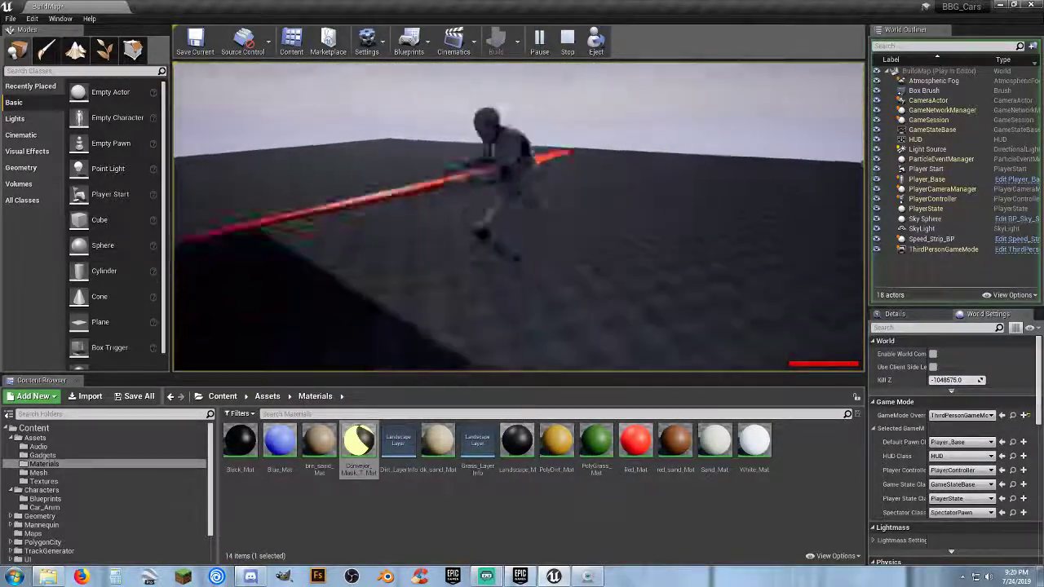
pyautogui.press('w')
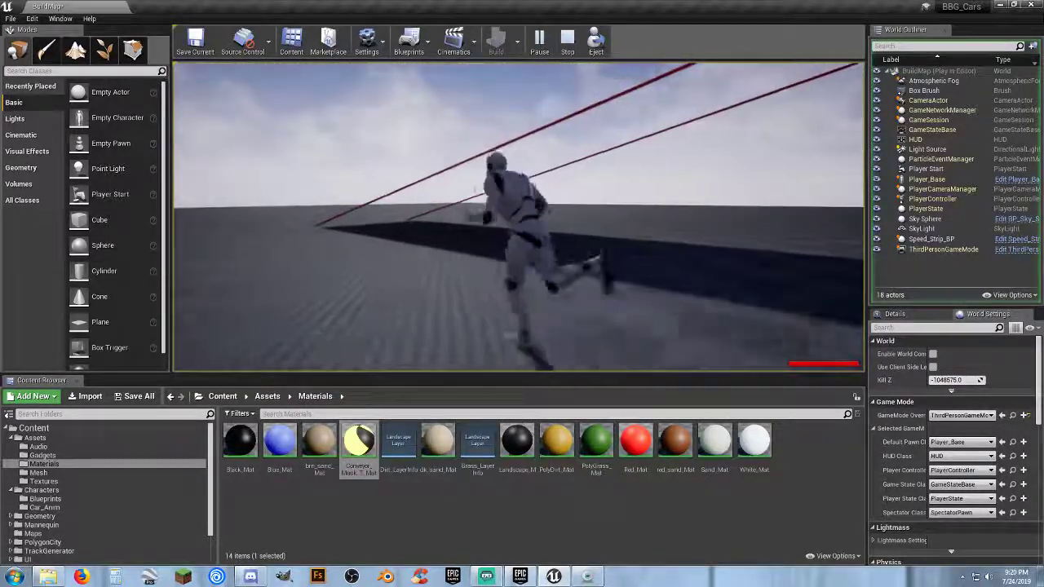
pyautogui.press('w')
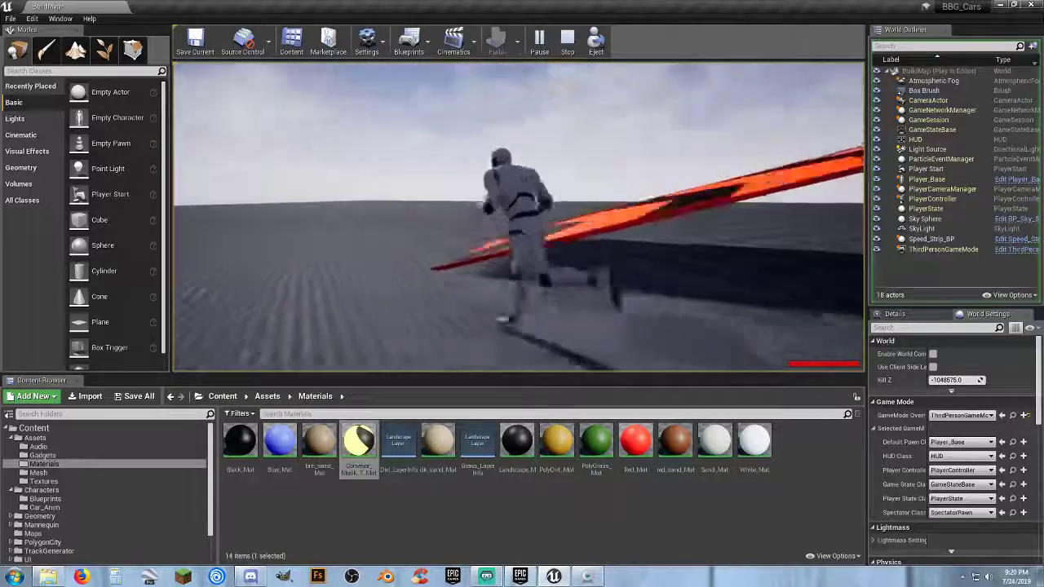
pyautogui.press('Escape')
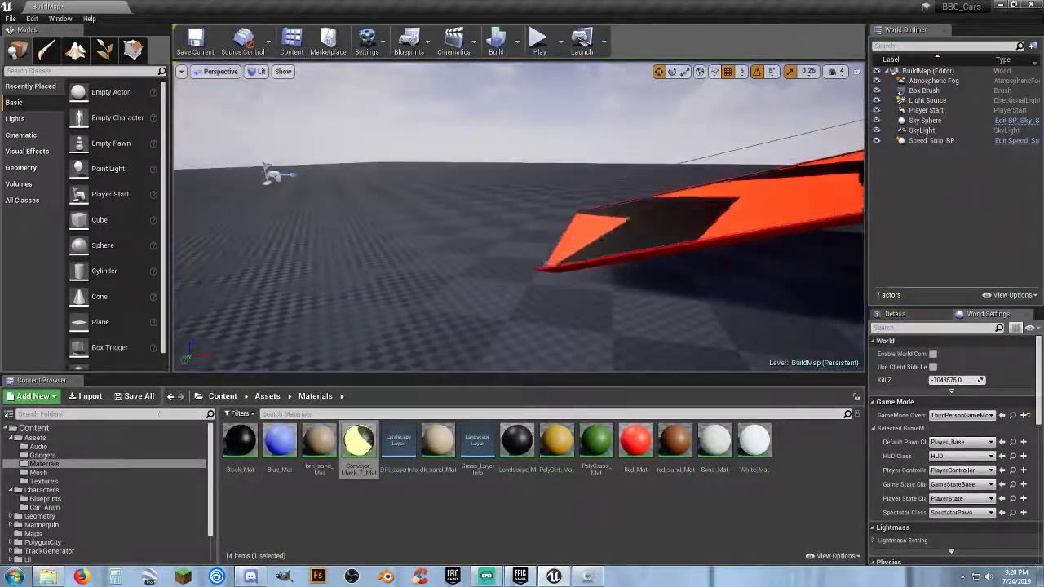
# Step: Save the modified BuildMap level and open the TestTrack level from the Maps folder
pyautogui.click(134, 396)
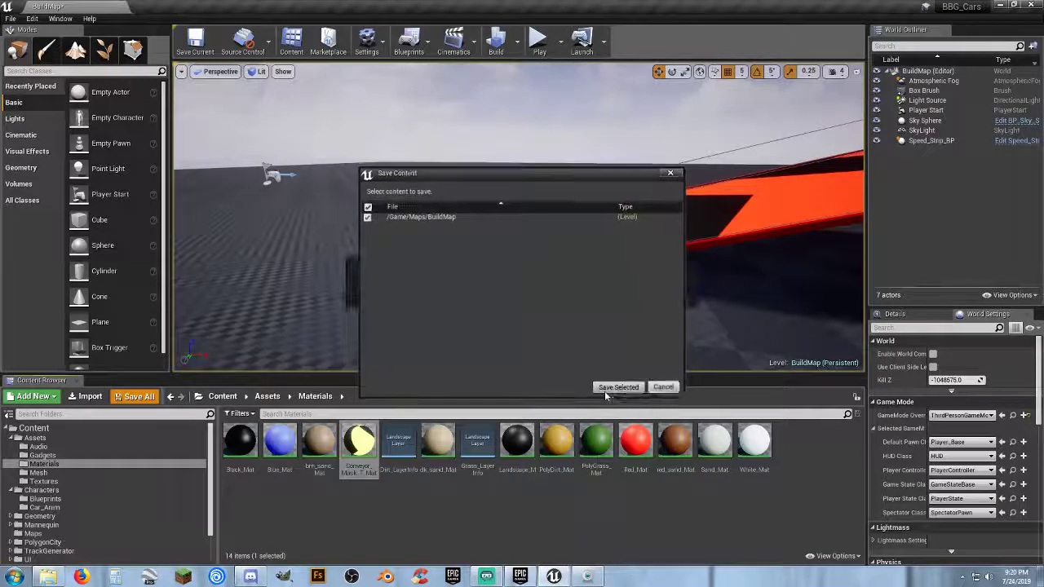
pyautogui.press('Return')
pyautogui.click(49, 533)
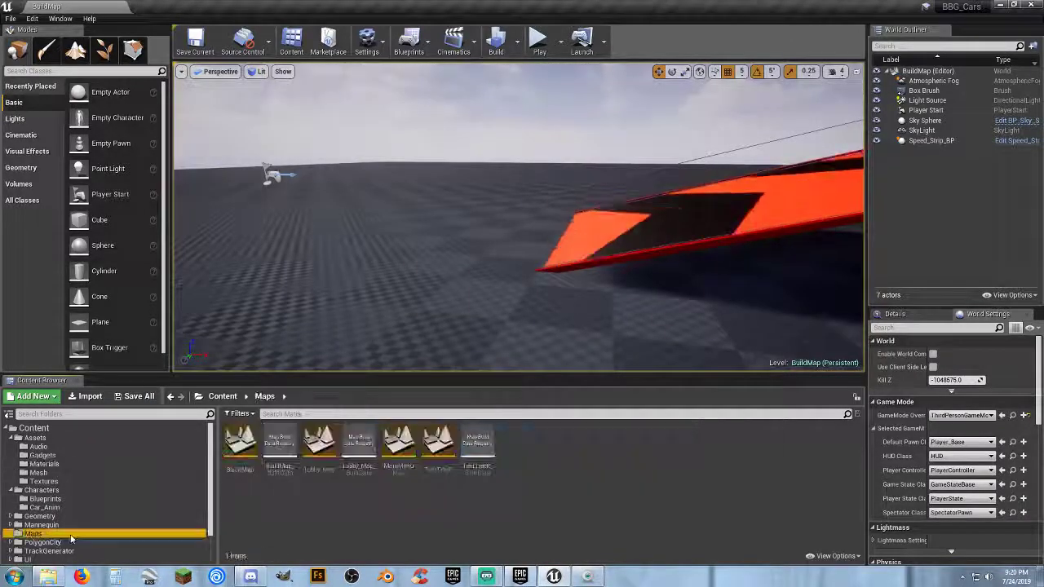
pyautogui.doubleClick(437, 447)
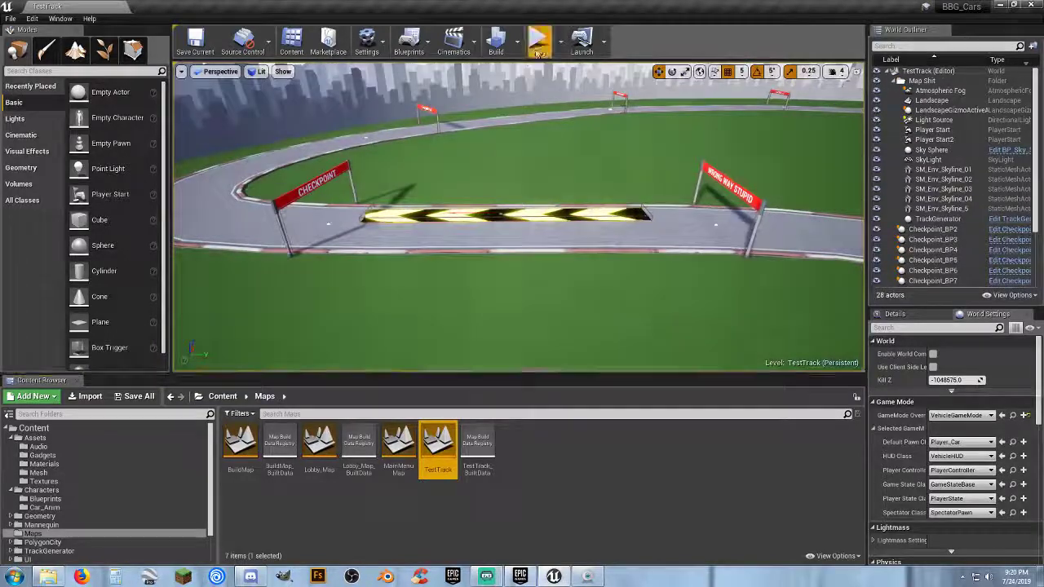
# Step: Play-test TestTrack by driving the car from the start line through the checkpoints and over the speed strip, and end the play session
pyautogui.click(538, 39)
pyautogui.press('w')
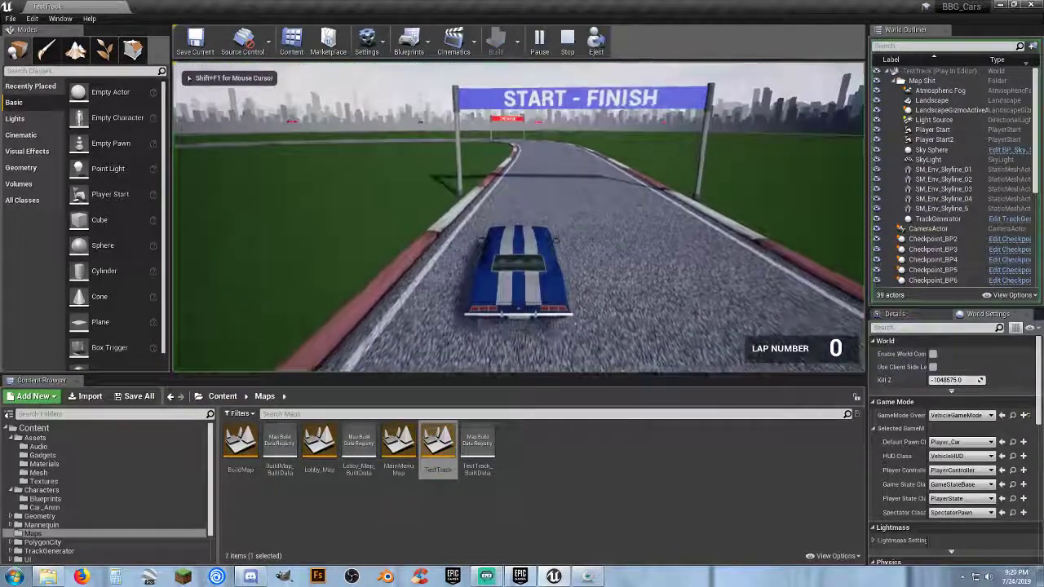
pyautogui.press('w')
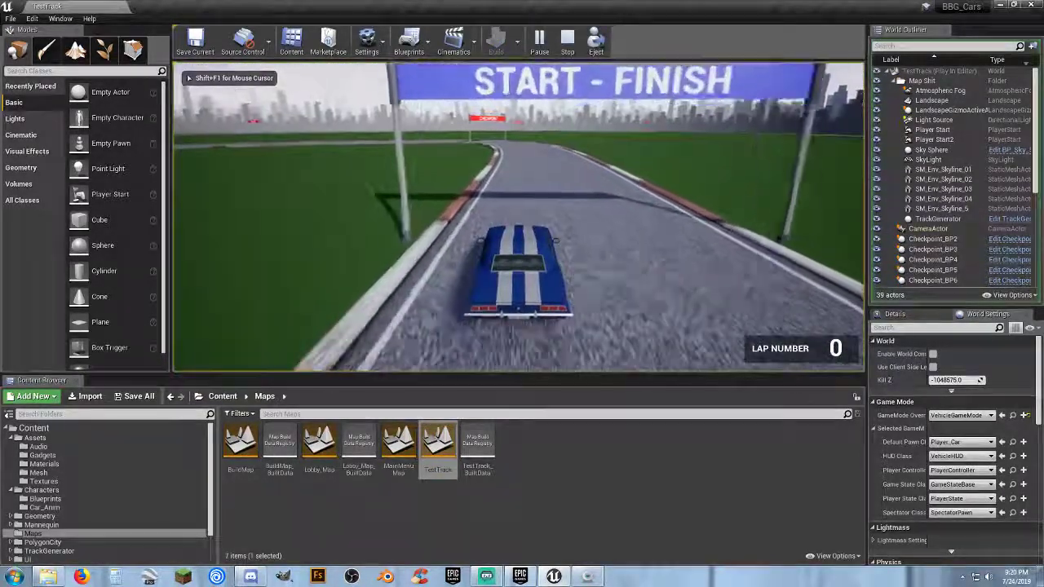
pyautogui.press('w')
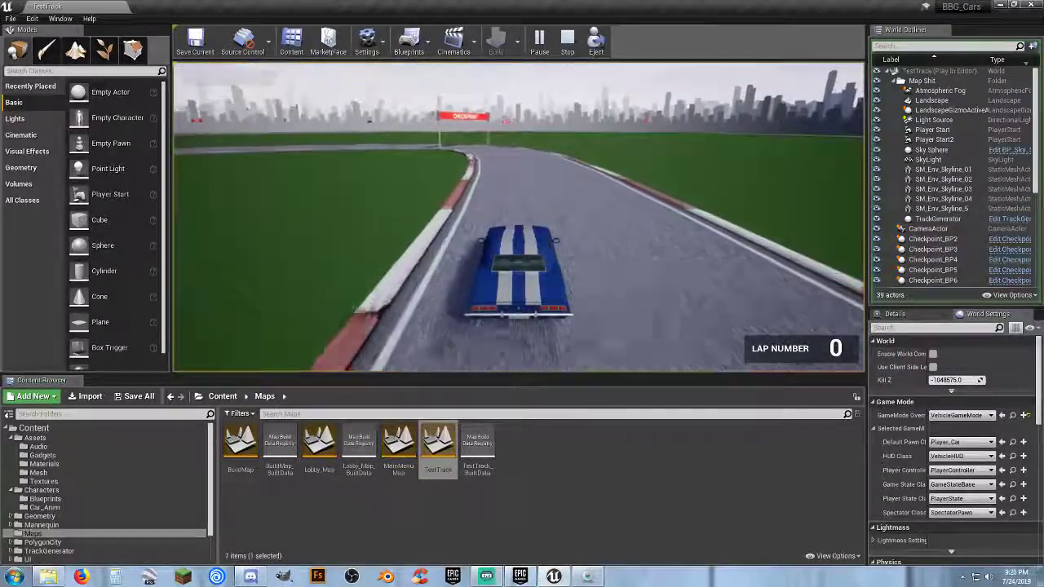
pyautogui.press('w')
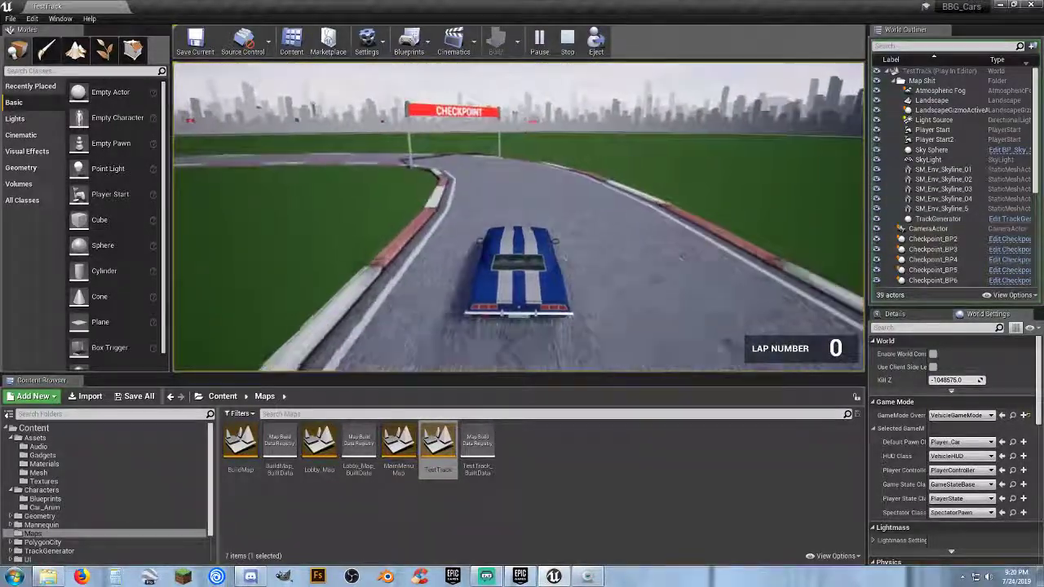
pyautogui.press('w')
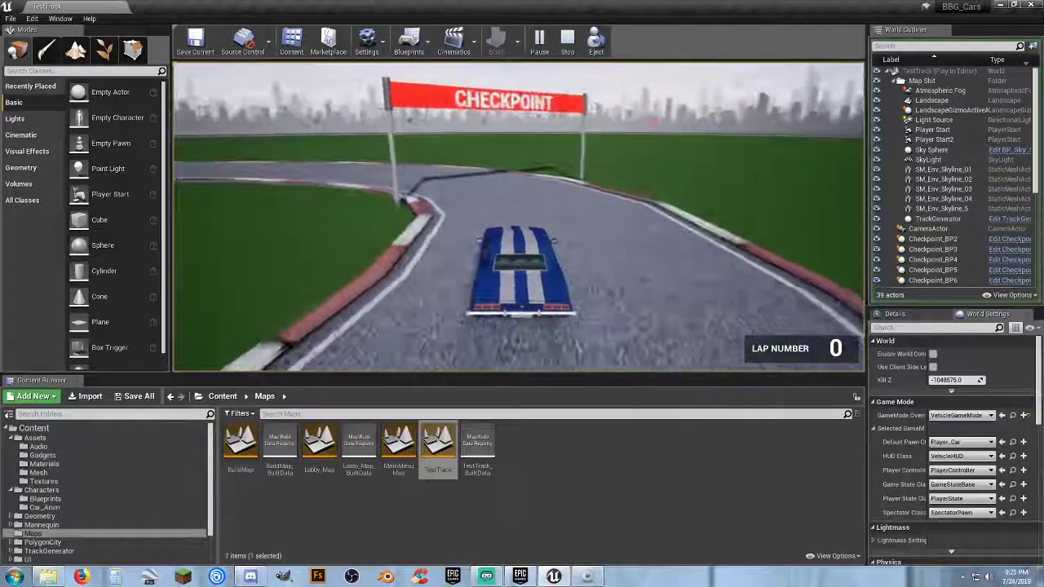
pyautogui.press('w')
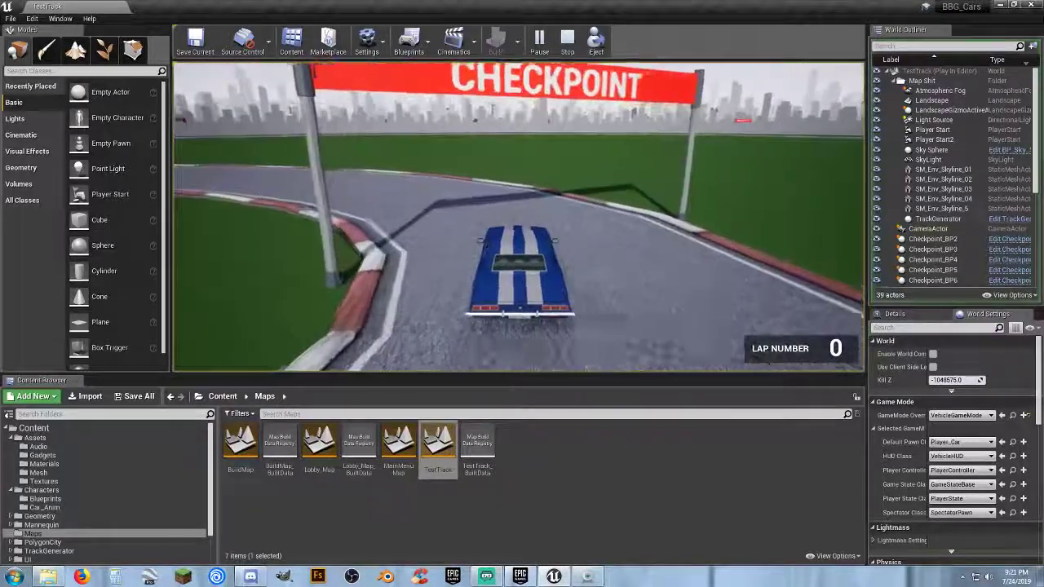
pyautogui.press('w')
pyautogui.press('a')
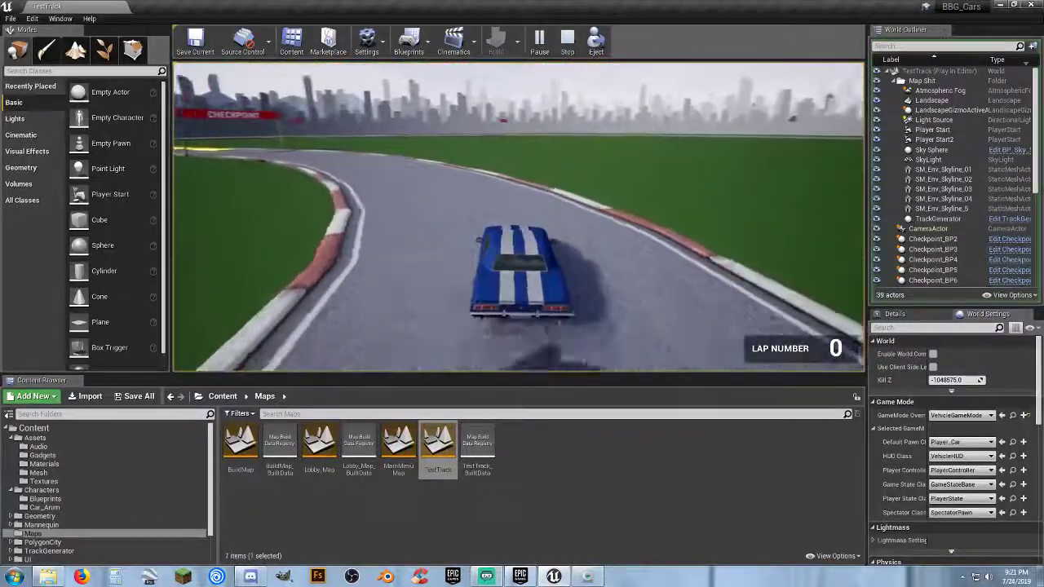
pyautogui.press('w')
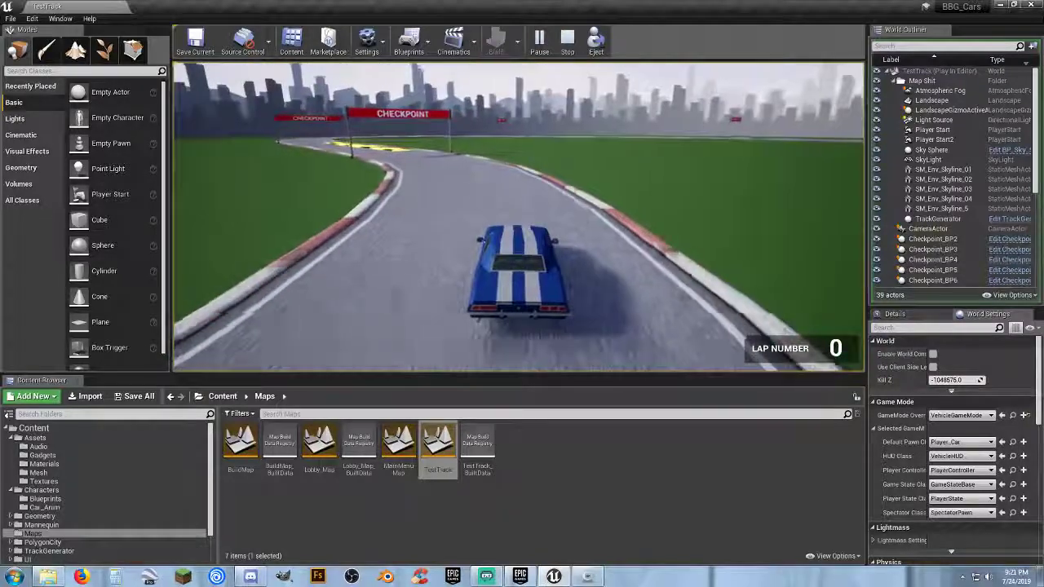
pyautogui.press('w')
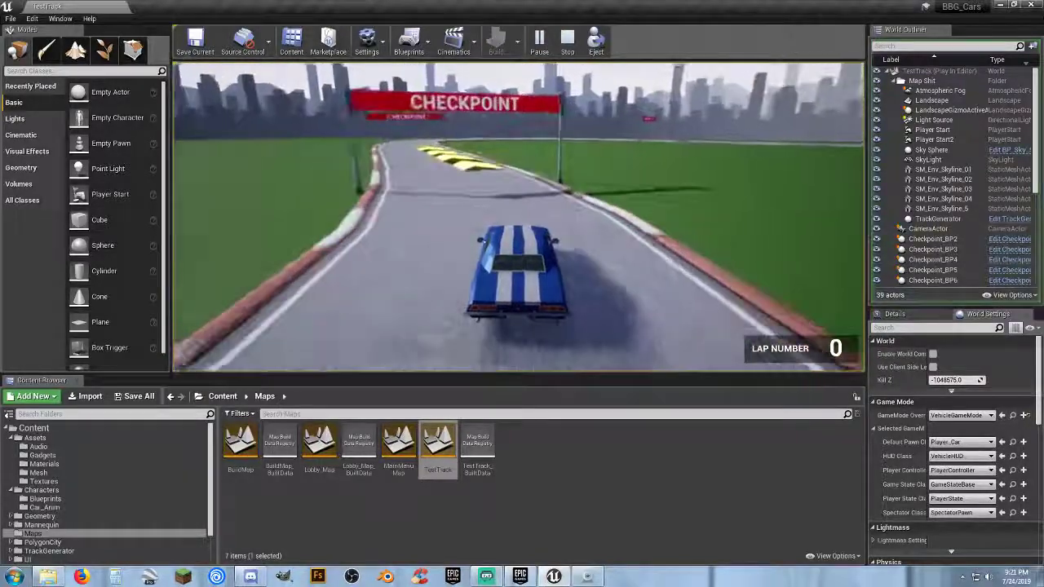
pyautogui.press('w')
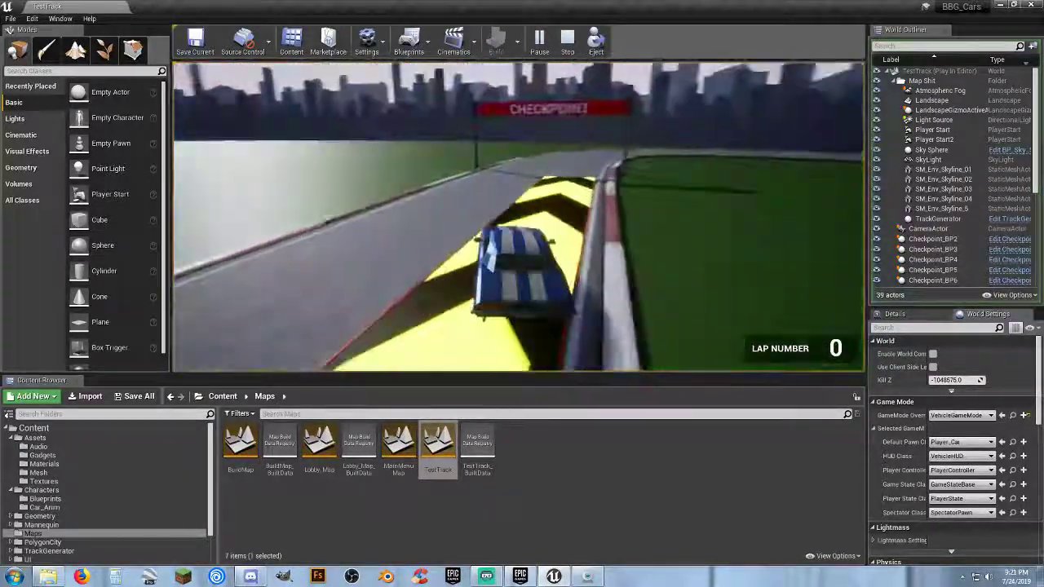
pyautogui.press('w')
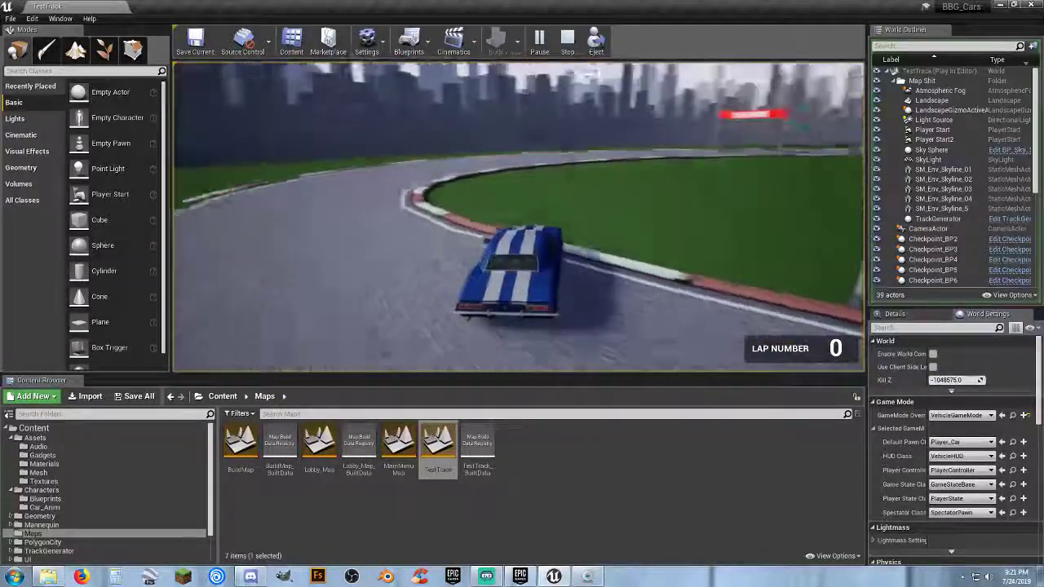
pyautogui.press('Escape')
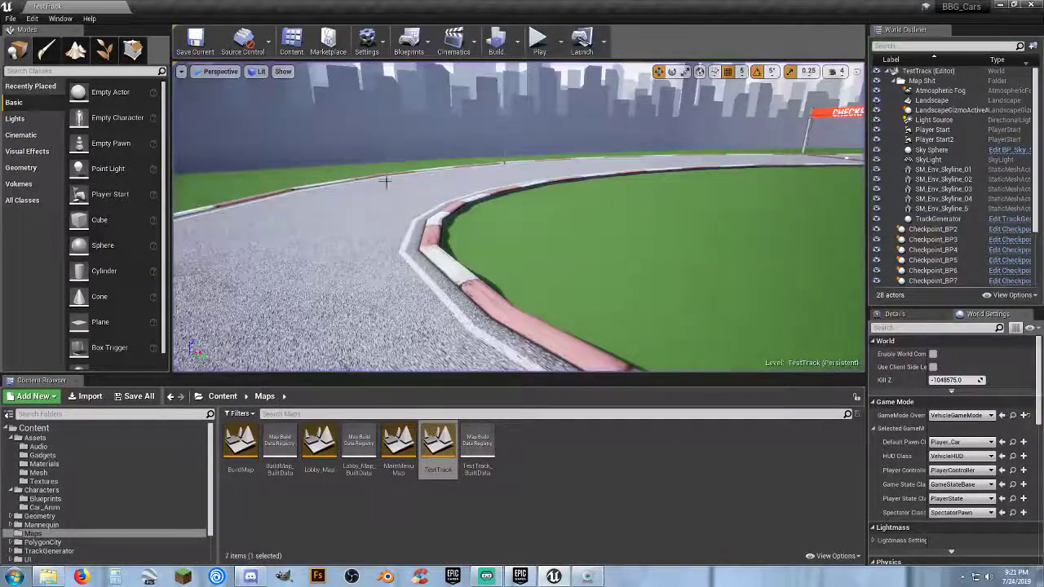
# Step: Open the Player_Car blueprint from the Characters Blueprints folder and select its inherited VehicleMovement component
pyautogui.click(41, 499)
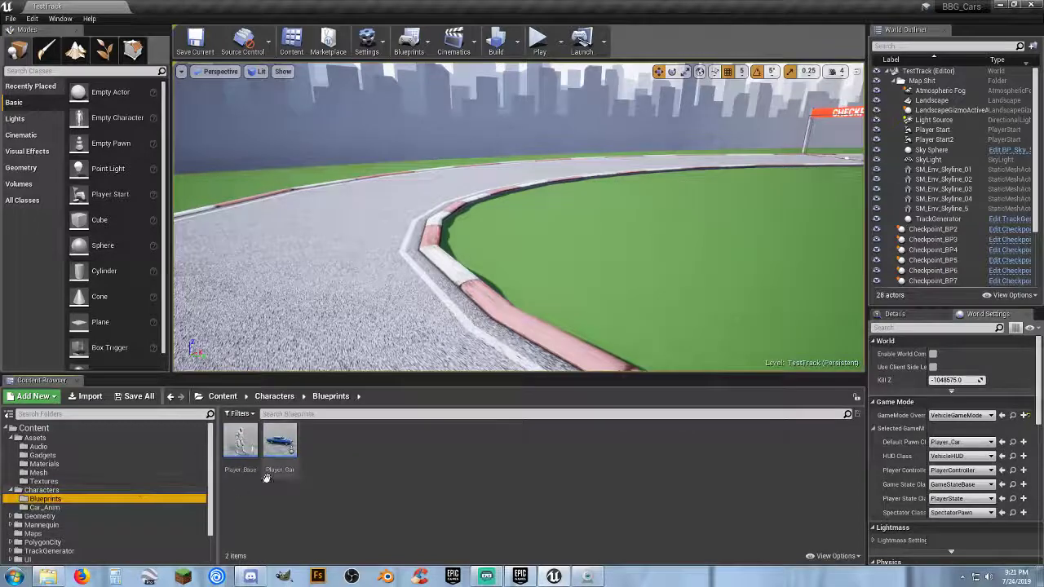
pyautogui.doubleClick(280, 444)
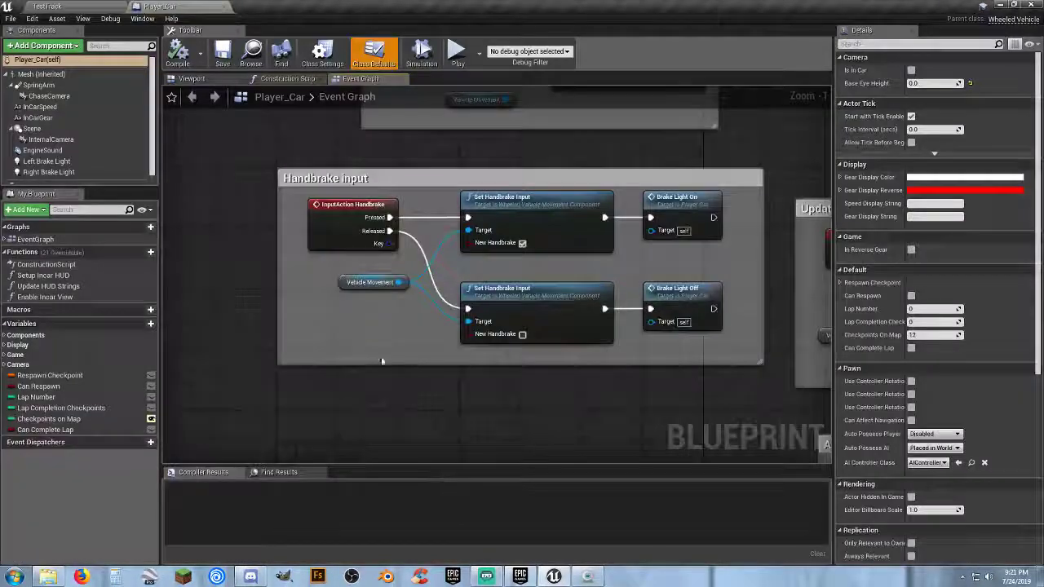
pyautogui.moveTo(242, 164); pyautogui.dragTo(219, 232, button='right')
pyautogui.scroll(-1, 65, 164)
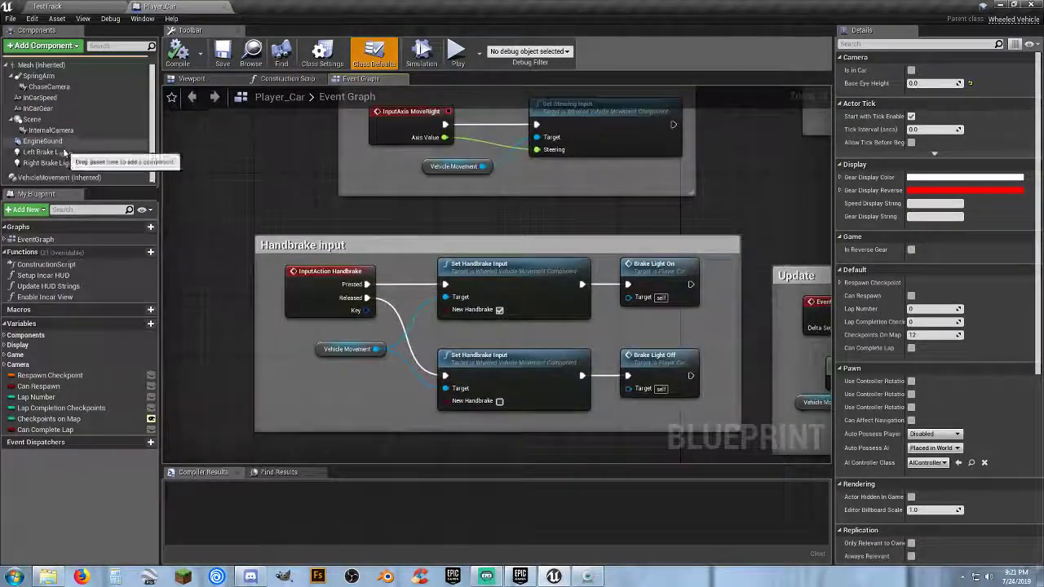
pyautogui.click(59, 177)
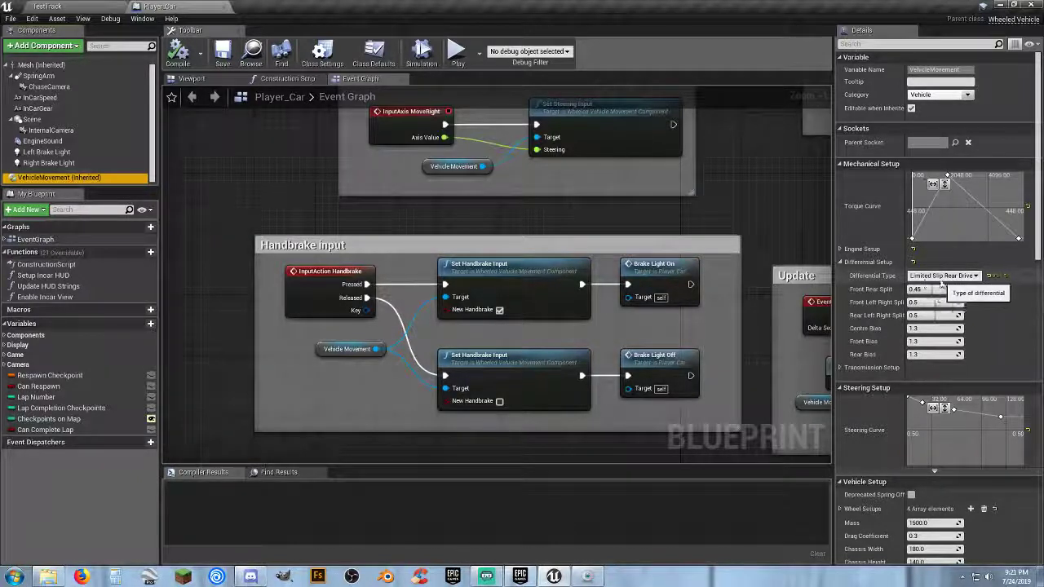
# Step: Review the available Differential Type options and the Front Rear Split setting in the Differential Setup, keeping Limited Slip Rear Drive
pyautogui.click(965, 277)
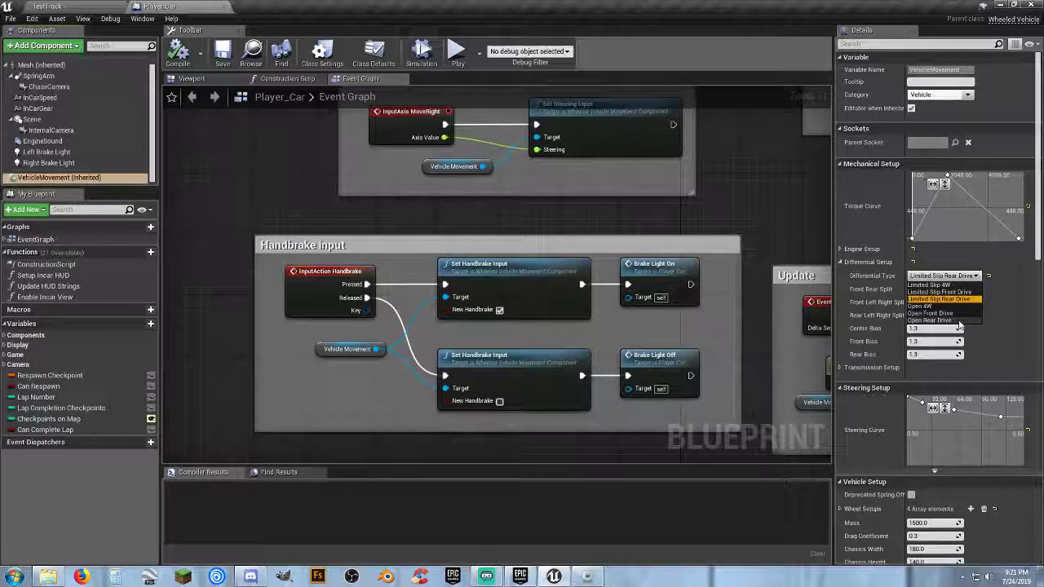
pyautogui.click(1019, 285)
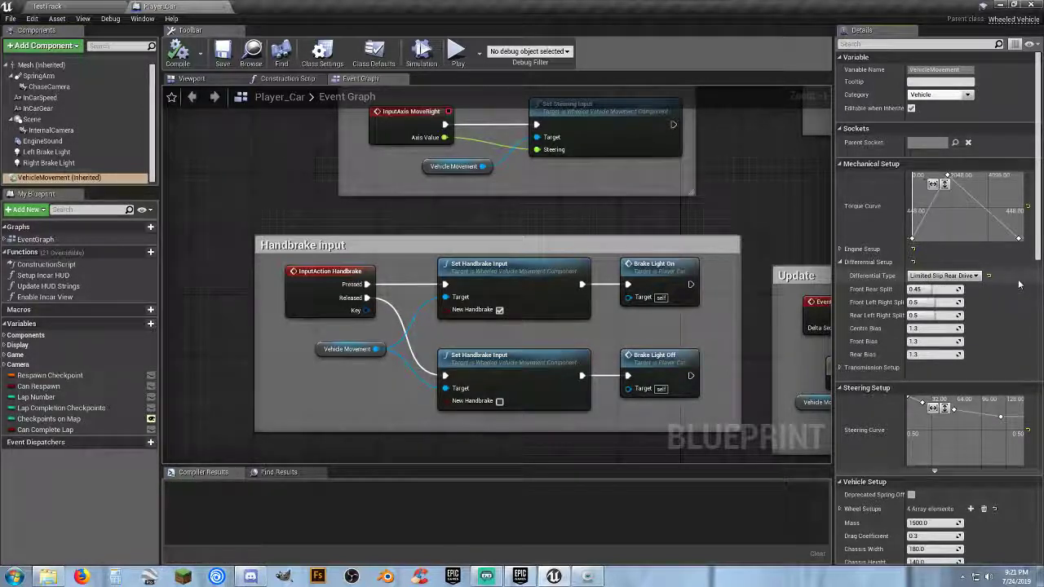
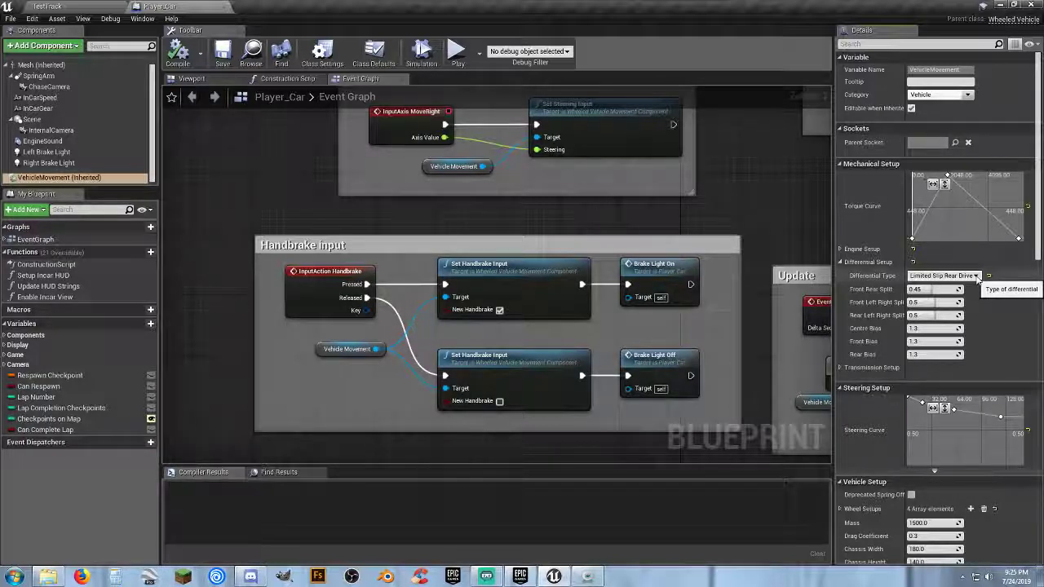
pyautogui.click(976, 278)
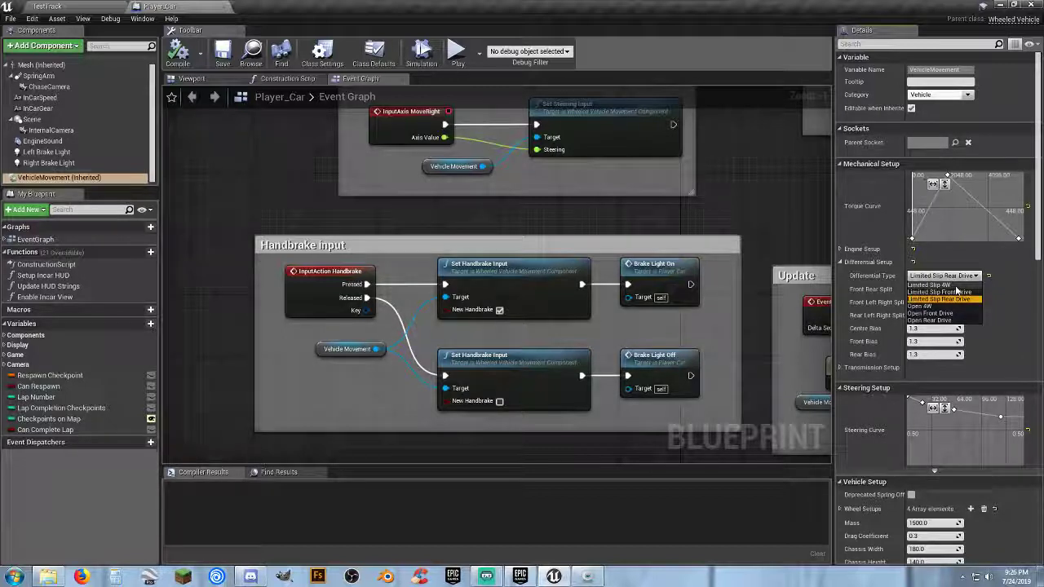
pyautogui.click(1025, 307)
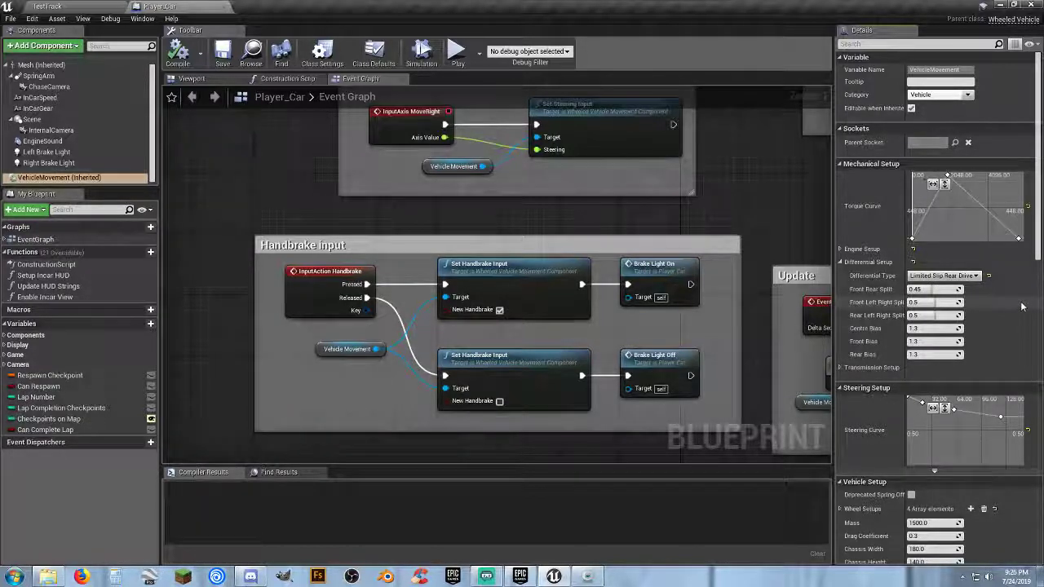
pyautogui.click(949, 276)
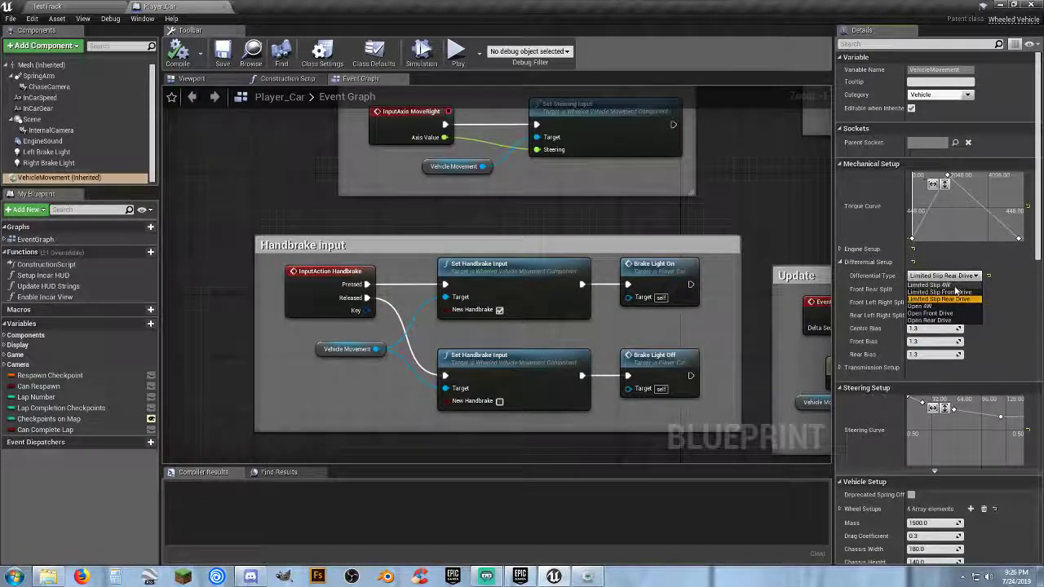
pyautogui.click(1013, 310)
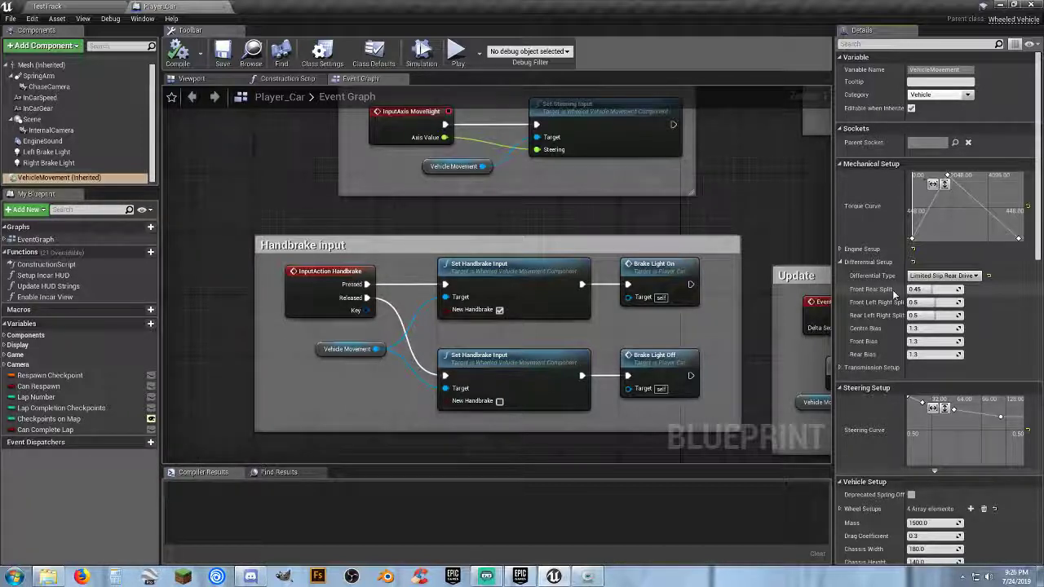
pyautogui.moveTo(876, 292)
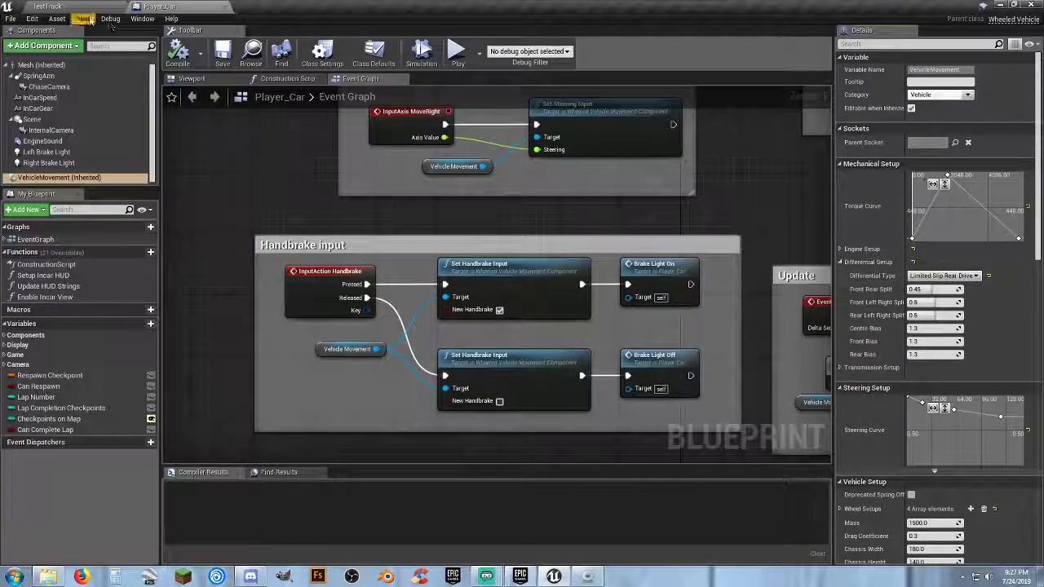
# Step: Return to the TestTrack level and browse the Vehicle and VehicleBP folders to find the wheel blueprints in VehicleBP's Sedan folder
pyautogui.click(49, 6)
pyautogui.scroll(-2, 50, 522)
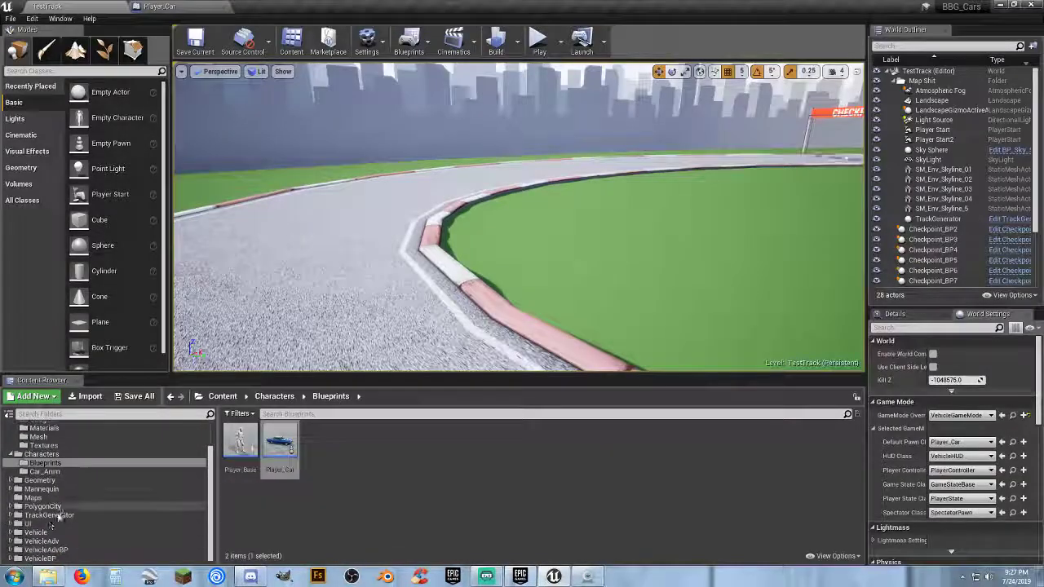
pyautogui.click(11, 533)
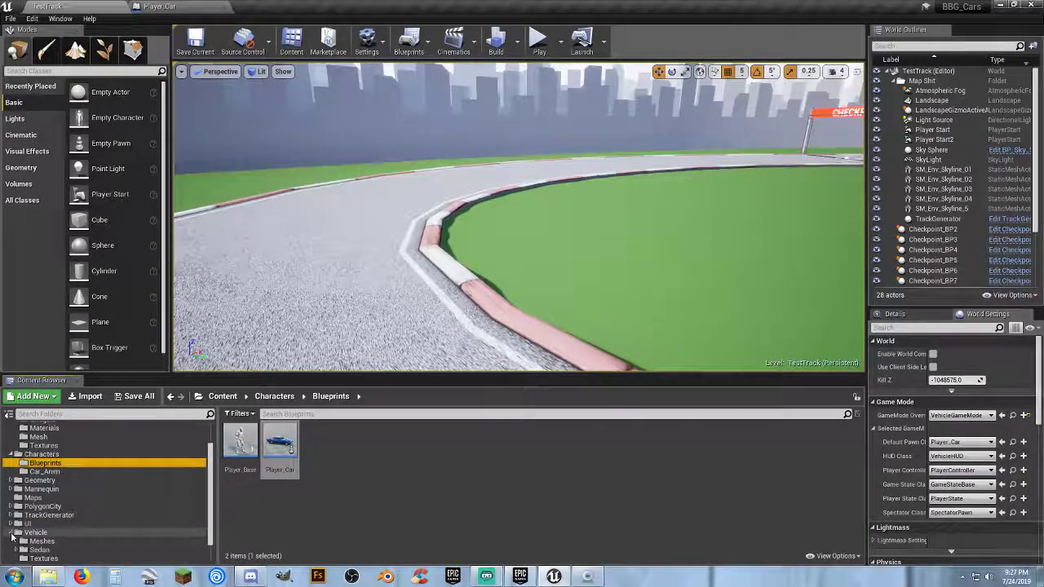
pyautogui.scroll(-1, 25, 530)
pyautogui.click(41, 523)
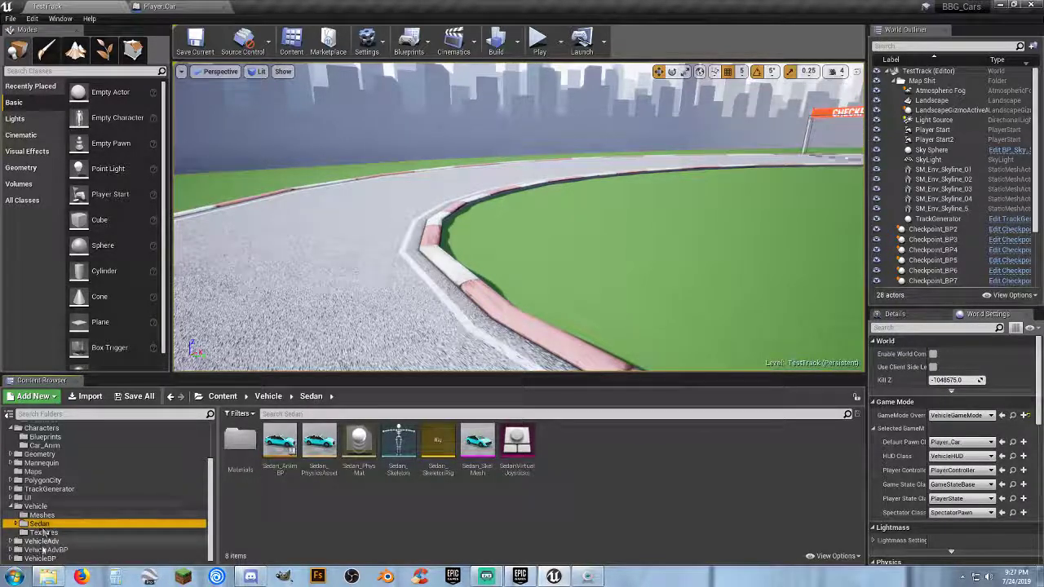
pyautogui.scroll(-2, 28, 553)
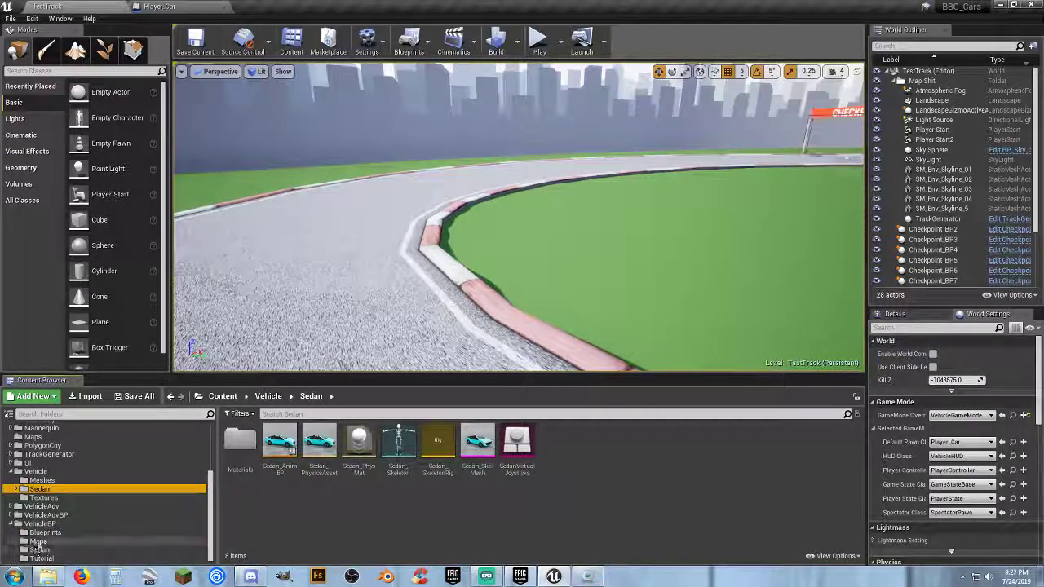
pyautogui.doubleClick(45, 523)
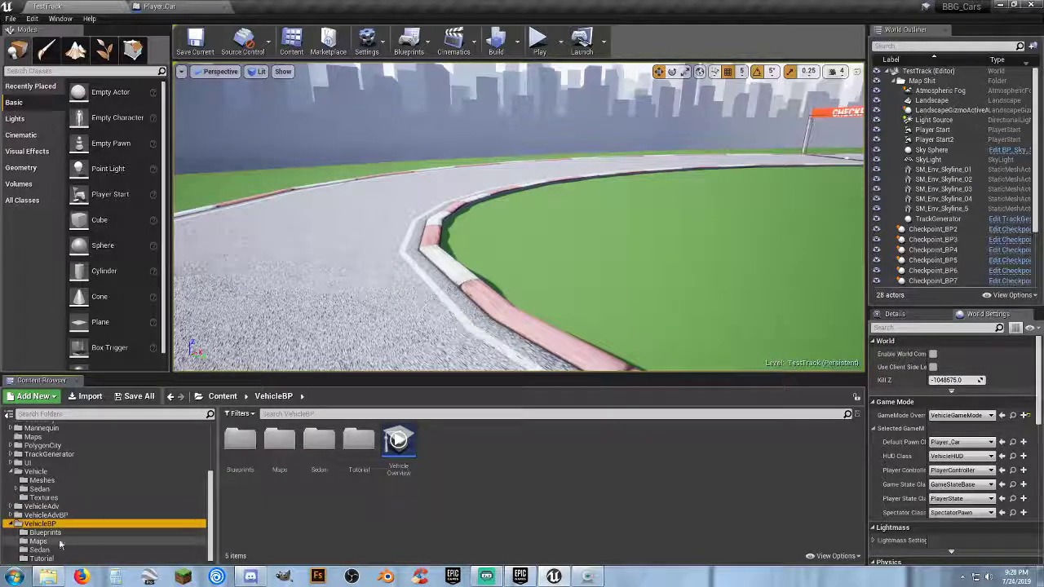
pyautogui.click(59, 534)
pyautogui.click(58, 542)
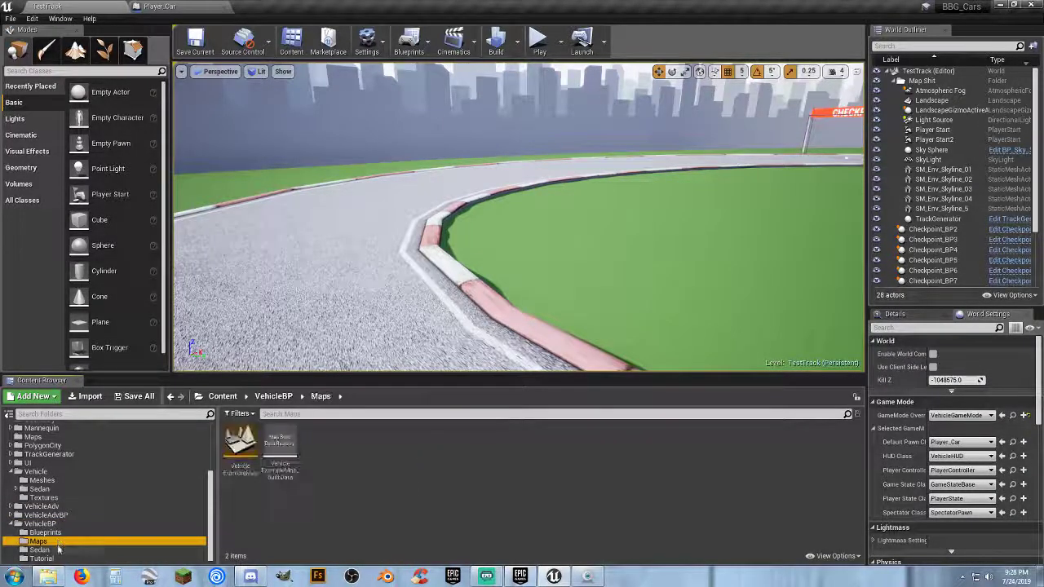
pyautogui.click(57, 550)
pyautogui.click(270, 495)
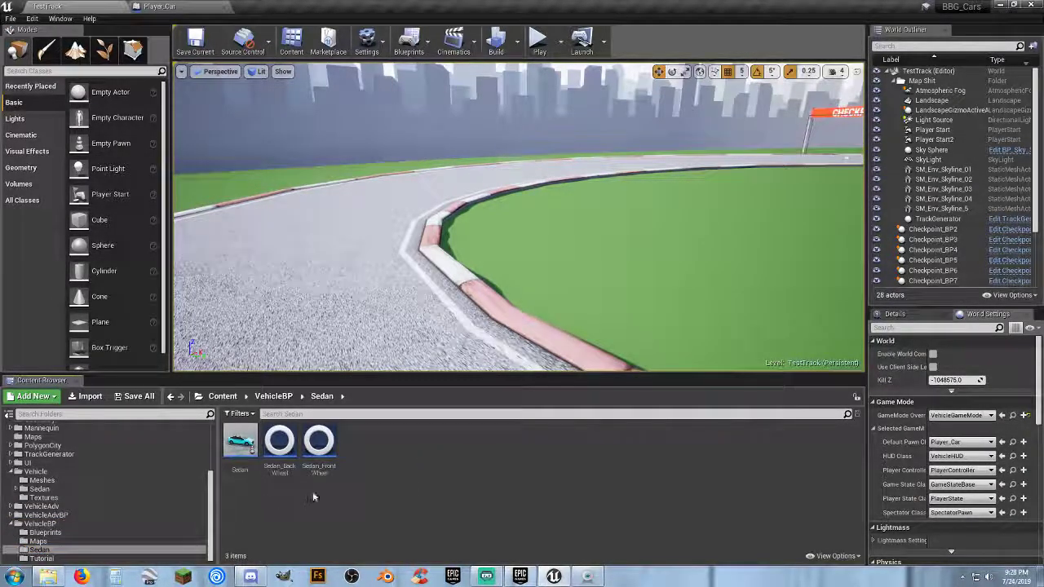
# Step: Open the Sedan_BackWheel blueprint, examine its wheel, tire, suspension and brake defaults, and close it
pyautogui.doubleClick(279, 444)
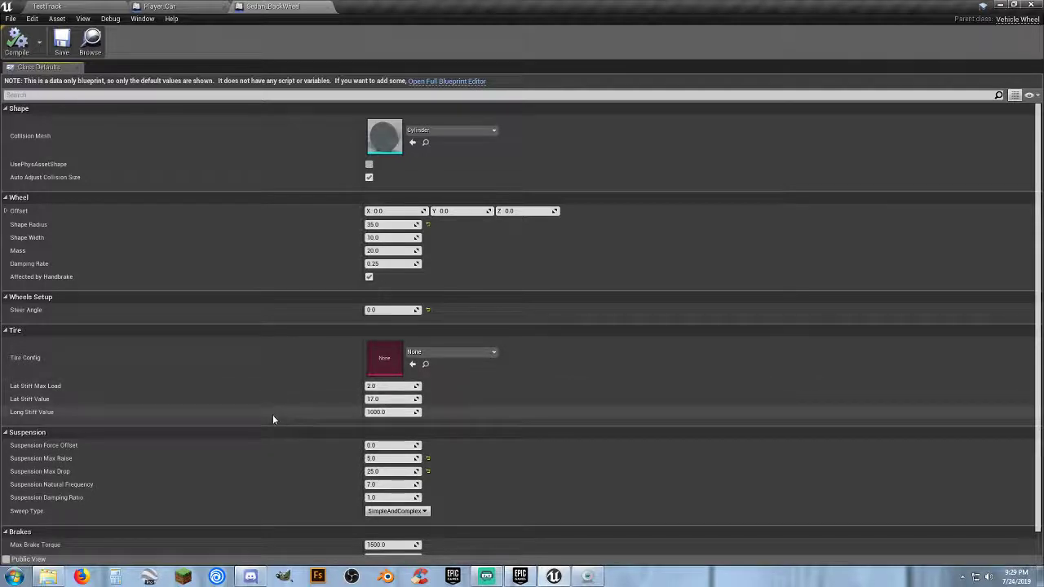
pyautogui.scroll(-1, 273, 419)
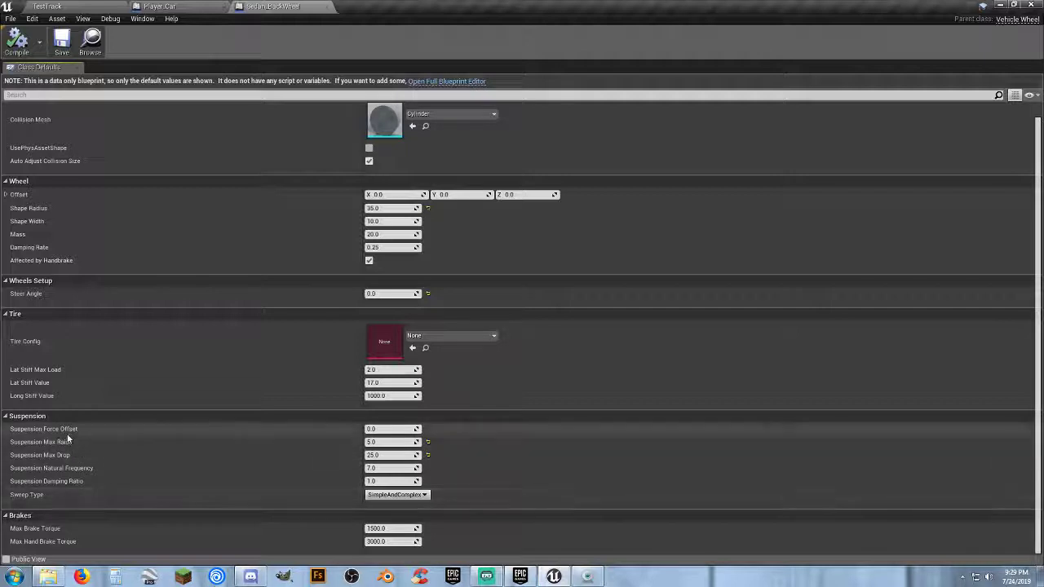
pyautogui.moveTo(78, 432)
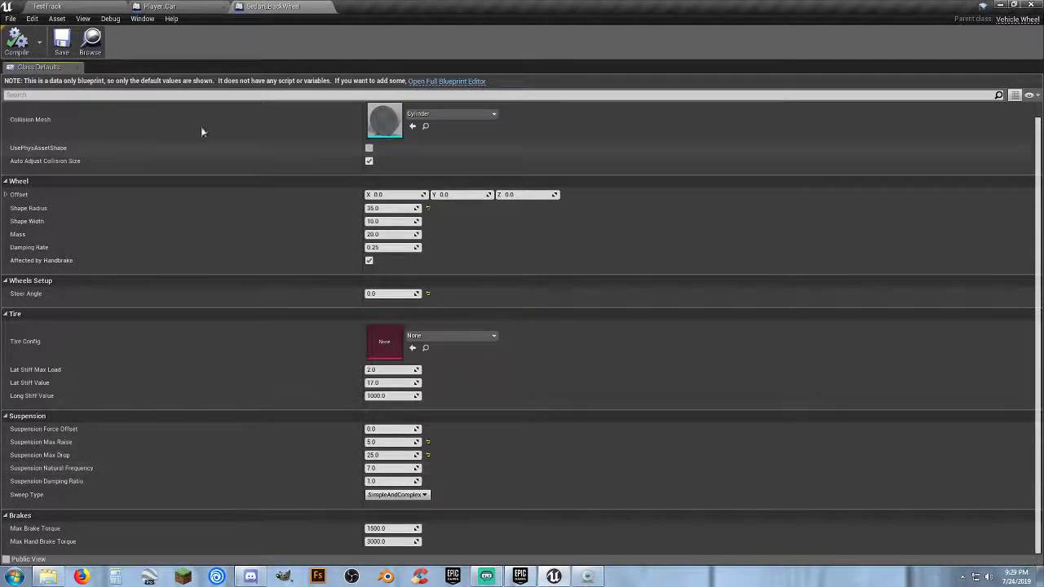
pyautogui.click(314, 13)
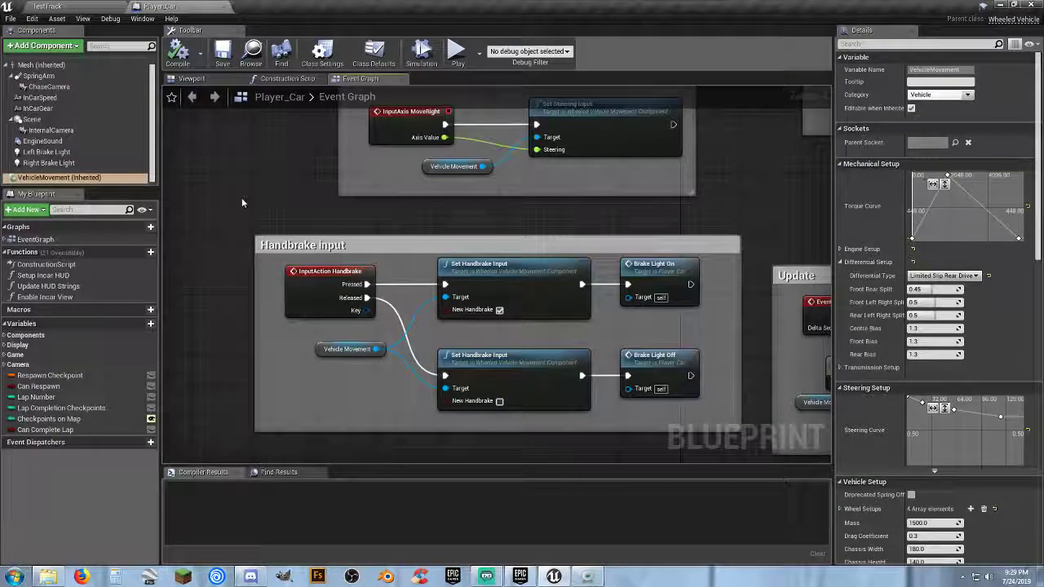
# Step: Set the VehicleMovement component's Max RPM to 6000 in the Engine Setup and compile the Player_Car blueprint
pyautogui.moveTo(275, 283); pyautogui.dragTo(261, 161, button='right')
pyautogui.moveTo(412, 349); pyautogui.dragTo(415, 275, button='right')
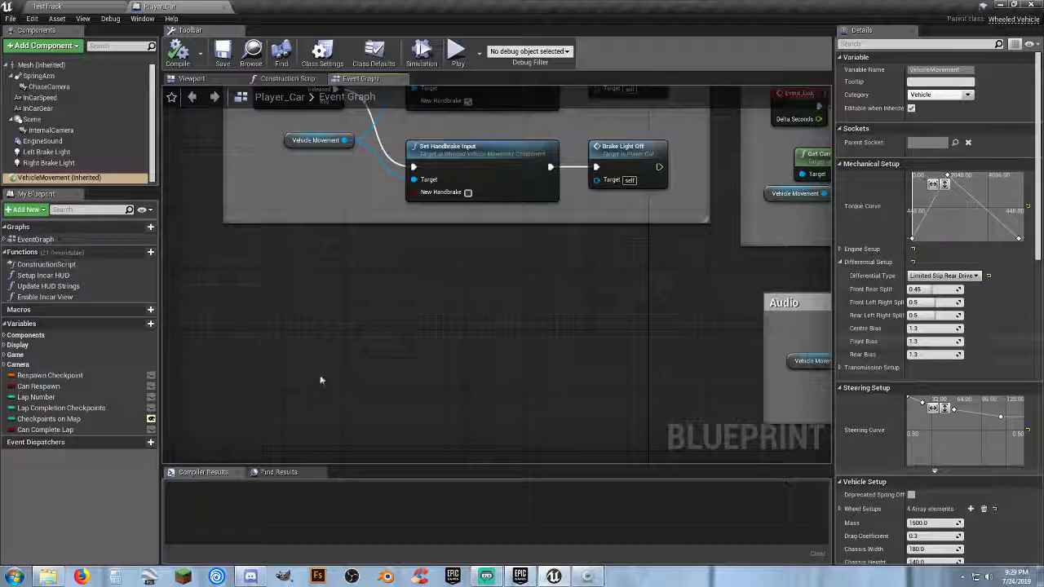
pyautogui.click(841, 263)
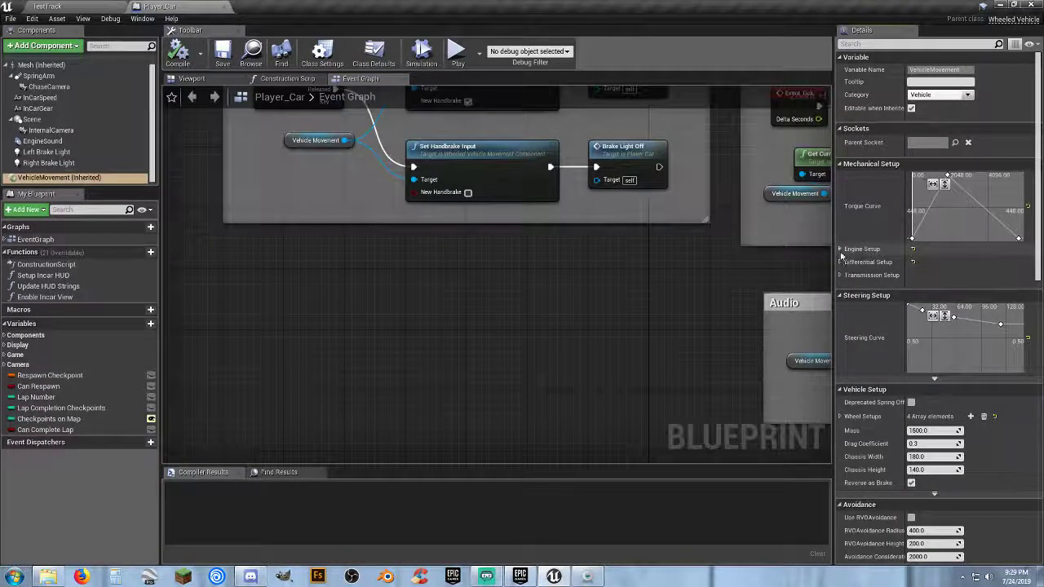
pyautogui.click(840, 249)
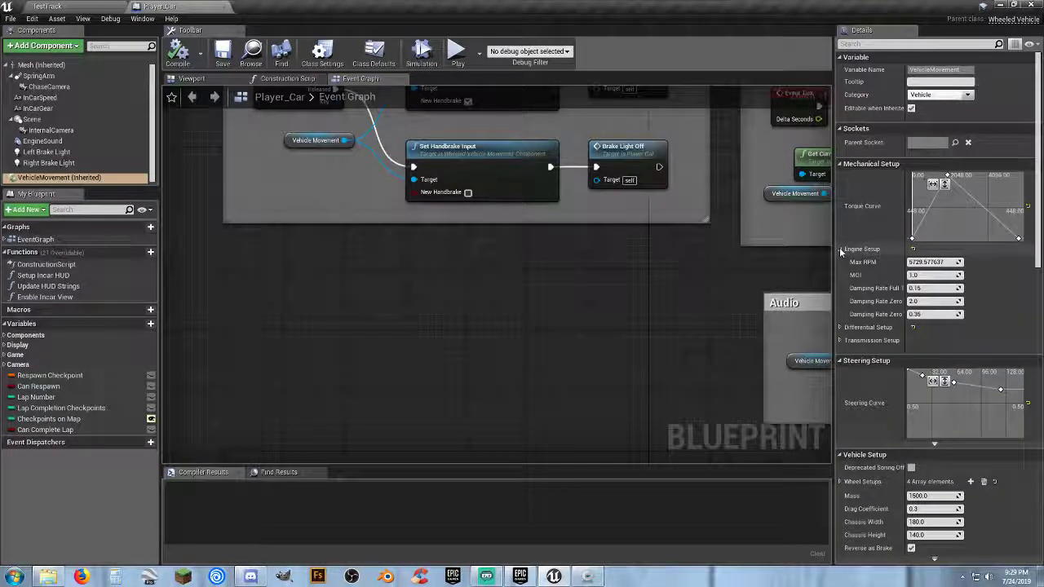
pyautogui.click(939, 261)
pyautogui.write('5000')
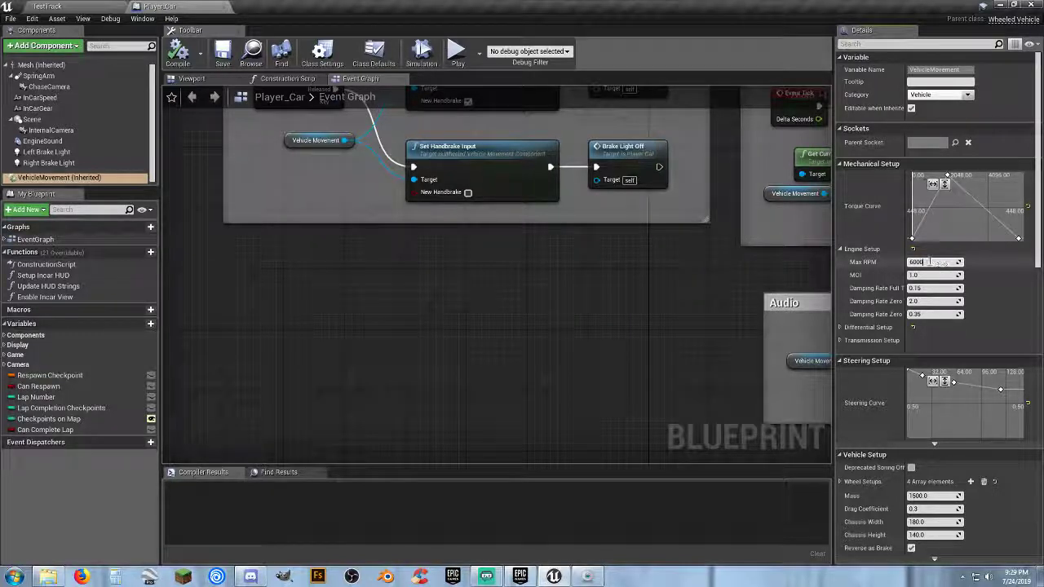
pyautogui.press('Return')
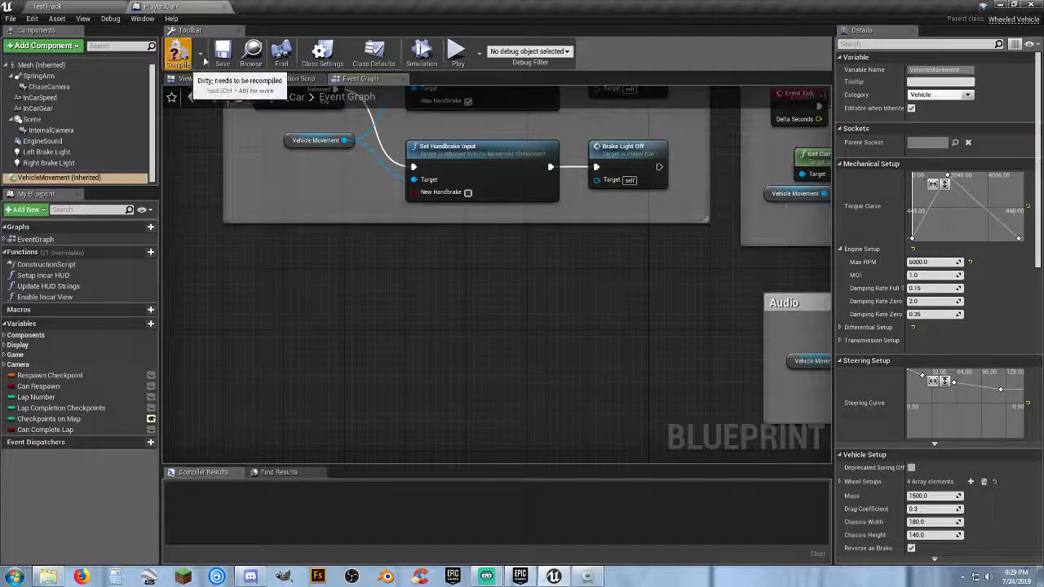
pyautogui.click(182, 57)
# Step: Play the TestTrack level, test-drive the car with the new engine setting, and stop the session
pyautogui.click(100, 8)
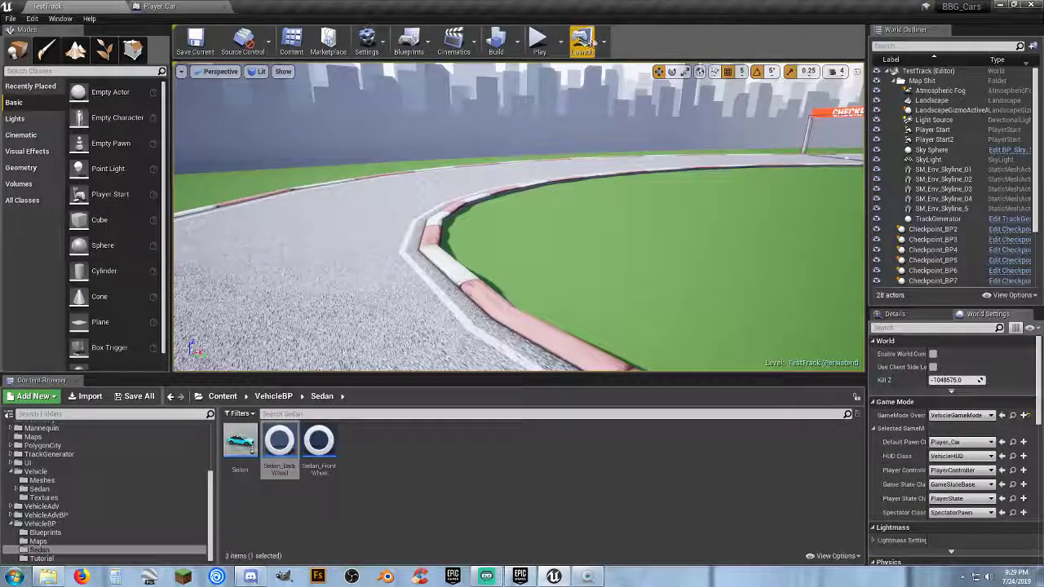
pyautogui.click(538, 41)
pyautogui.press('w')
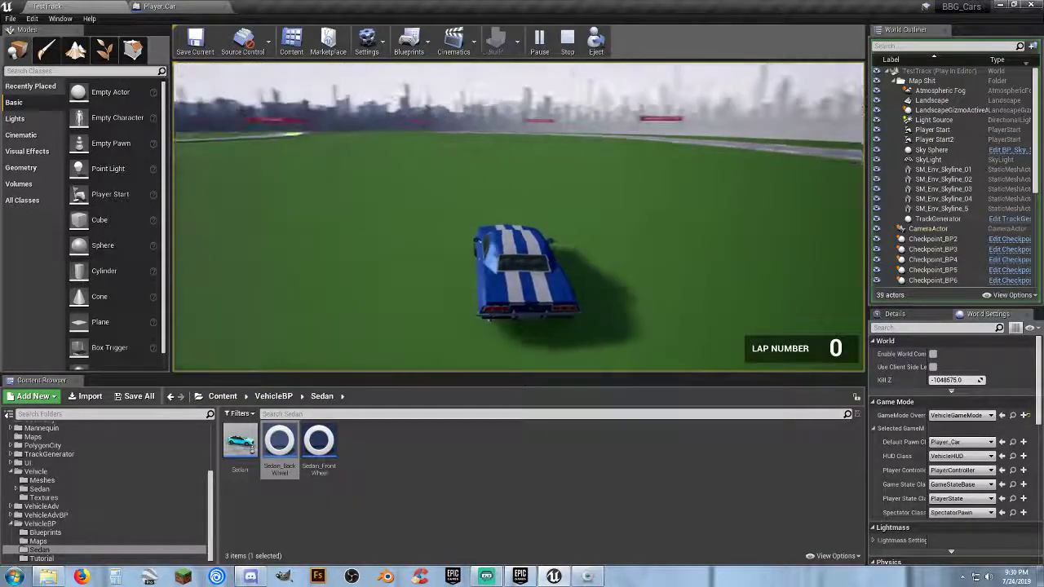
pyautogui.press('Escape')
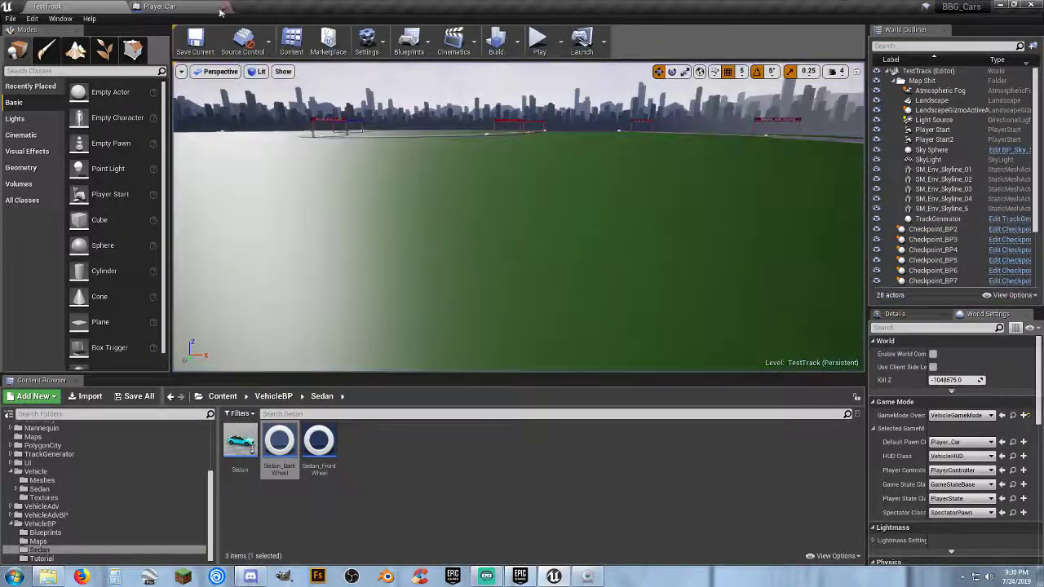
# Step: Return to the Player_Car blueprint, select its inherited VehicleMovement component, and find an empty area of the Event Graph
pyautogui.click(160, 6)
pyautogui.click(59, 177)
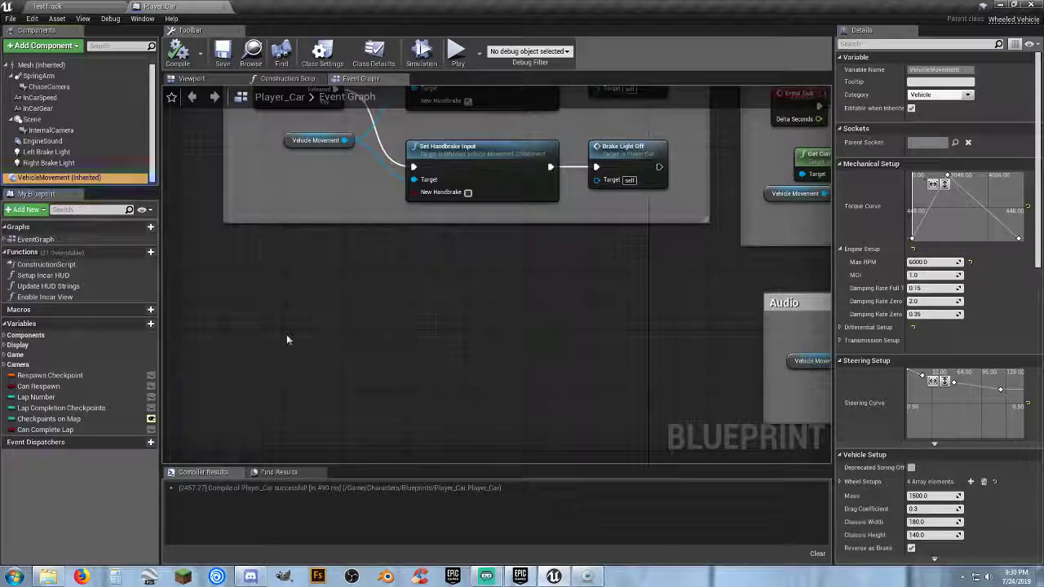
pyautogui.moveTo(286, 305); pyautogui.dragTo(392, 273, button='right')
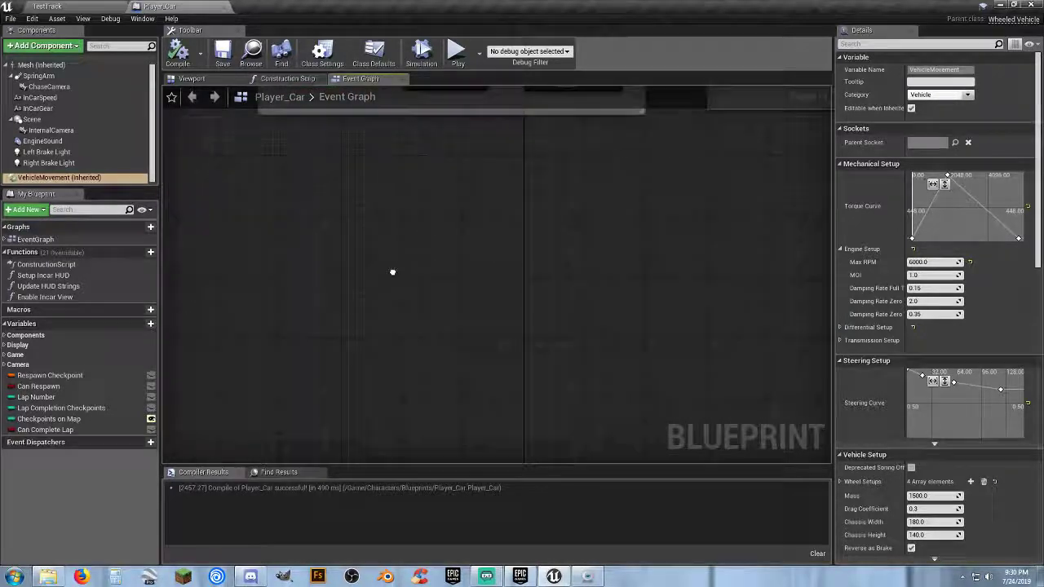
pyautogui.moveTo(295, 204); pyautogui.dragTo(629, 364)
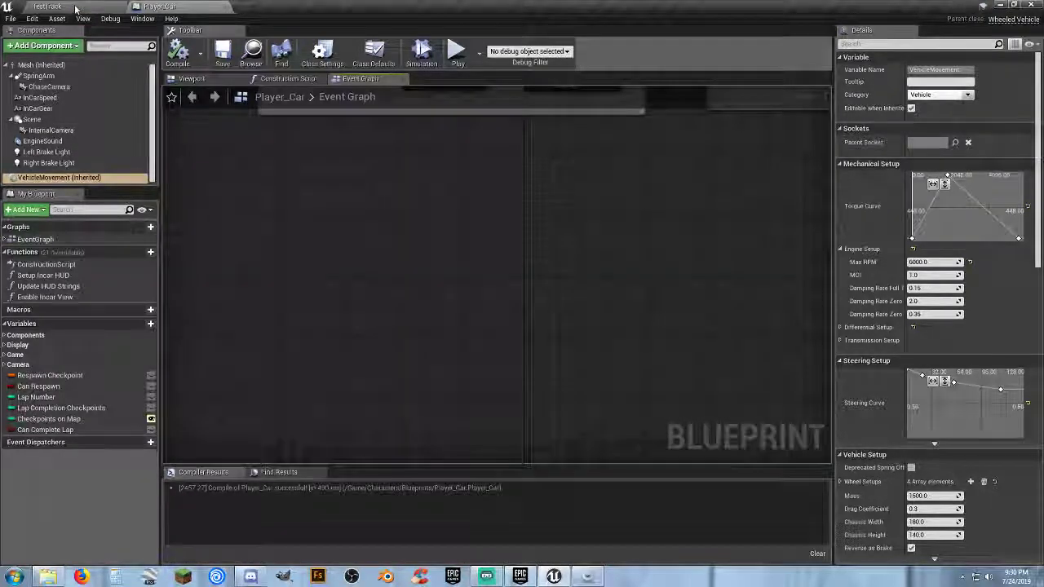
# Step: Open the RoadData structure from TrackGenerator's Data folder in the TestTrack level, examine its variables and default values, and close it
pyautogui.click(48, 5)
pyautogui.scroll(3, 68, 481)
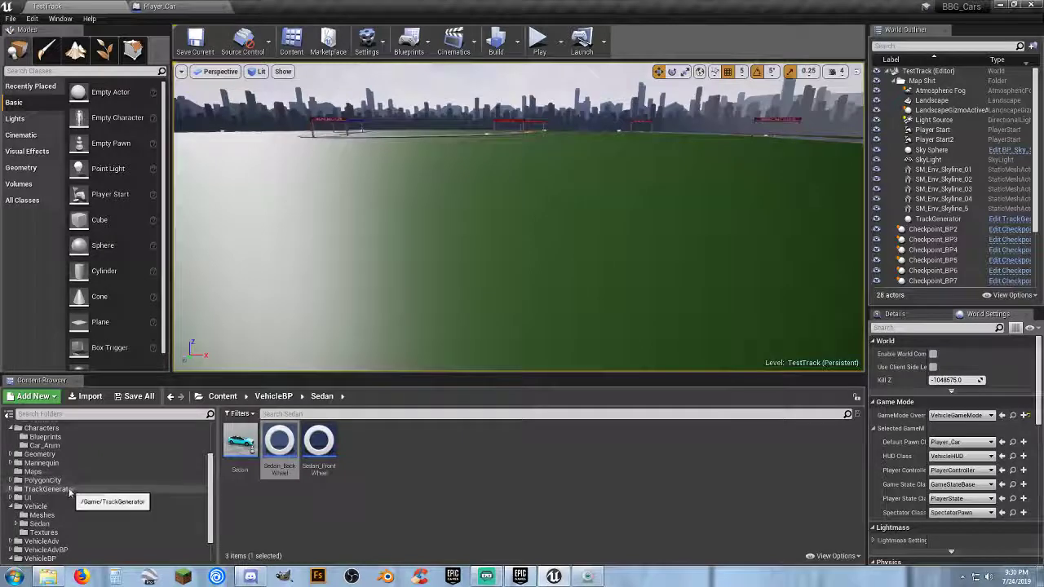
pyautogui.scroll(-3, 69, 493)
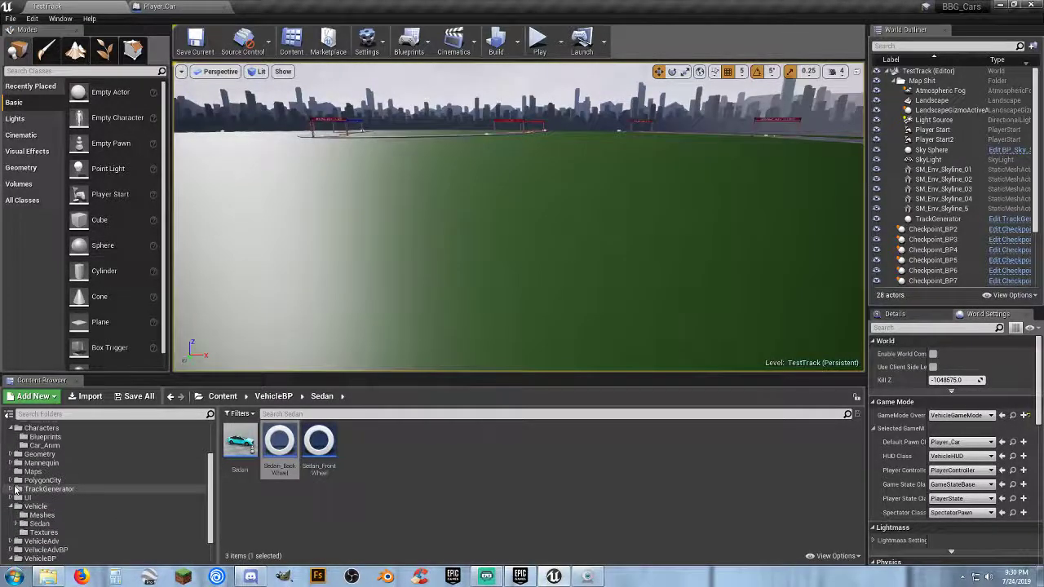
pyautogui.click(11, 489)
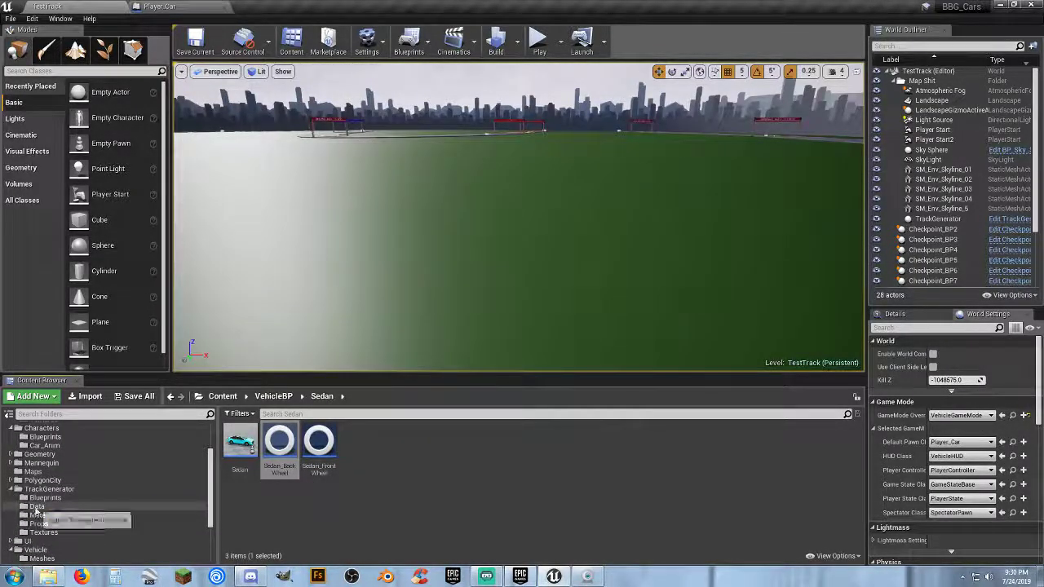
pyautogui.click(37, 506)
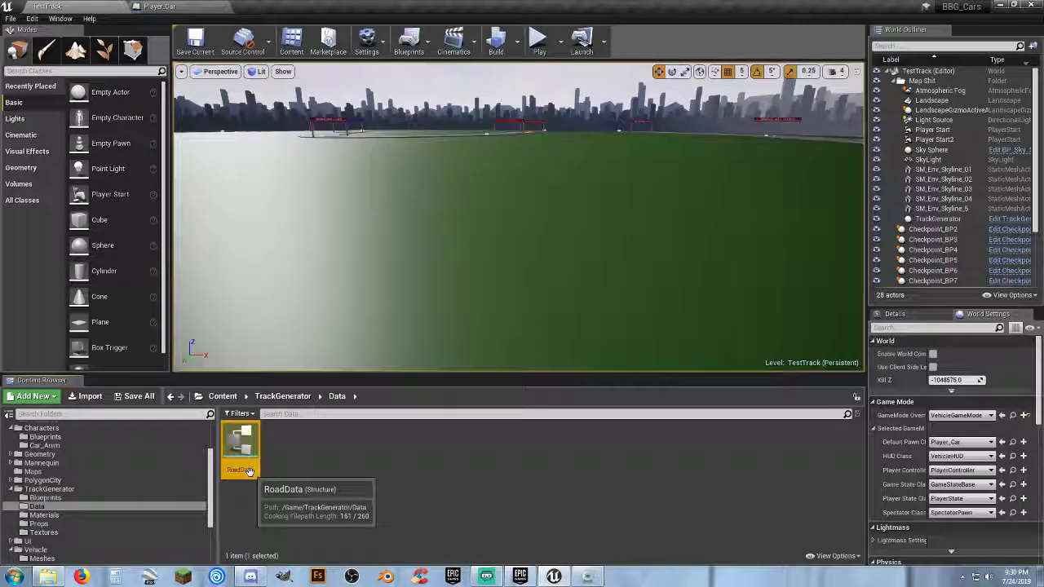
pyautogui.doubleClick(241, 443)
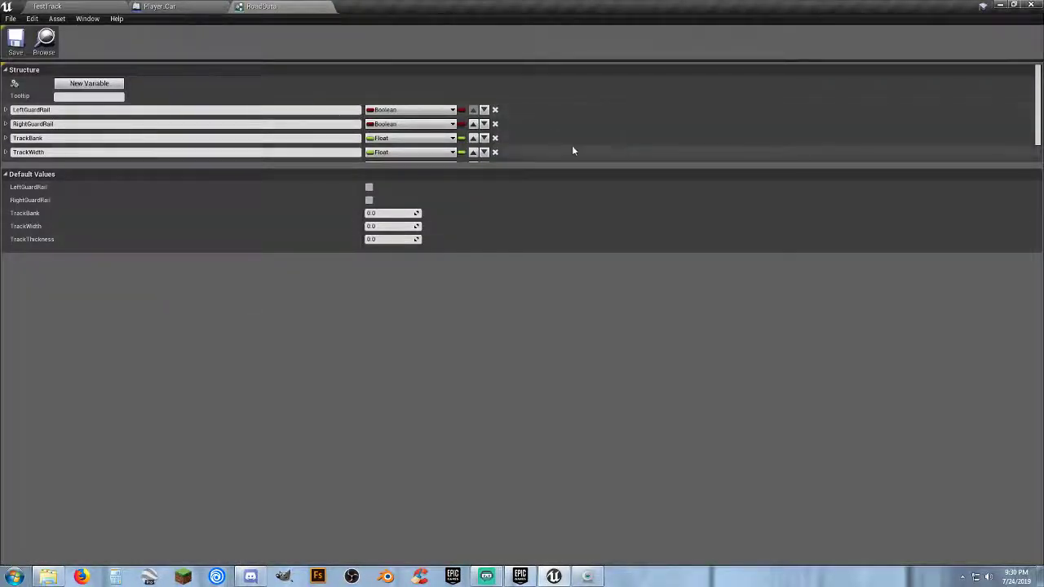
pyautogui.moveTo(582, 167); pyautogui.dragTo(582, 195)
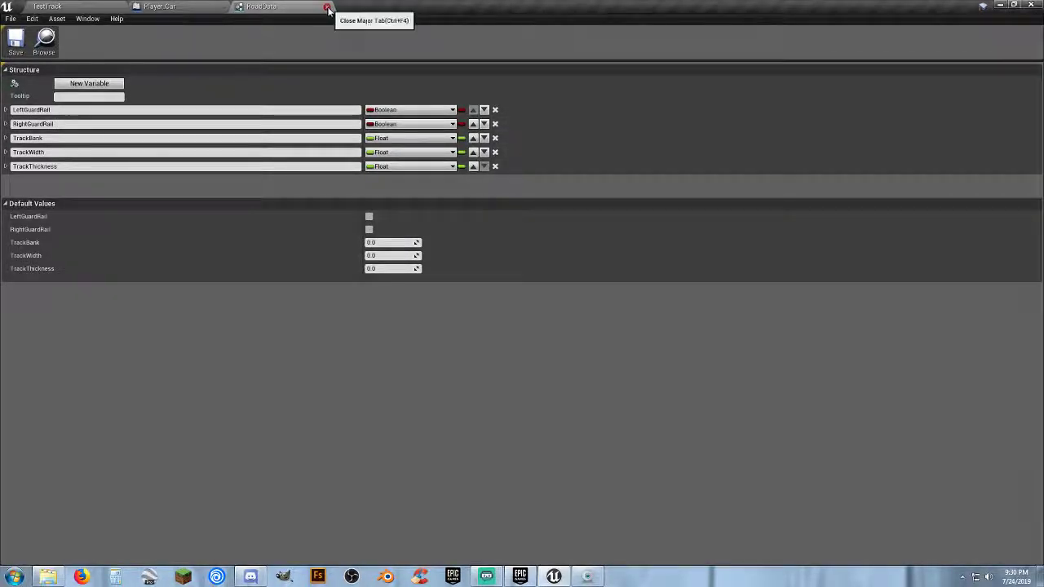
pyautogui.click(327, 7)
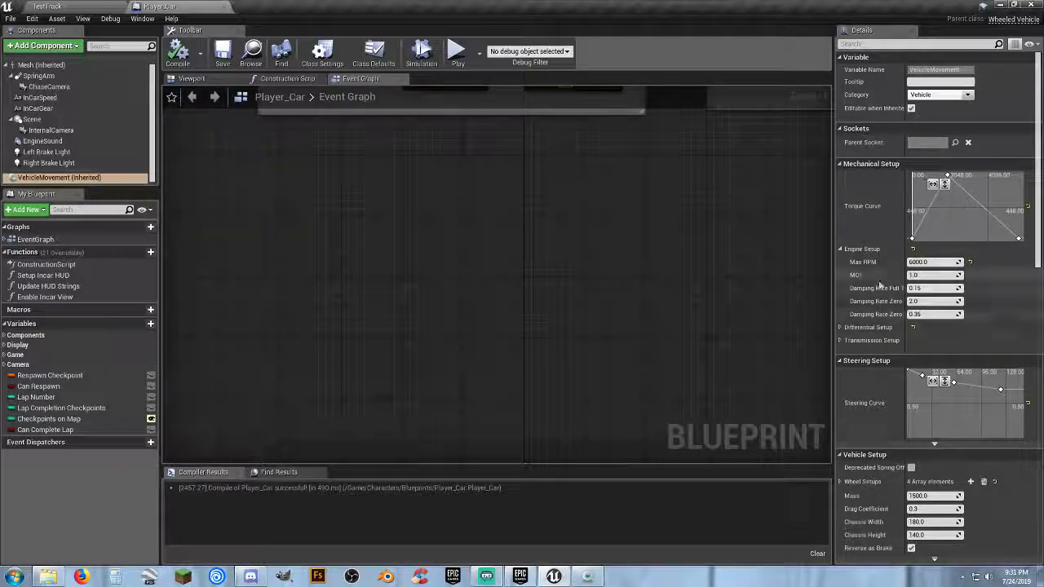
# Step: Examine the Transmission Setup of Player_Car's VehicleMovement, including automatic transmission, switch time and gear ratios, and collapse it
pyautogui.click(841, 340)
pyautogui.scroll(-3, 848, 334)
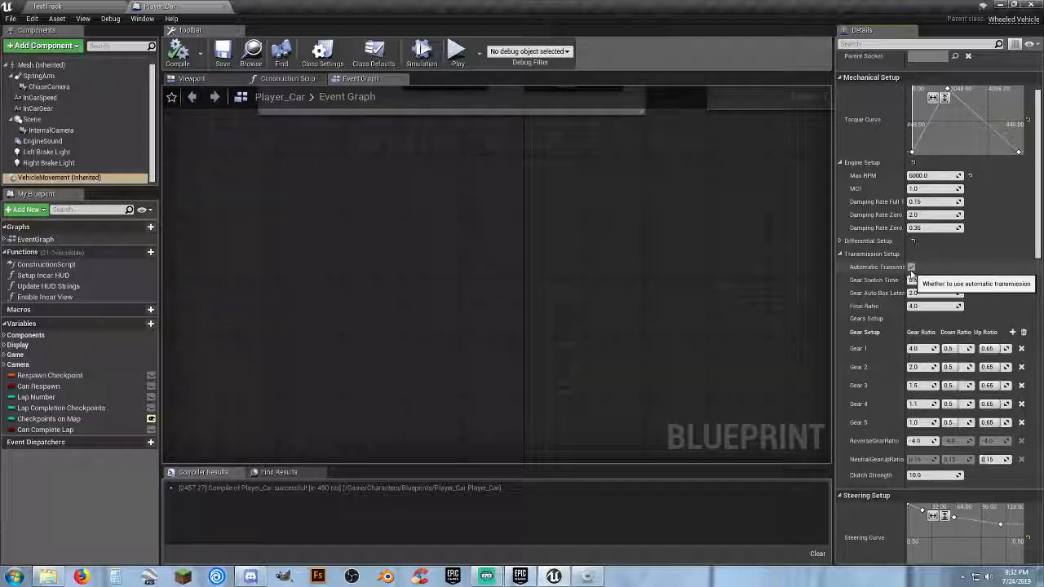
pyautogui.click(841, 255)
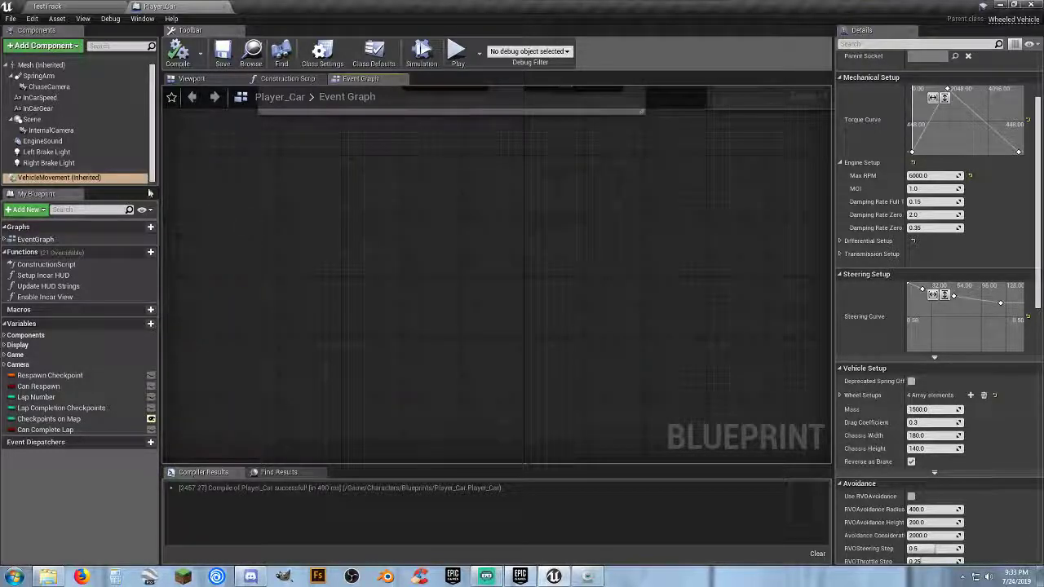
# Step: Add a Vehicle Movement reference to the empty area of the Event Graph and show the component's Engine Setup values
pyautogui.moveTo(59, 178); pyautogui.dragTo(298, 235)
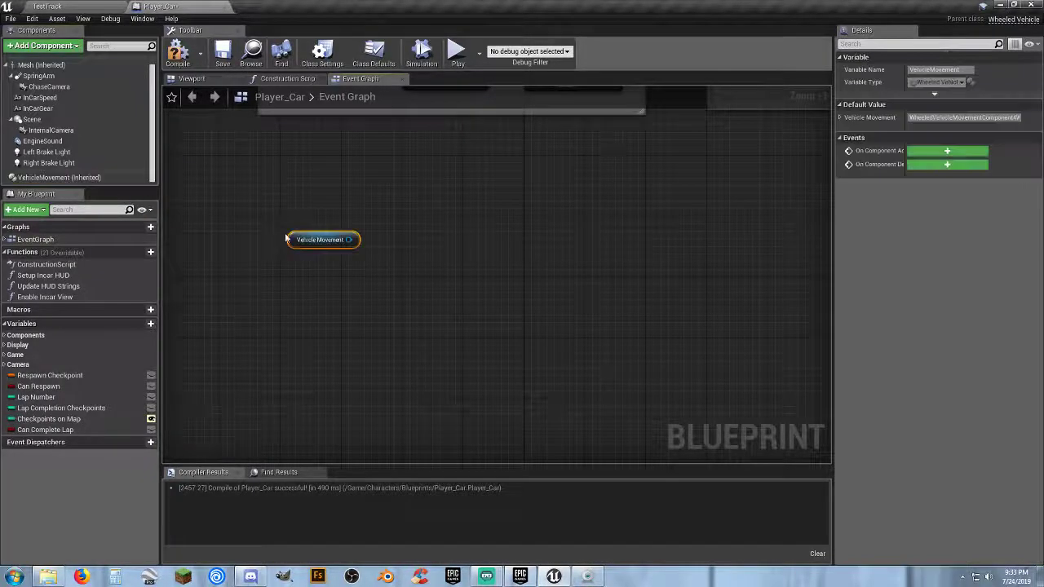
pyautogui.click(58, 178)
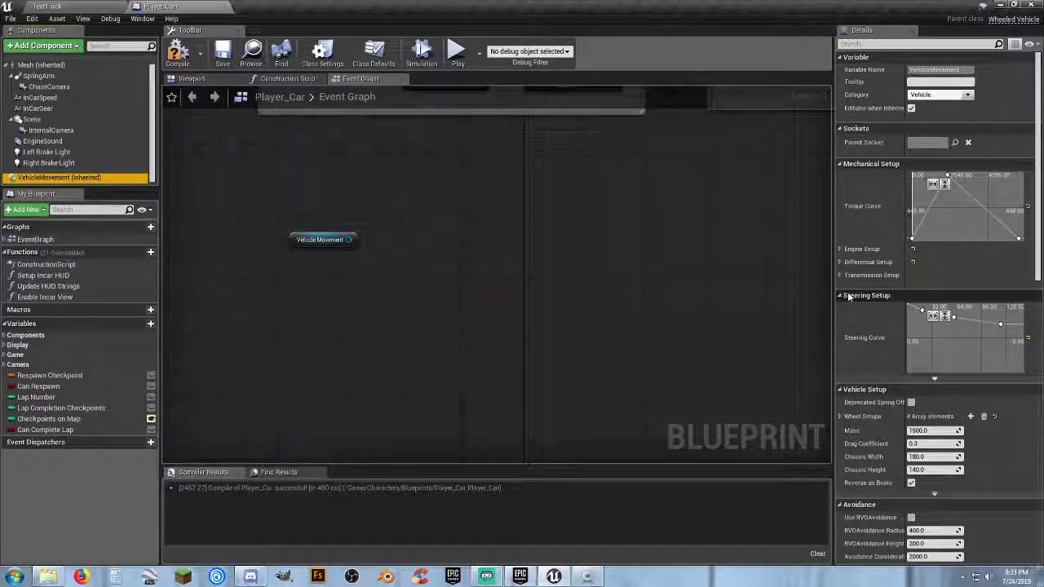
pyautogui.scroll(-5, 847, 292)
pyautogui.scroll(5, 847, 310)
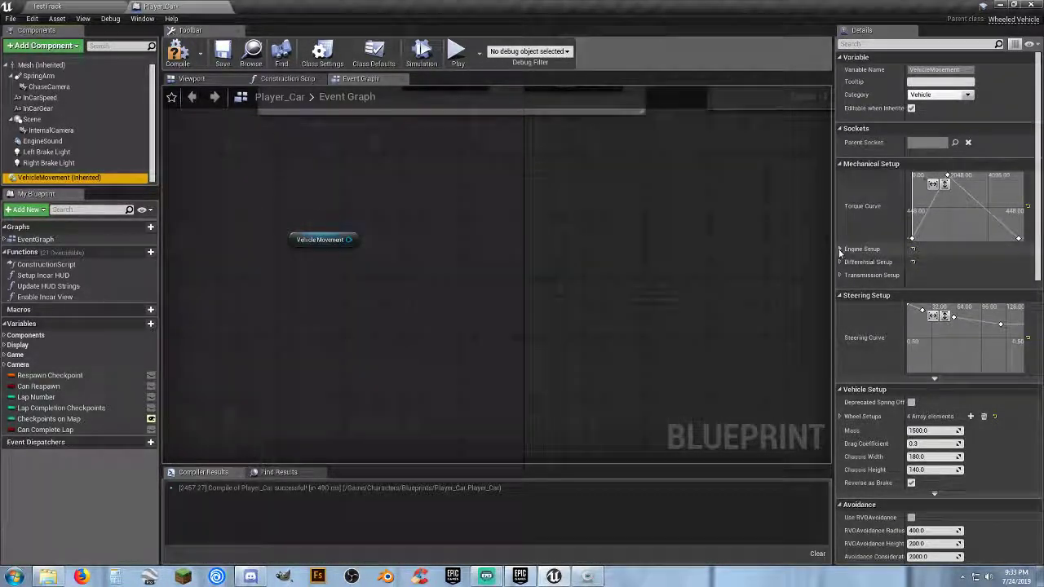
pyautogui.click(839, 249)
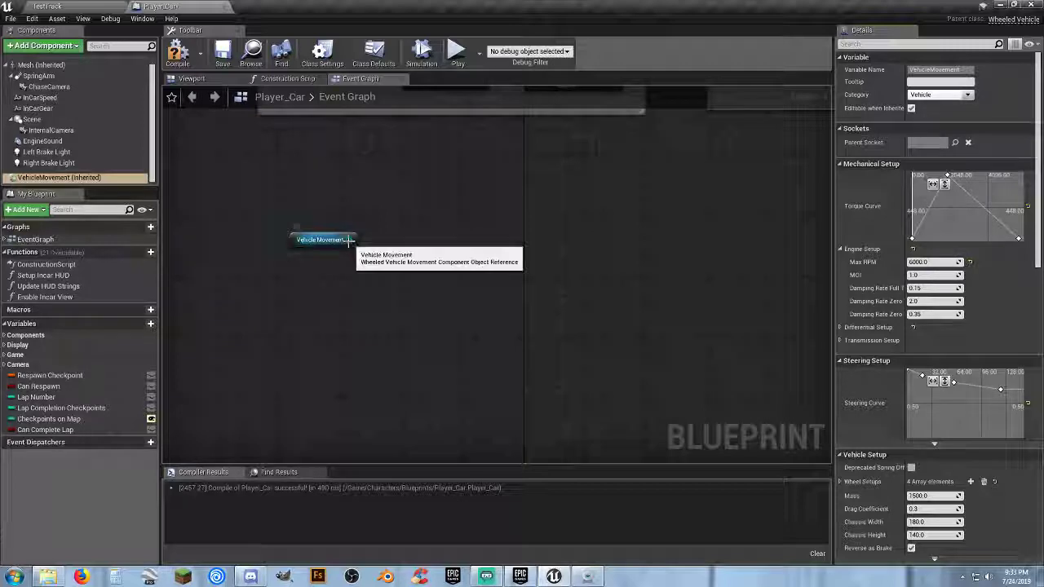
# Step: Search the Vehicle Movement reference's actions for engine, rpm and max, and add a connected Get Engine Max Rotation Speed node
pyautogui.moveTo(349, 239); pyautogui.dragTo(408, 263)
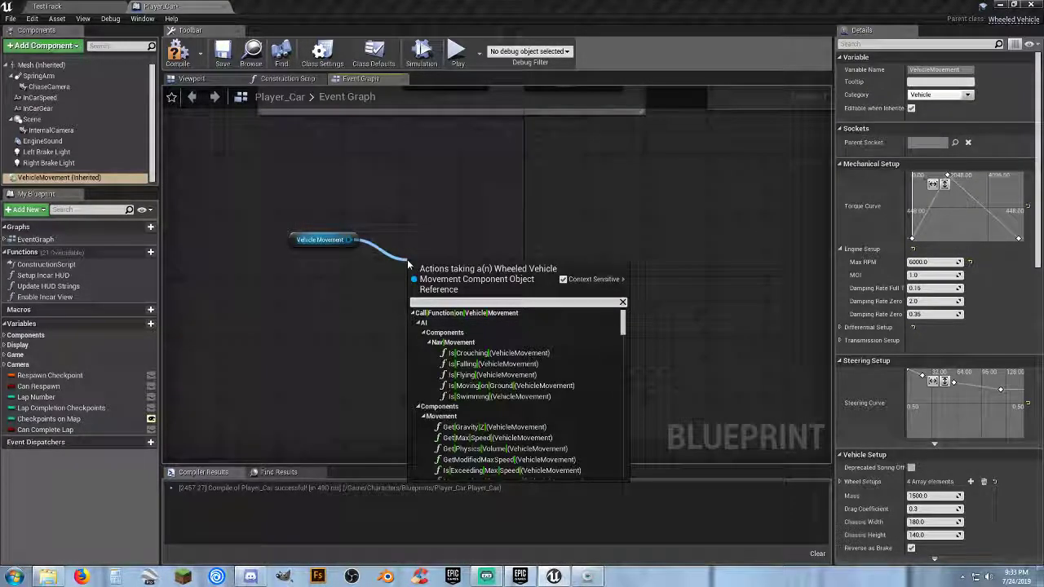
pyautogui.write('engi')
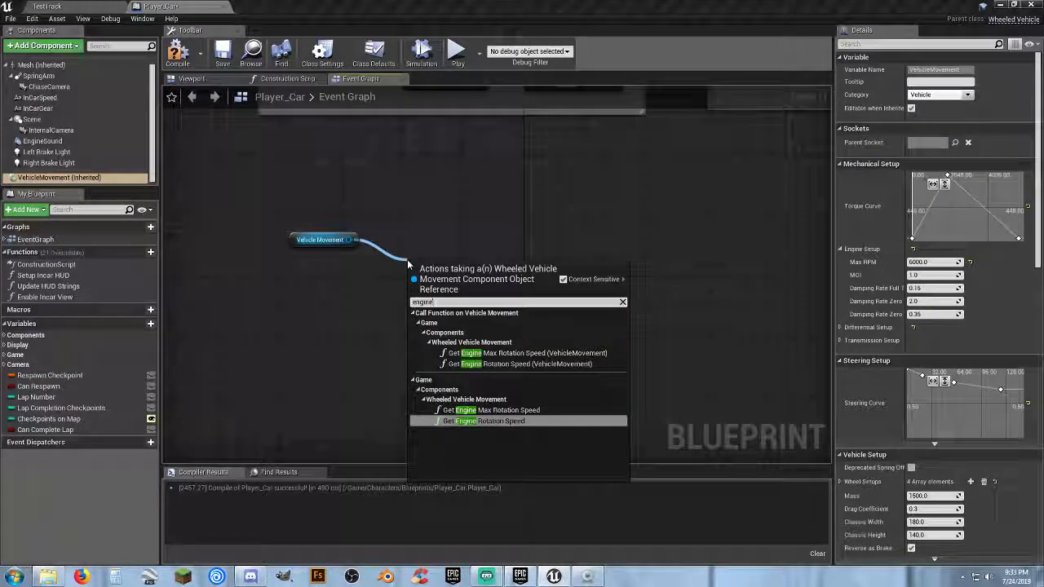
pyautogui.write('ne')
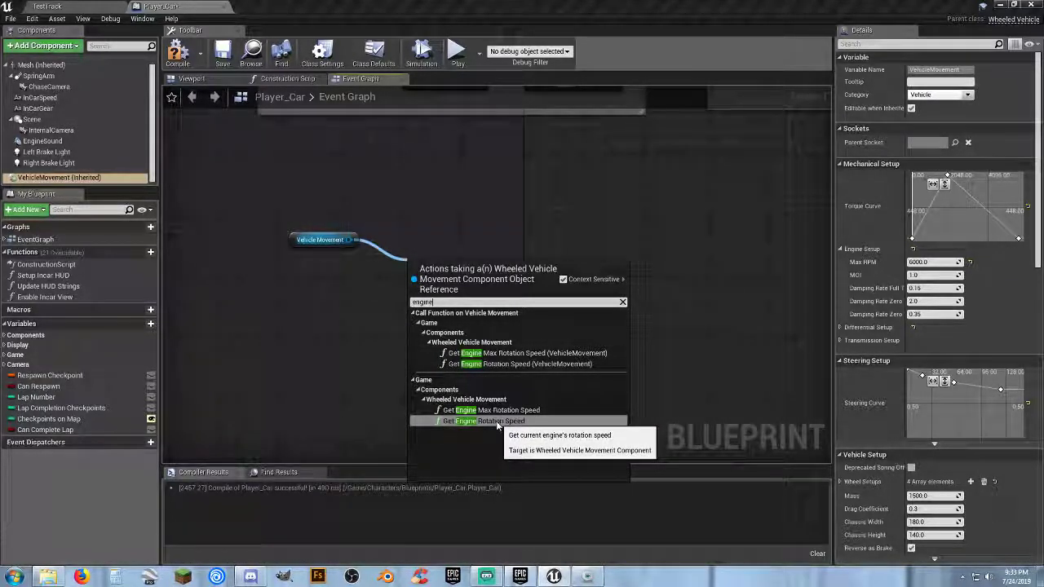
pyautogui.press('BackSpace')
pyautogui.press('BackSpace')
pyautogui.press('BackSpace')
pyautogui.press('BackSpace')
pyautogui.press('BackSpace')
pyautogui.press('BackSpace')
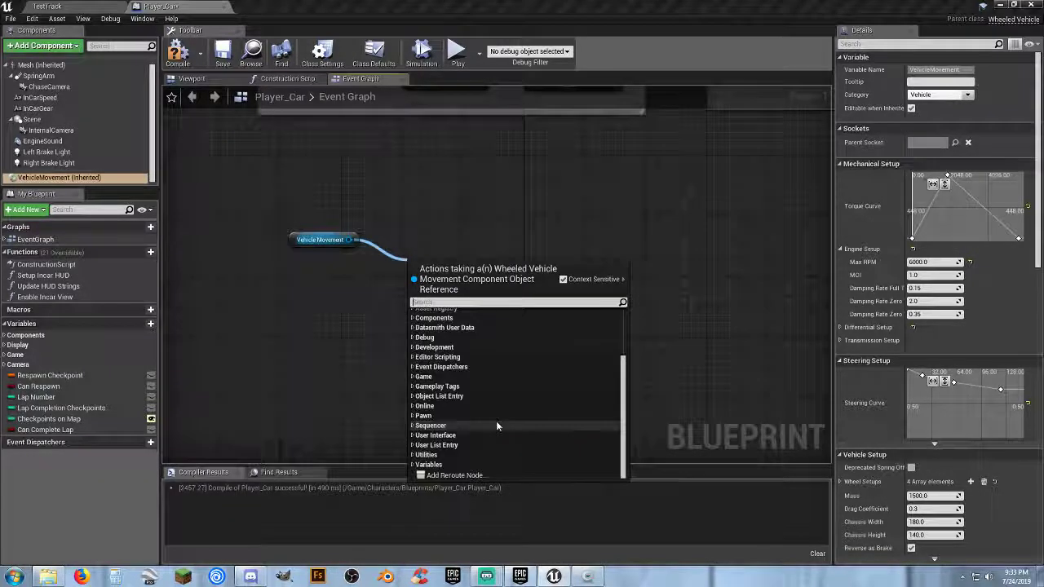
pyautogui.write('rpm')
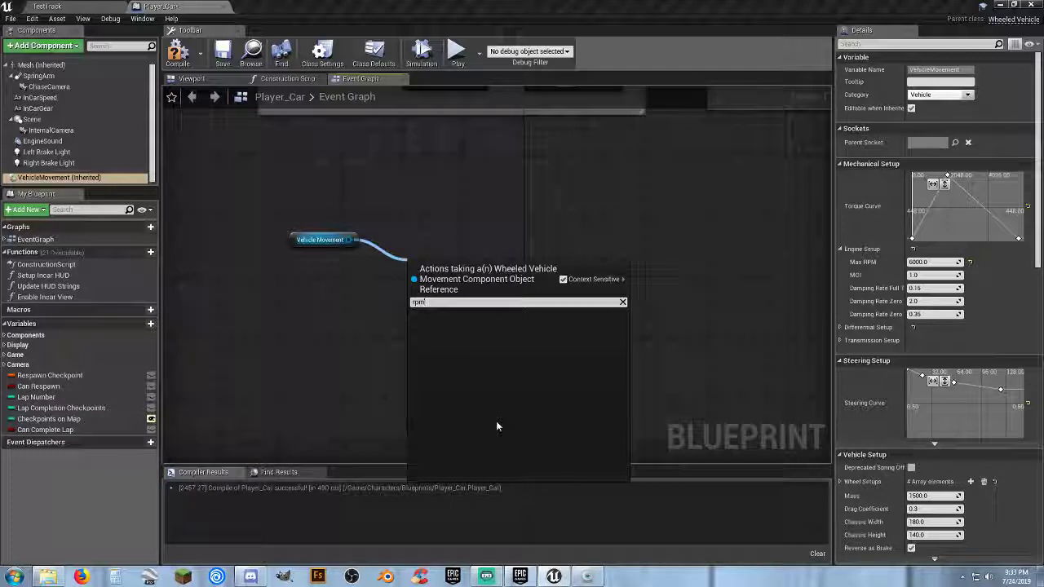
pyautogui.press('BackSpace')
pyautogui.press('BackSpace')
pyautogui.press('BackSpace')
pyautogui.write('max')
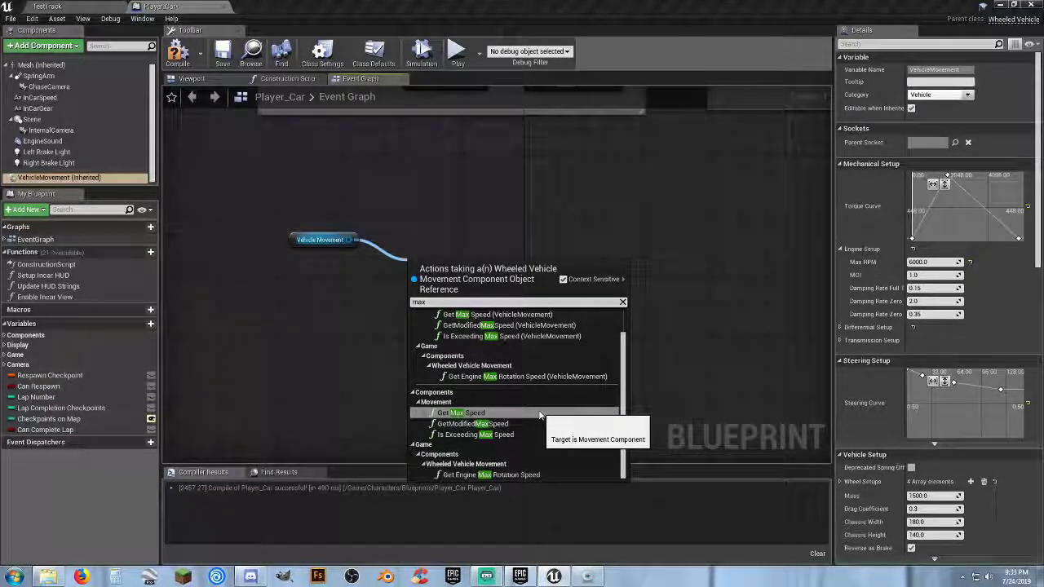
pyautogui.click(502, 477)
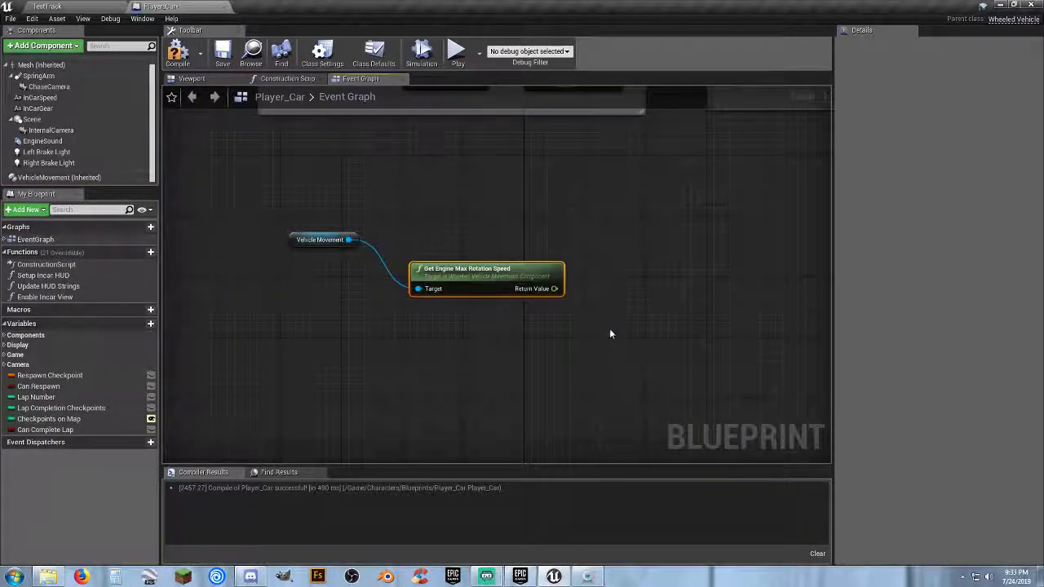
# Step: Move the Vehicle Movement and Get Engine Max Rotation Speed nodes lower in the Event Graph
pyautogui.moveTo(609, 327); pyautogui.dragTo(573, 341, button='right')
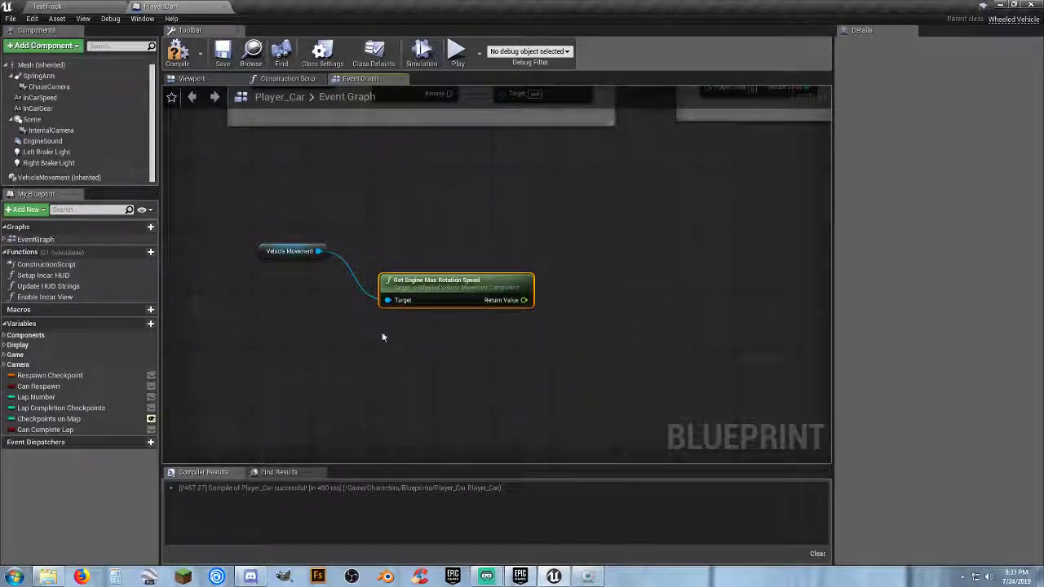
pyautogui.moveTo(259, 251); pyautogui.dragTo(257, 363)
pyautogui.moveTo(391, 285); pyautogui.dragTo(386, 363)
pyautogui.click(457, 302)
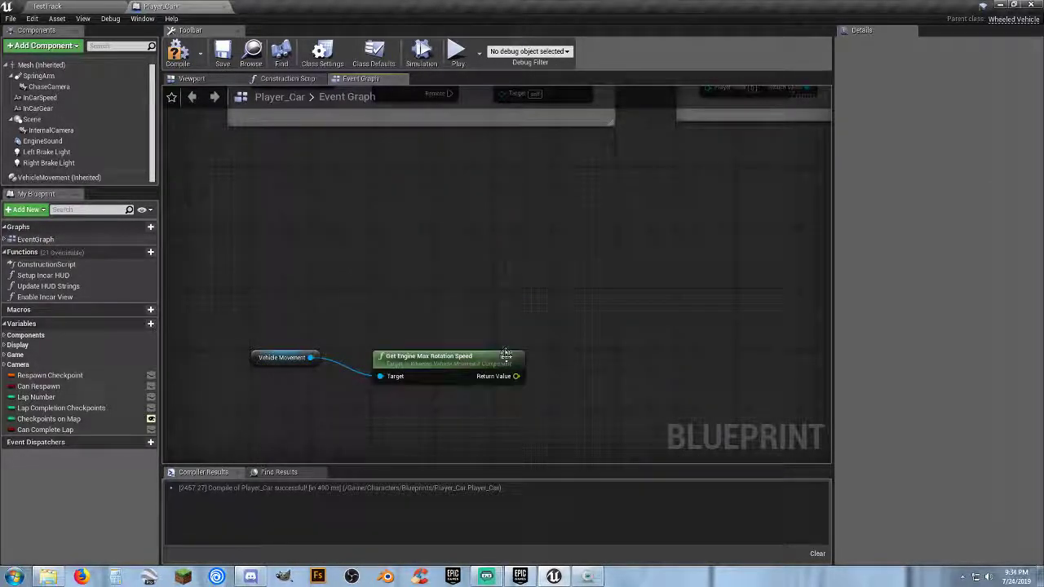
# Step: Add a Print Text node beside the Get Engine Max Rotation Speed node
pyautogui.rightClick(619, 318)
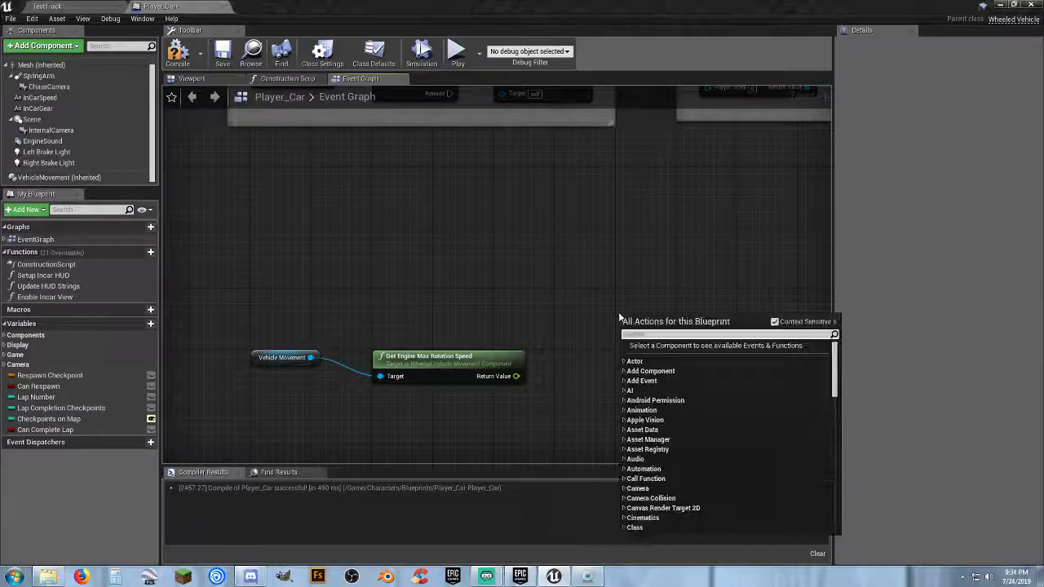
pyautogui.write('print text')
pyautogui.press('Return')
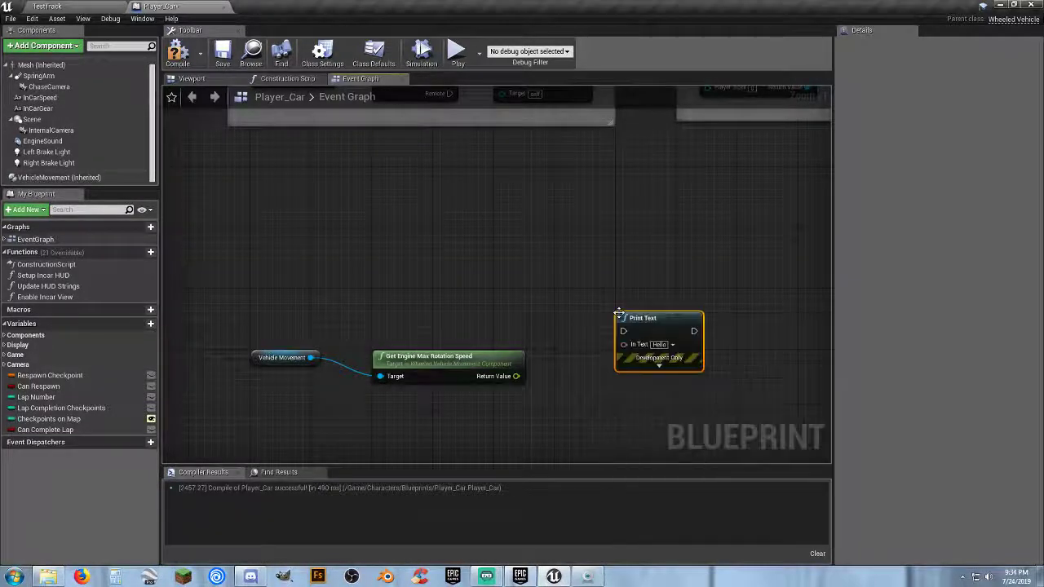
# Step: Connect Get Engine Max Rotation Speed's Return Value to Print Text's In Text through a ToText (float) conversion, and space the nodes apart
pyautogui.moveTo(617, 344); pyautogui.dragTo(517, 376)
pyautogui.moveTo(651, 330); pyautogui.dragTo(714, 302)
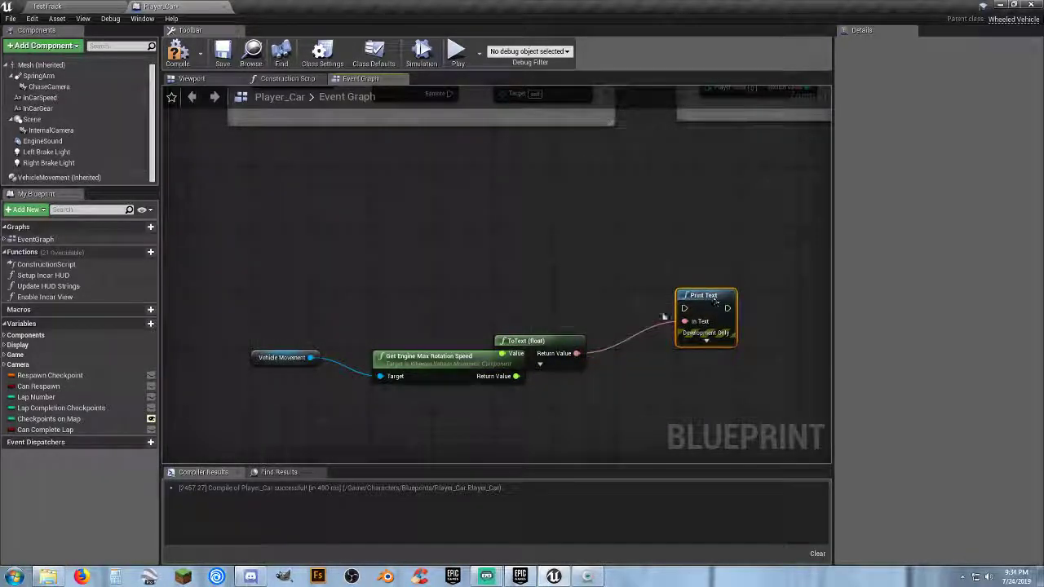
pyautogui.moveTo(562, 346); pyautogui.dragTo(623, 347)
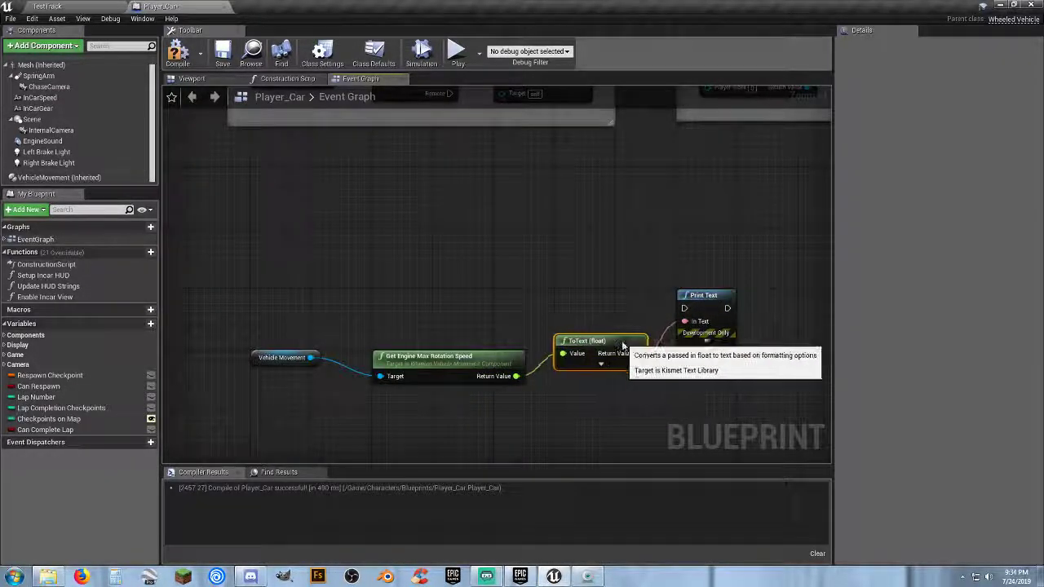
pyautogui.click(598, 309)
pyautogui.moveTo(503, 303); pyautogui.dragTo(514, 305, button='right')
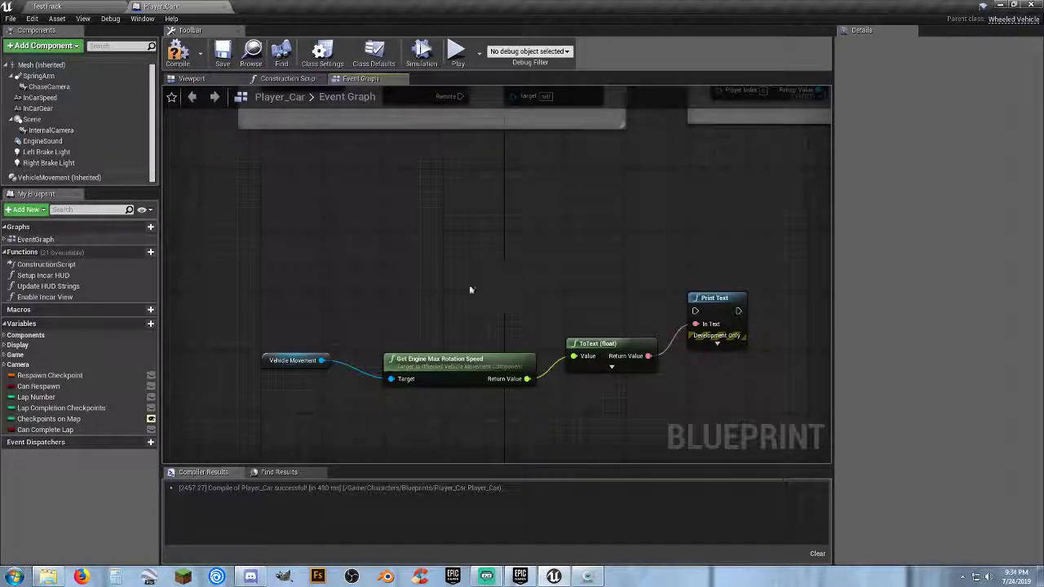
# Step: Add a custom event named goober above the Vehicle Movement nodes and connect its execution output to Print Text
pyautogui.rightClick(344, 285)
pyautogui.write('custom event')
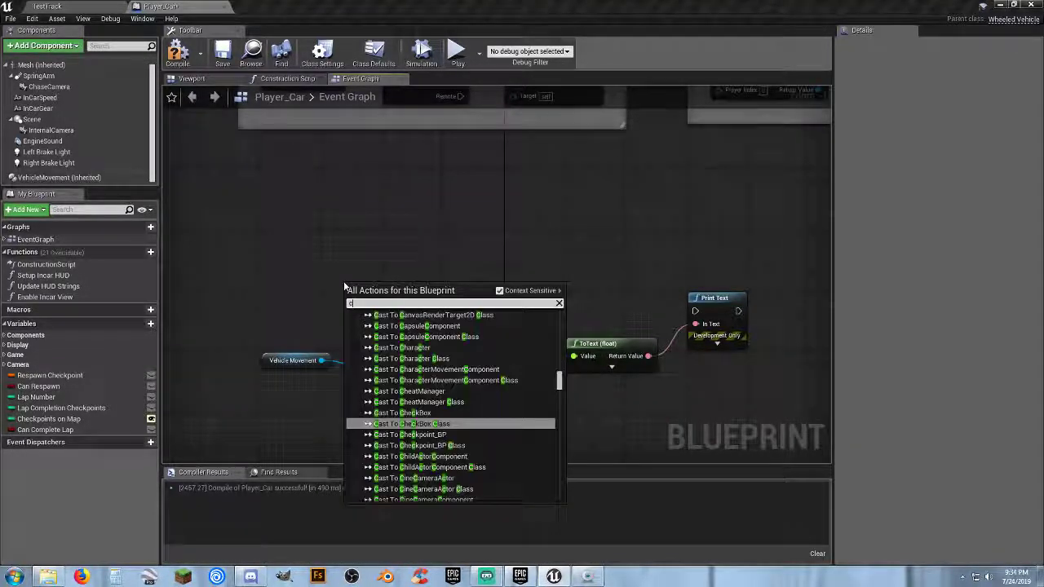
pyautogui.press('Return')
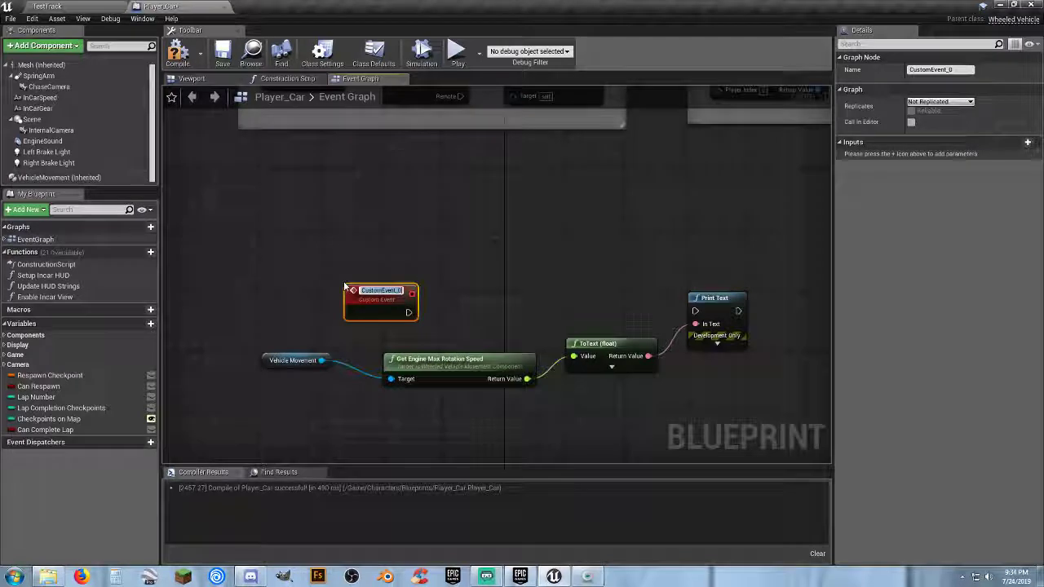
pyautogui.write('a')
pyautogui.press('Return')
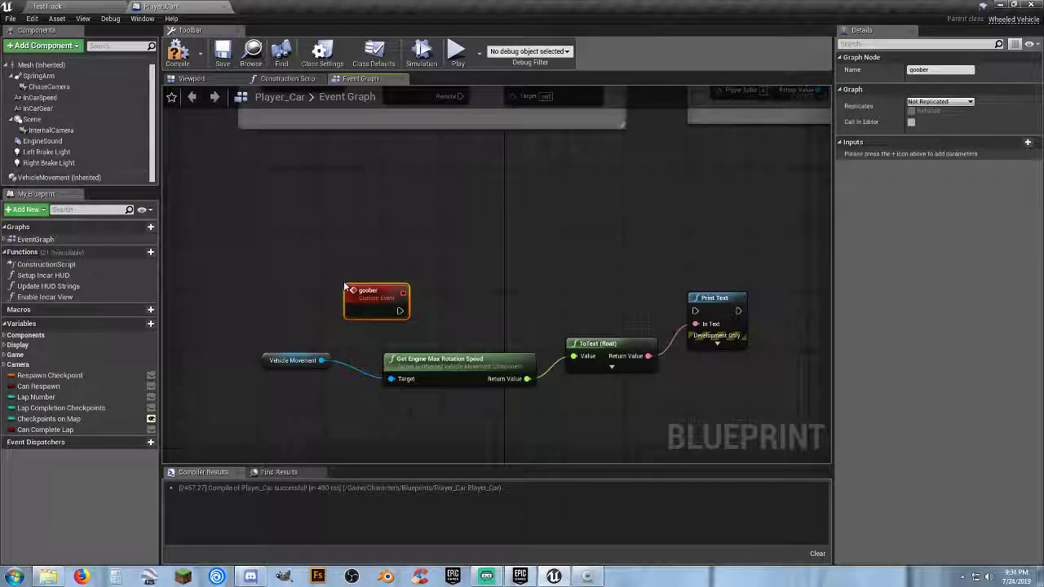
pyautogui.moveTo(401, 311); pyautogui.dragTo(694, 311)
pyautogui.click(392, 214)
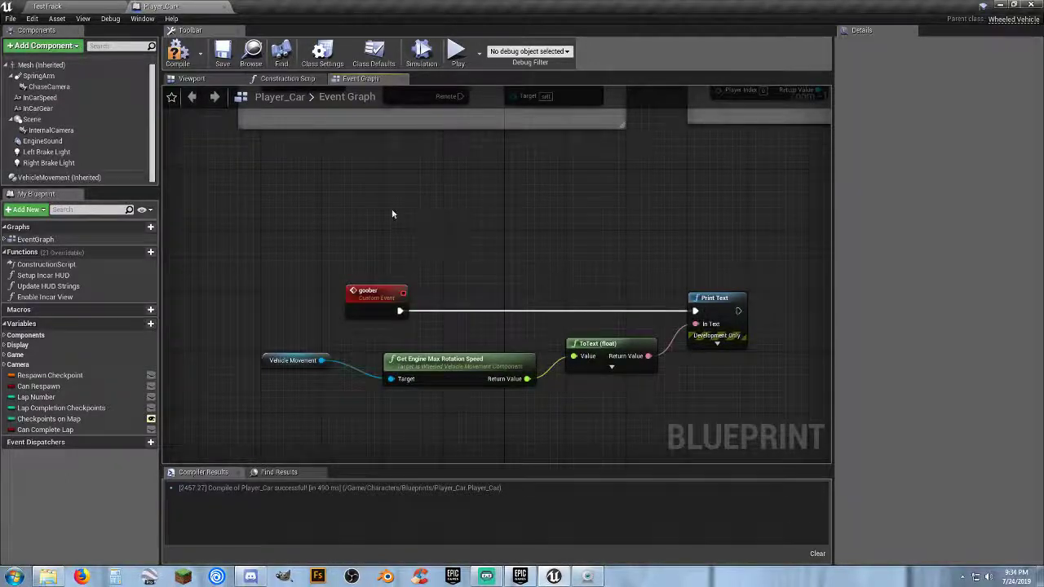
# Step: Add a Goober event call beside the Audio section and connect it to the execution output of Set Float Parameter
pyautogui.moveTo(391, 214); pyautogui.dragTo(421, 282, button='right')
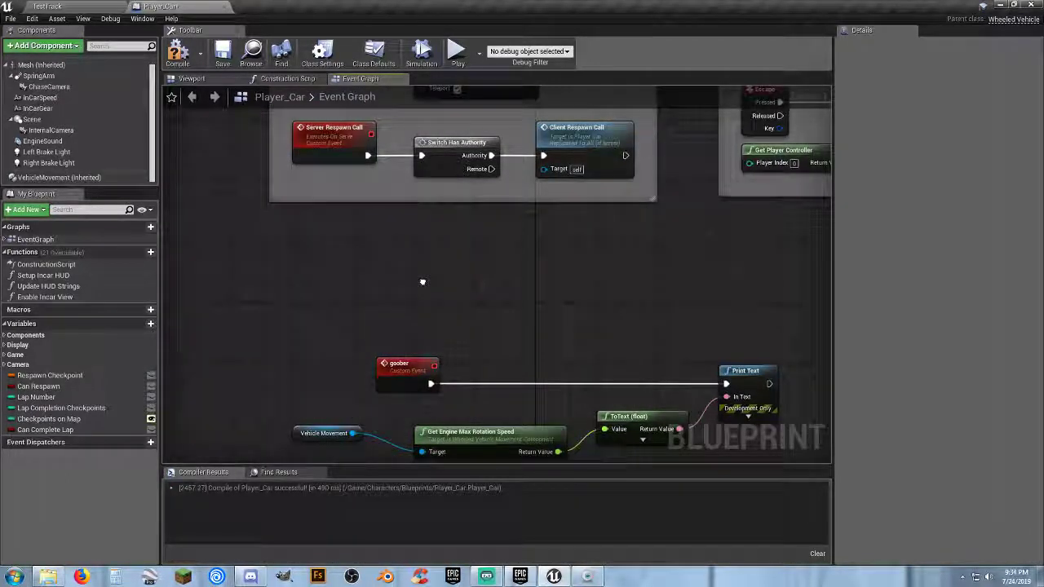
pyautogui.moveTo(421, 282); pyautogui.dragTo(180, 353, button='right')
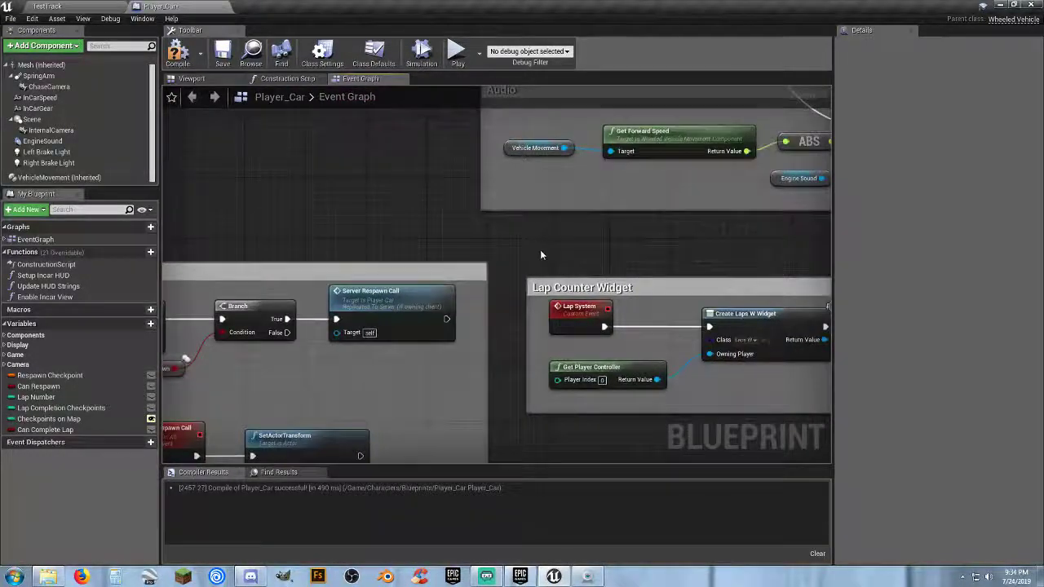
pyautogui.moveTo(540, 249); pyautogui.dragTo(399, 277, button='right')
pyautogui.scroll(-3, 400, 276)
pyautogui.moveTo(318, 243); pyautogui.dragTo(437, 374, button='right')
pyautogui.scroll(3, 509, 259)
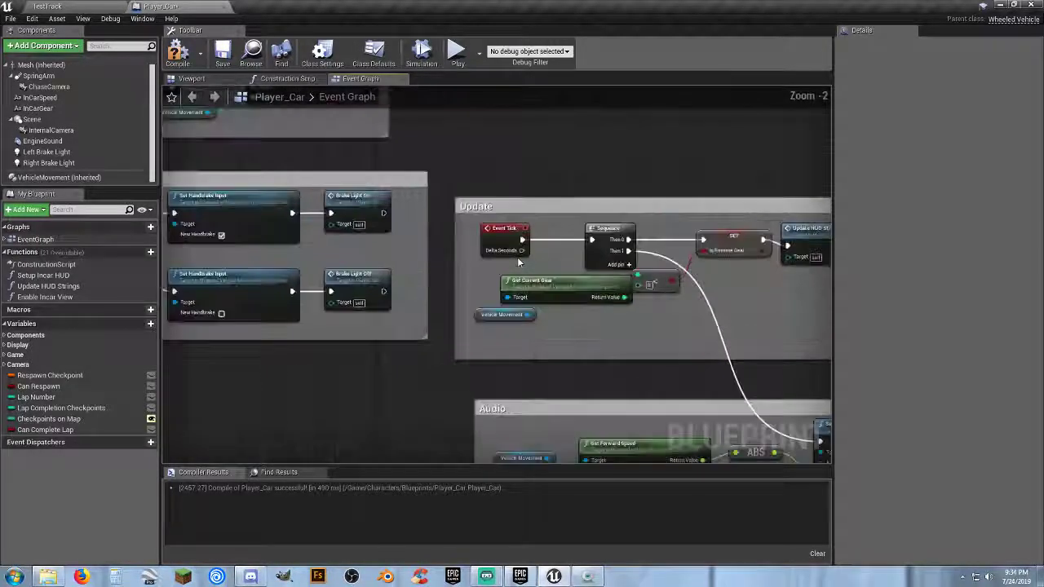
pyautogui.moveTo(639, 359); pyautogui.dragTo(281, 277, button='right')
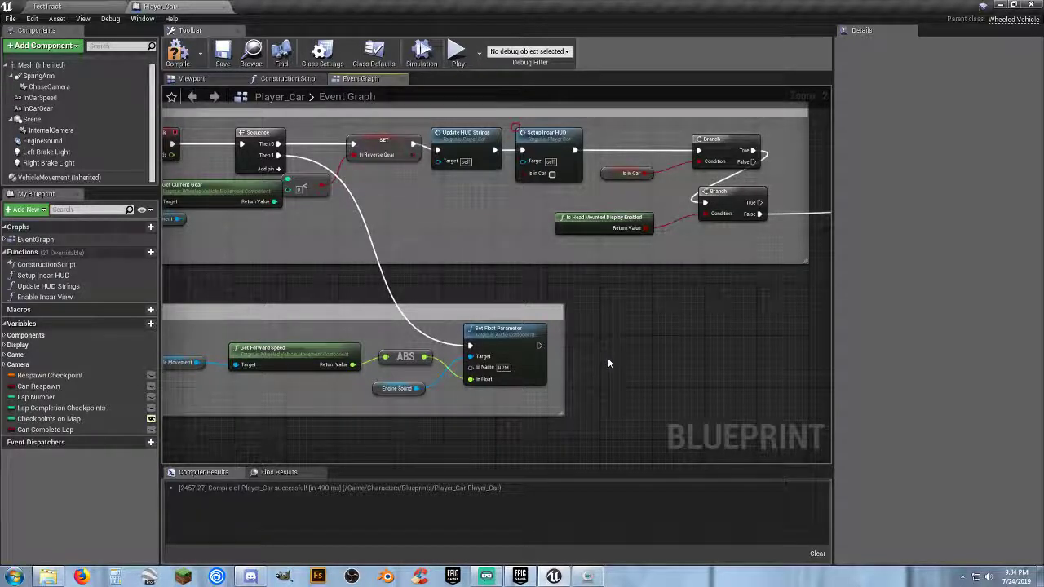
pyautogui.rightClick(617, 344)
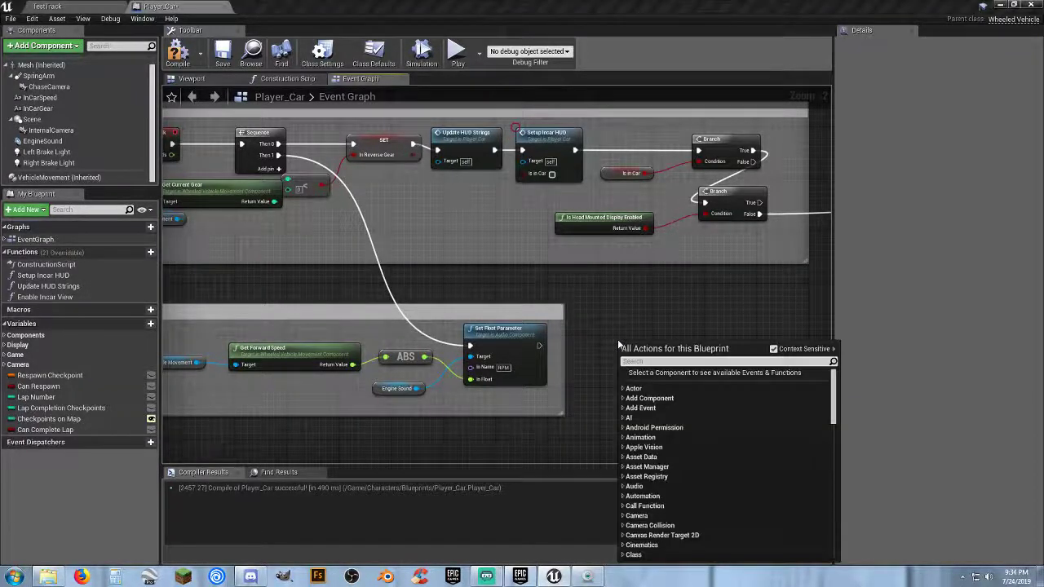
pyautogui.write('goo')
pyautogui.click(653, 382)
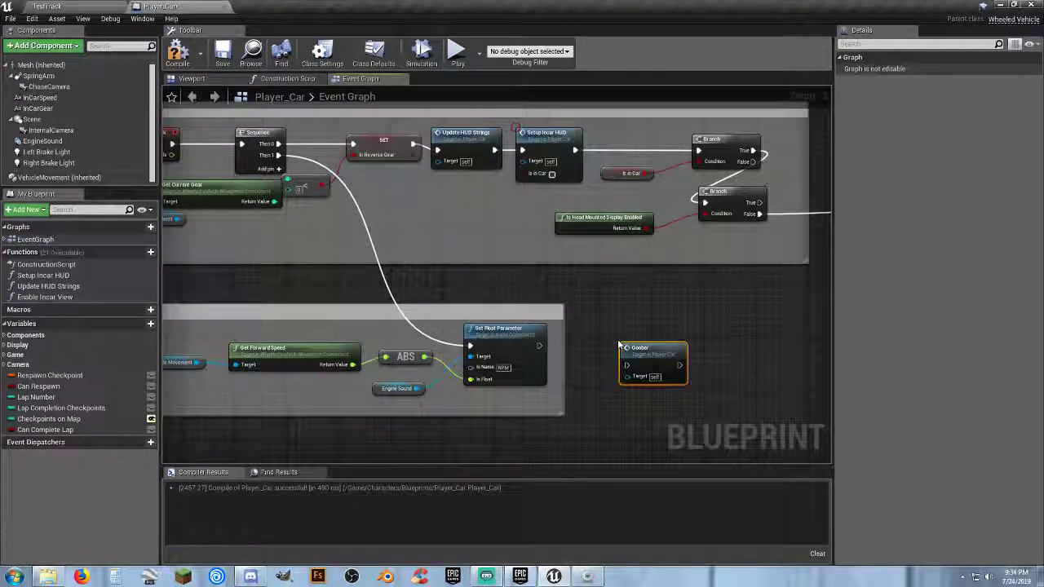
pyautogui.moveTo(626, 365); pyautogui.dragTo(537, 345)
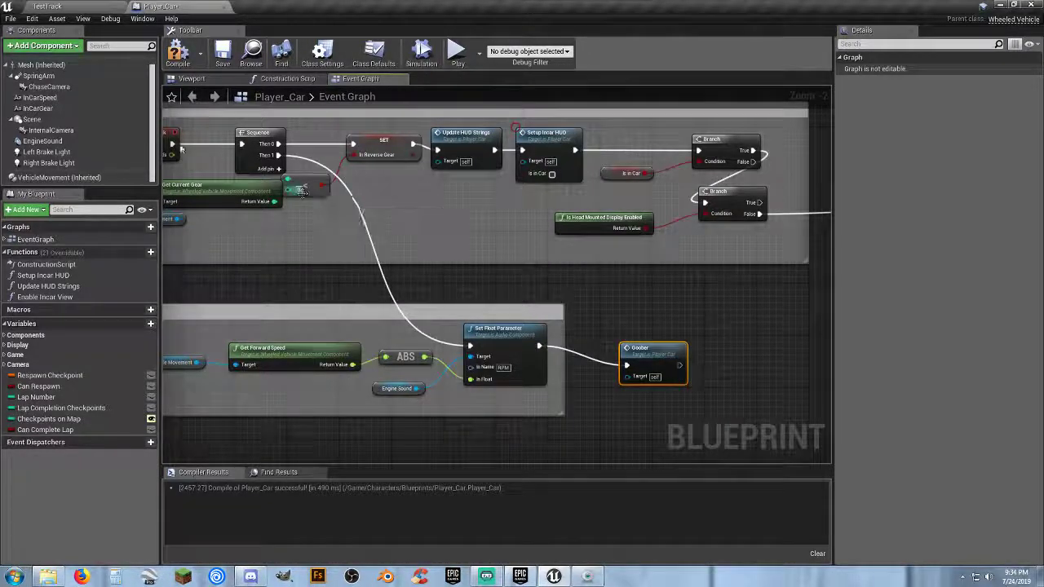
# Step: Play the TestTrack level, drive the car past the start line while checking the printed engine speed, and stop the session
pyautogui.click(49, 5)
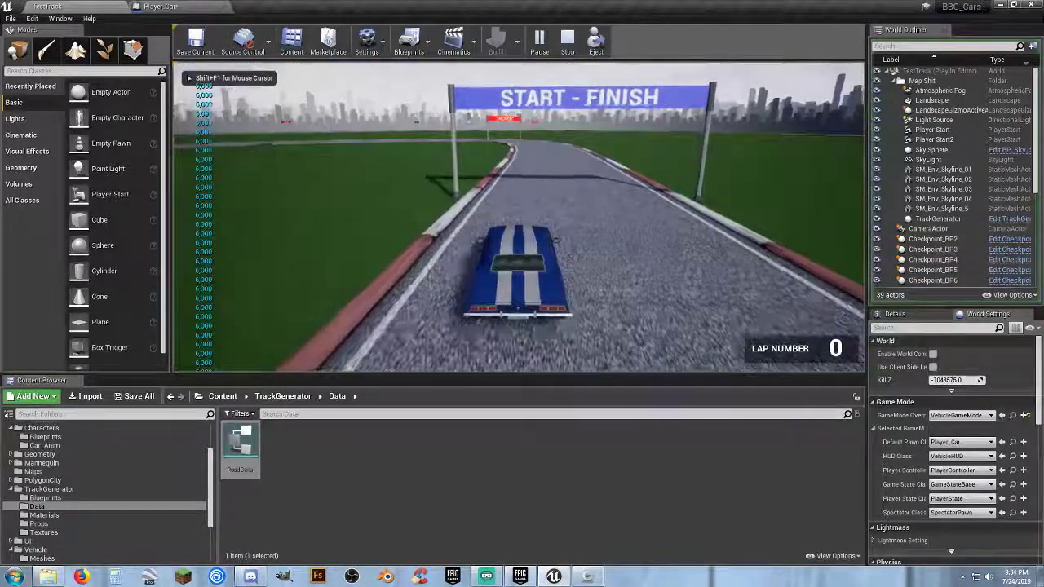
pyautogui.press('w')
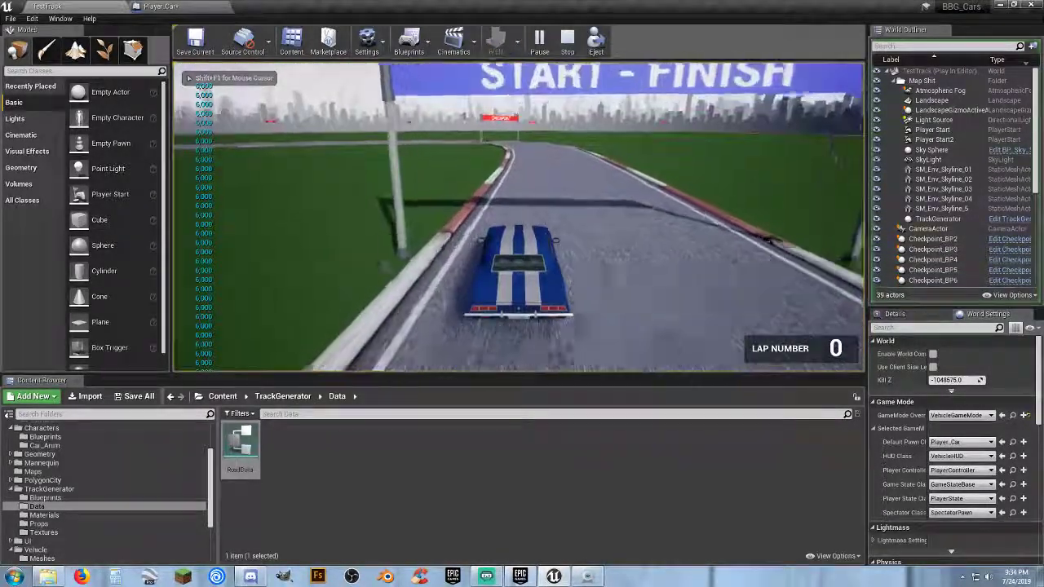
pyautogui.press('a')
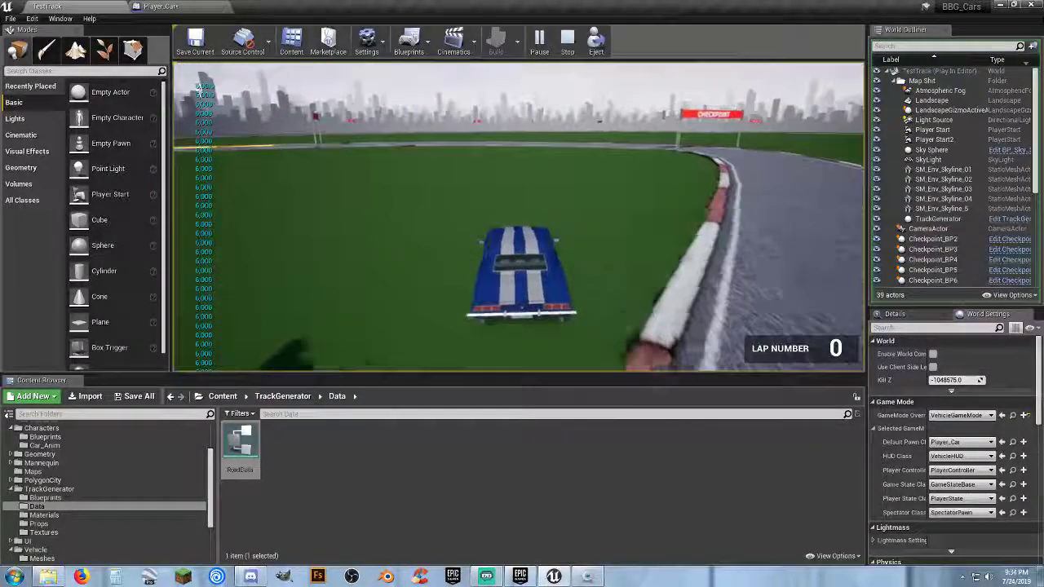
pyautogui.press('Escape')
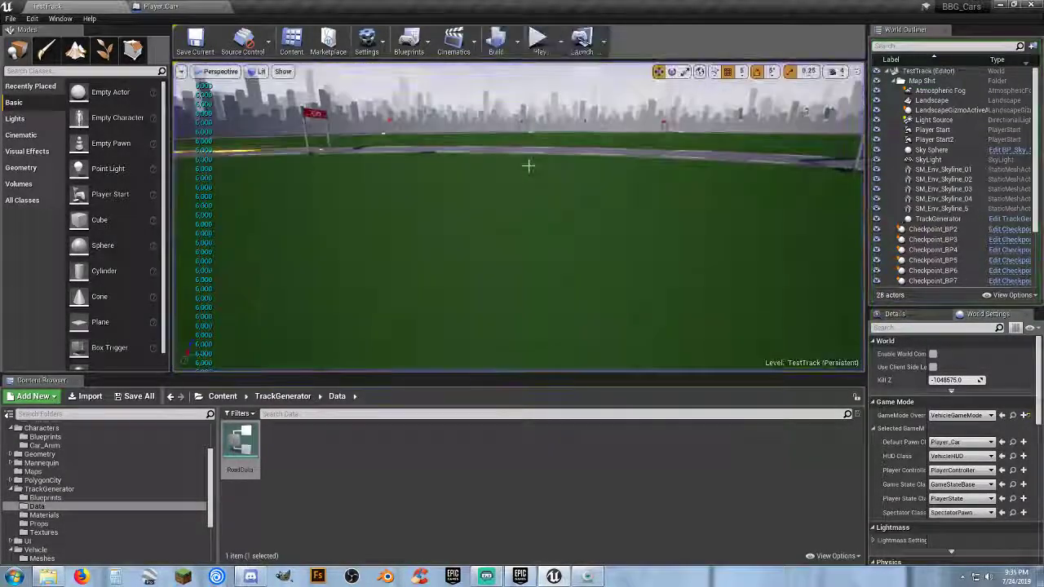
# Step: Return to Player_Car's Event Graph and line up the goober event and Print Text node above the rotation speed nodes
pyautogui.click(164, 7)
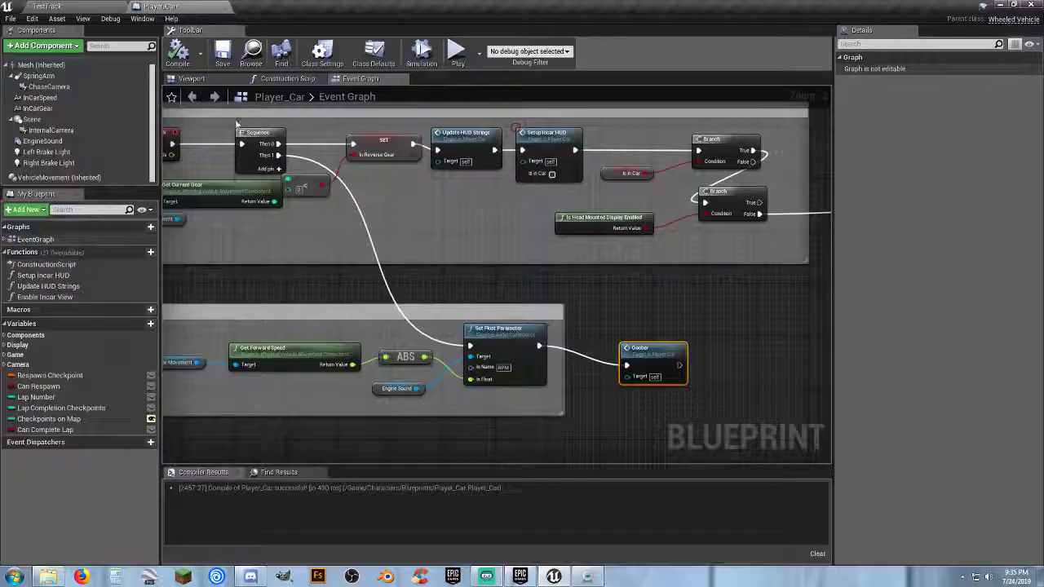
pyautogui.moveTo(620, 405); pyautogui.dragTo(525, 146, button='right')
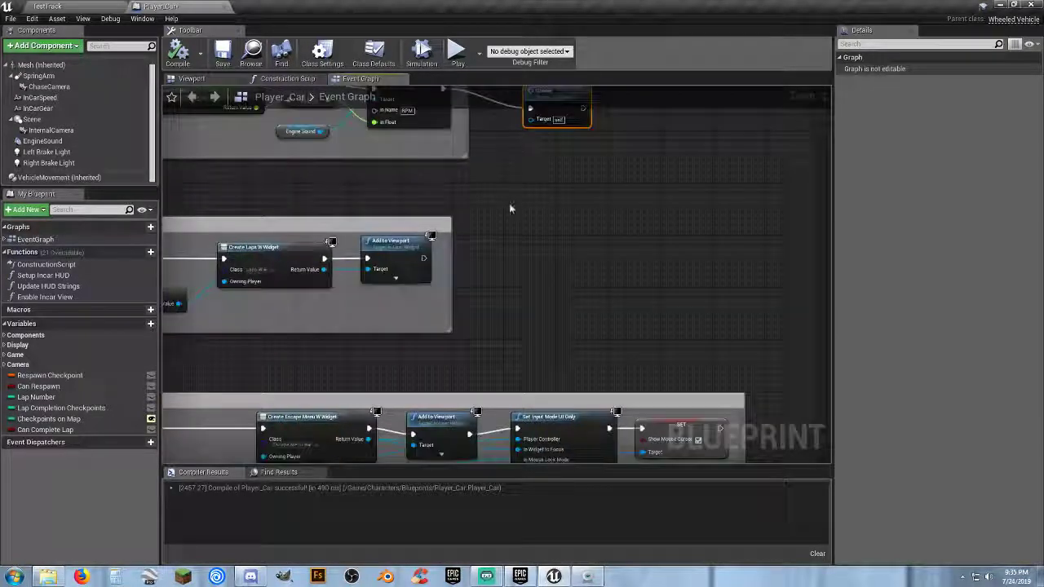
pyautogui.moveTo(613, 299); pyautogui.dragTo(566, 37, button='right')
pyautogui.moveTo(620, 372); pyautogui.dragTo(817, 230, button='right')
pyautogui.moveTo(440, 315); pyautogui.dragTo(680, 315, button='right')
pyautogui.moveTo(433, 372); pyautogui.dragTo(531, 371, button='right')
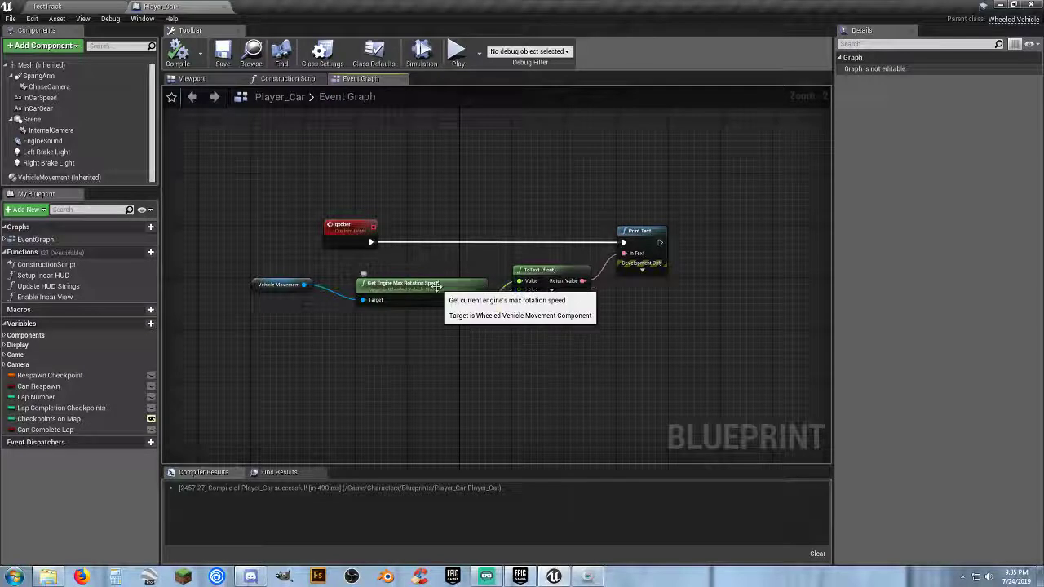
pyautogui.click(433, 333)
pyautogui.moveTo(512, 327); pyautogui.dragTo(506, 361, button='right')
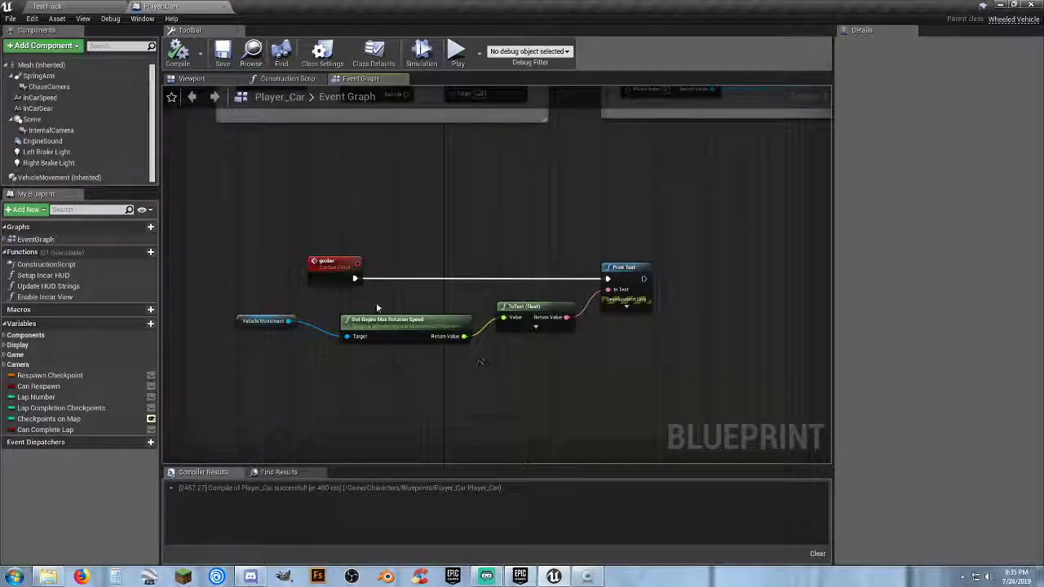
pyautogui.moveTo(320, 270); pyautogui.dragTo(247, 276)
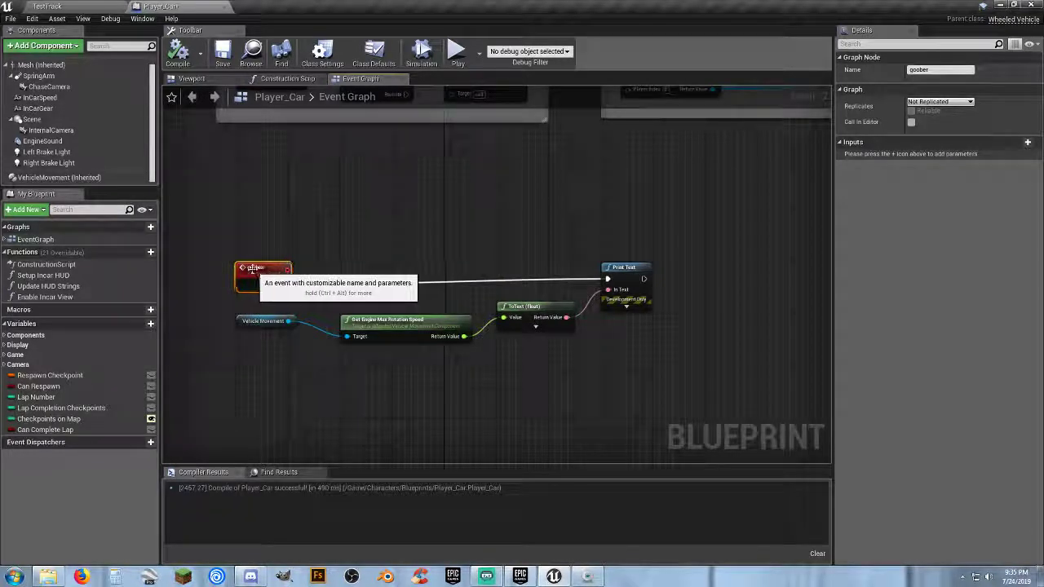
pyautogui.moveTo(626, 276); pyautogui.dragTo(626, 282)
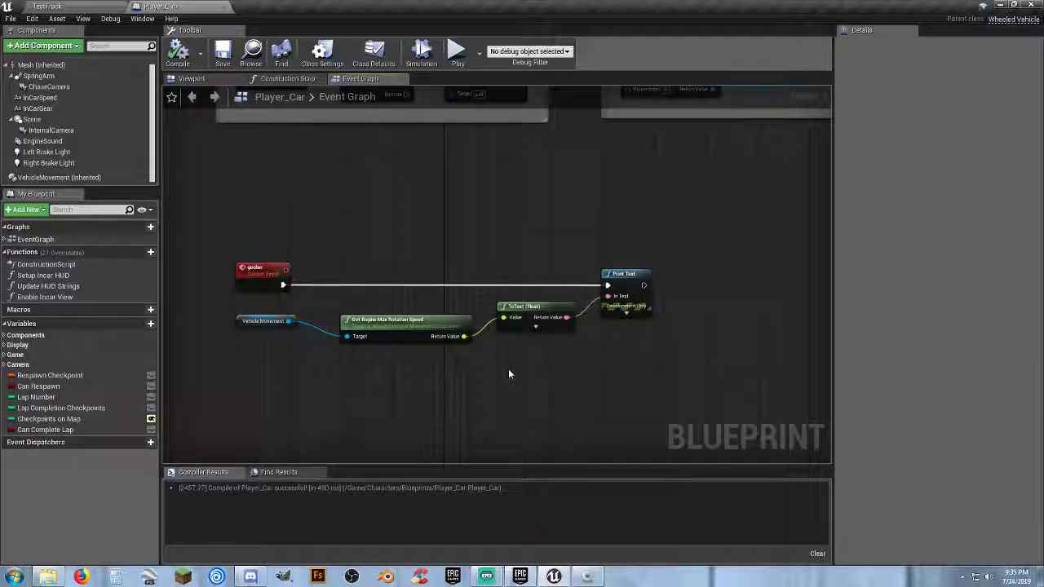
# Step: Delete the Get Engine Max Rotation Speed and ToText (float) nodes from the goober event's group
pyautogui.moveTo(294, 375); pyautogui.dragTo(315, 376, button='right')
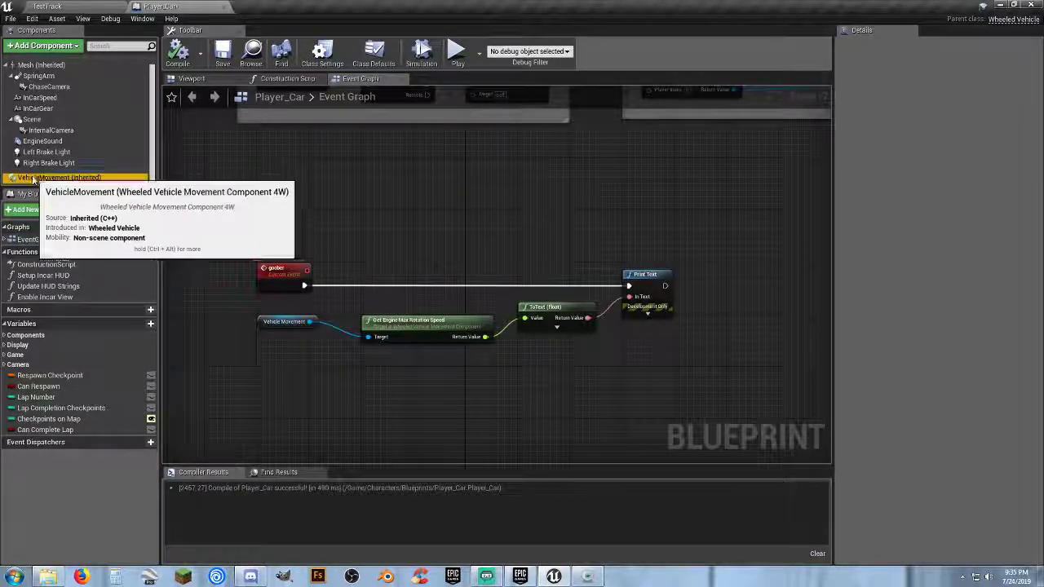
pyautogui.click(65, 177)
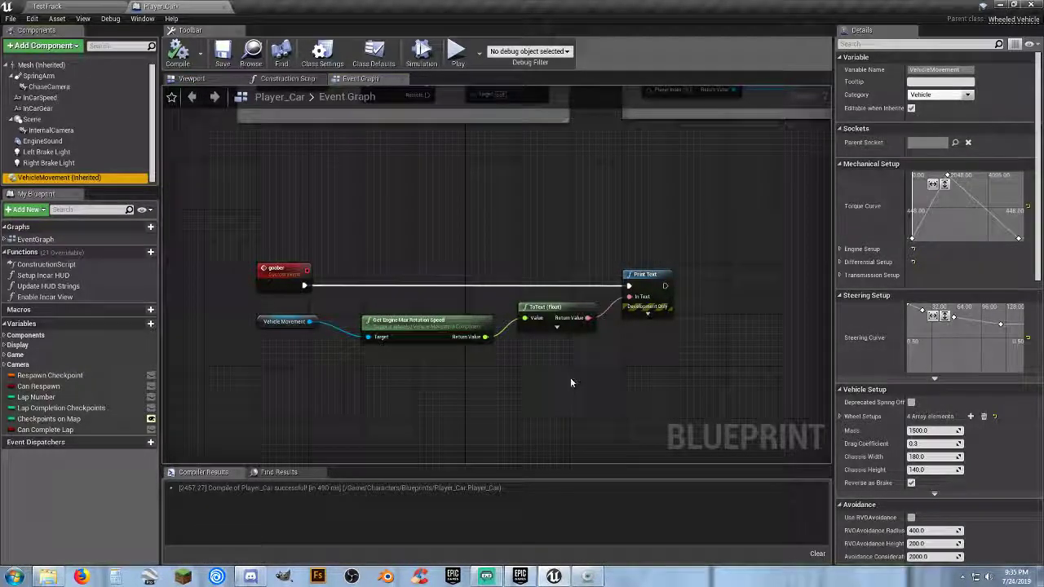
pyautogui.moveTo(570, 377); pyautogui.dragTo(487, 328)
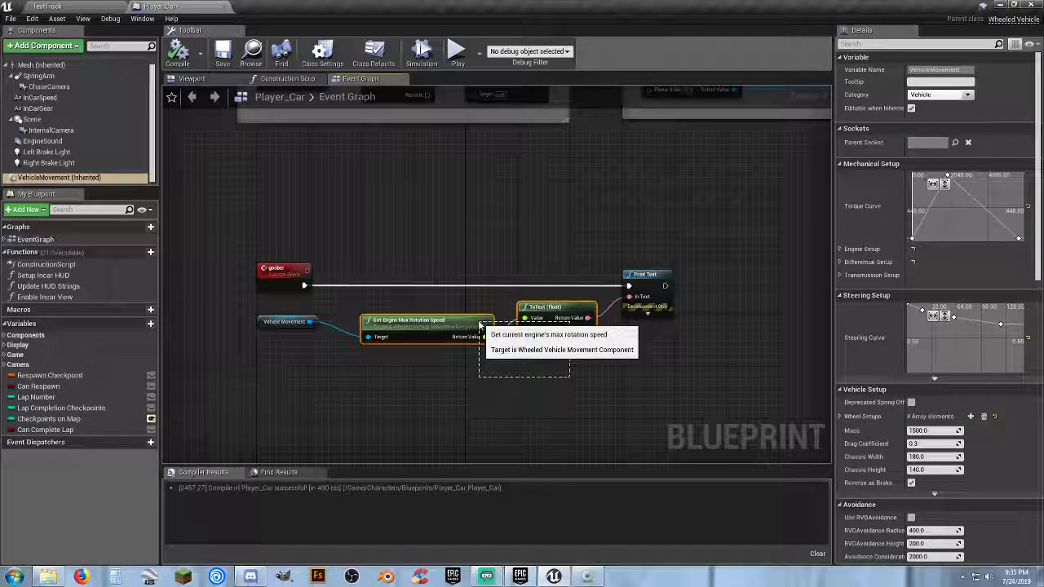
pyautogui.press('Delete')
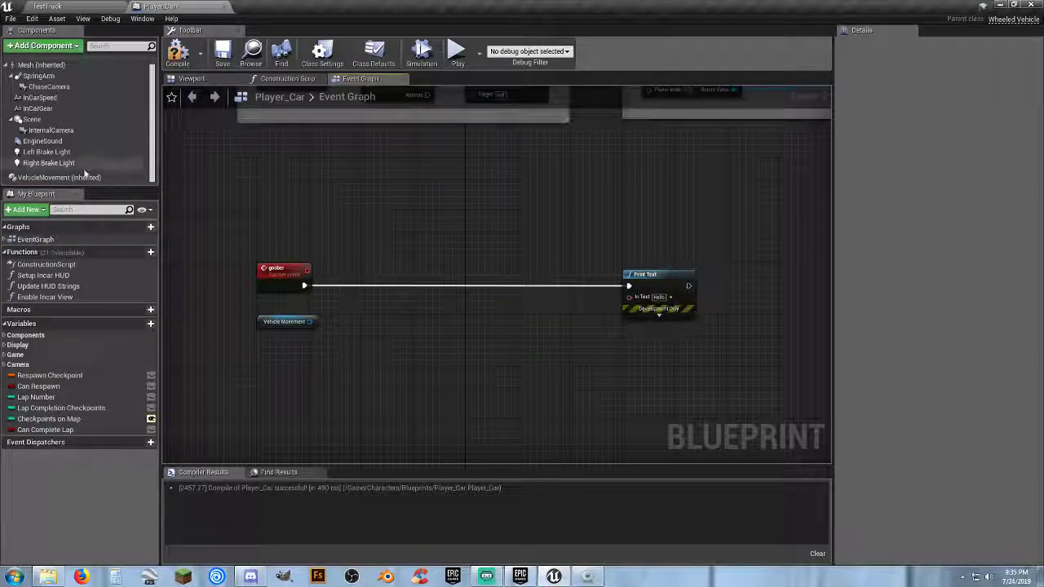
# Step: Show VehicleMovement's Differential Setup values and search the Vehicle Movement reference's actions for "differ"
pyautogui.click(76, 178)
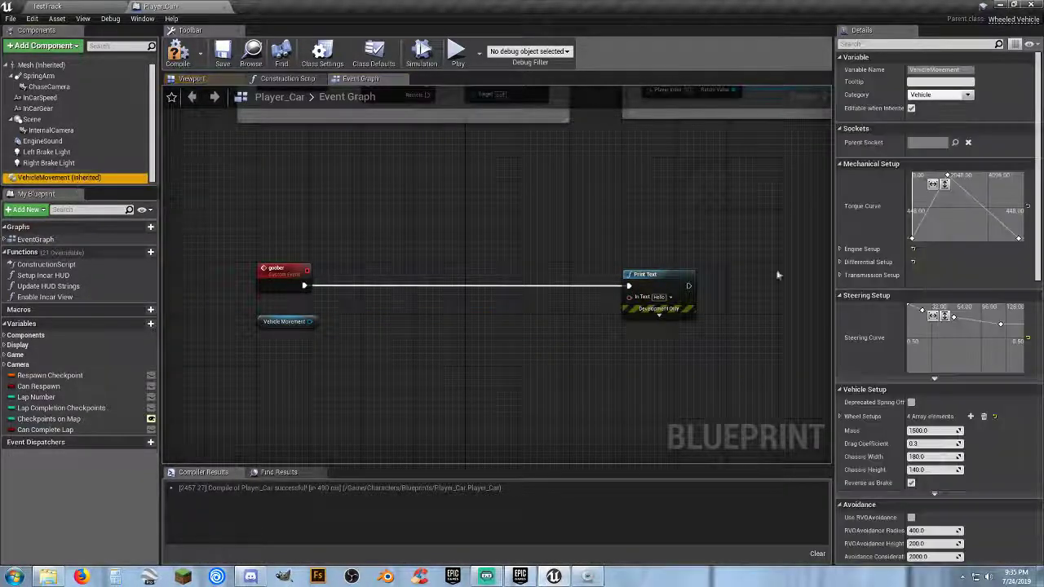
pyautogui.click(840, 262)
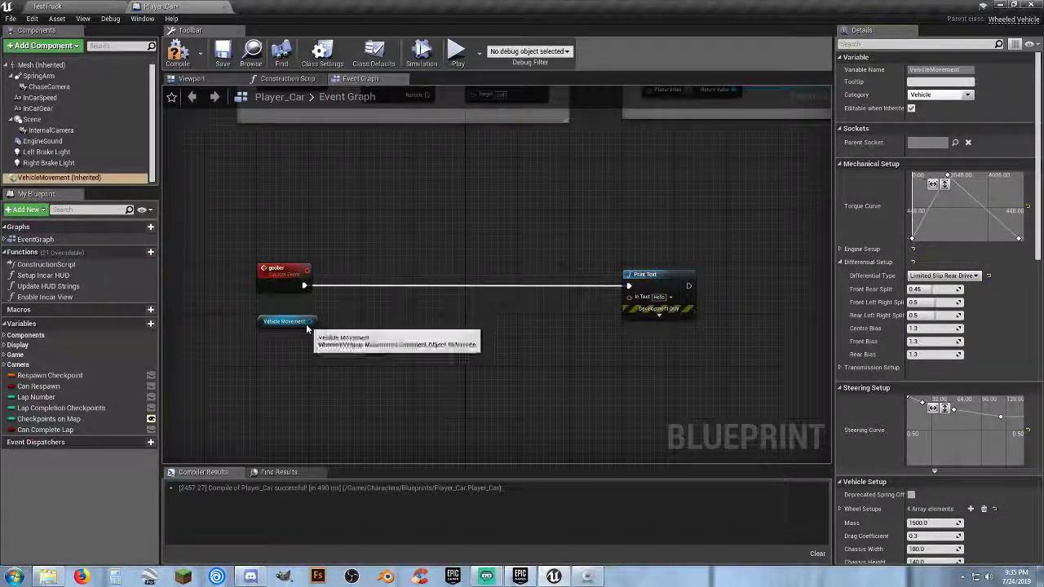
pyautogui.moveTo(309, 321); pyautogui.dragTo(351, 328)
pyautogui.write('d')
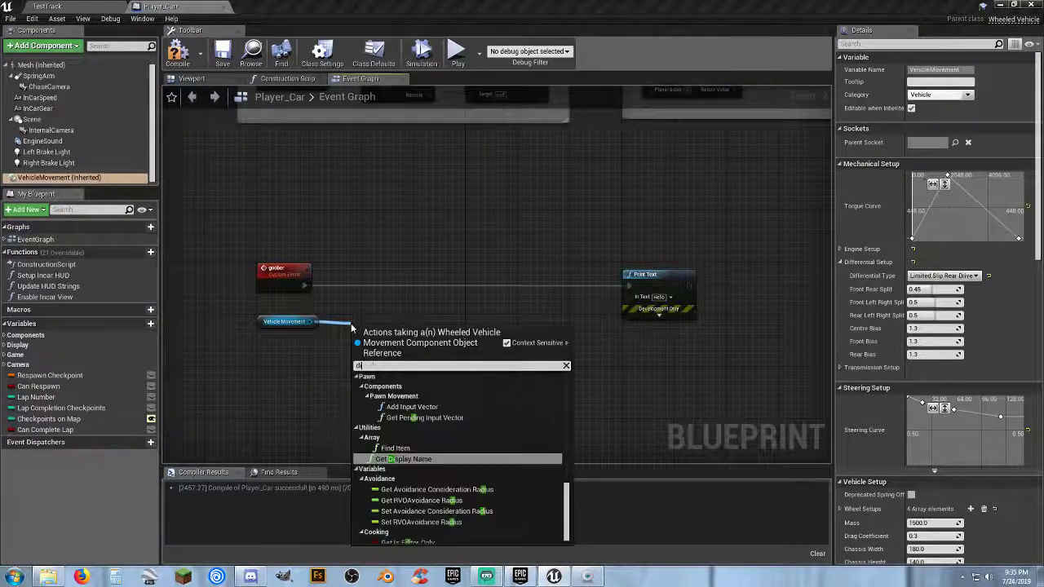
pyautogui.write('iffer')
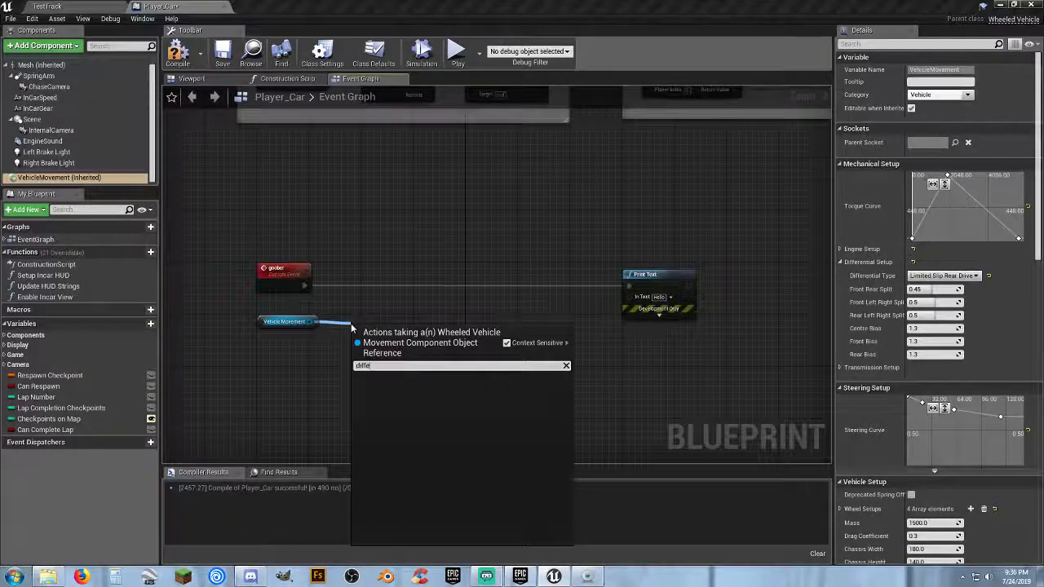
pyautogui.press('BackSpace')
pyautogui.press('BackSpace')
pyautogui.press('BackSpace')
pyautogui.press('BackSpace')
pyautogui.press('BackSpace')
pyautogui.press('BackSpace')
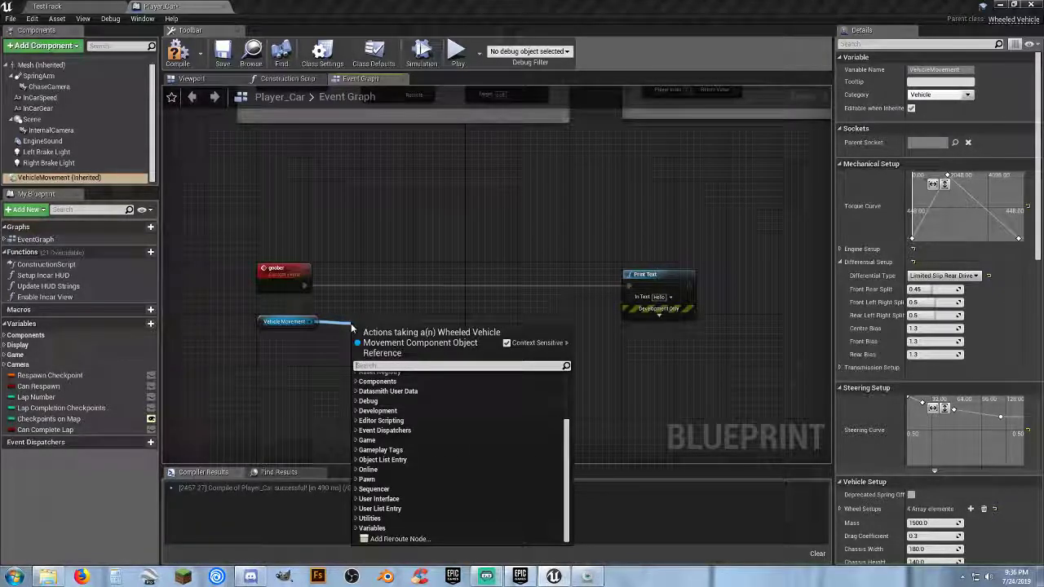
# Step: Search the Vehicle Movement reference's actions for "limi" and clear the search text
pyautogui.write('limi')
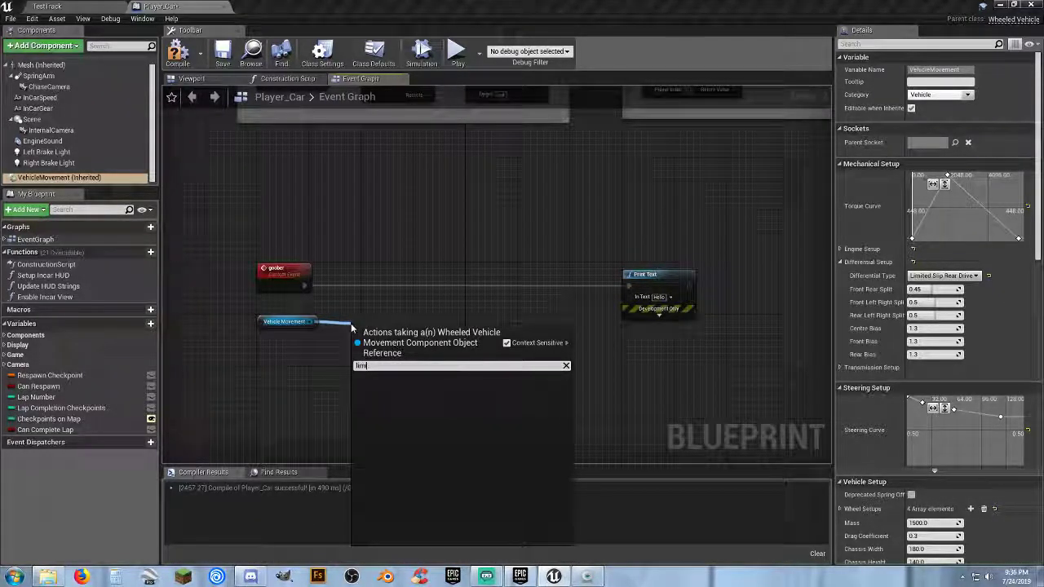
pyautogui.press('BackSpace')
pyautogui.press('BackSpace')
pyautogui.press('BackSpace')
pyautogui.press('BackSpace')
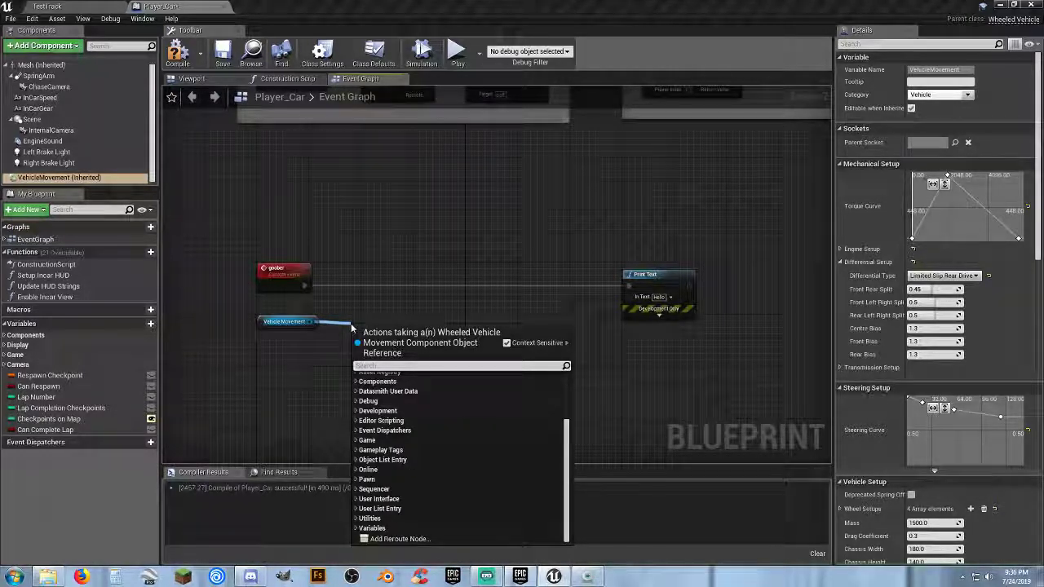
# Step: Search the Vehicle Movement reference's actions for "diff" with context sensitivity turned off, clear the search text and restore context sensitivity
pyautogui.write('dif')
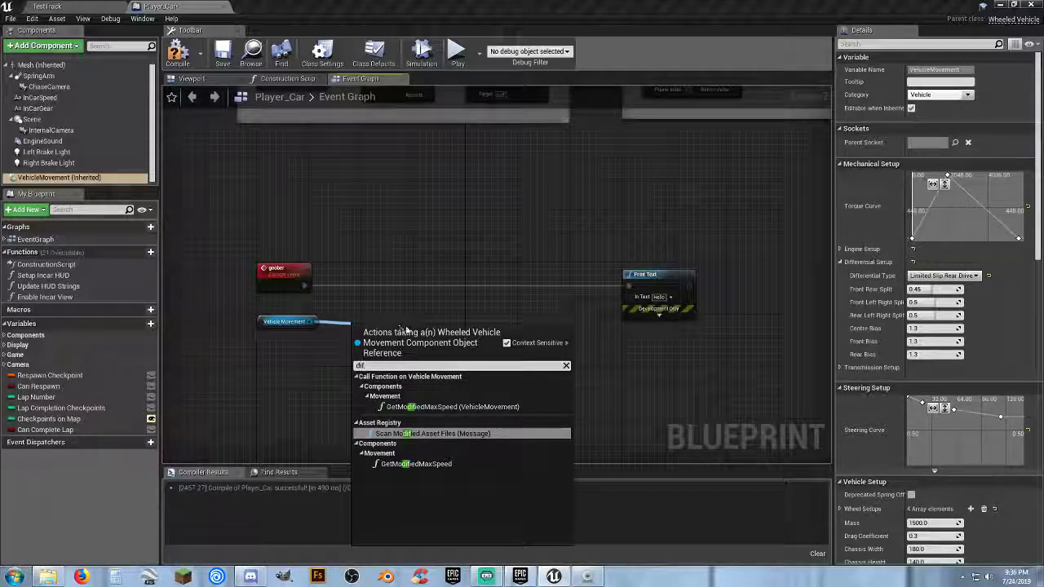
pyautogui.click(506, 343)
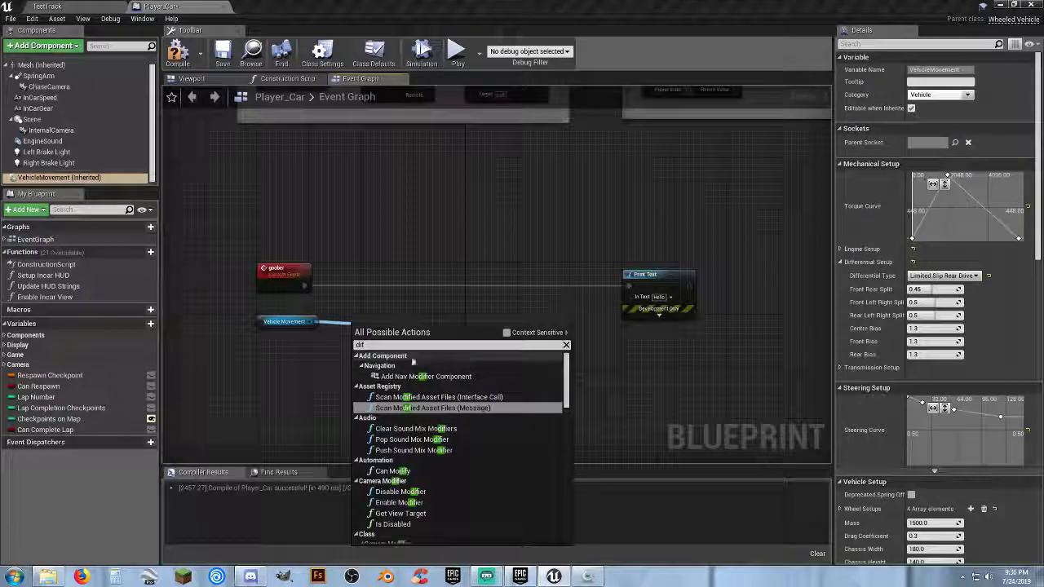
pyautogui.write('f')
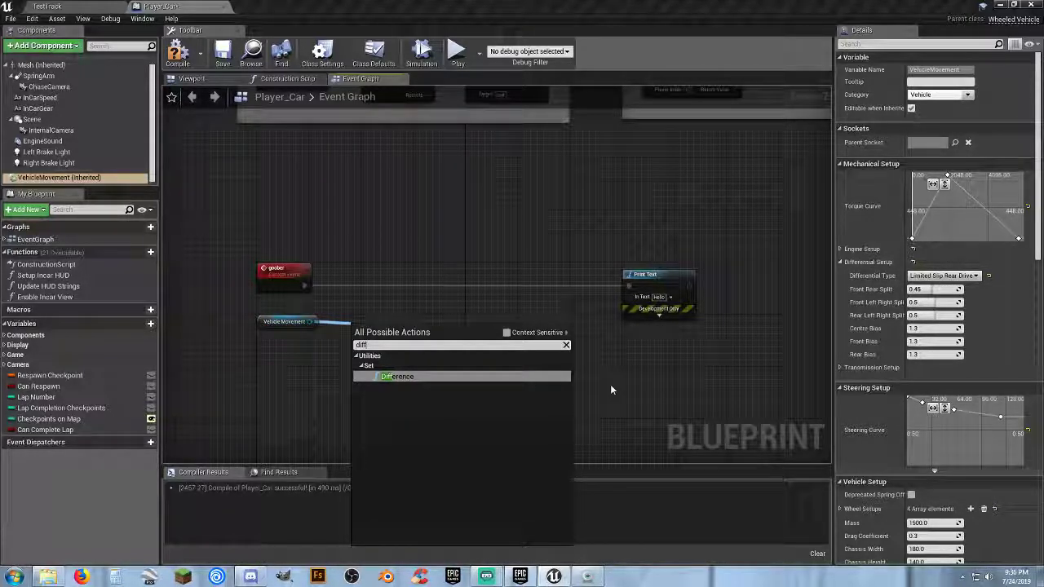
pyautogui.press('BackSpace')
pyautogui.press('BackSpace')
pyautogui.press('BackSpace')
pyautogui.press('BackSpace')
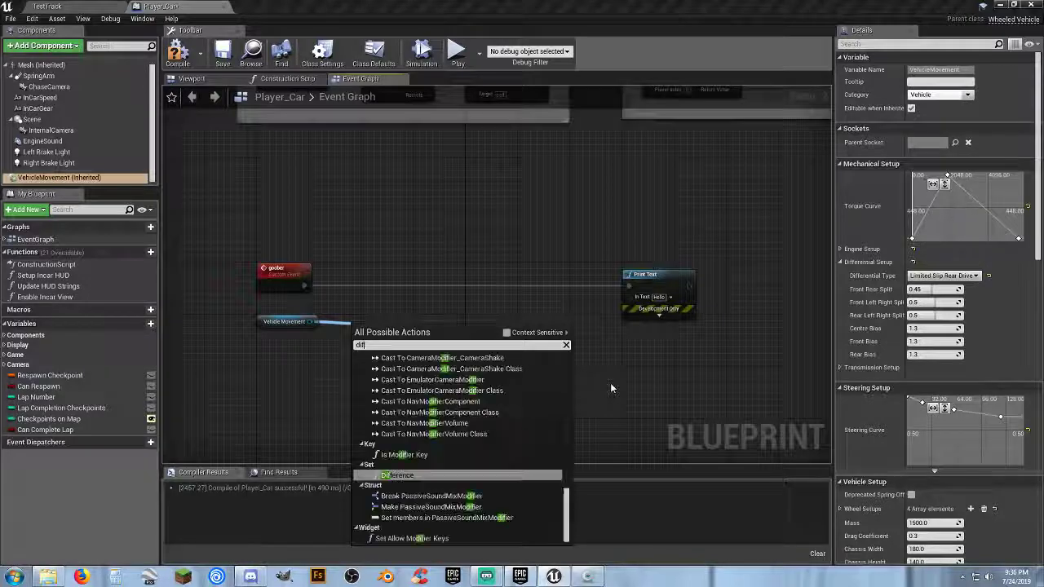
pyautogui.click(506, 334)
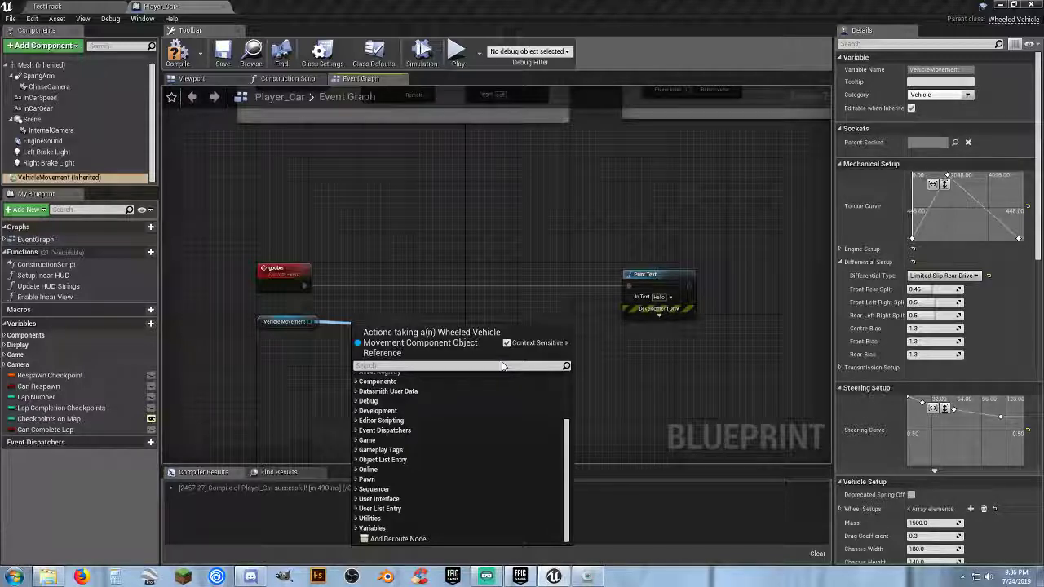
# Step: Search the Vehicle Movement reference's context-sensitive actions for "front" and for "limite", clearing the search text each time
pyautogui.write('front')
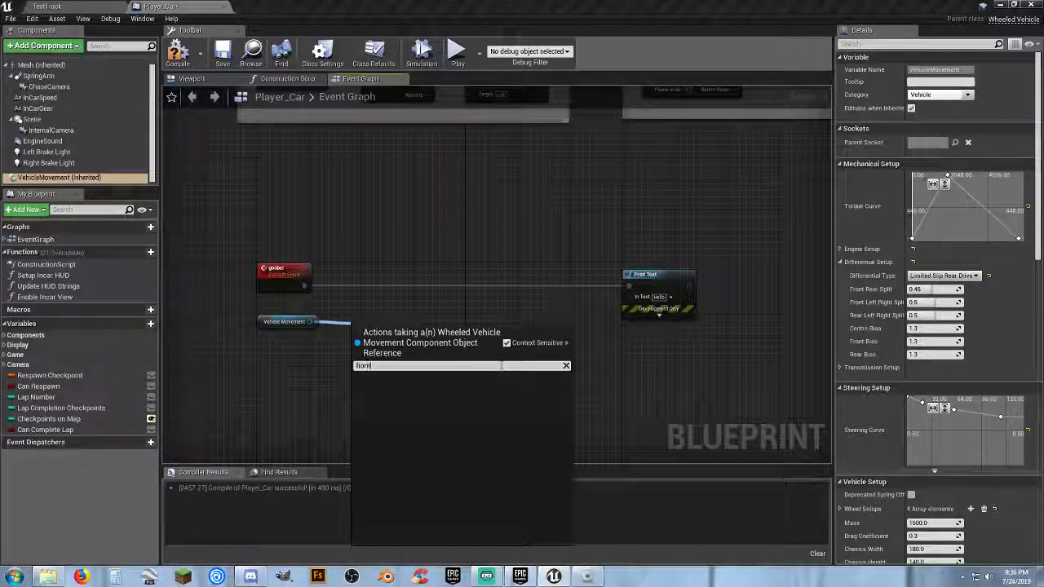
pyautogui.press('BackSpace')
pyautogui.press('BackSpace')
pyautogui.press('BackSpace')
pyautogui.press('BackSpace')
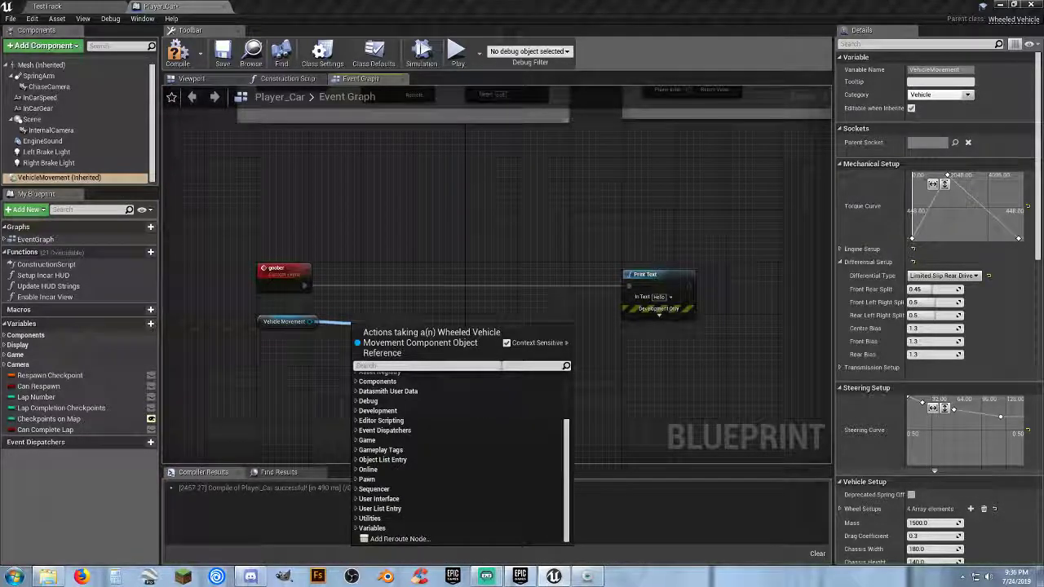
pyautogui.write('limite')
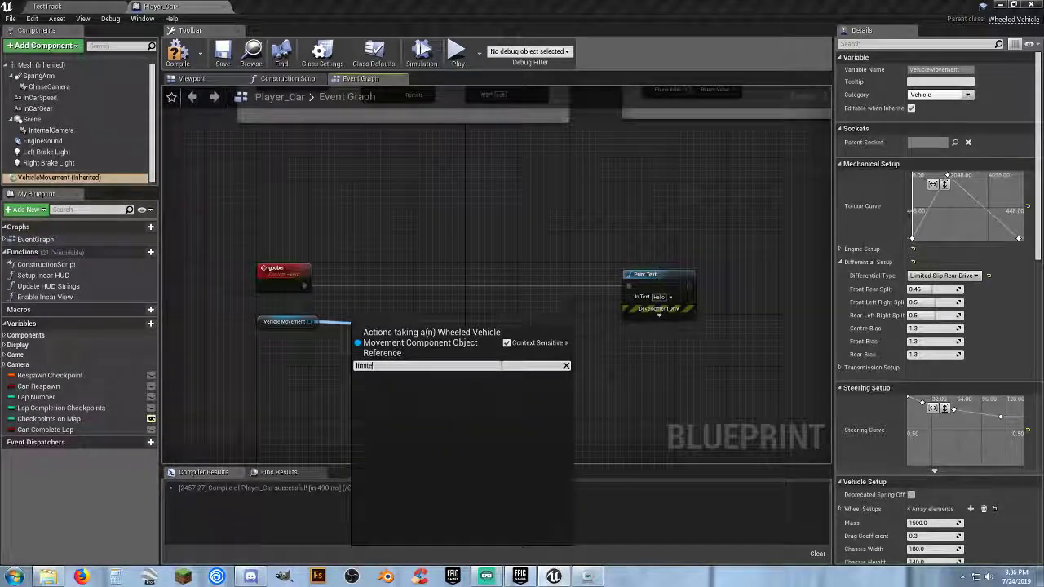
pyautogui.press('BackSpace')
pyautogui.press('BackSpace')
pyautogui.press('BackSpace')
pyautogui.press('BackSpace')
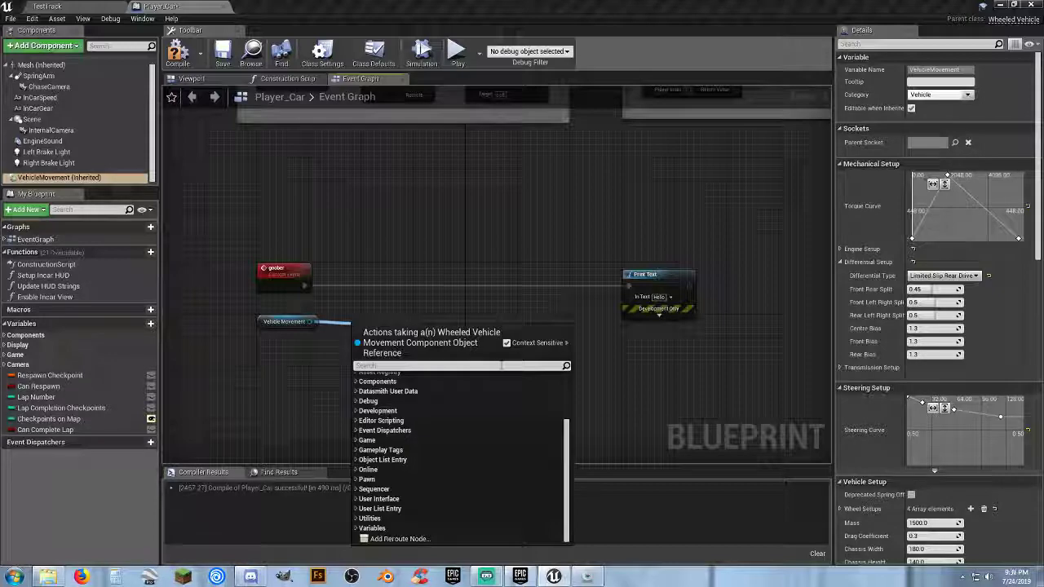
# Step: Search the Vehicle Movement reference's actions for "differ", clear the search text and dismiss the action list
pyautogui.write('differ')
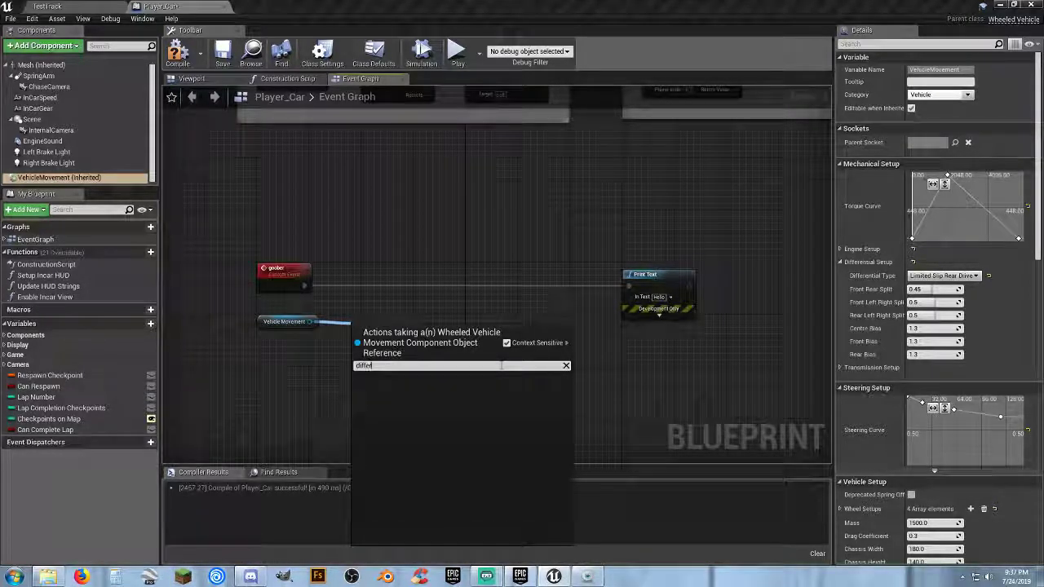
pyautogui.press('BackSpace')
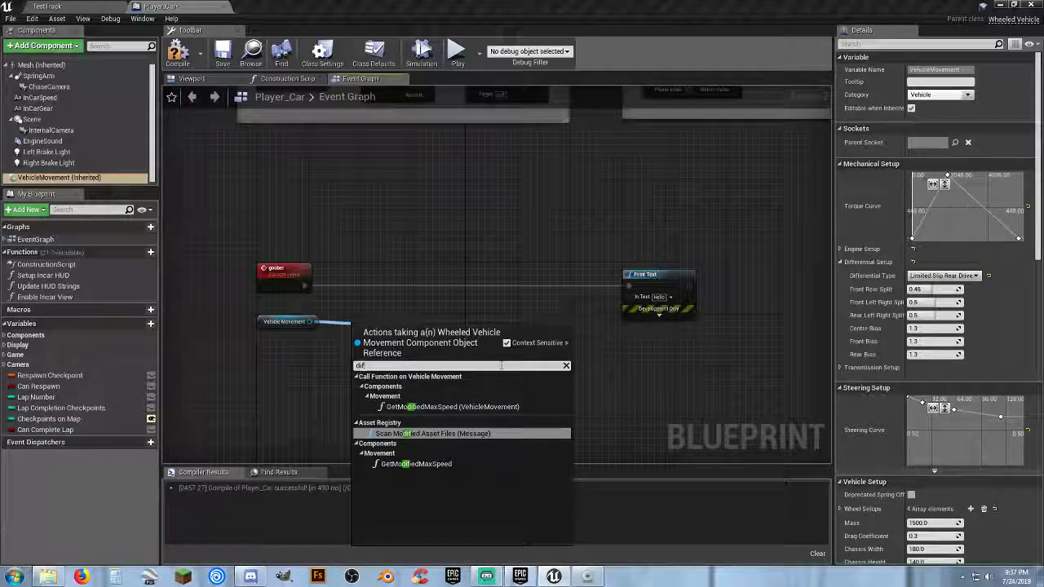
pyautogui.press('BackSpace')
pyautogui.press('BackSpace')
pyautogui.press('BackSpace')
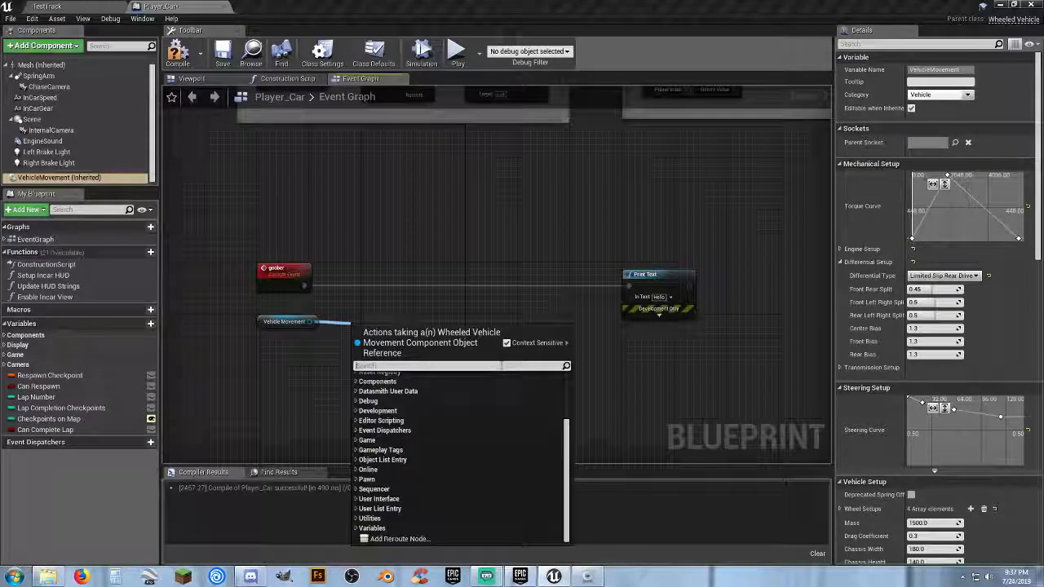
pyautogui.click(696, 390)
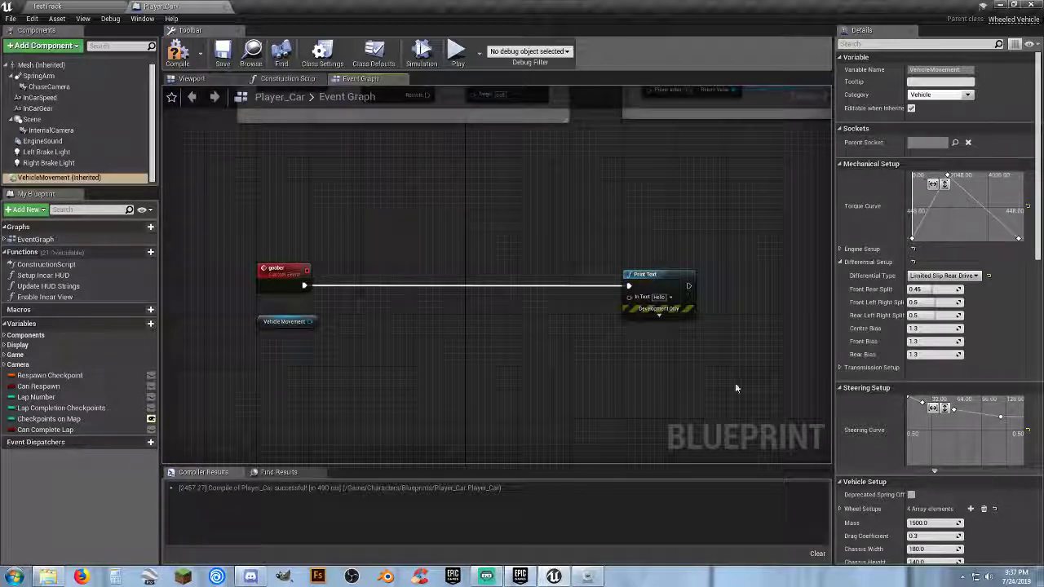
# Step: Delete the goober event with its Vehicle Movement and Print Text nodes, remove the Goober call, and compile and save Player_Car
pyautogui.moveTo(735, 382); pyautogui.dragTo(210, 216)
pyautogui.moveTo(487, 192); pyautogui.dragTo(365, 461, button='right')
pyautogui.moveTo(693, 198); pyautogui.dragTo(259, 257, button='right')
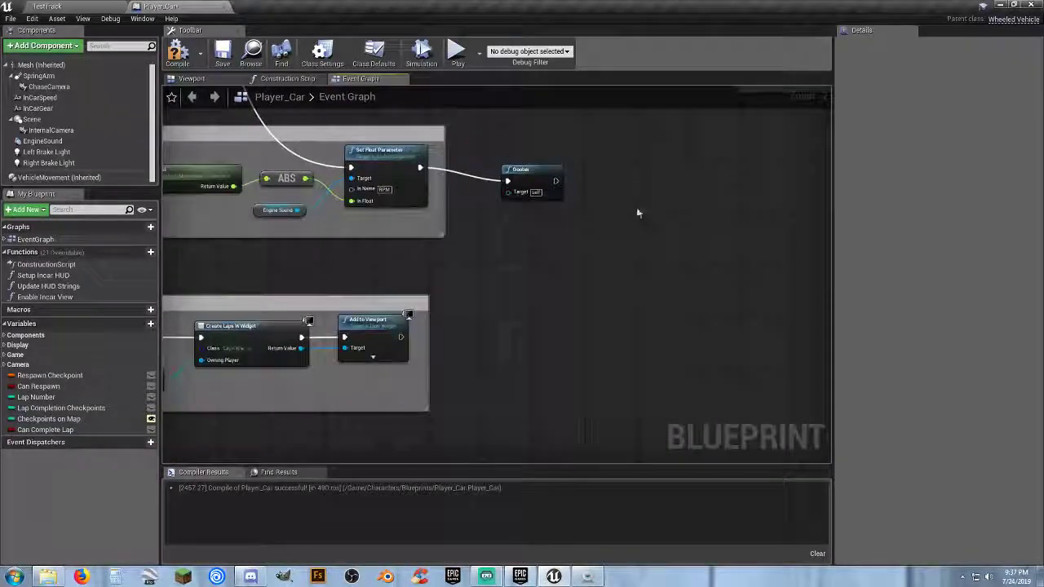
pyautogui.moveTo(548, 186); pyautogui.dragTo(738, 123, button='right')
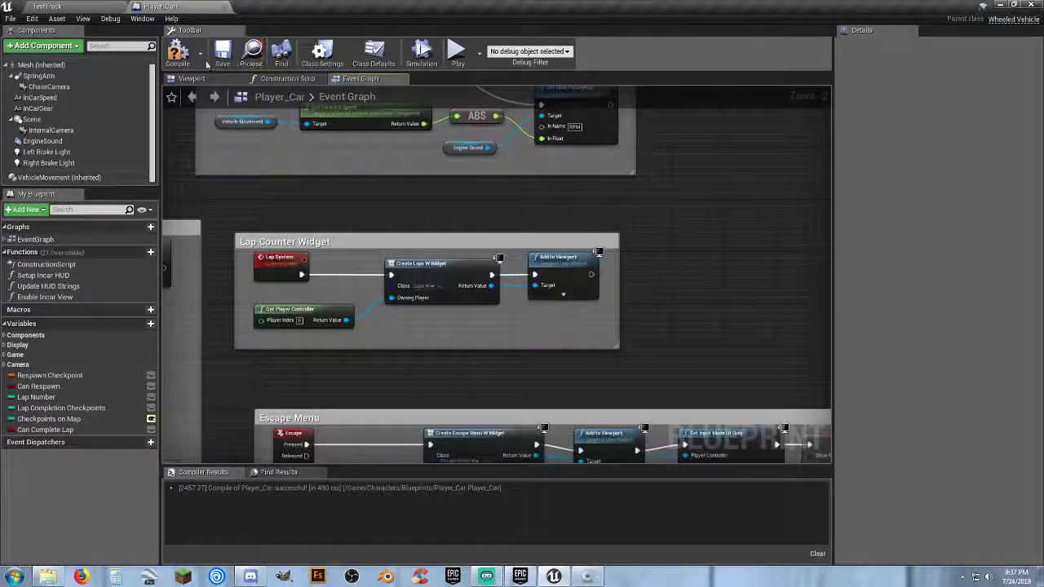
pyautogui.click(223, 55)
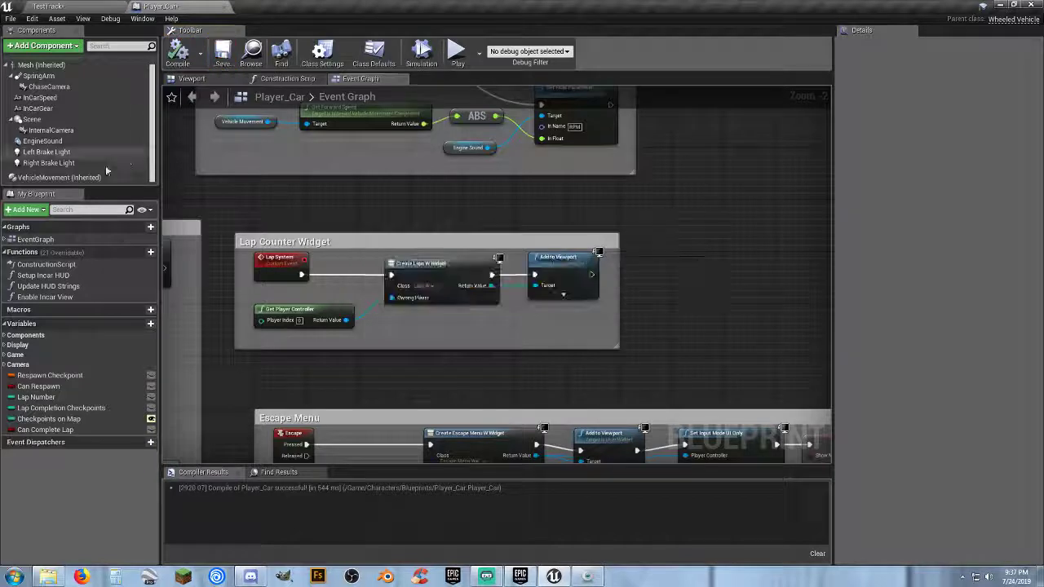
# Step: Select the VehicleMovement component and view the available Differential Type options without changing the selection
pyautogui.click(57, 177)
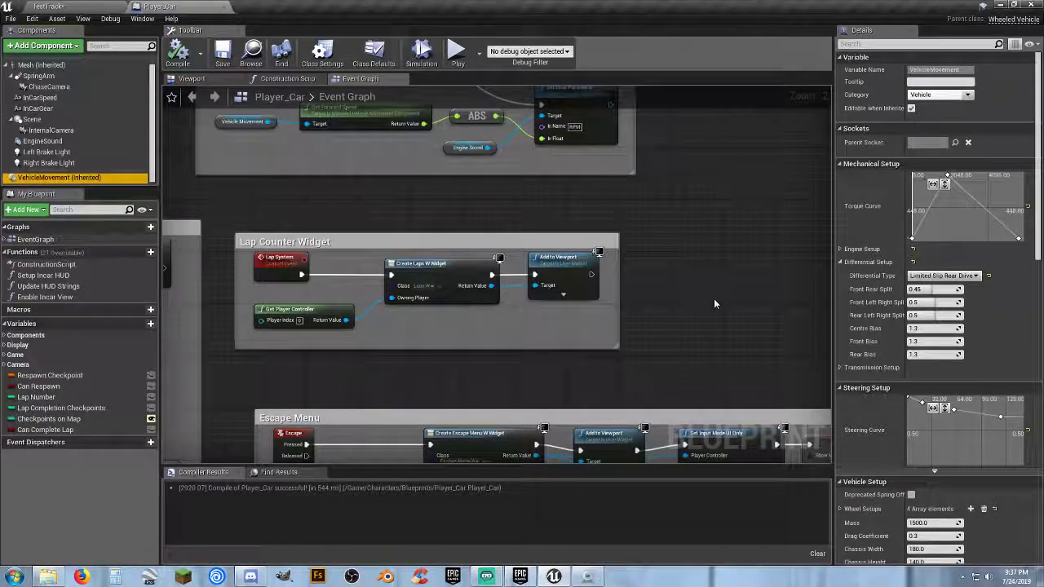
pyautogui.moveTo(713, 299); pyautogui.dragTo(752, 75, button='right')
pyautogui.moveTo(587, 409); pyautogui.dragTo(568, 358, button='right')
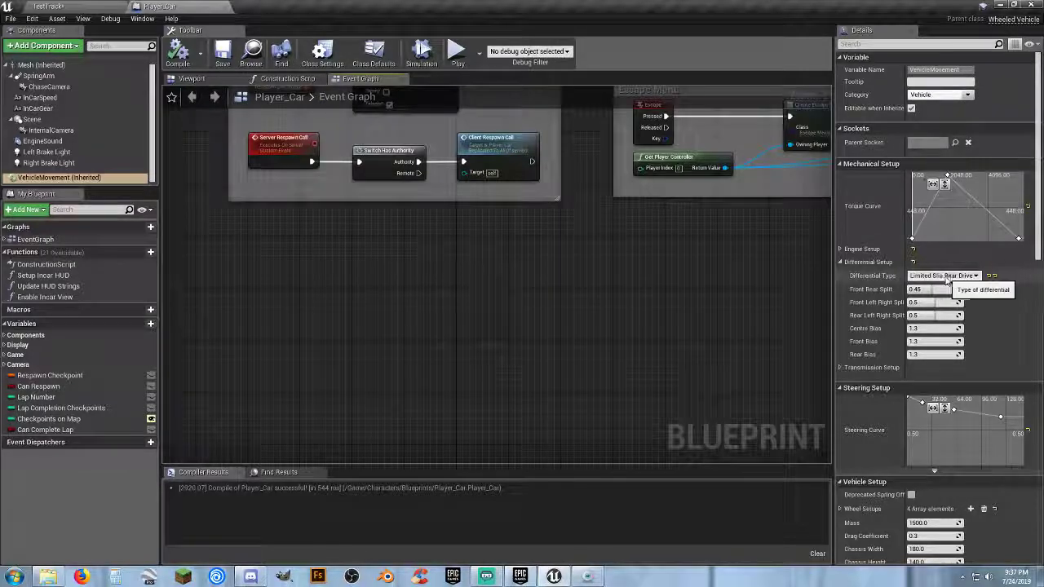
pyautogui.click(970, 277)
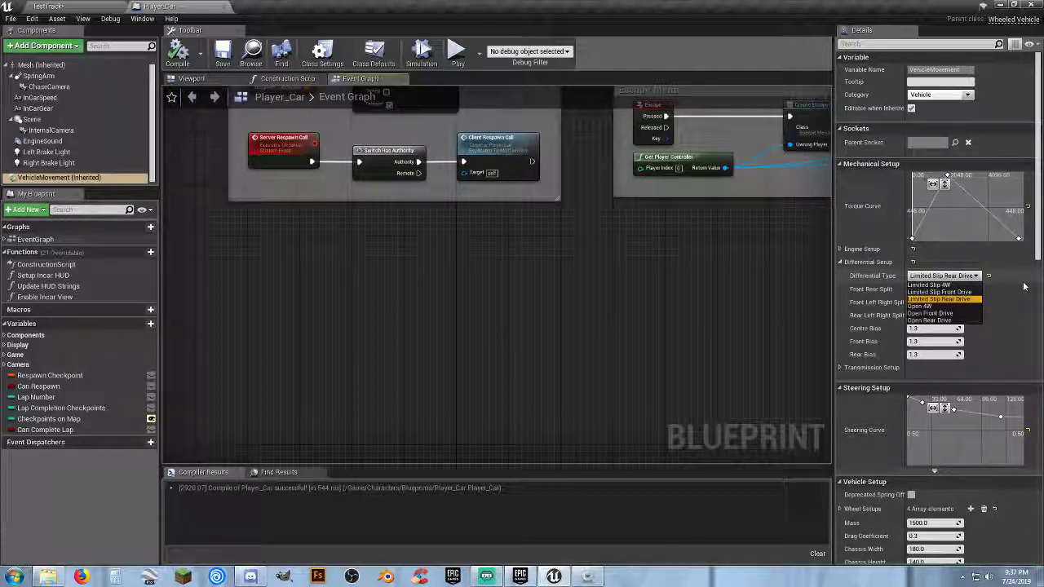
pyautogui.click(1025, 286)
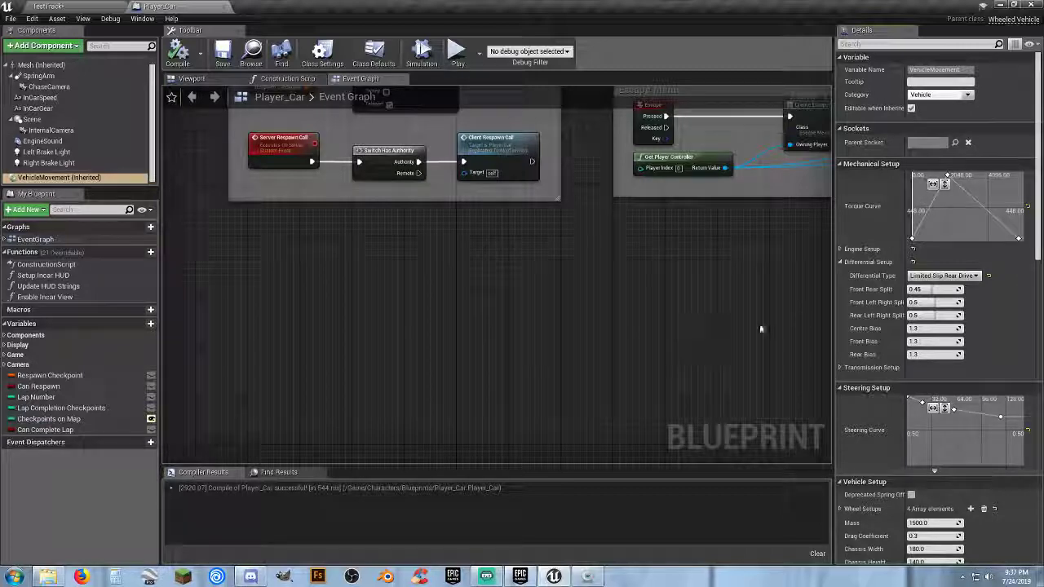
# Step: Review VehicleMovement's mechanical, steering, vehicle setup, avoidance and vehicle input settings, and return to the Differential Setup values
pyautogui.scroll(-5, 855, 329)
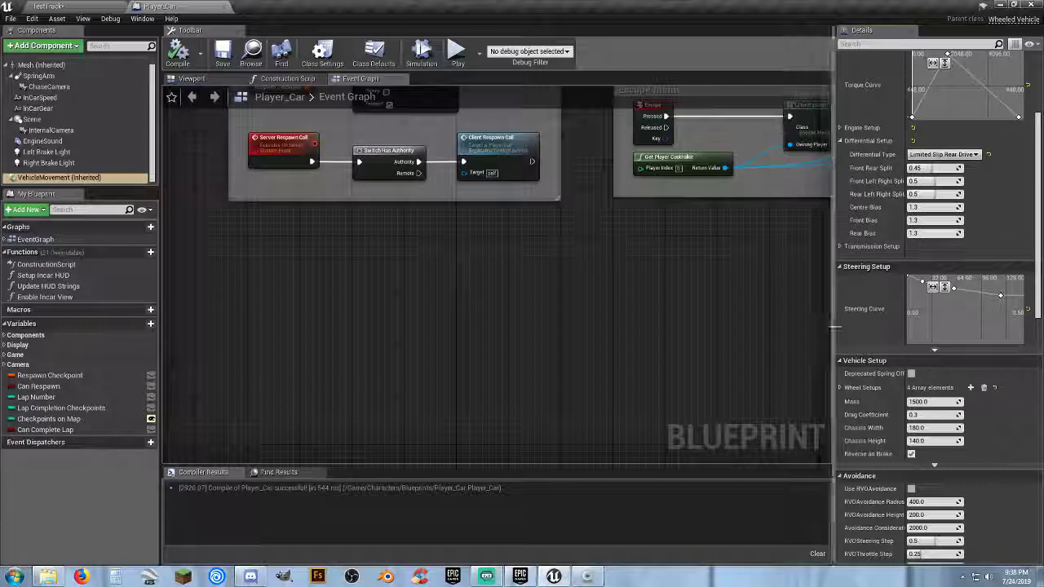
pyautogui.scroll(-1, 854, 436)
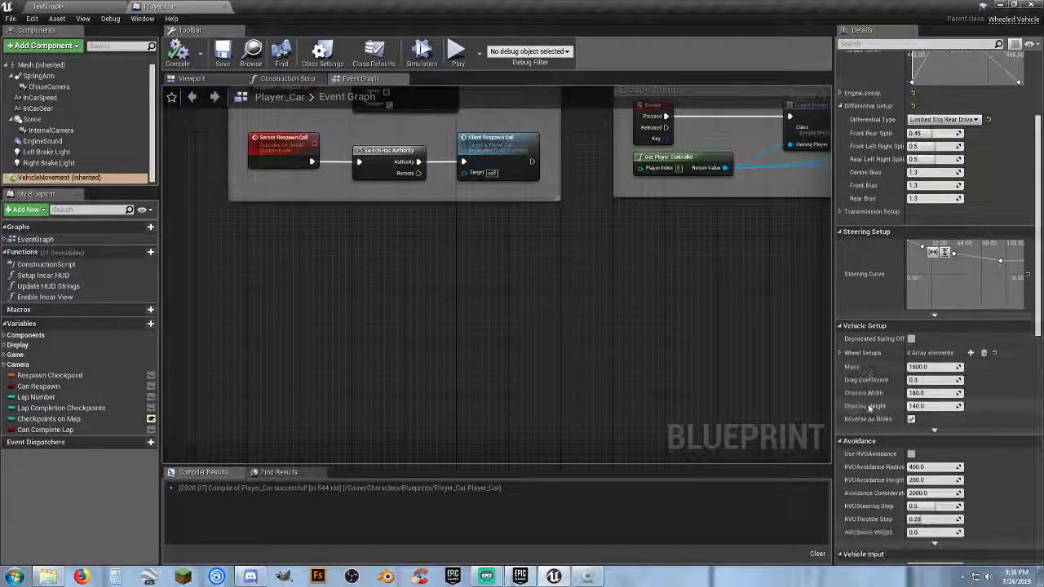
pyautogui.moveTo(891, 345)
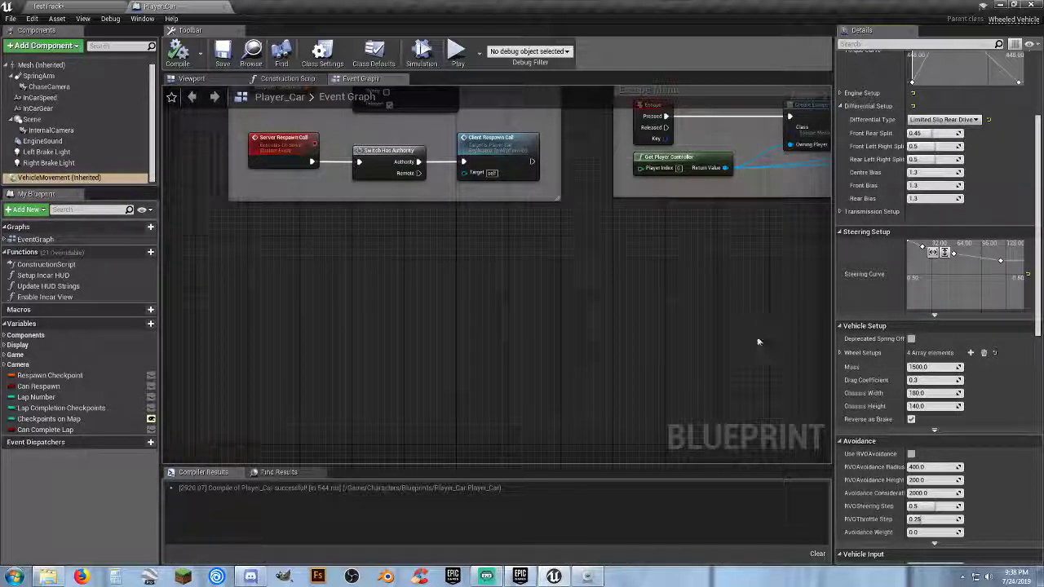
pyautogui.scroll(-2, 857, 383)
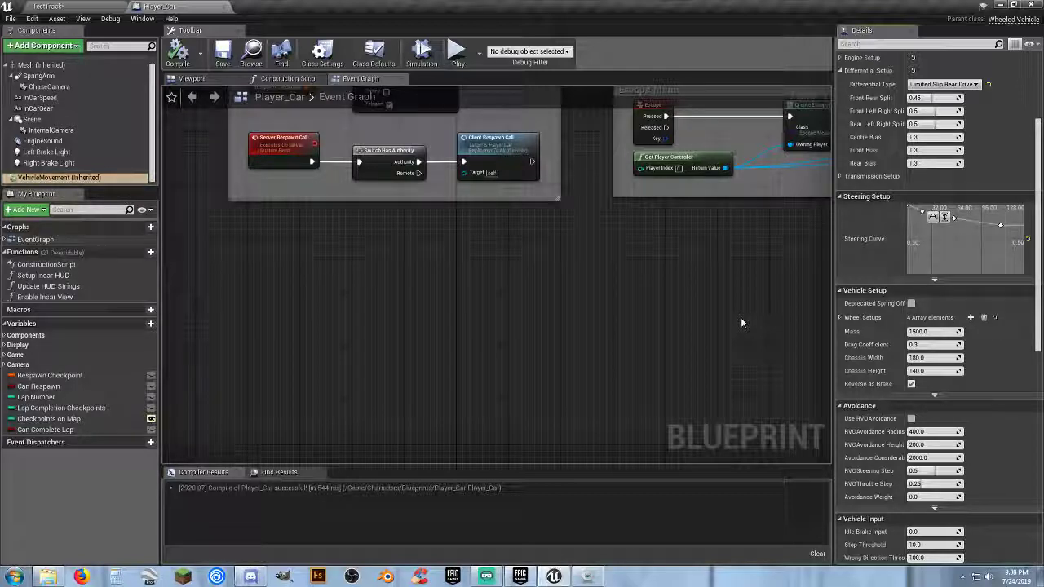
pyautogui.scroll(-1, 862, 394)
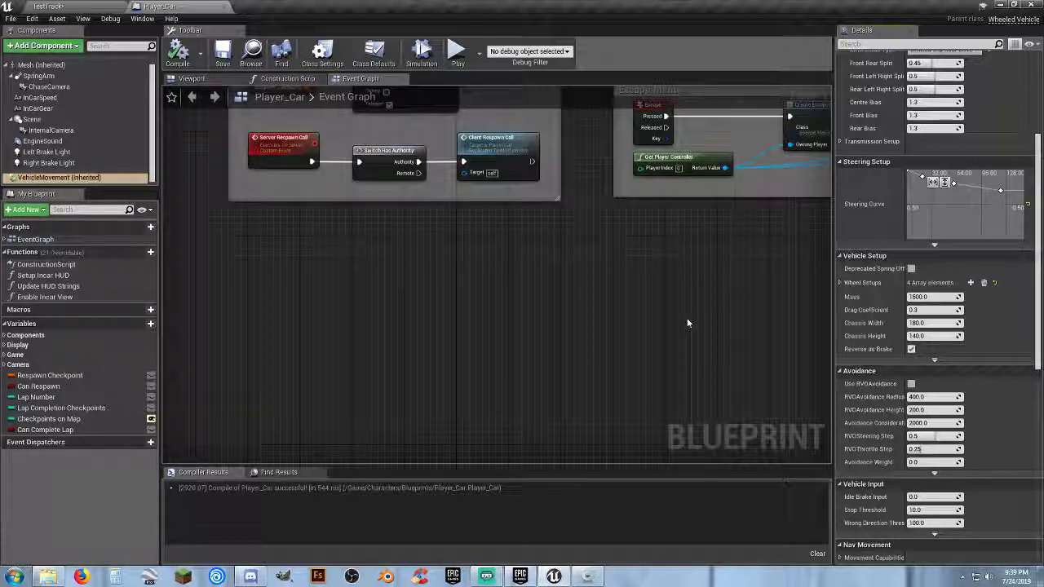
pyautogui.scroll(5, 848, 322)
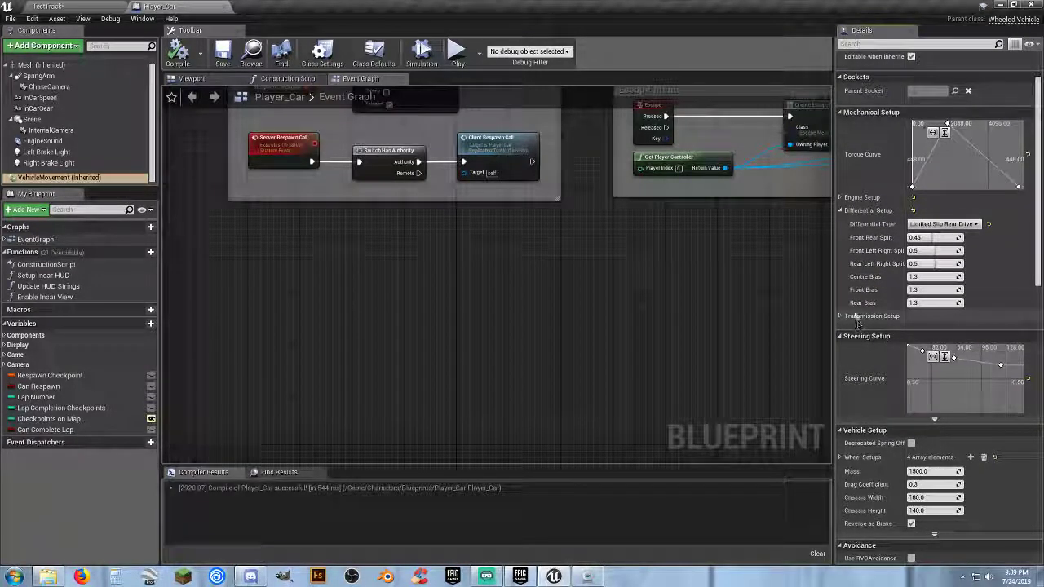
pyautogui.scroll(1, 865, 299)
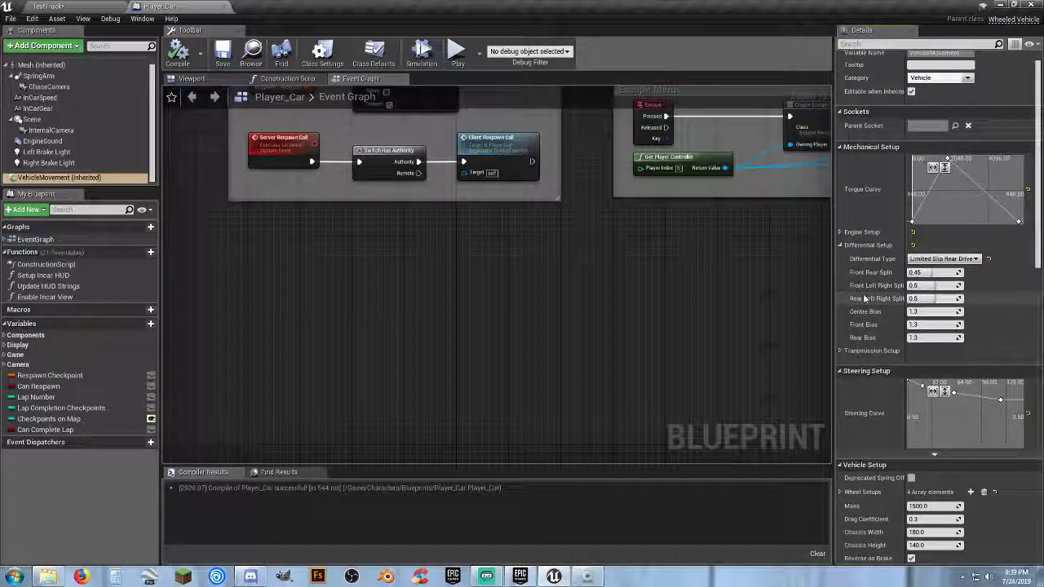